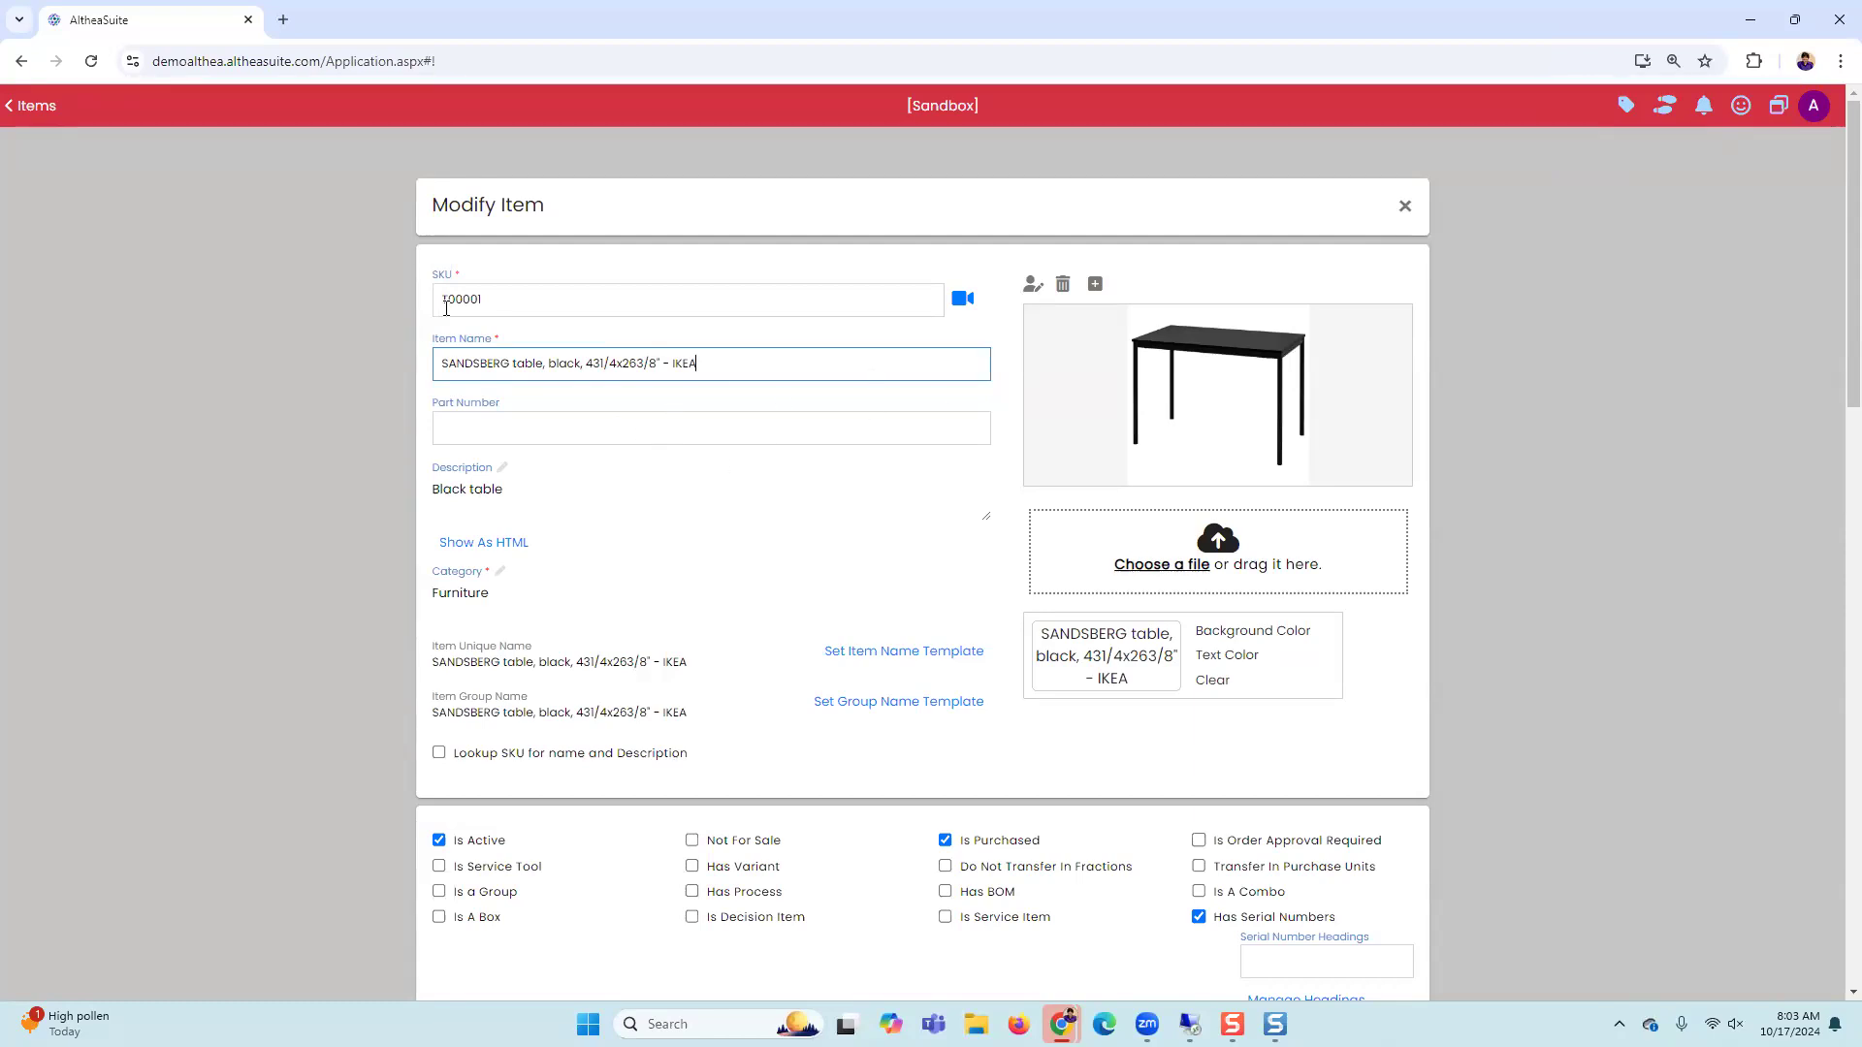
Step: Set the preferred supplier code of the SANDSBERG table item to 88998
left_click(487, 306)
left_click_drag(487, 304, 415, 318)
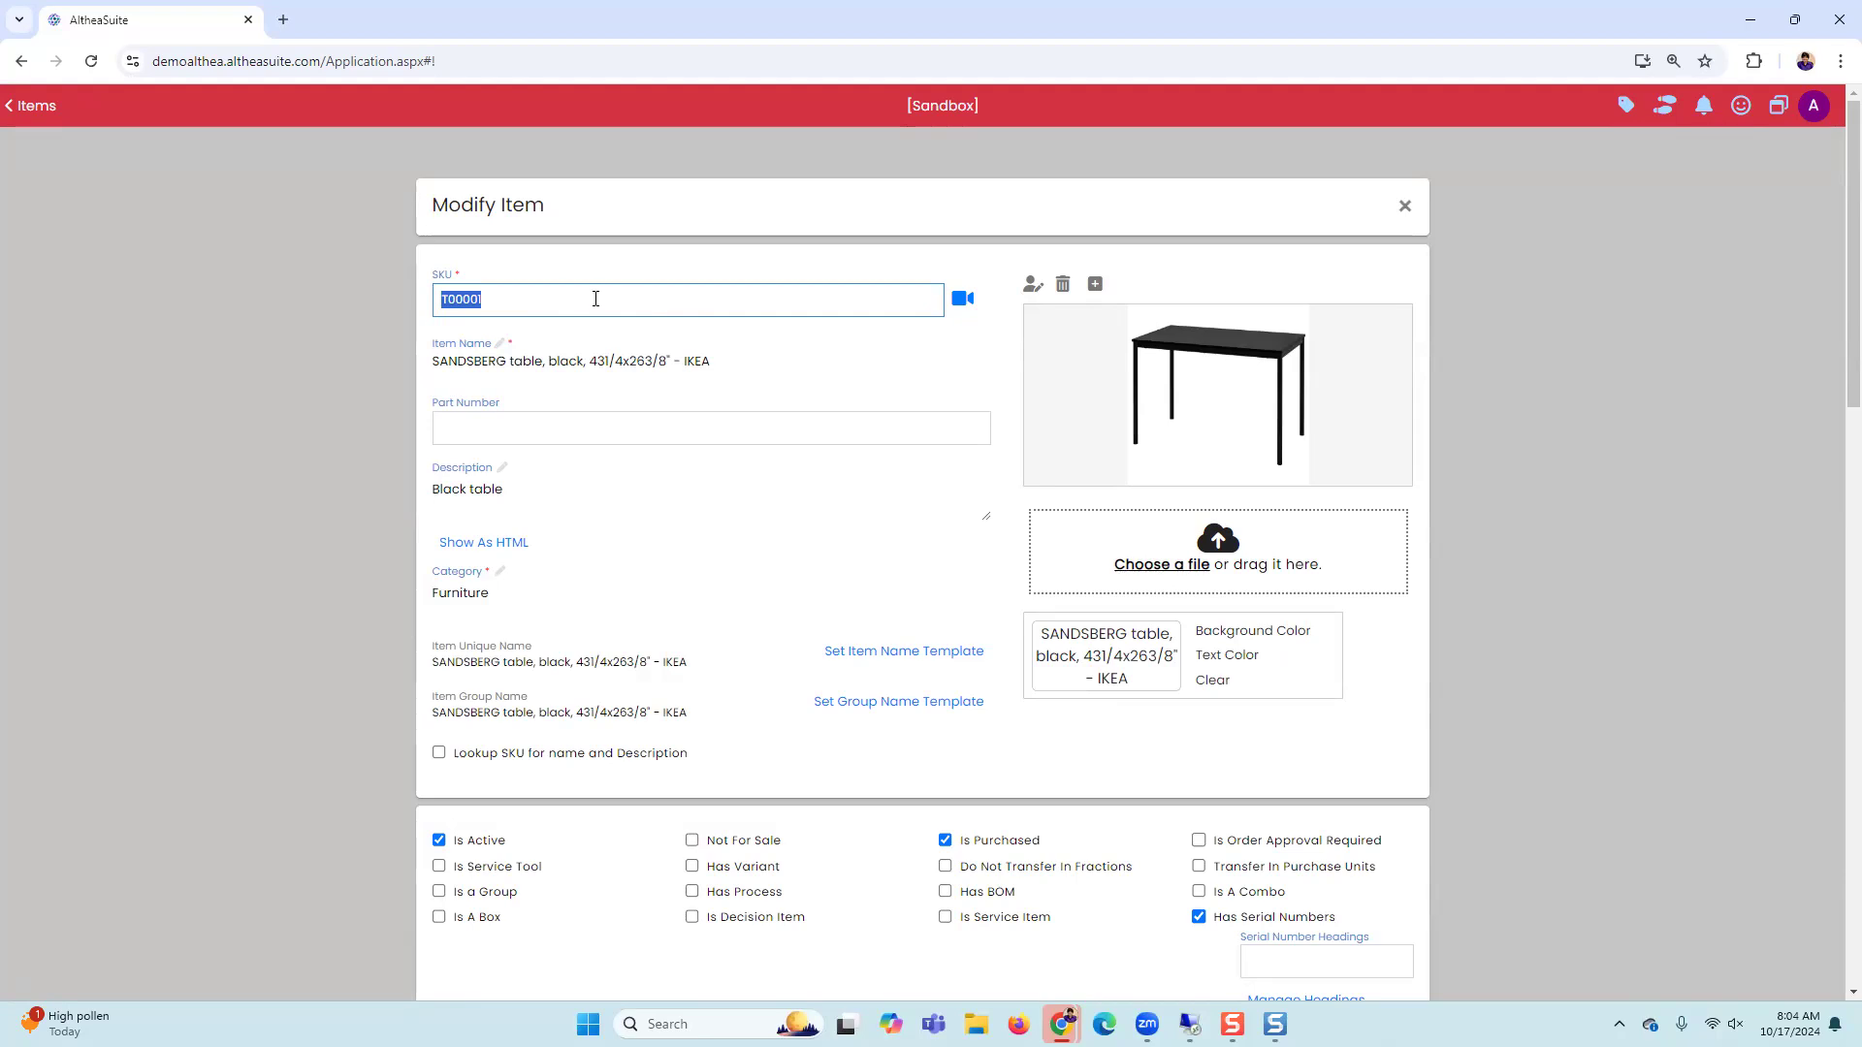
scroll(727, 495, "down", 8)
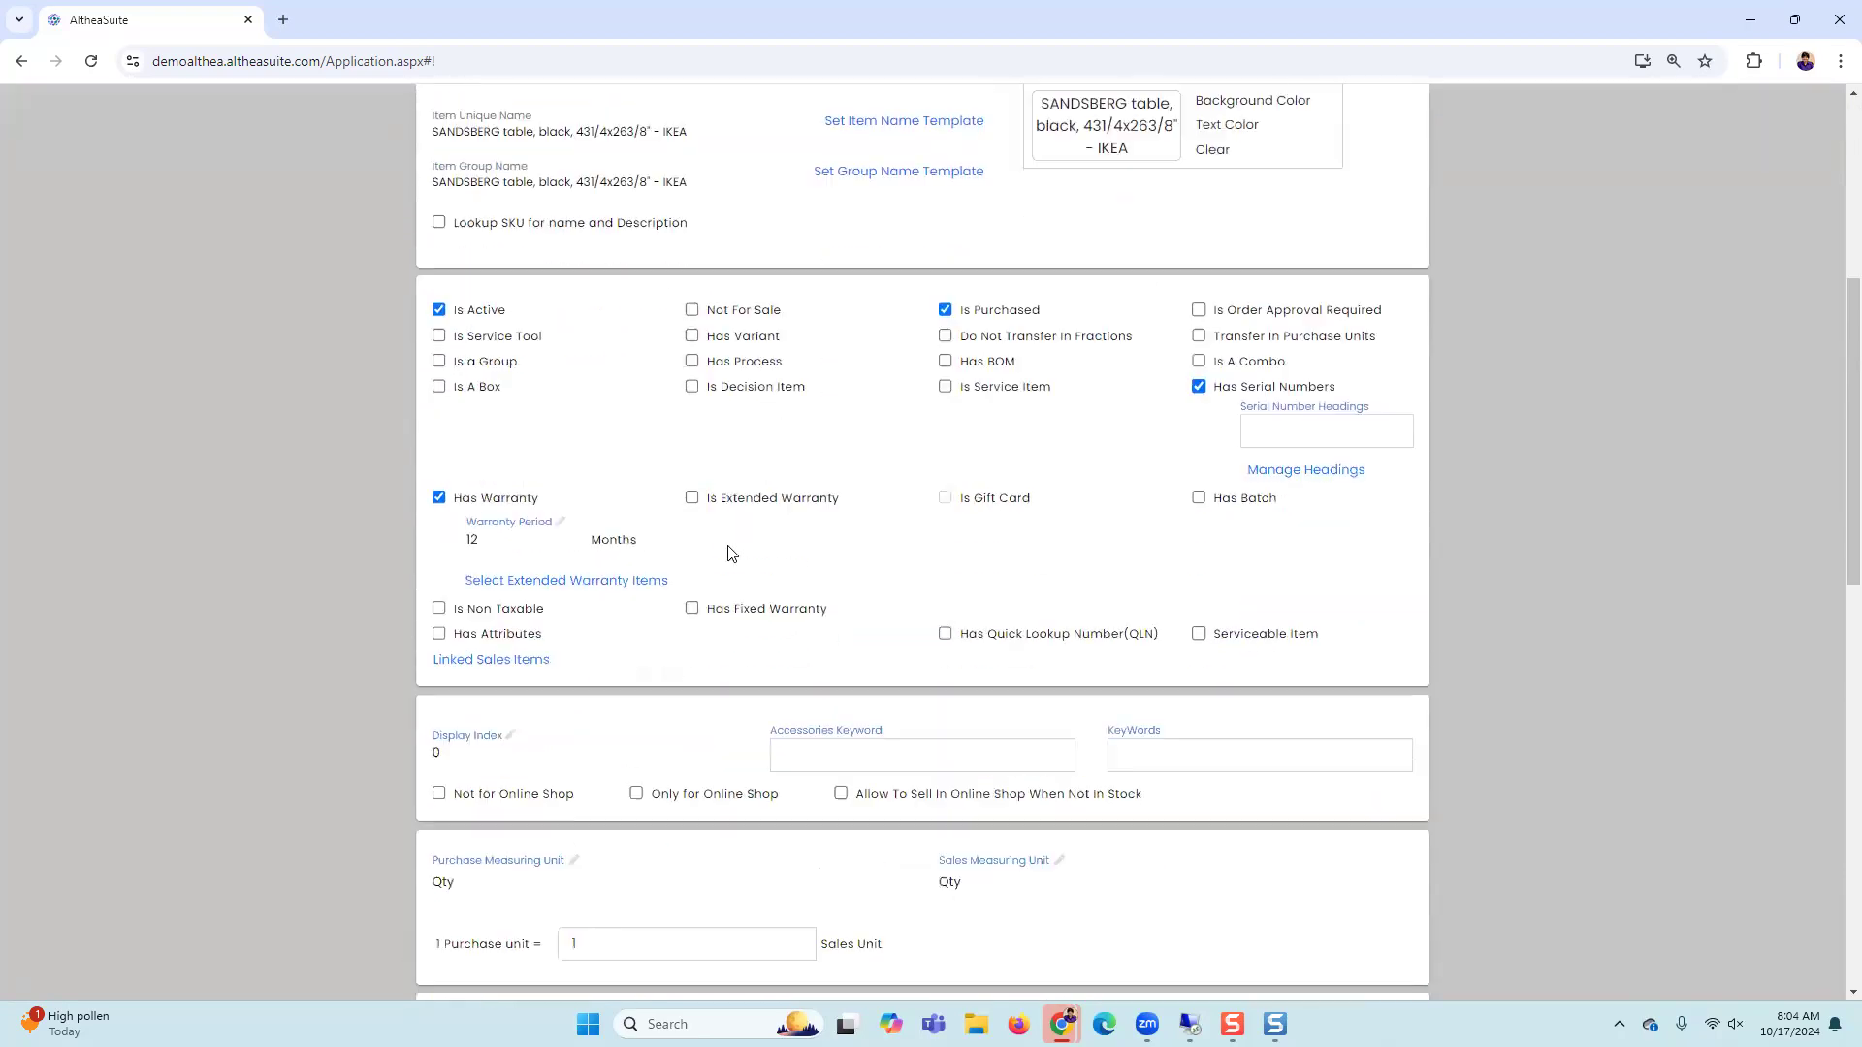
scroll(690, 740, "down", 4)
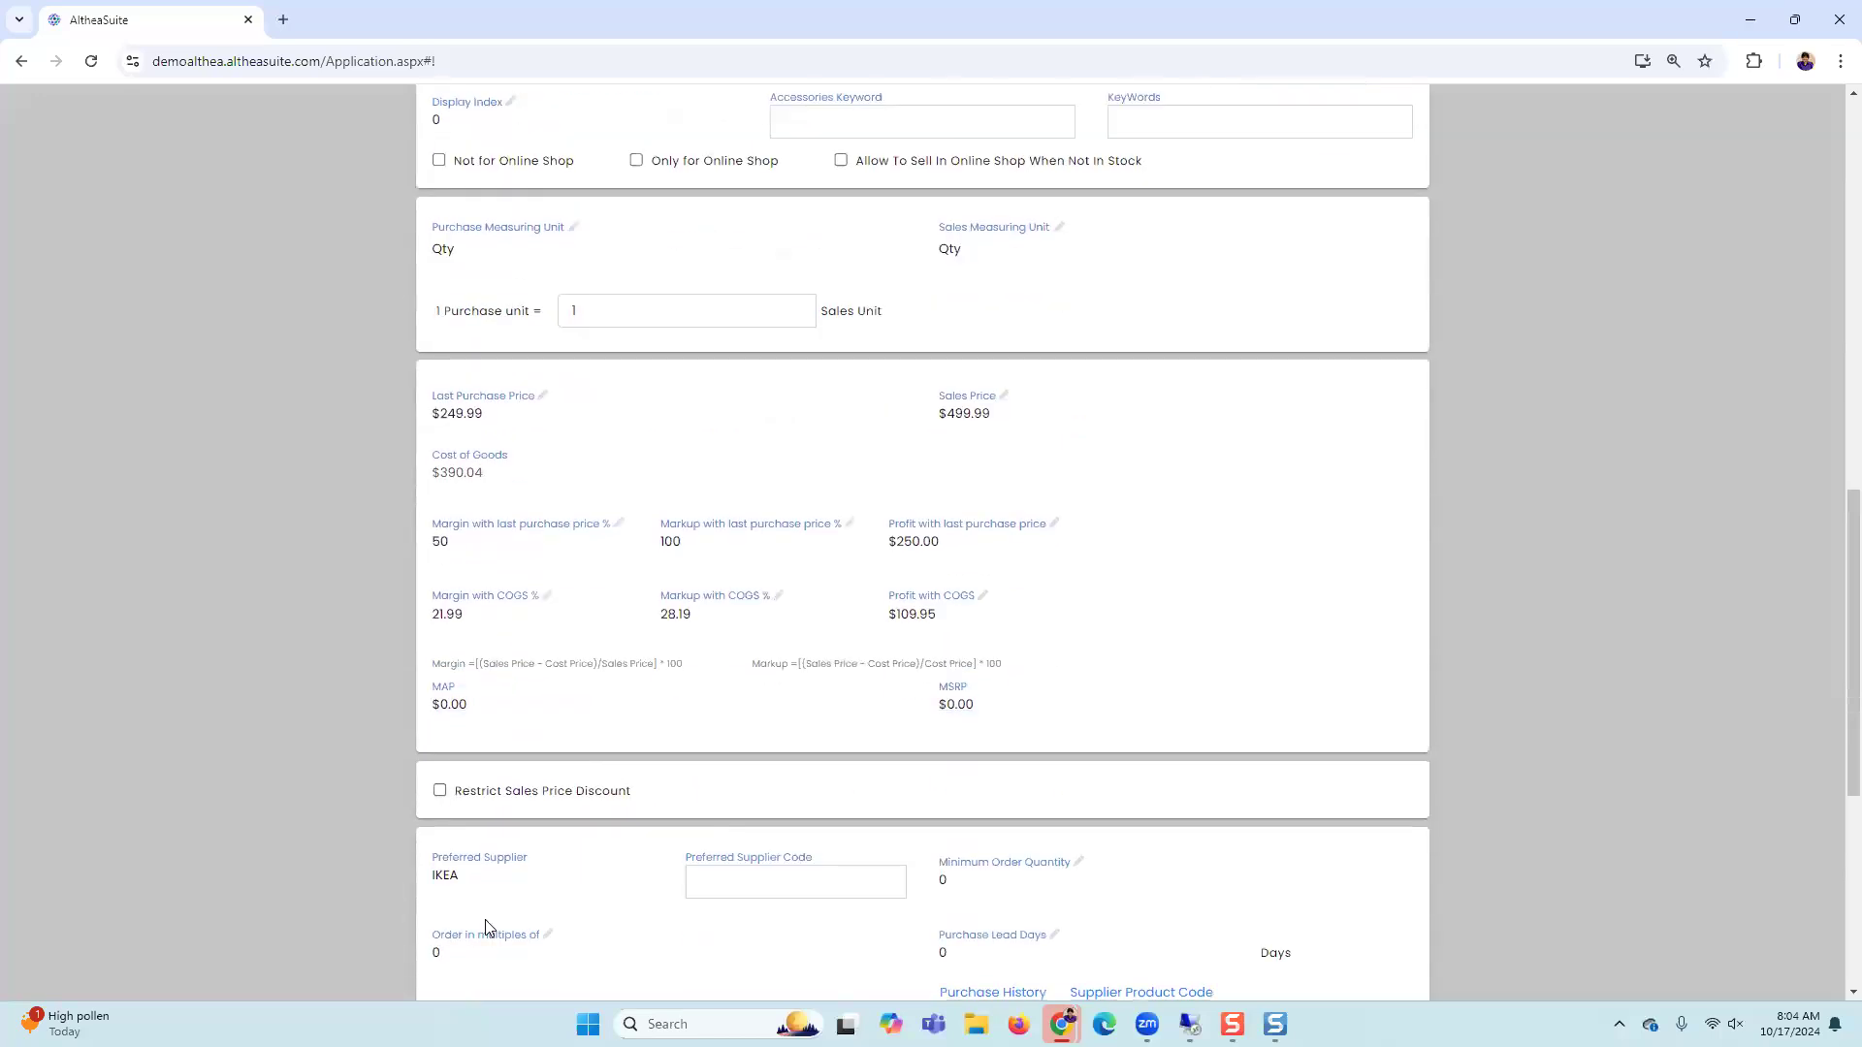
scroll(481, 878, "down", 1)
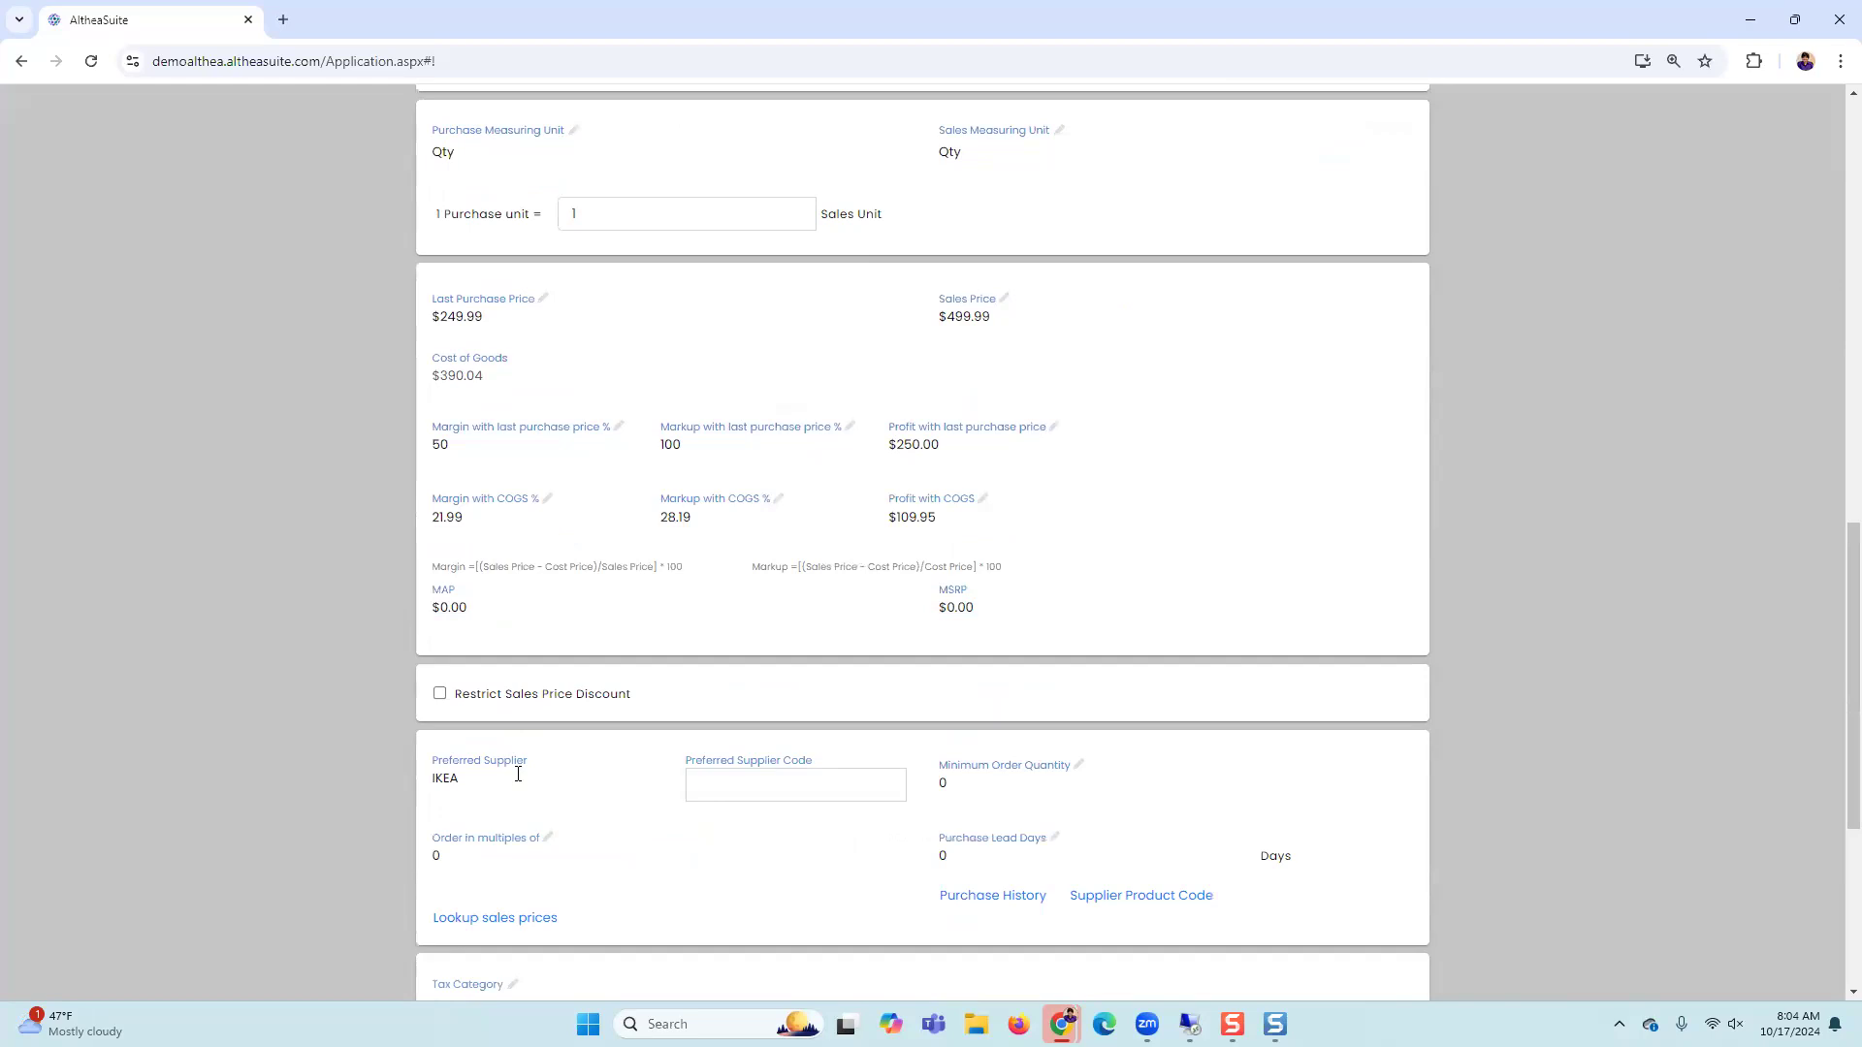
left_click(753, 789)
type("88998")
Step: Set the item's minimum order quantity to 4 and its order multiple to 0
left_click(1001, 794)
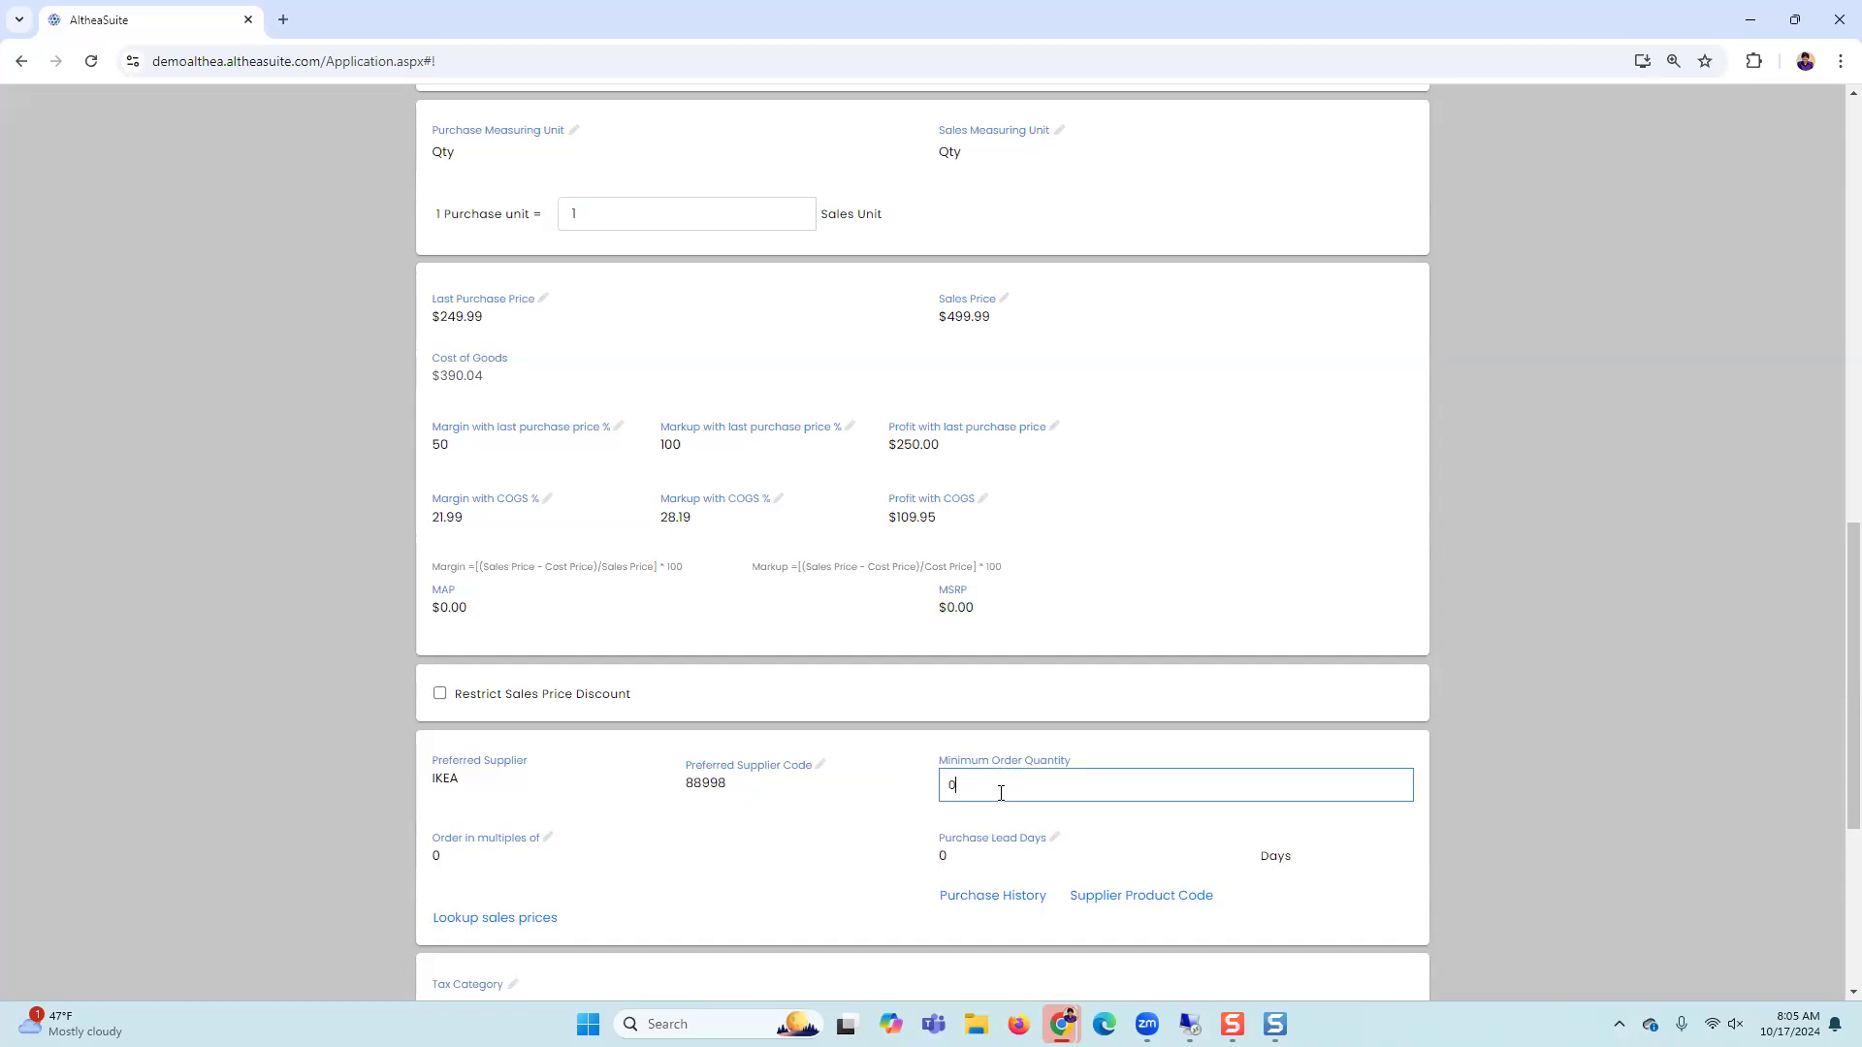
key("BackSpace")
left_click(531, 863)
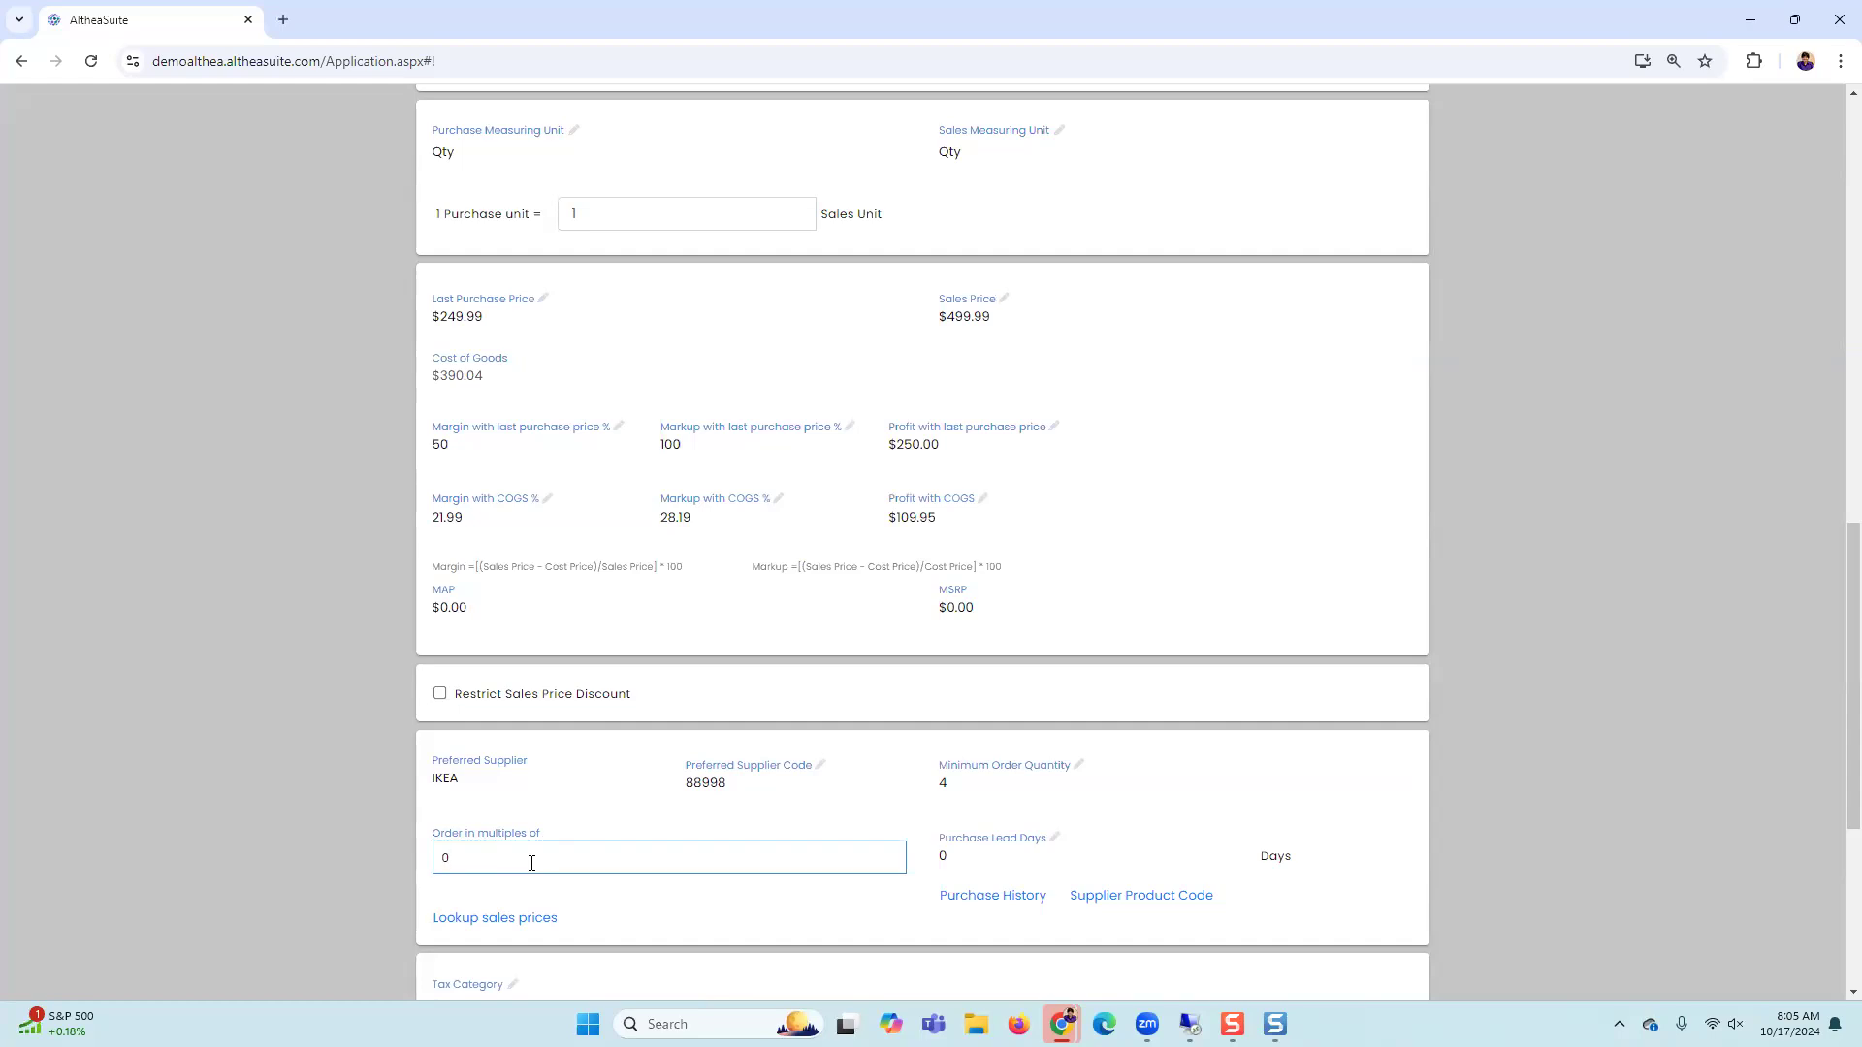
key("BackSpace")
type("0")
Step: Set the item's purchase lead days to 10
left_click(969, 859)
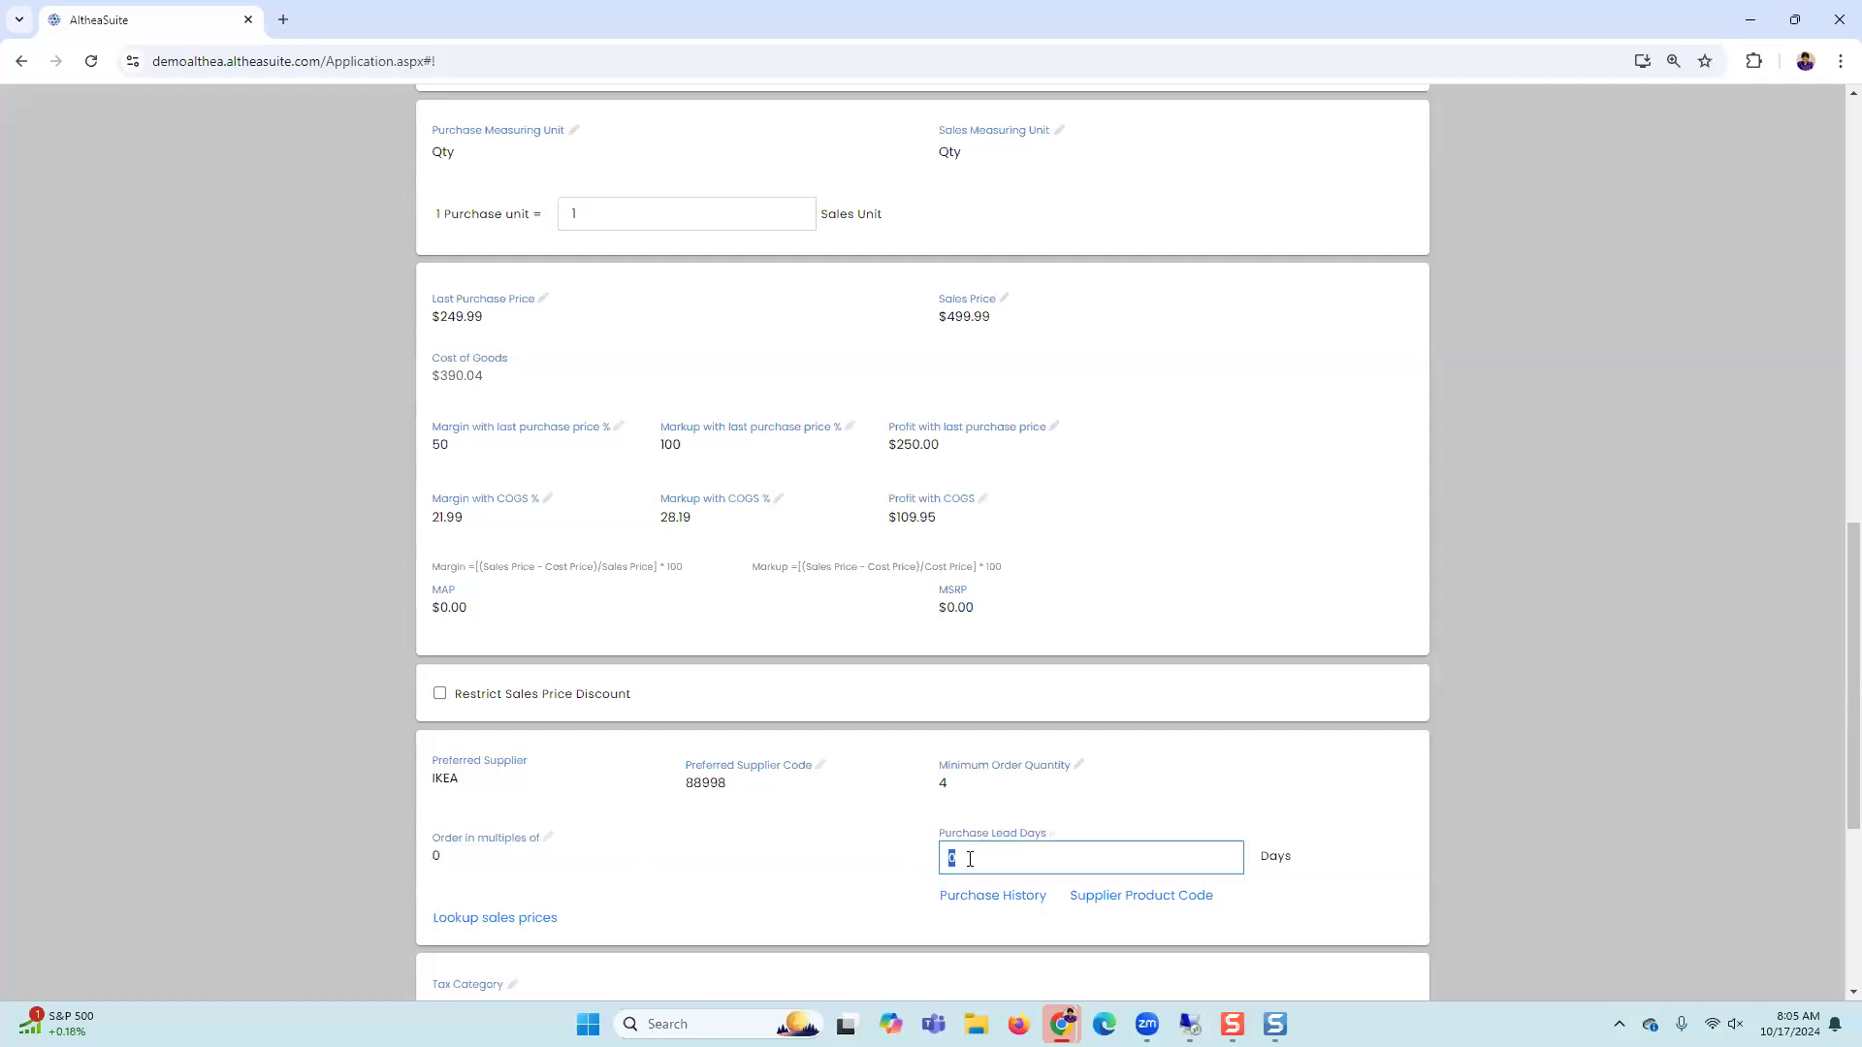
type("10")
left_click(1125, 787)
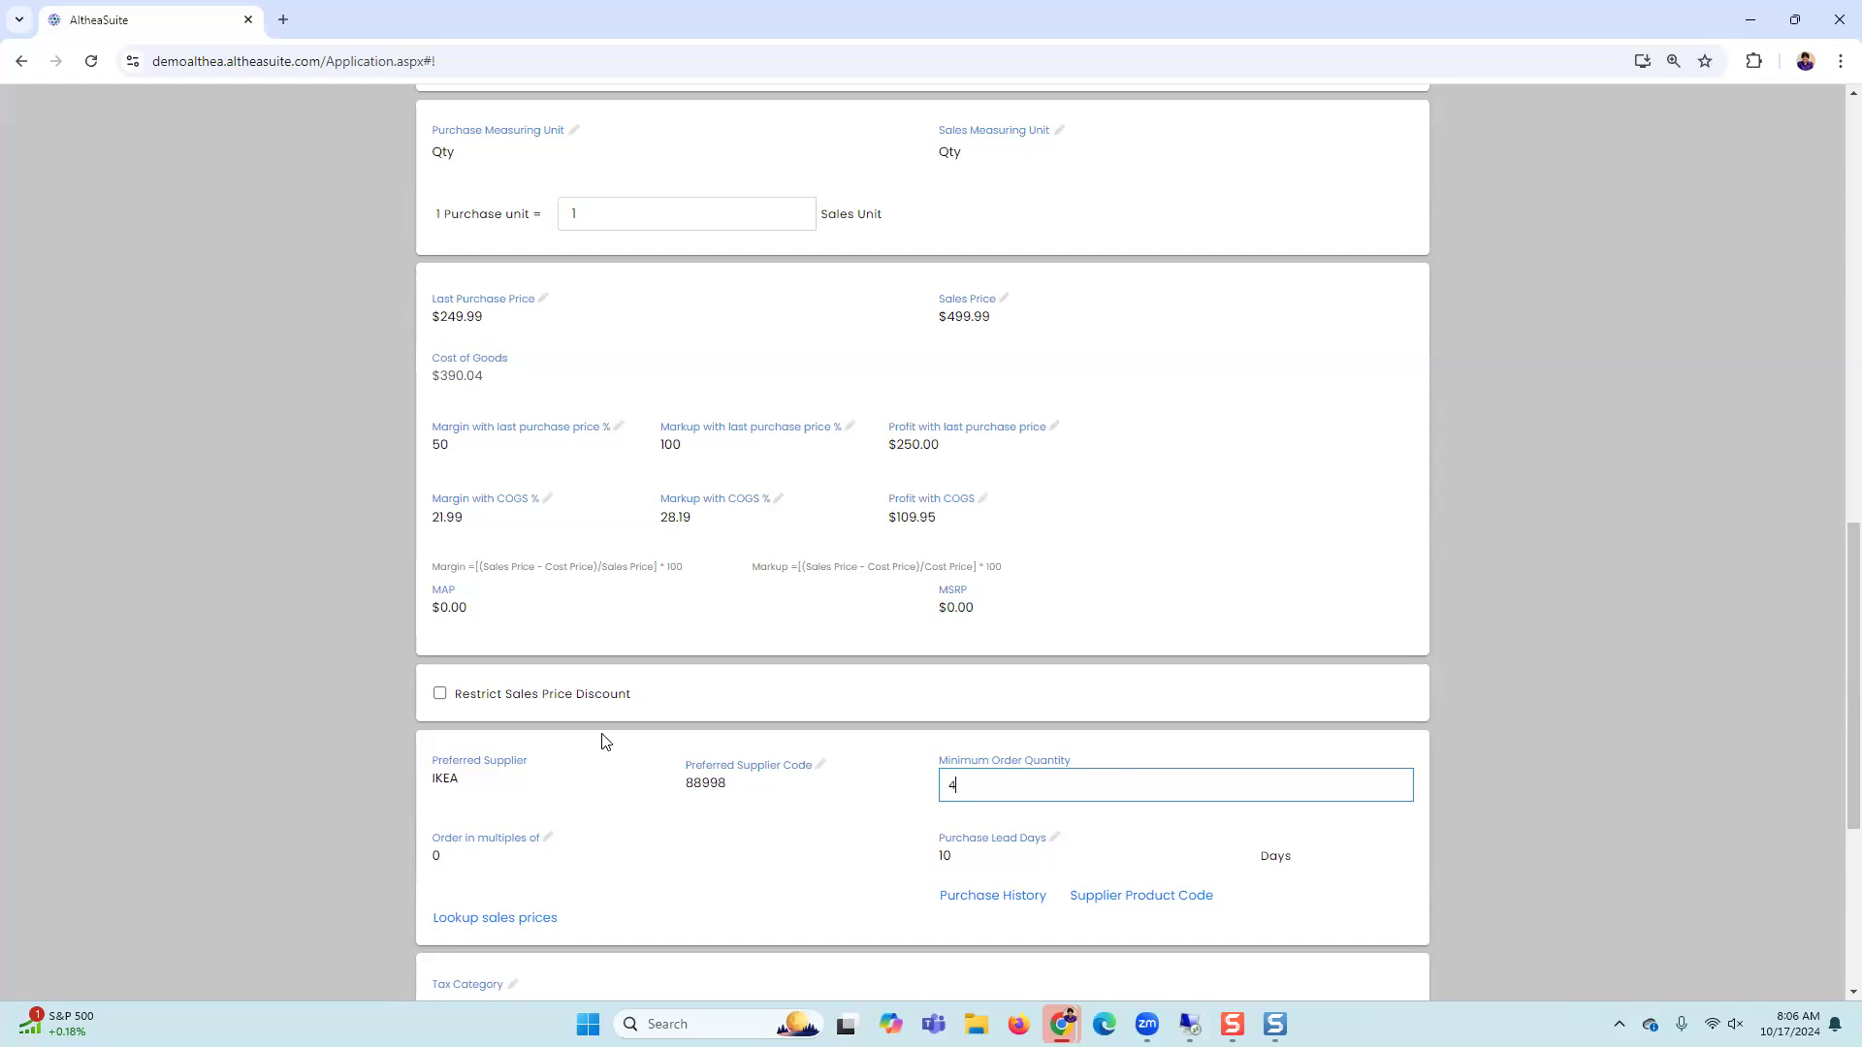
Step: Create a new measuring unit named Pack from the item's purchase measuring unit field
scroll(659, 771, "up", 5)
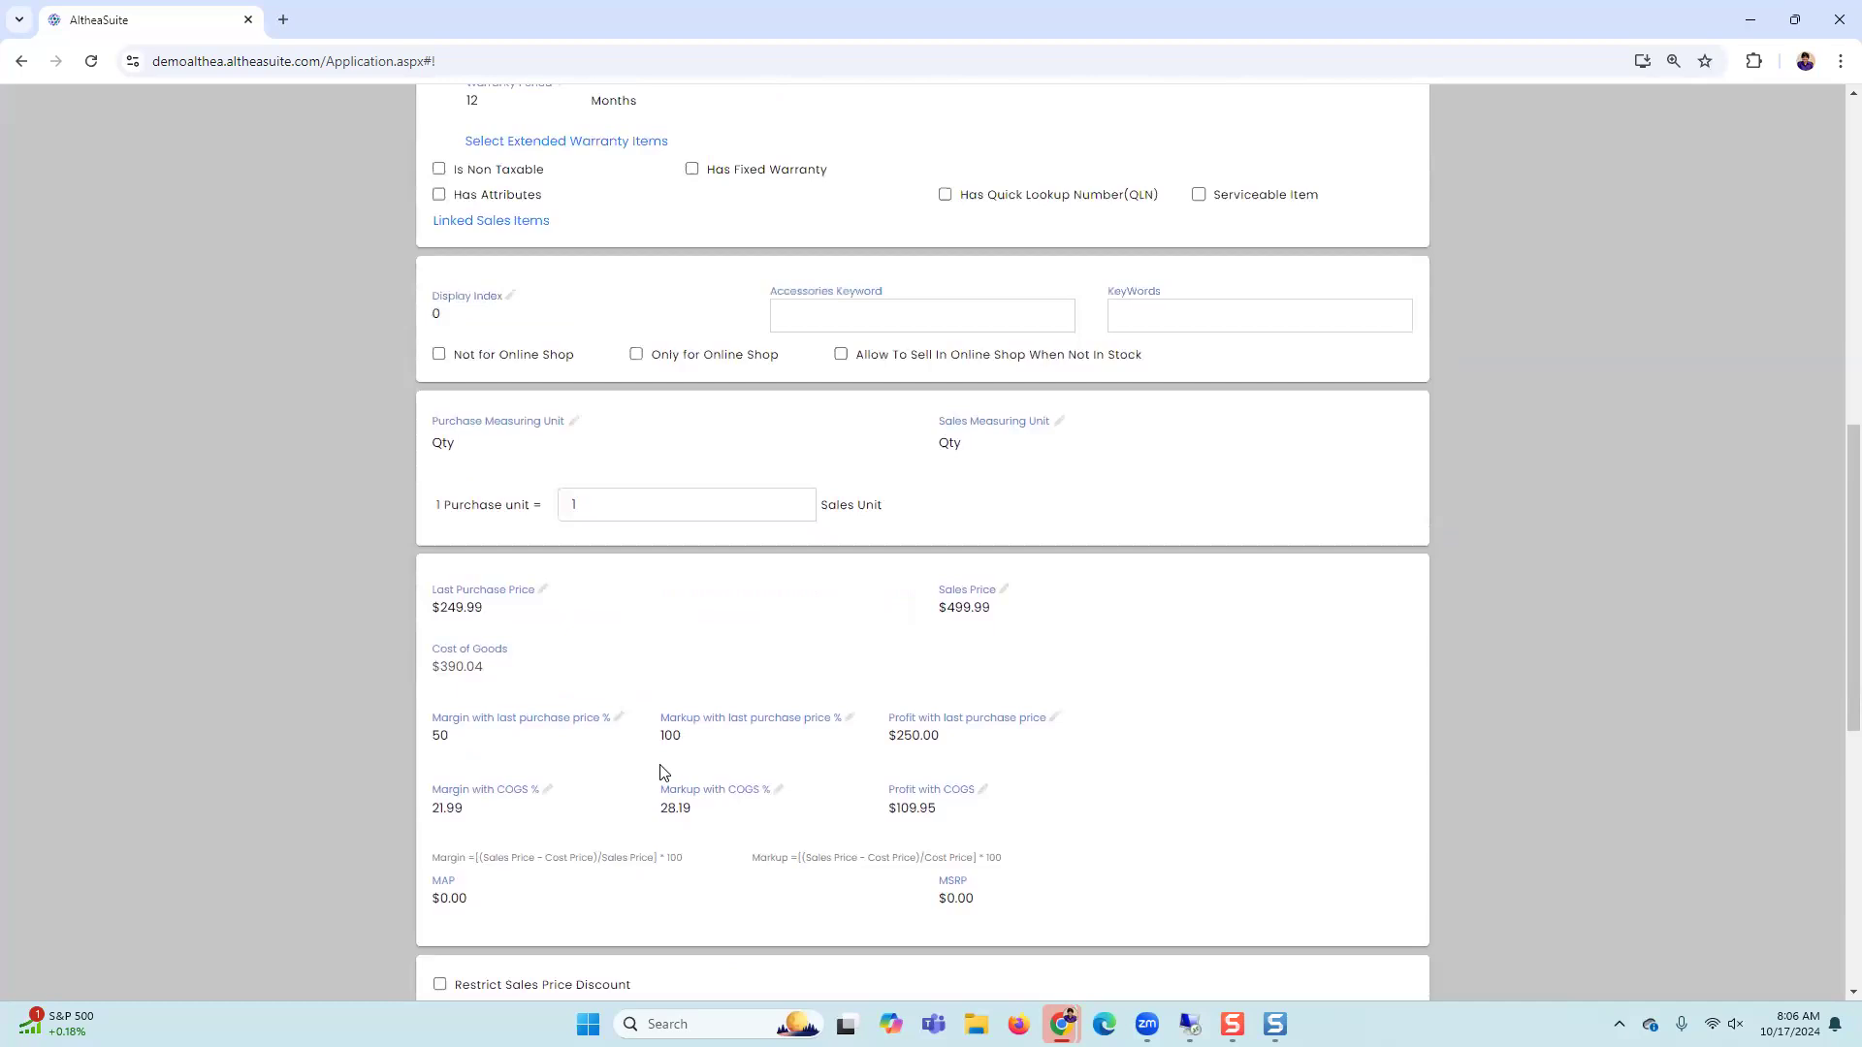
scroll(660, 771, "up", 2)
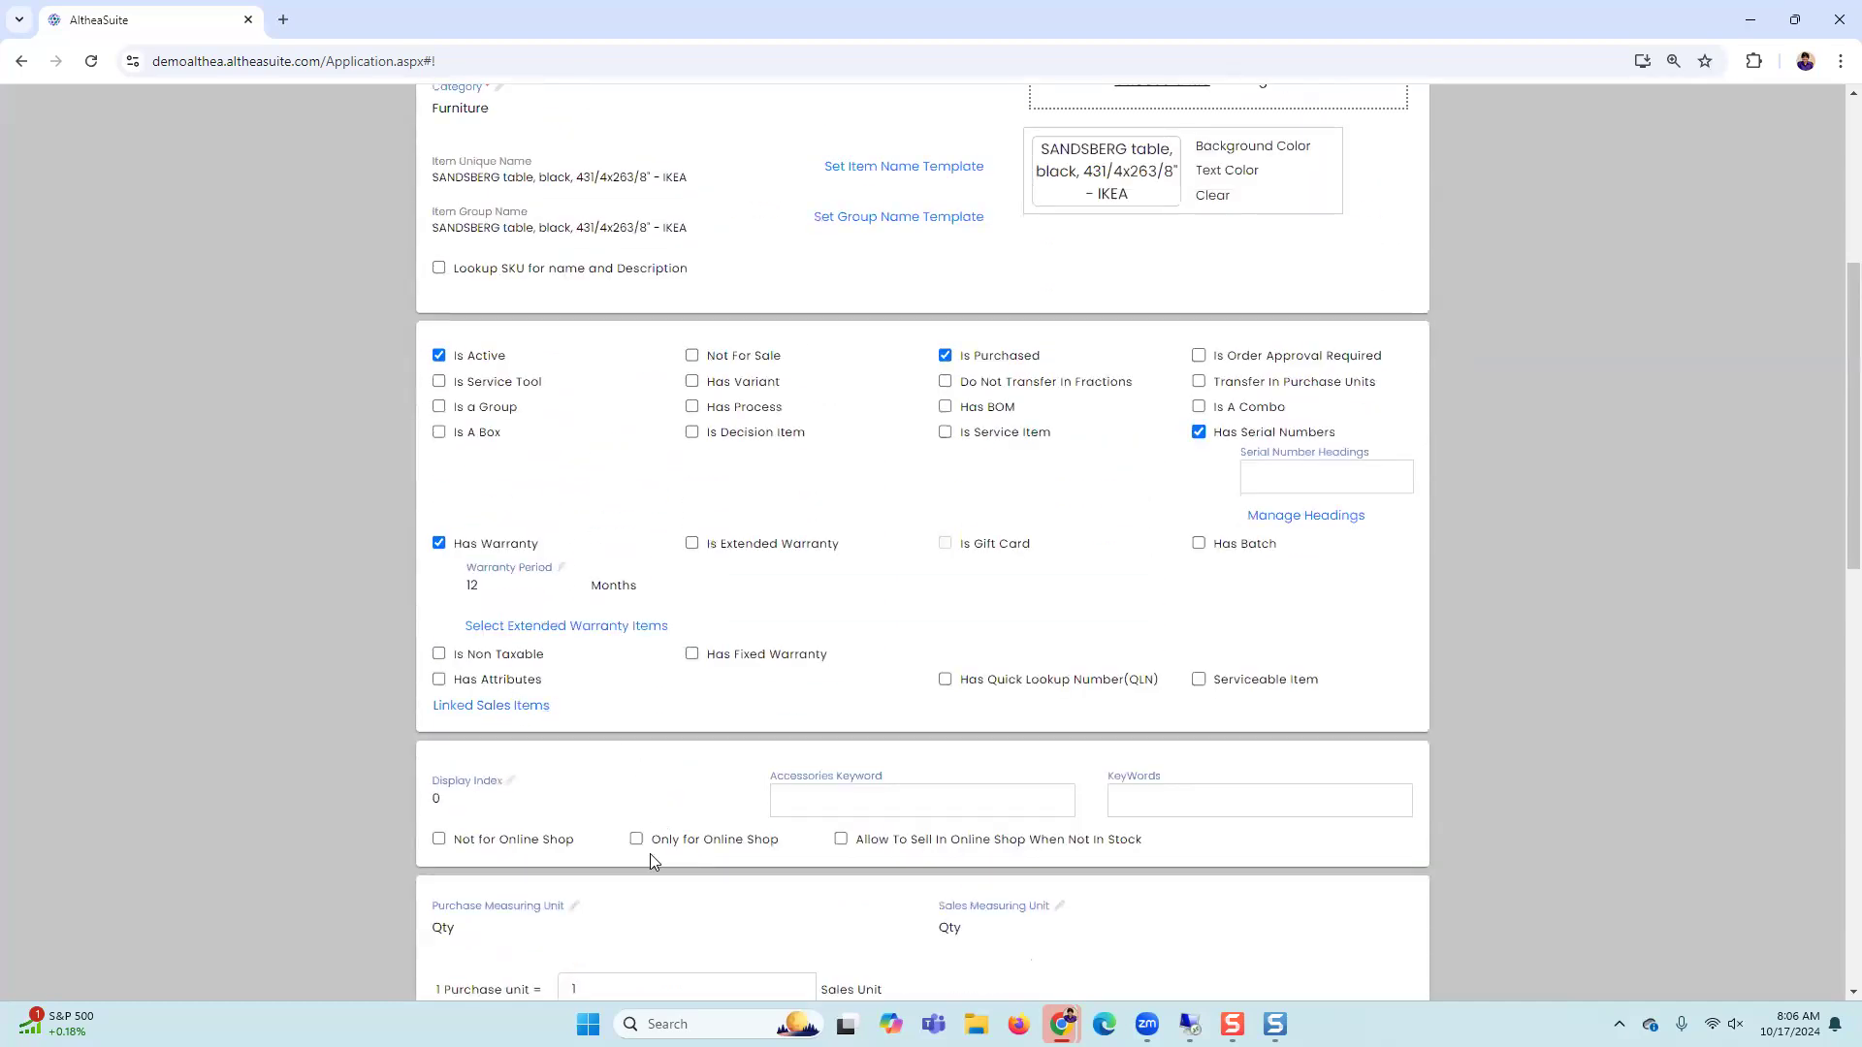
scroll(650, 858, "up", 1)
scroll(649, 860, "down", 3)
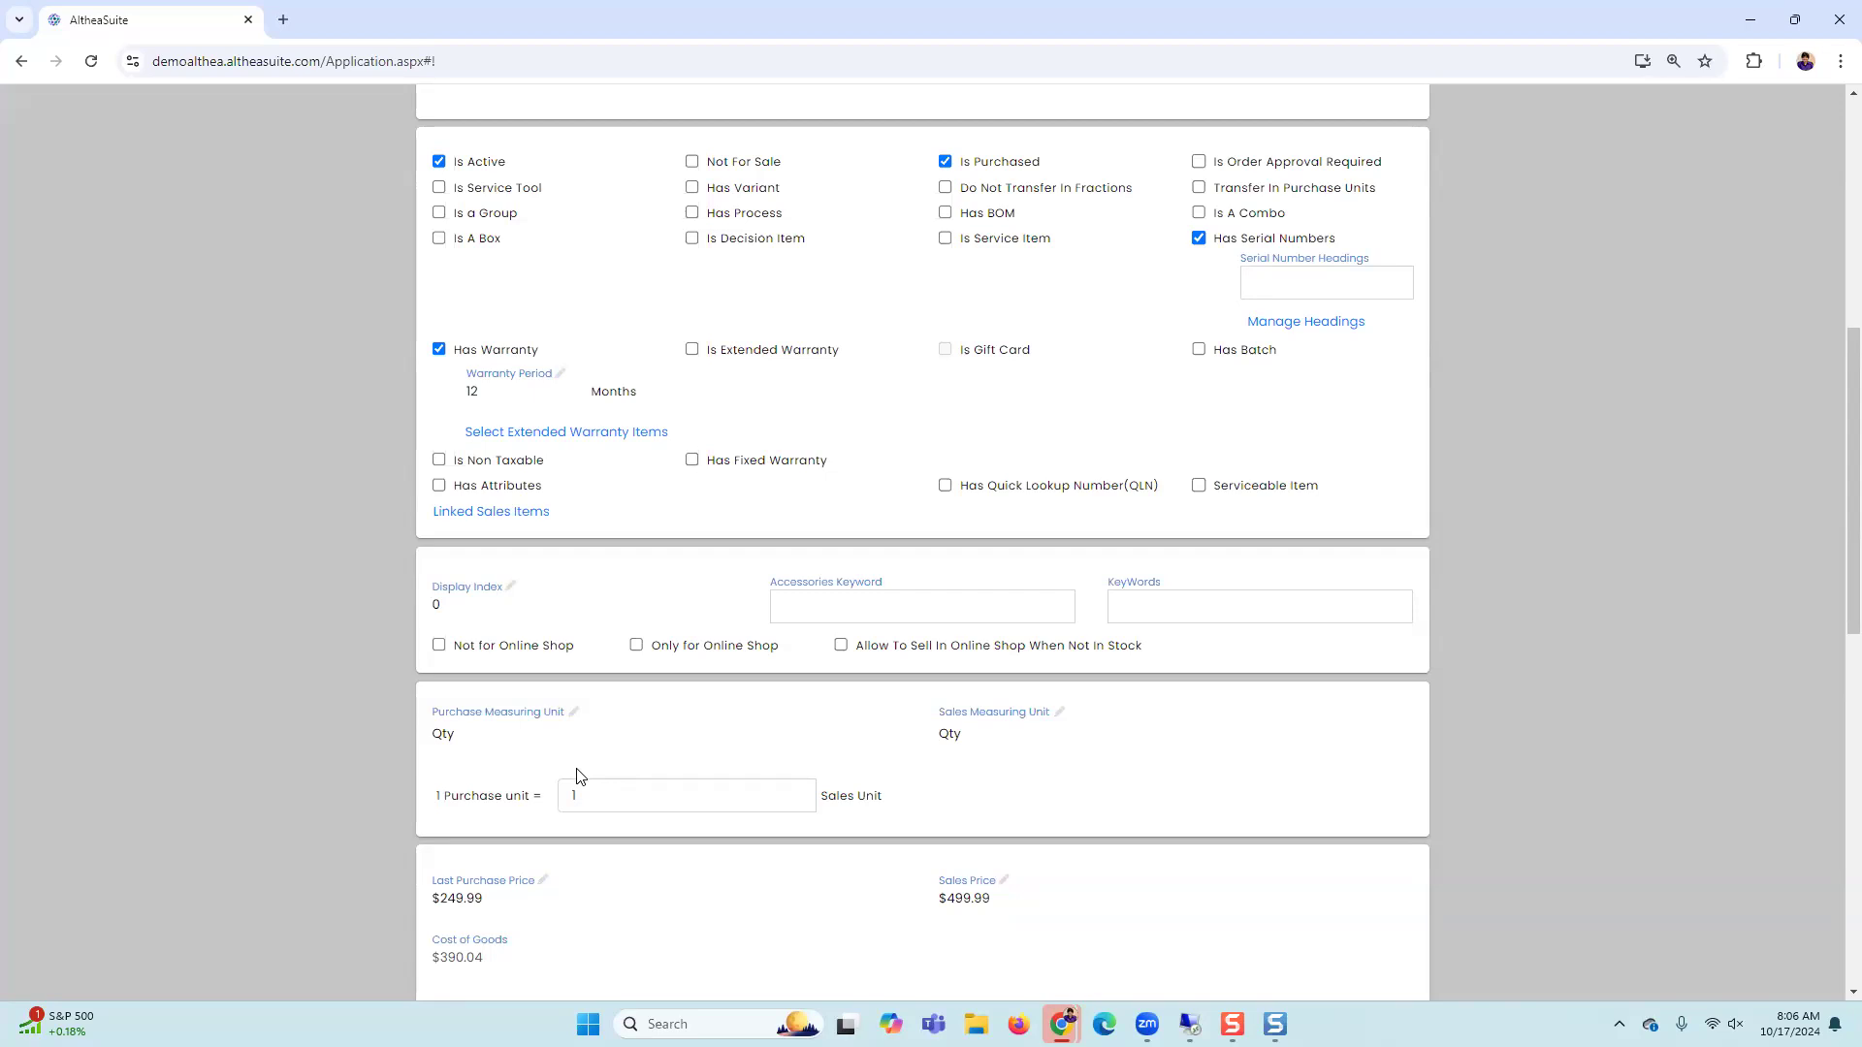
left_click(525, 734)
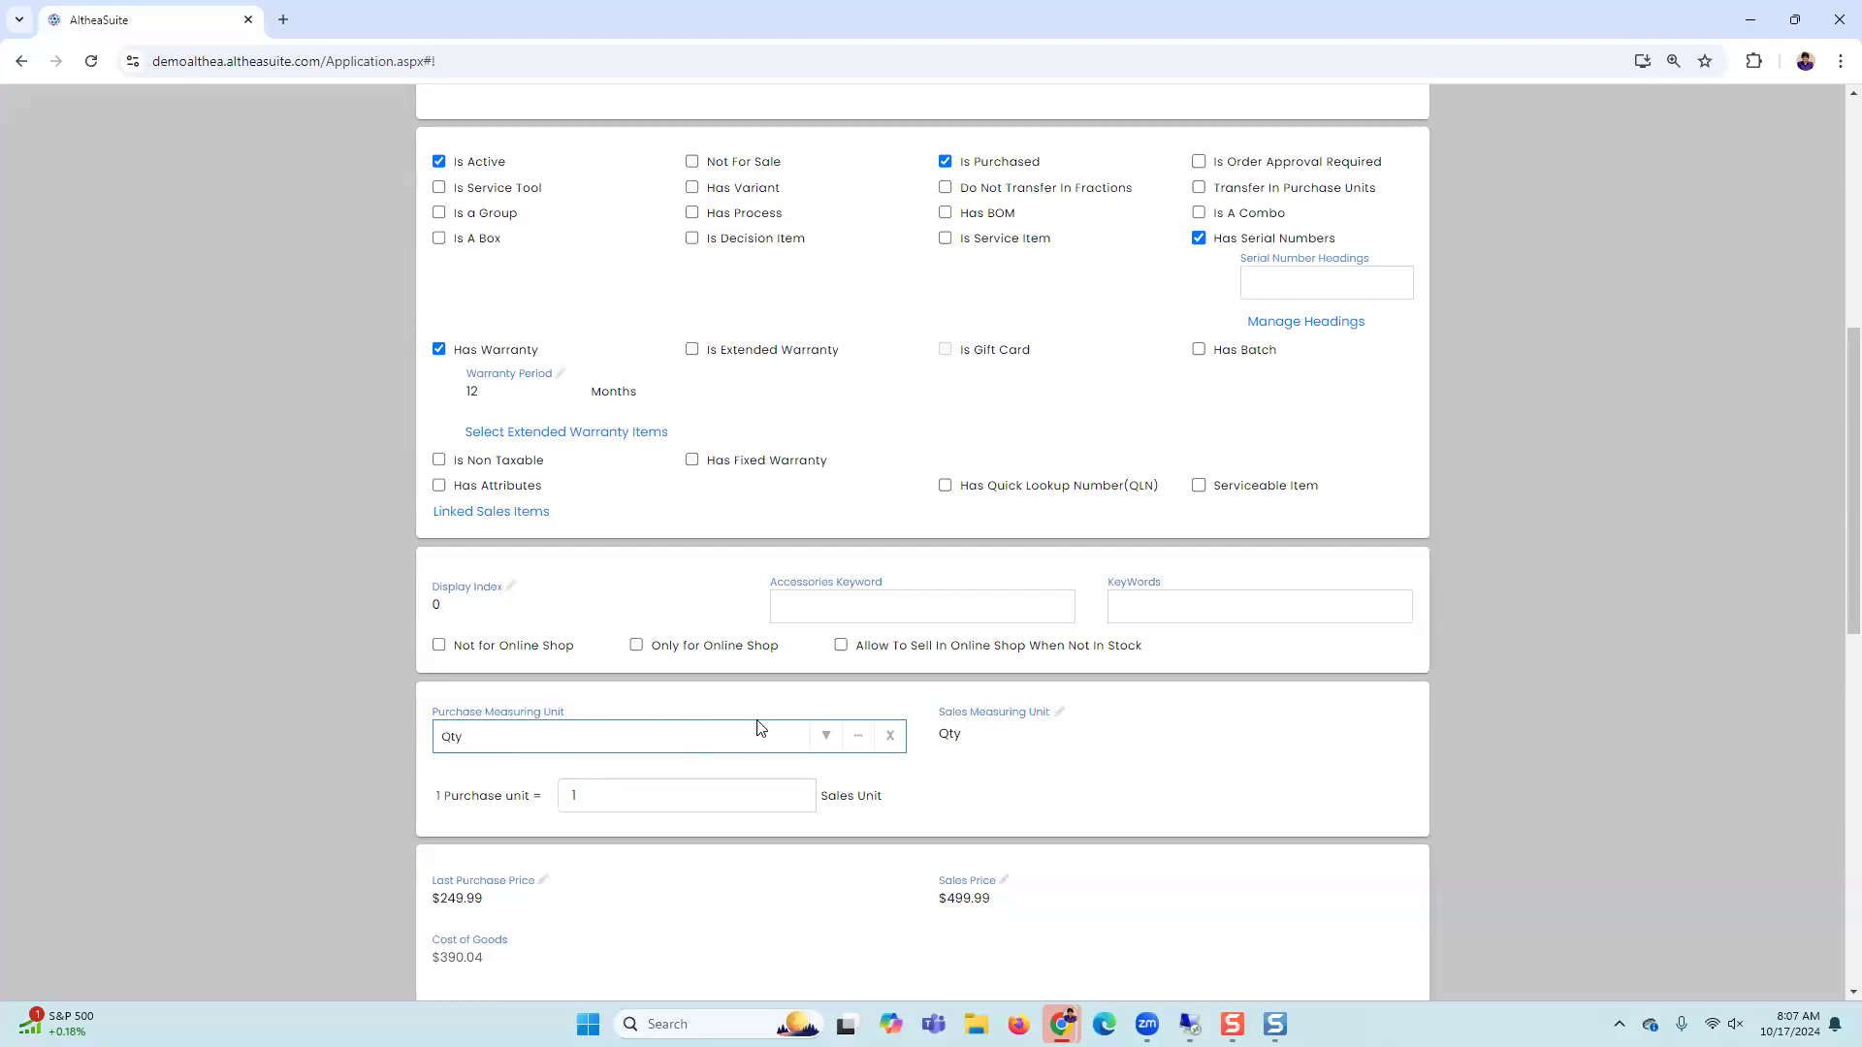
left_click(825, 738)
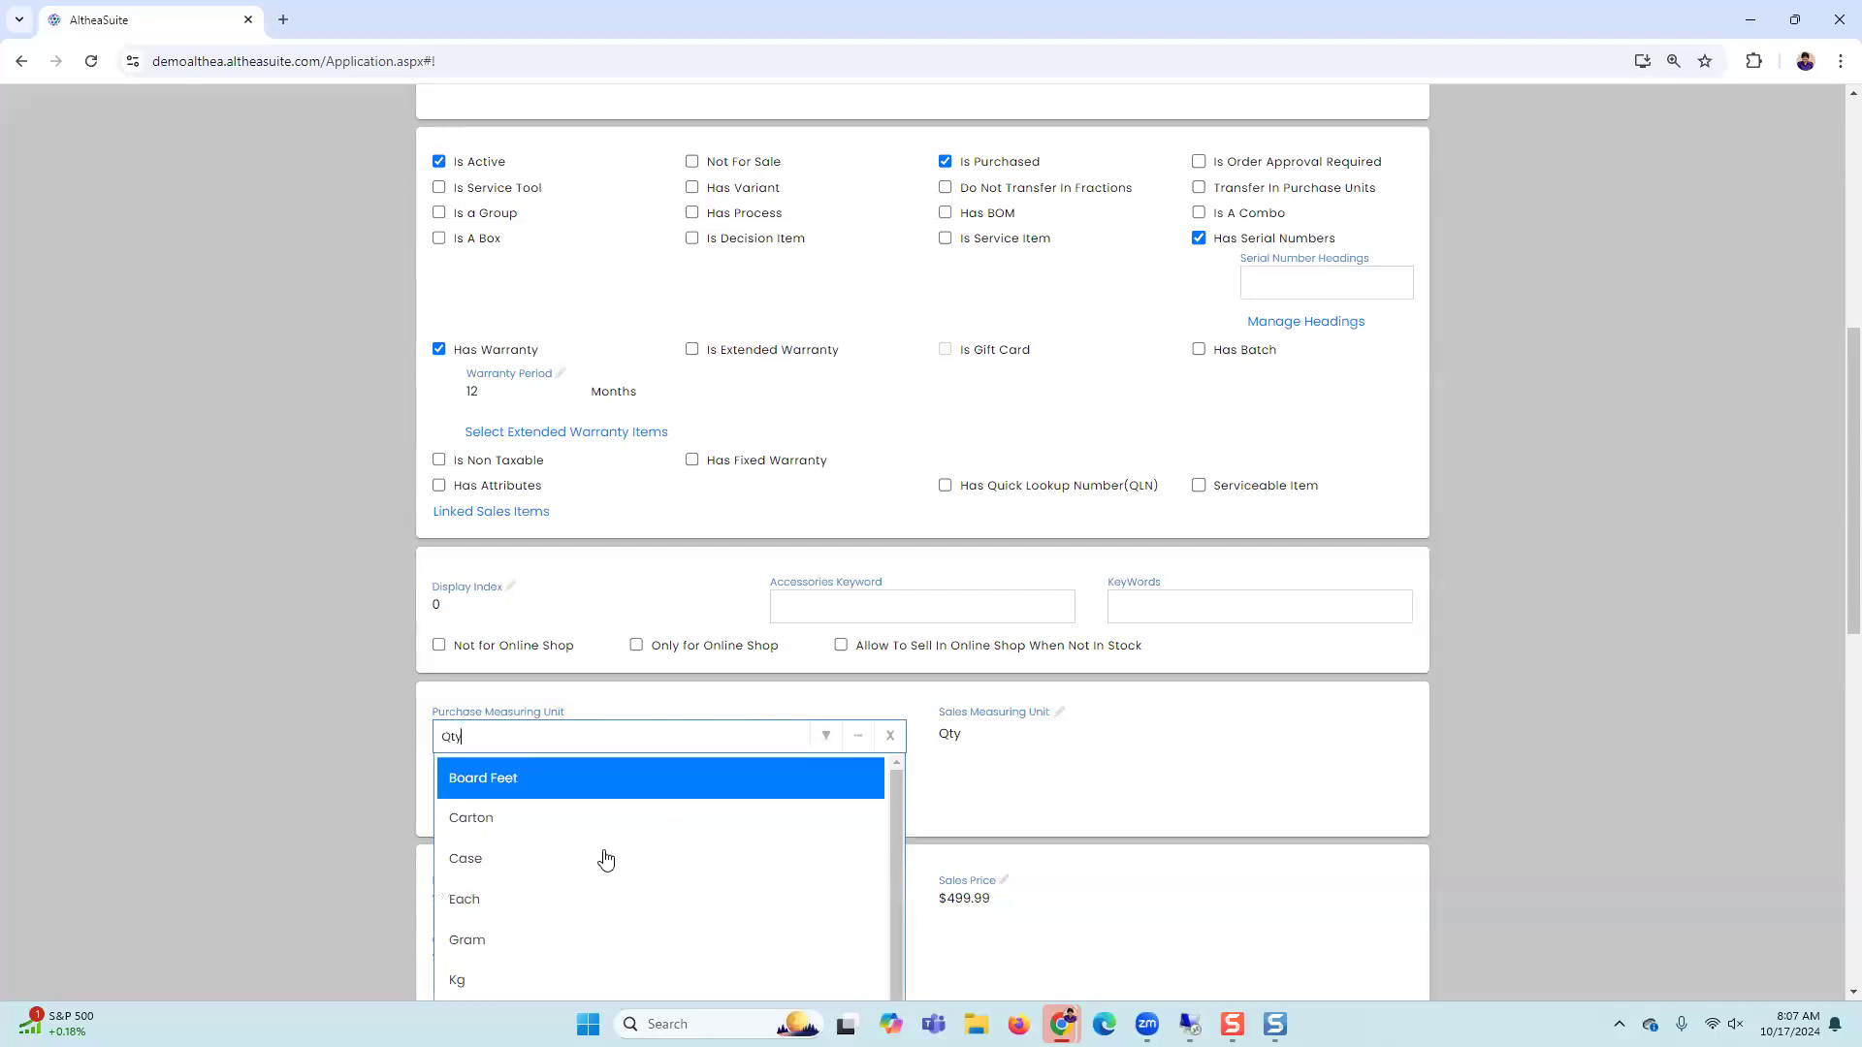
left_click(865, 737)
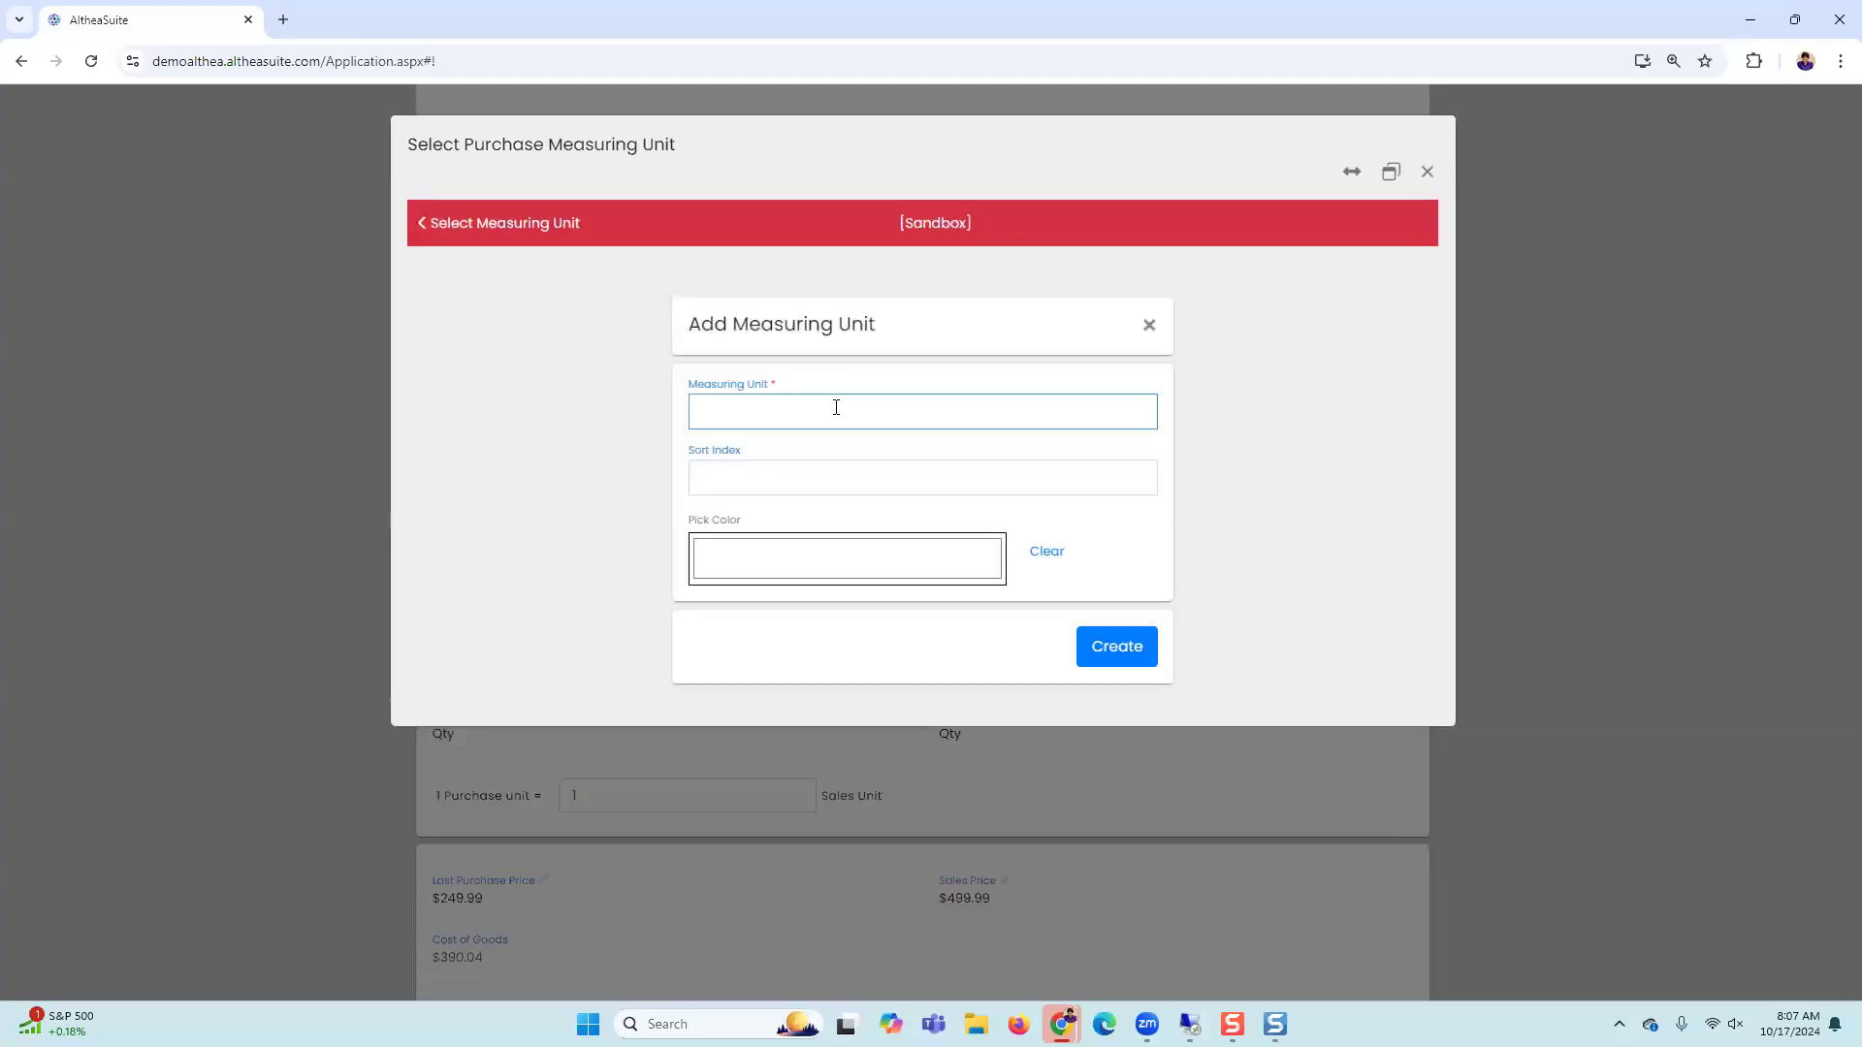
type("PAck")
key("BackSpace")
key("BackSpace")
key("BackSpace")
type("ack")
left_click(1112, 656)
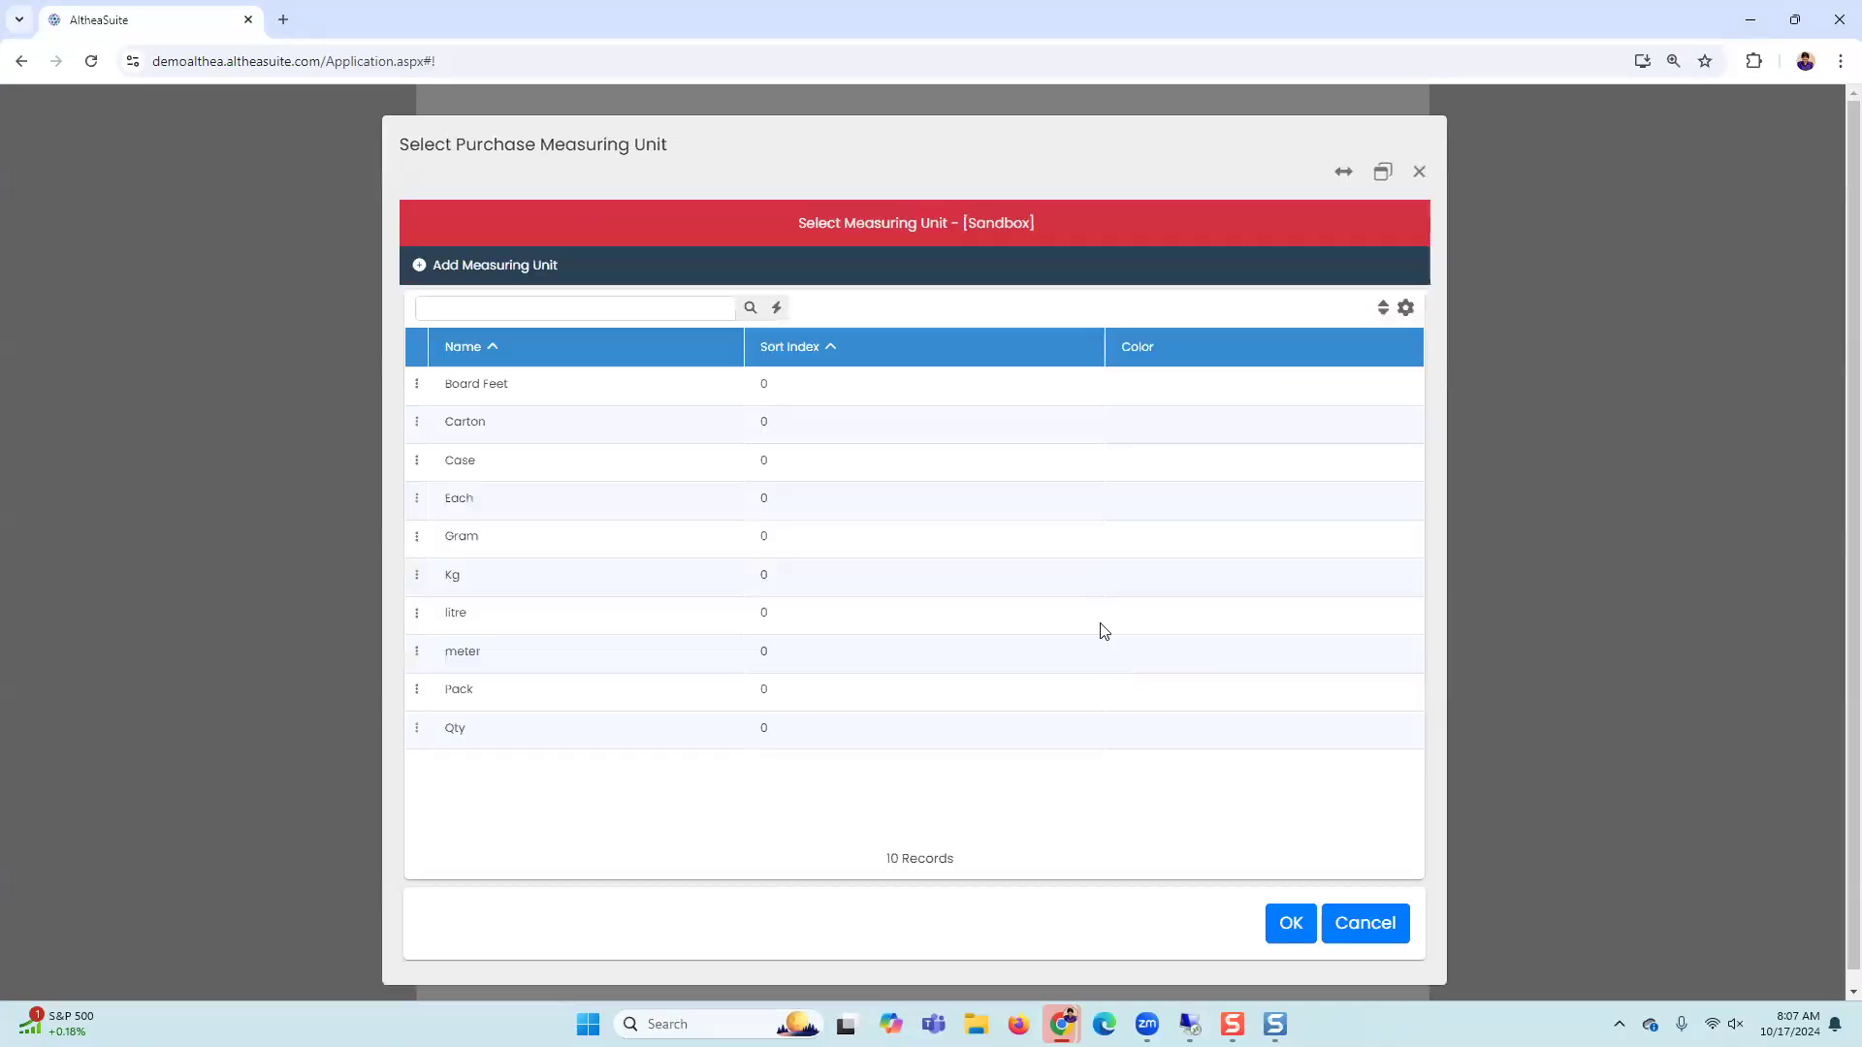
Step: Choose Pack as the purchase measuring unit and set one purchase unit equal to 2 sales units
left_click(485, 700)
left_click(1304, 924)
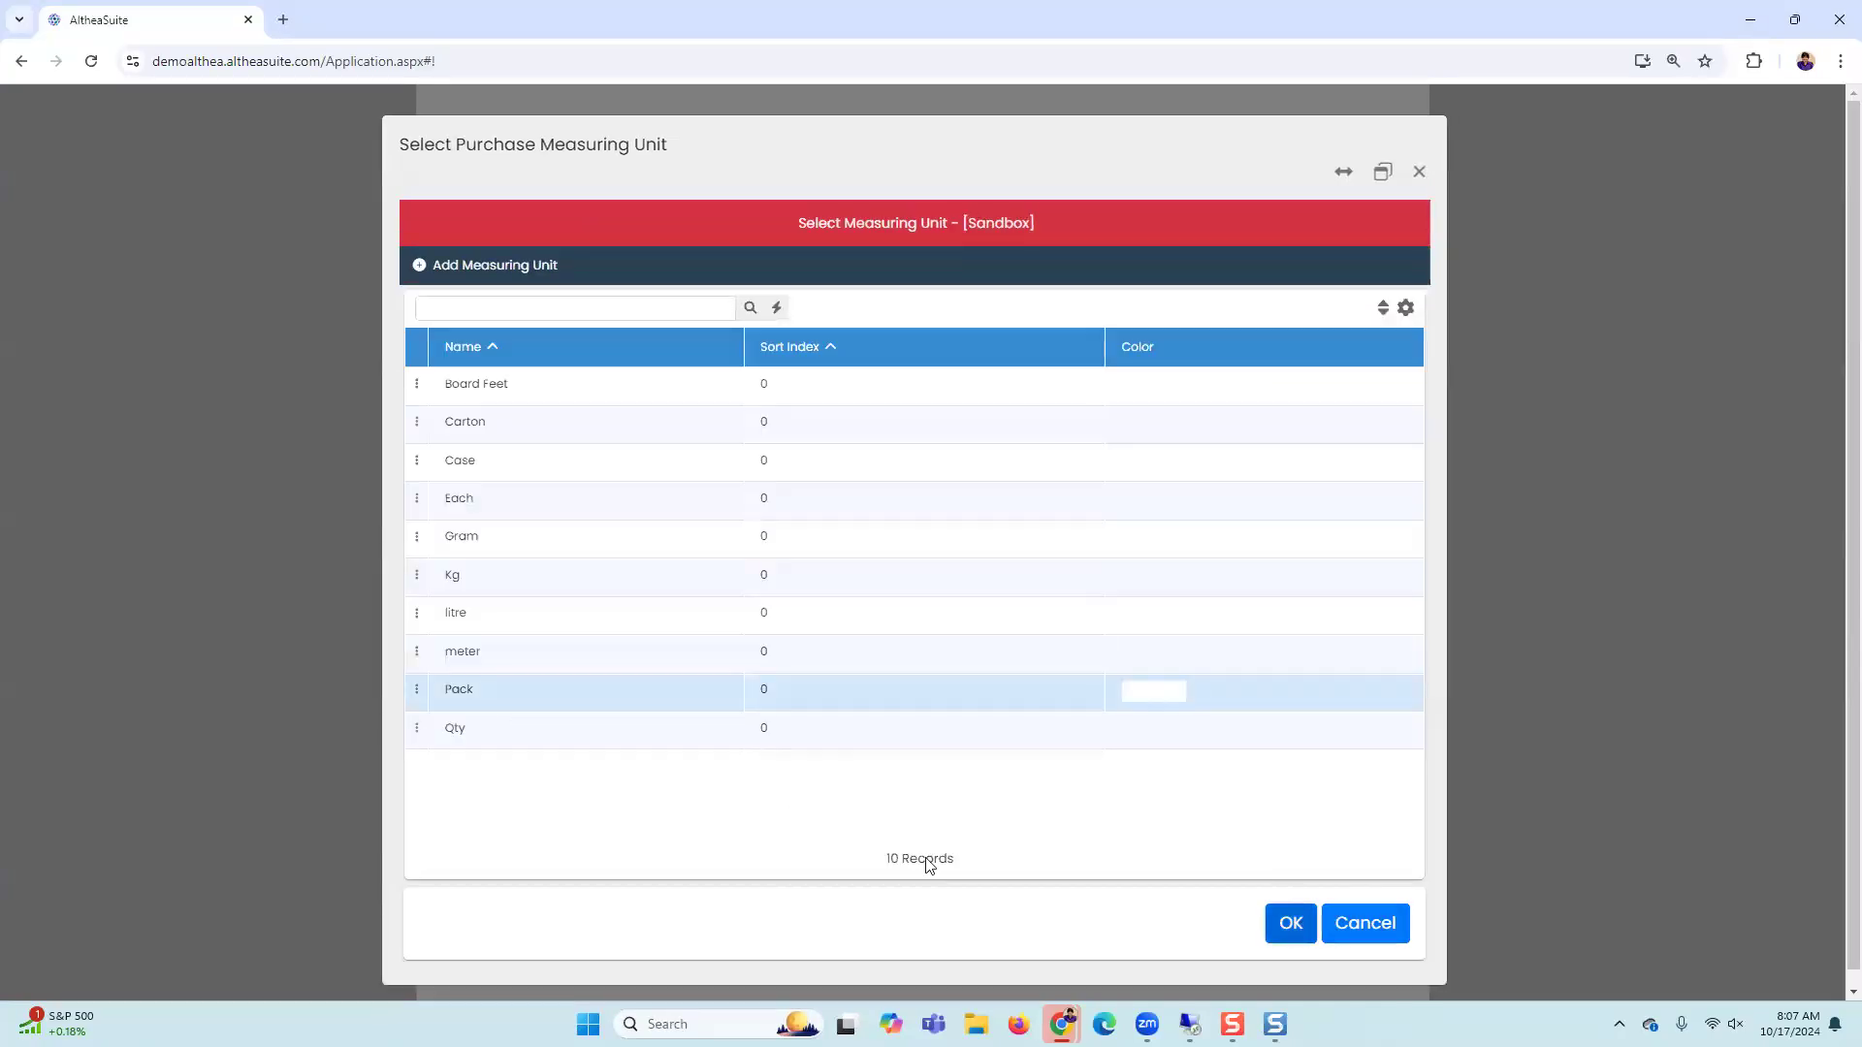
left_click(699, 796)
type(".5")
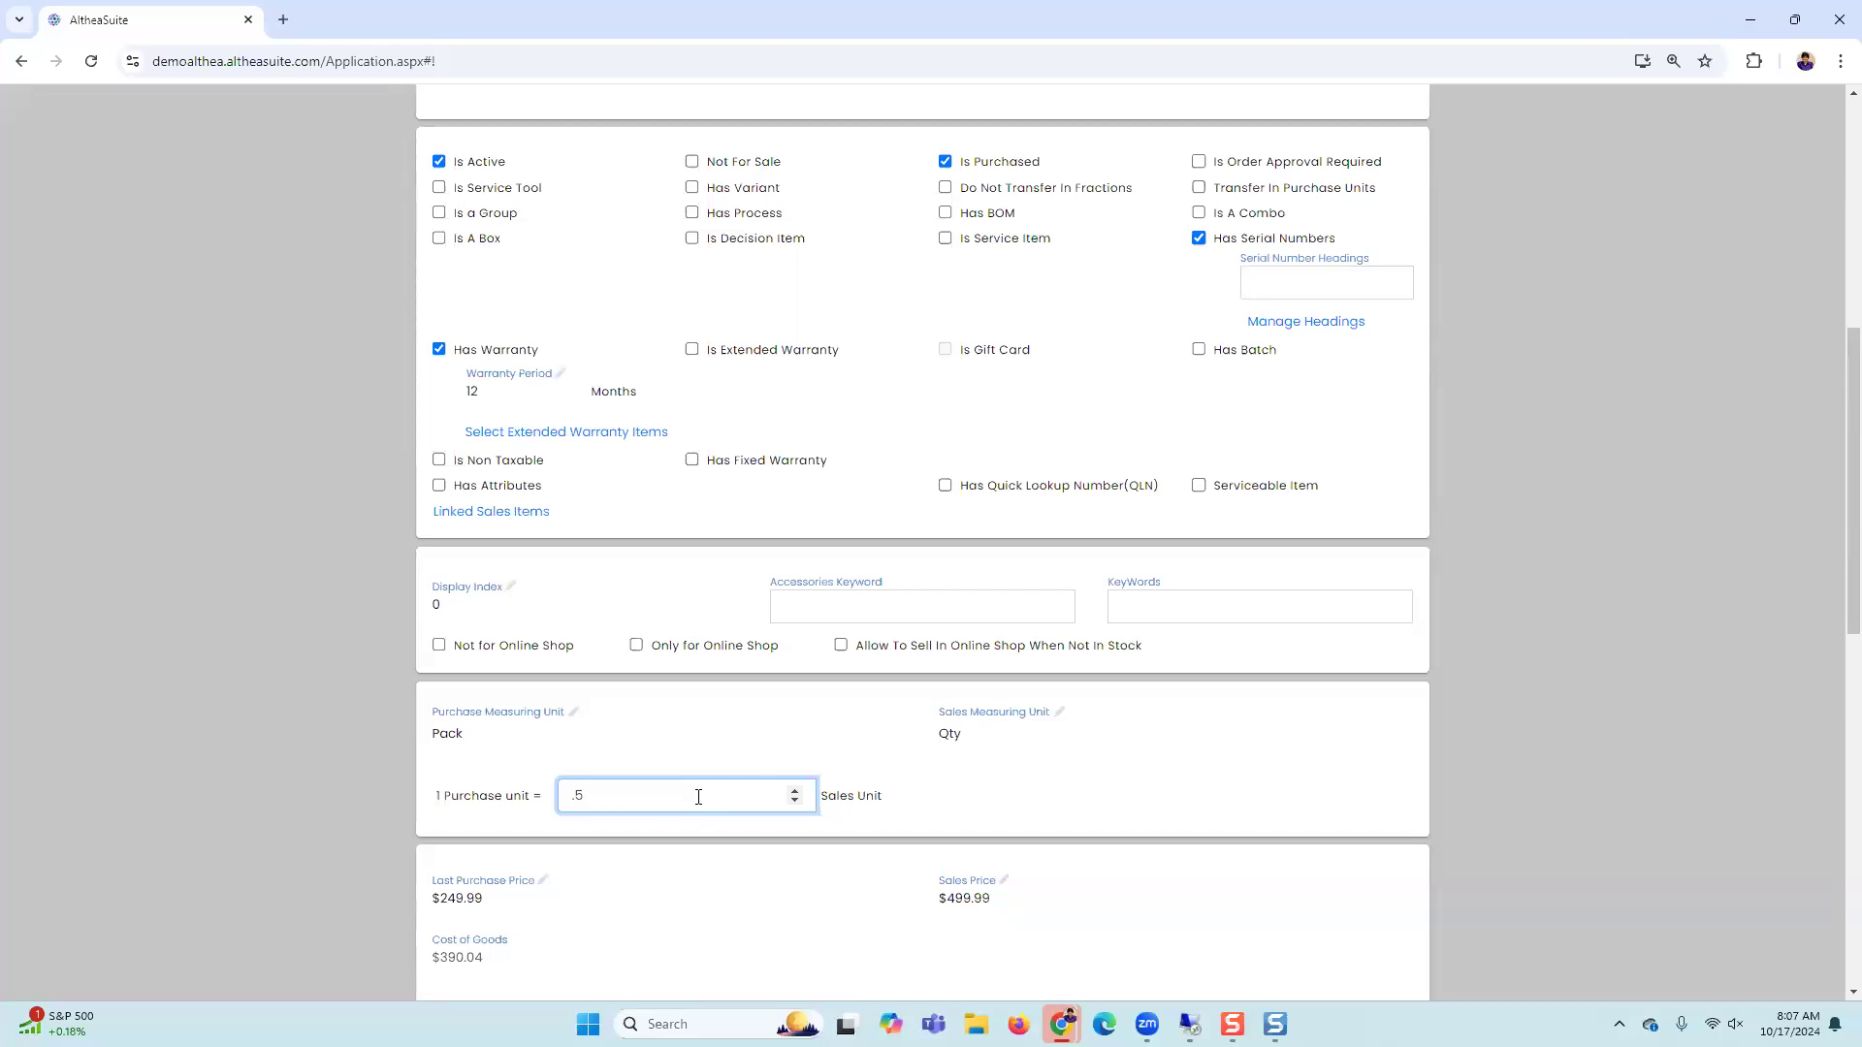
key("BackSpace")
type("2")
left_click(1097, 806)
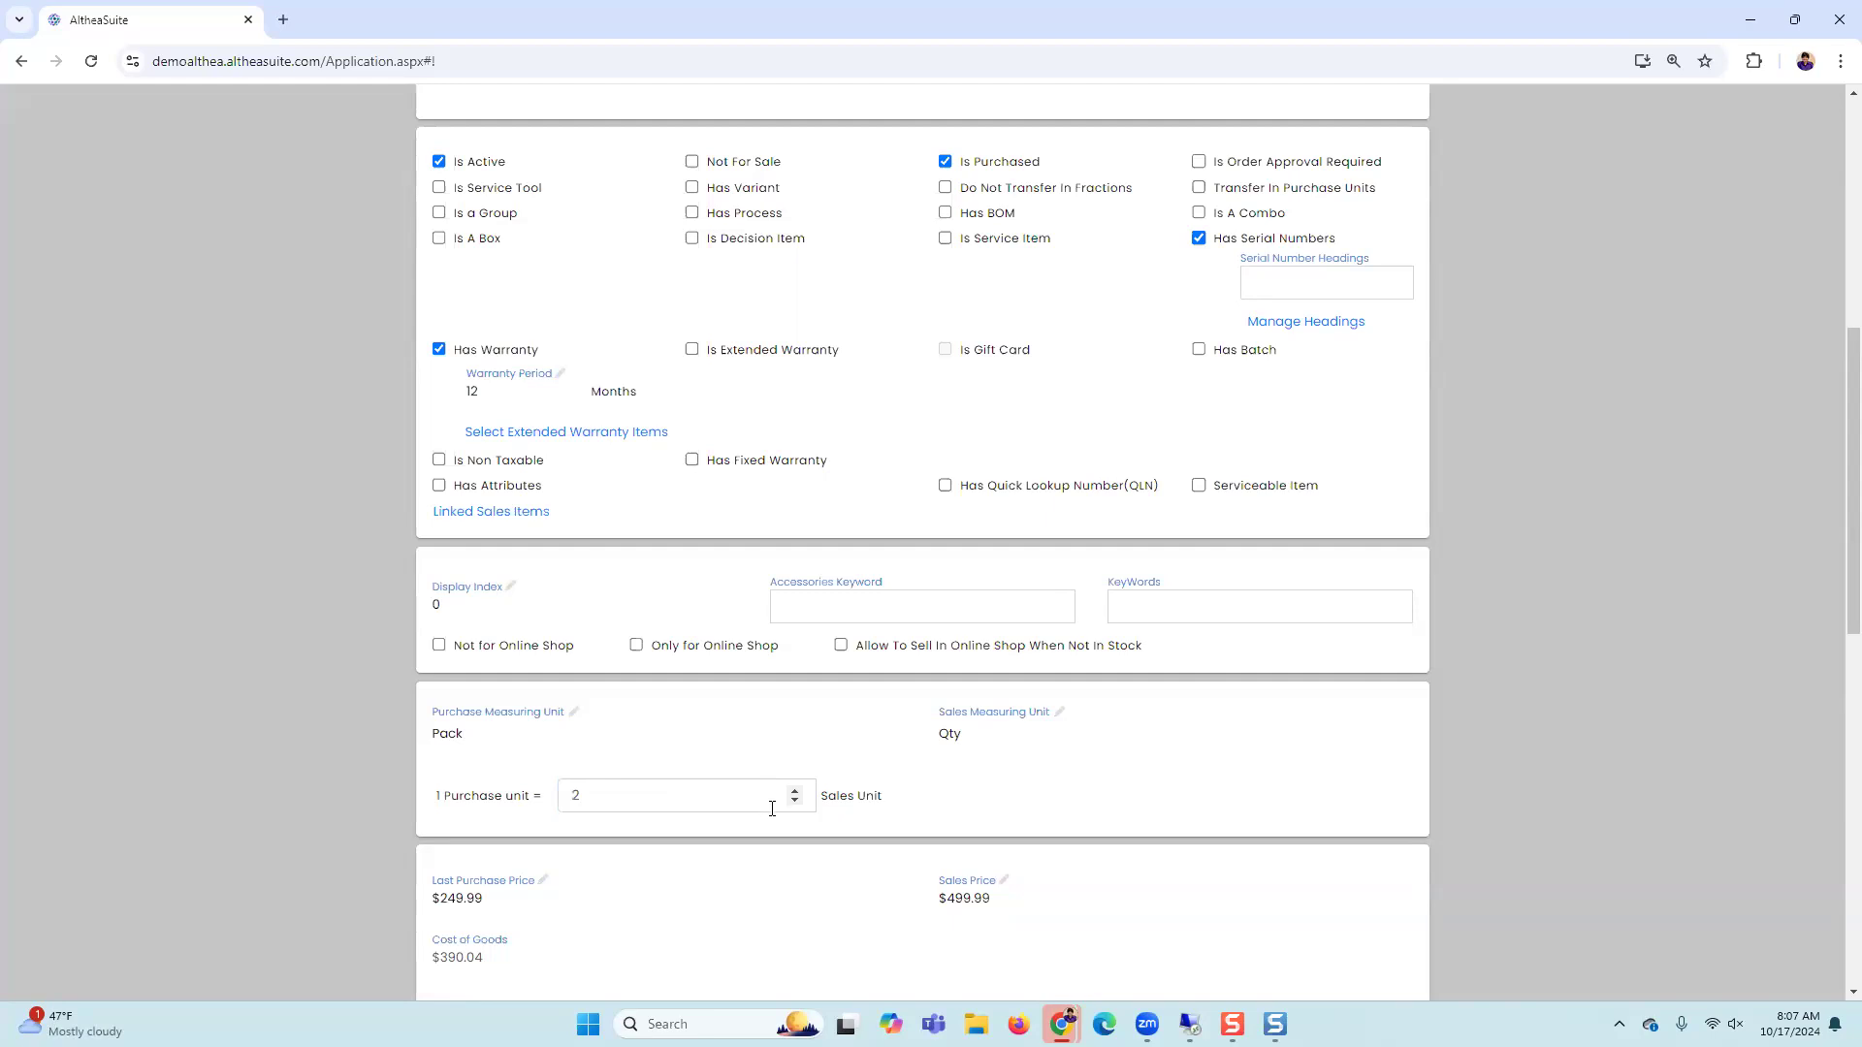
Step: Return the purchase measuring unit to Qty and set one purchase unit equal to 1 sales unit
left_click(489, 739)
left_click(816, 745)
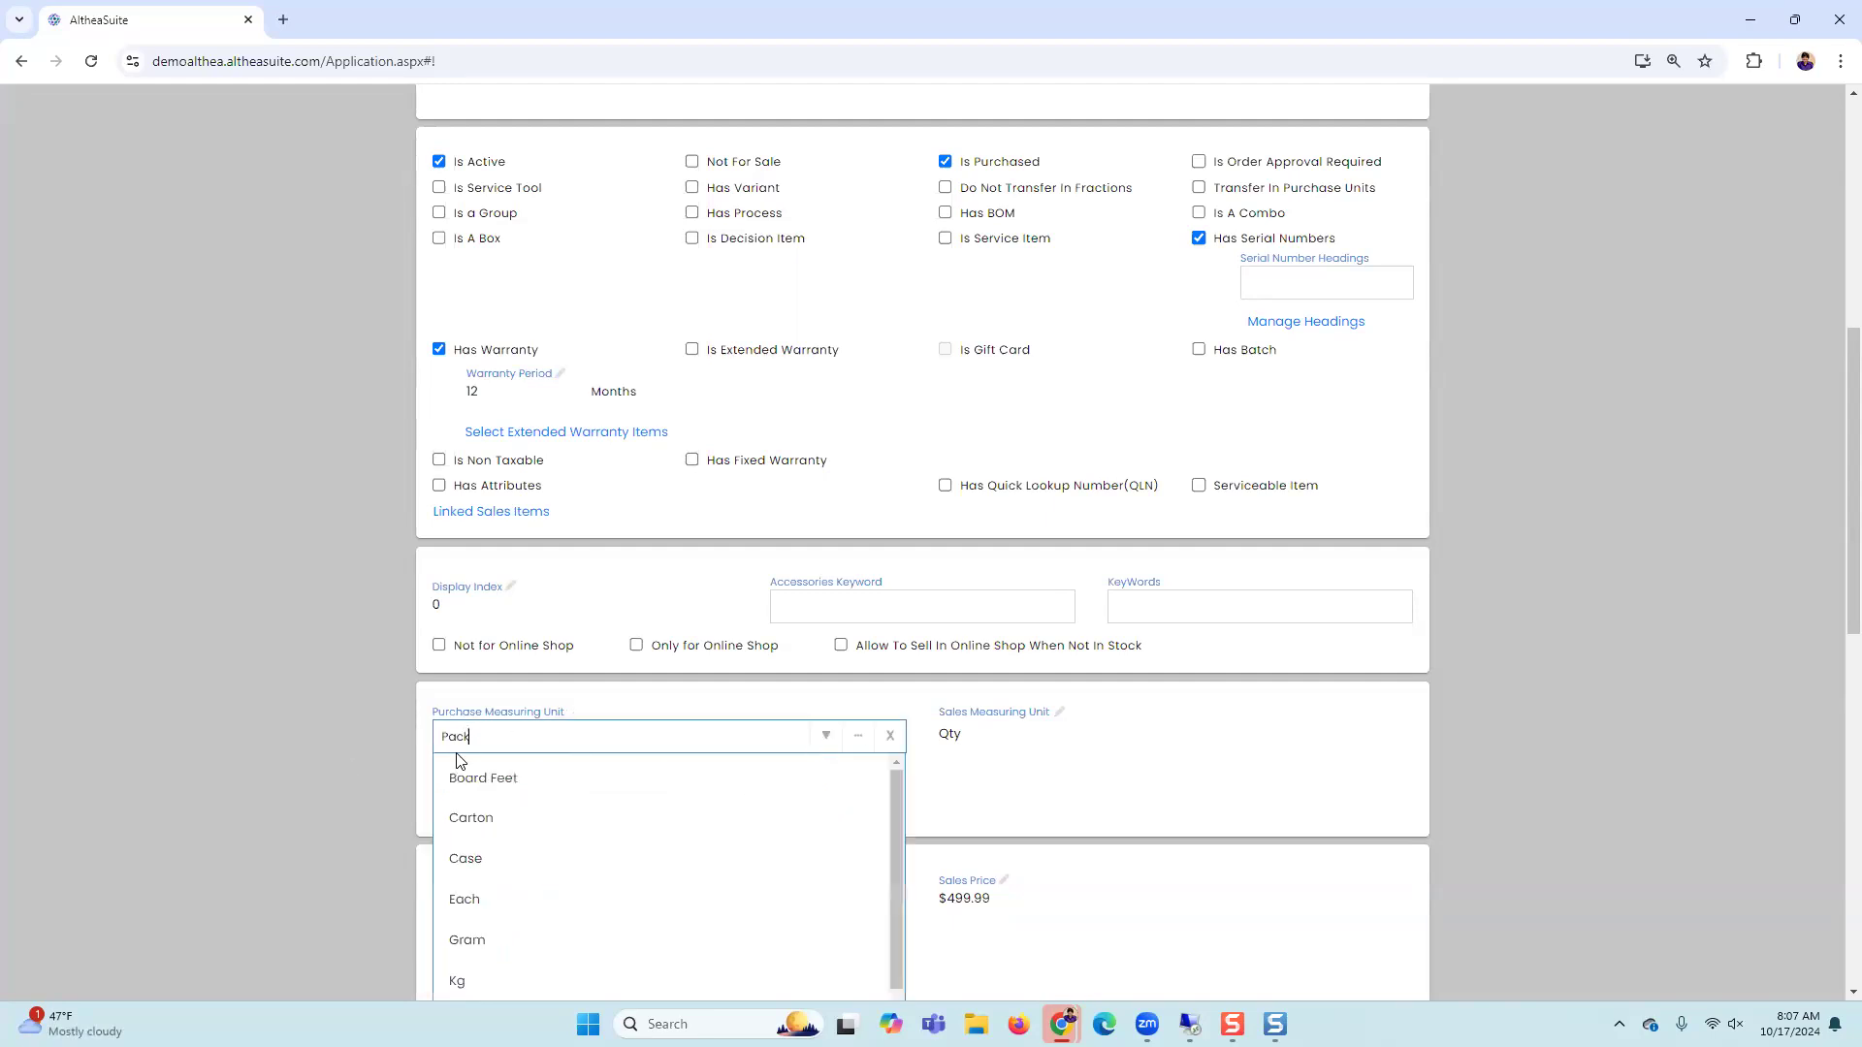
scroll(497, 931, "down", 1)
scroll(500, 926, "down", 4)
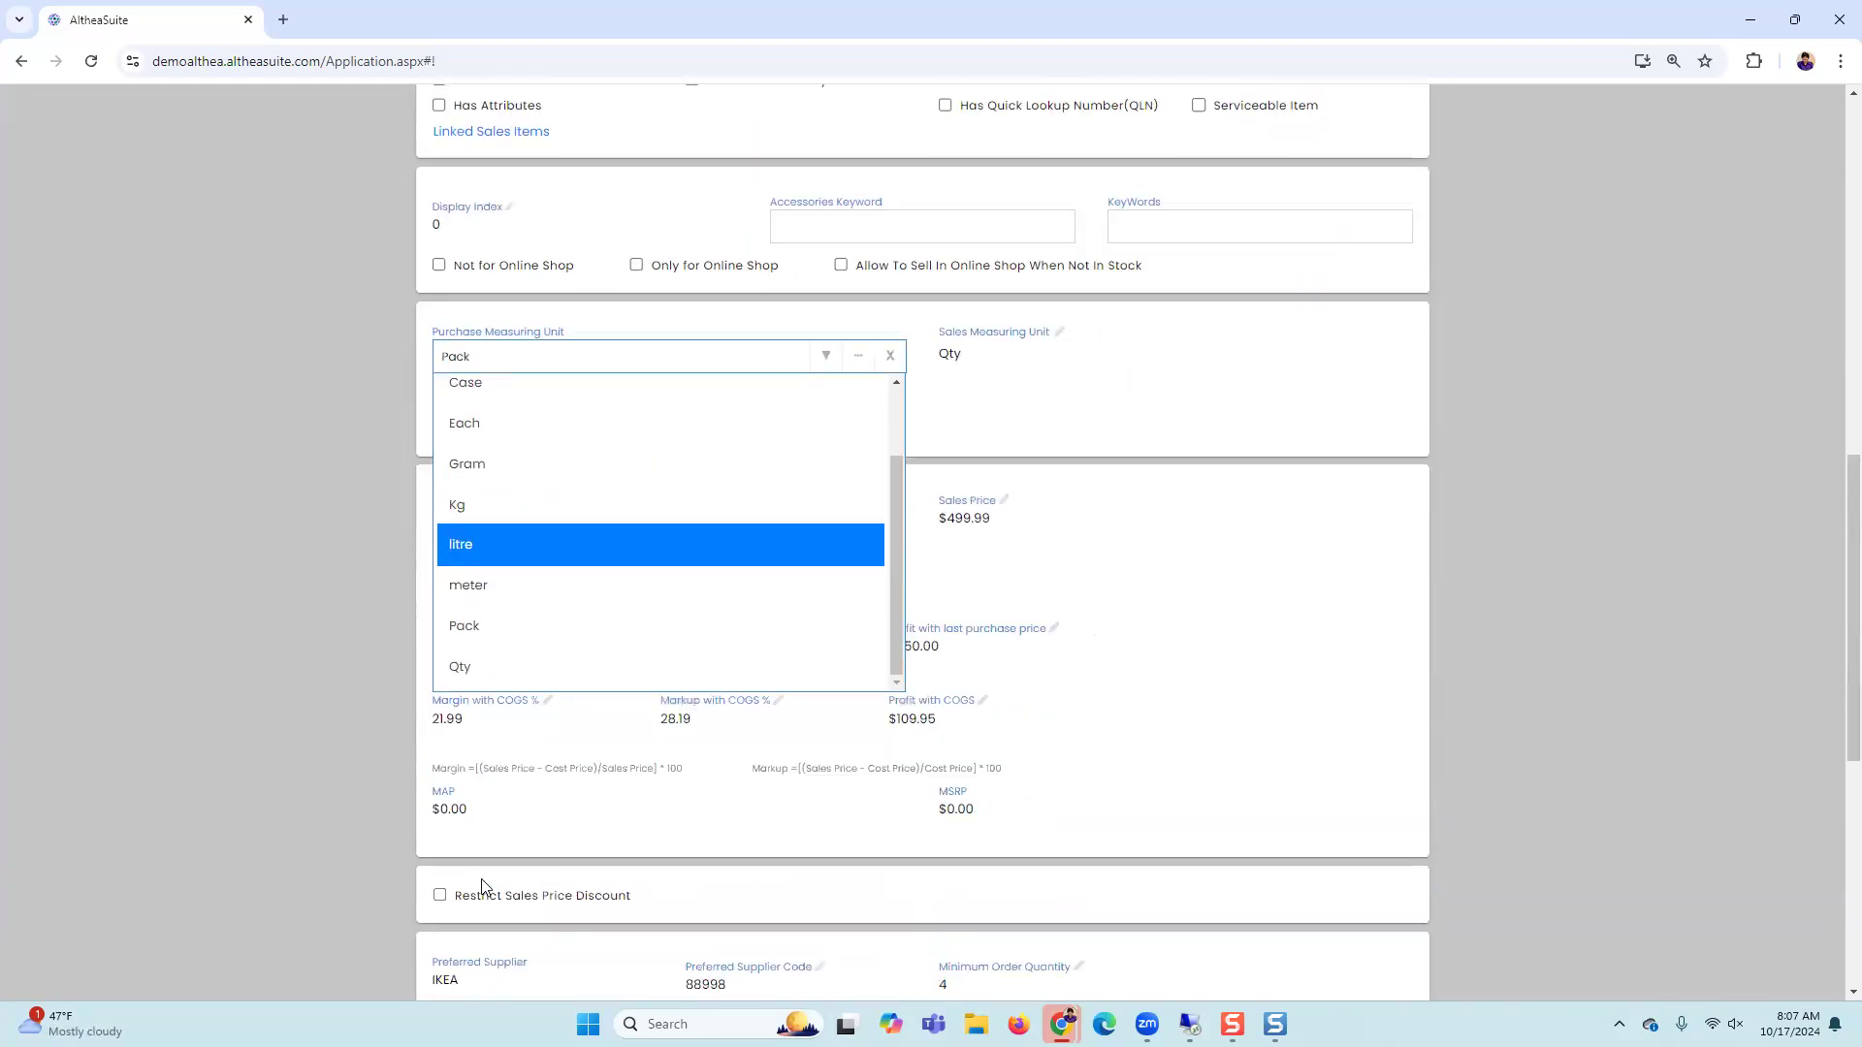
left_click(490, 662)
left_click(575, 406)
type("1")
left_click(1070, 400)
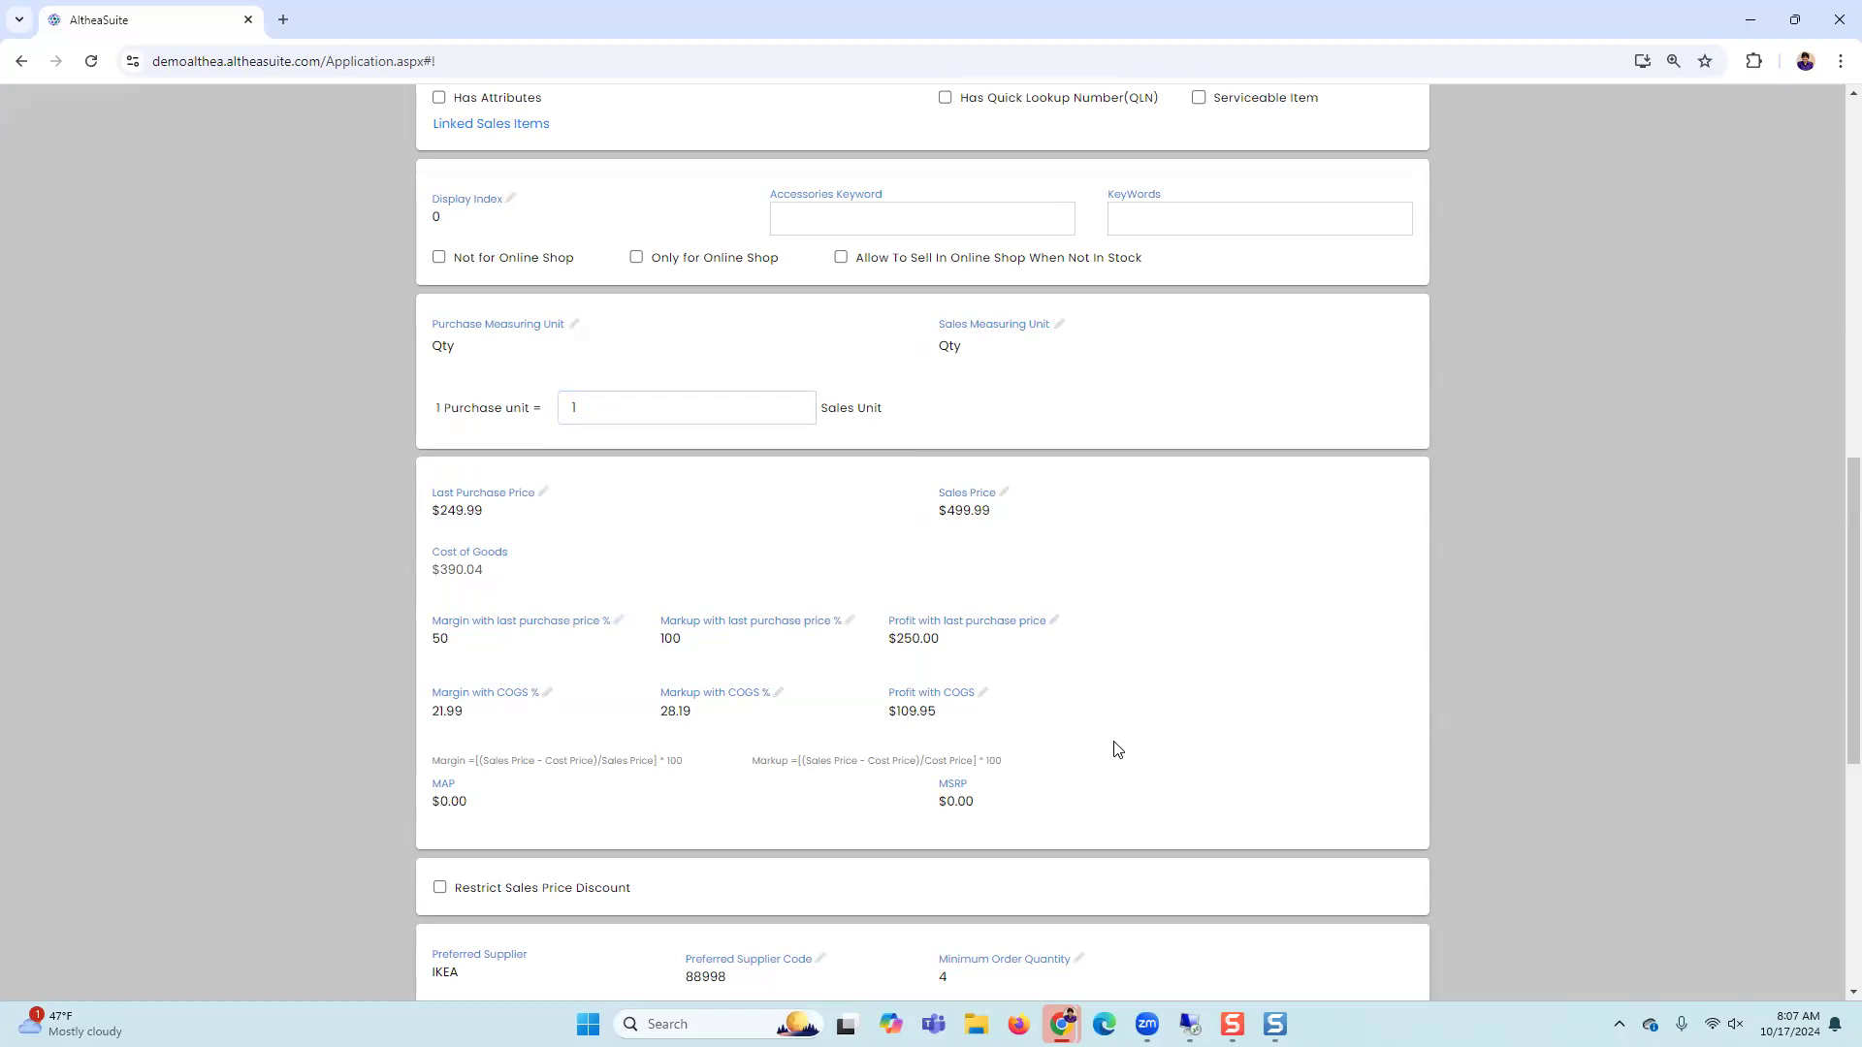
Step: Update the SANDSBERG table item to save its changes
scroll(631, 295, "up", 15)
left_click_drag(482, 301, 432, 302)
scroll(783, 658, "down", 3)
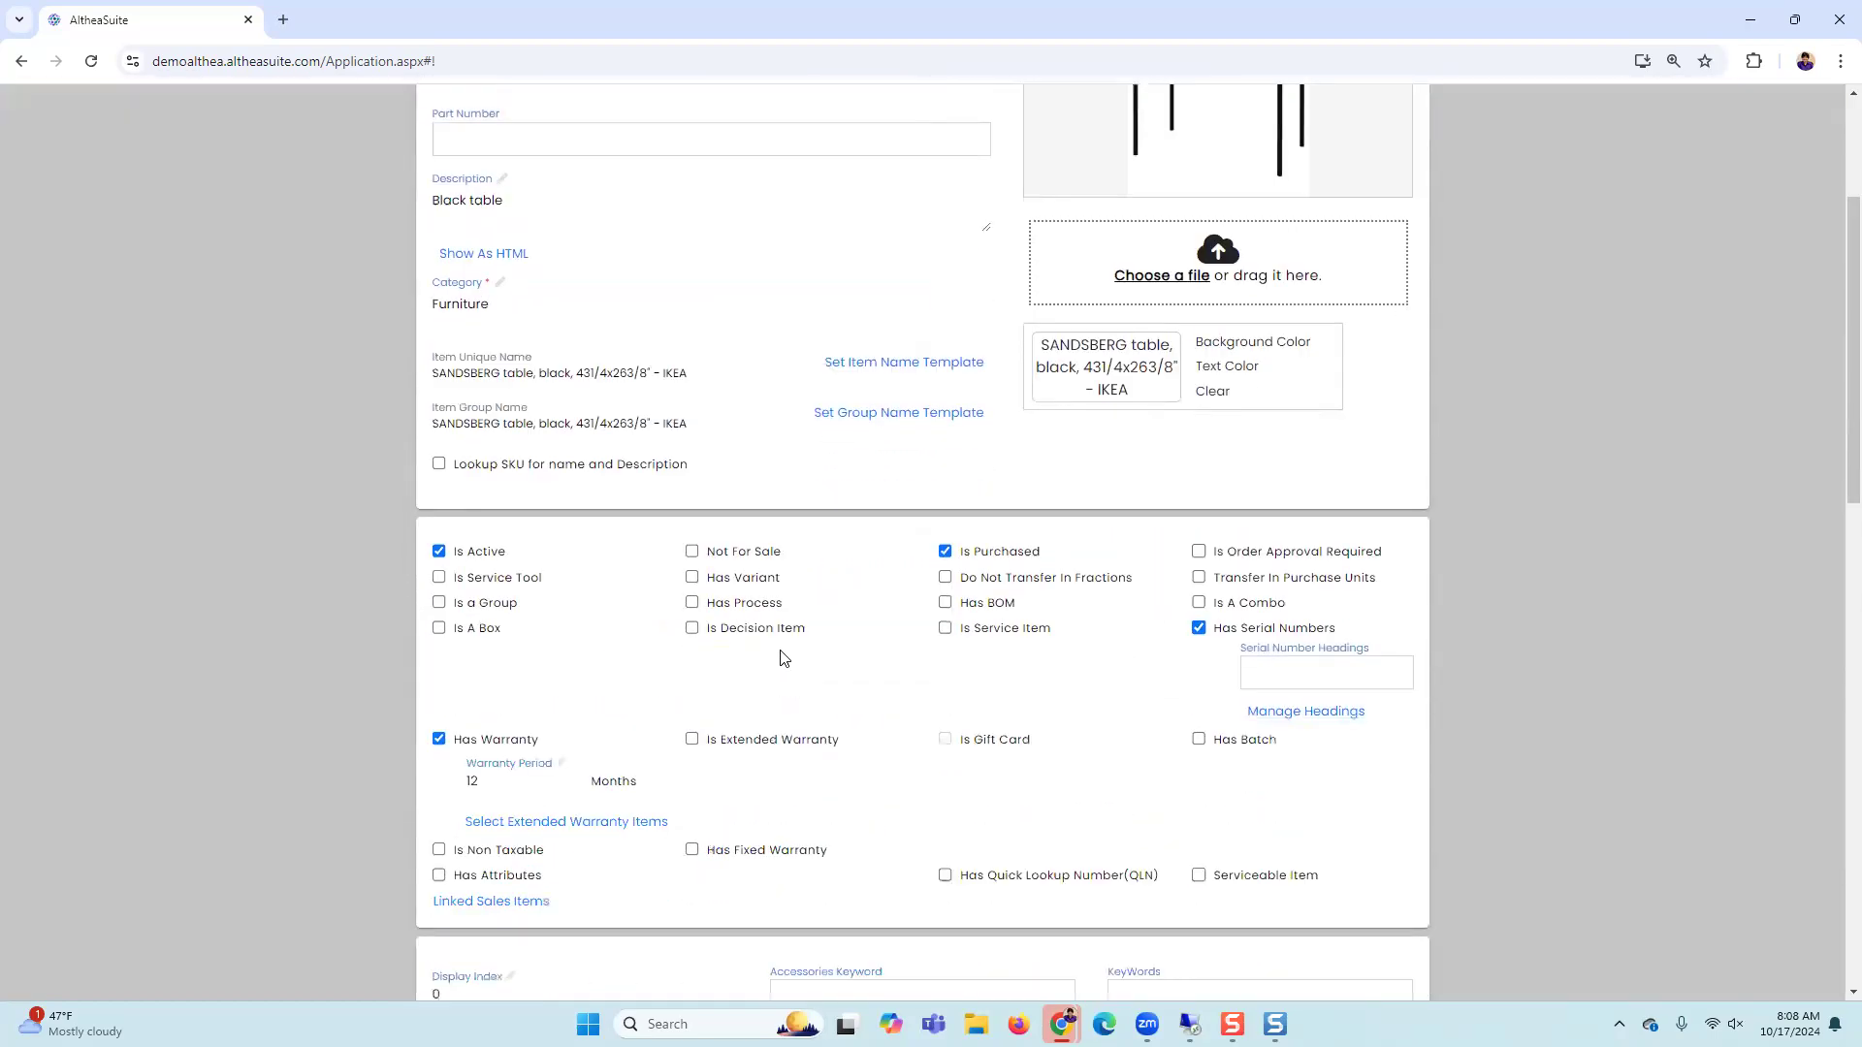
scroll(783, 658, "down", 15)
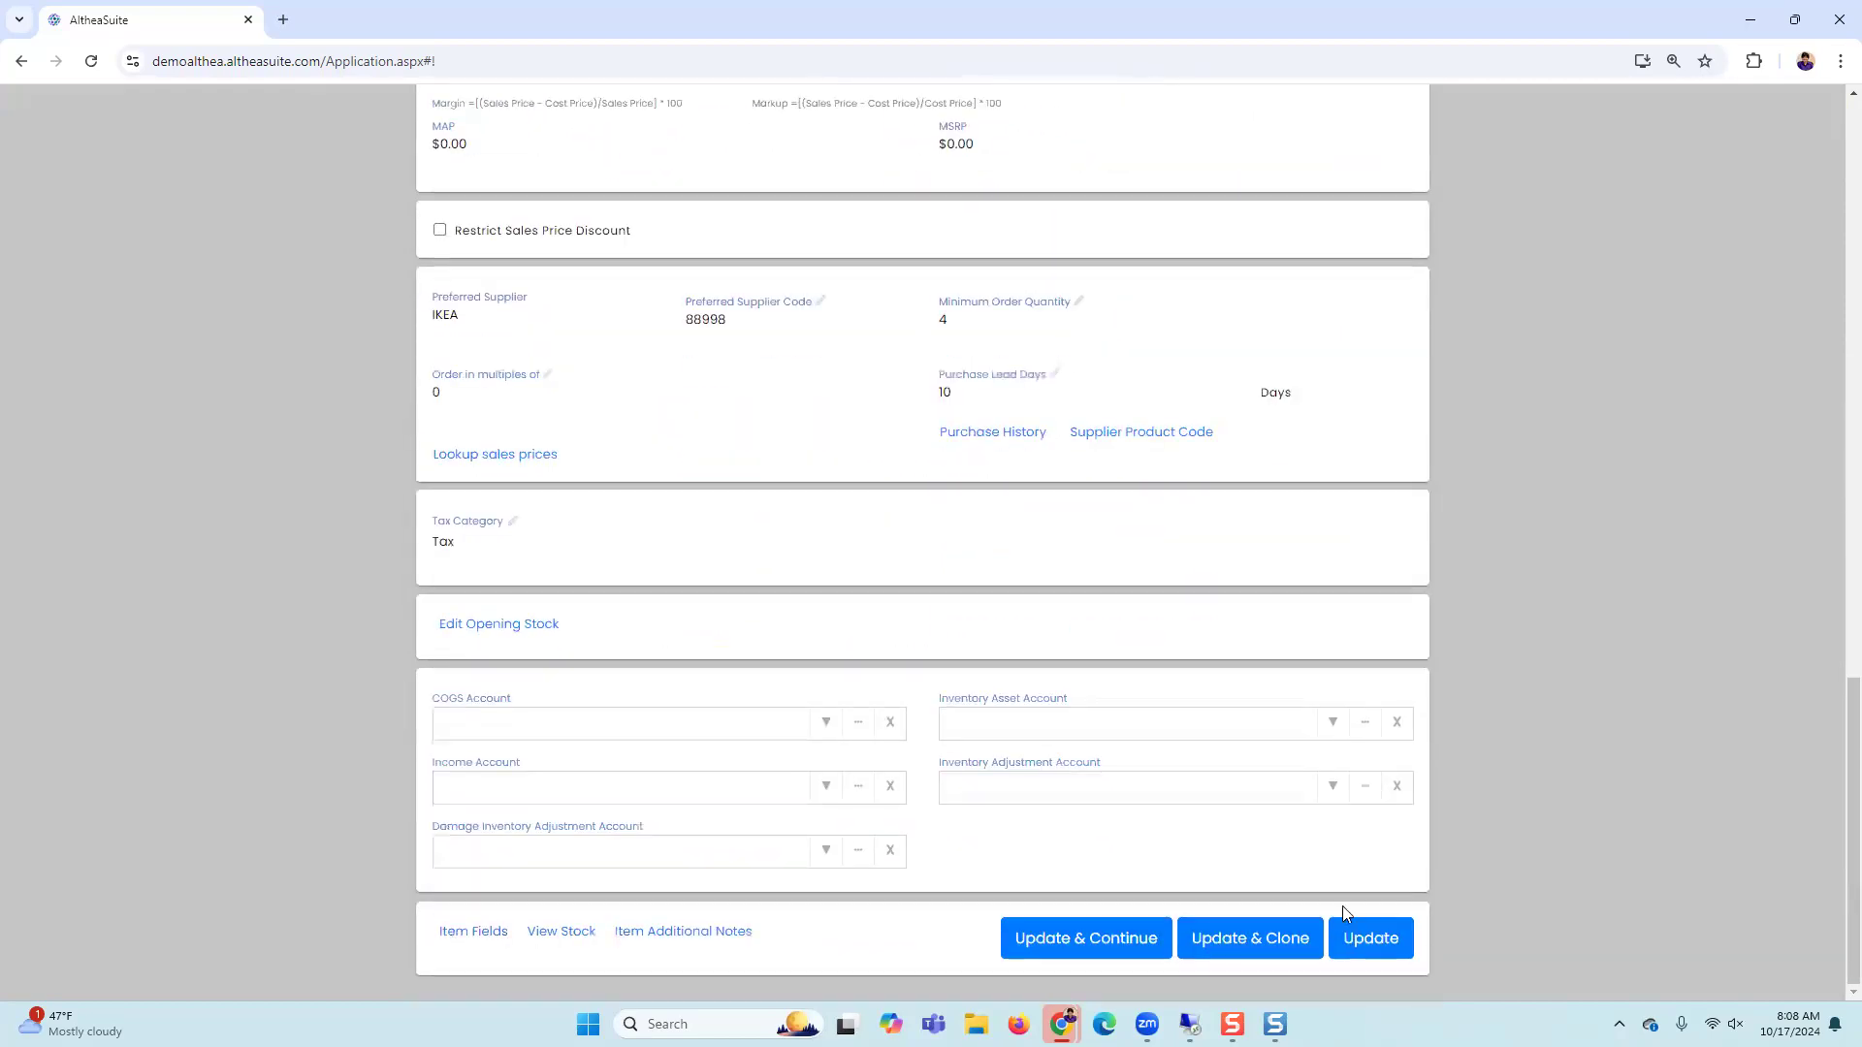
left_click(1353, 937)
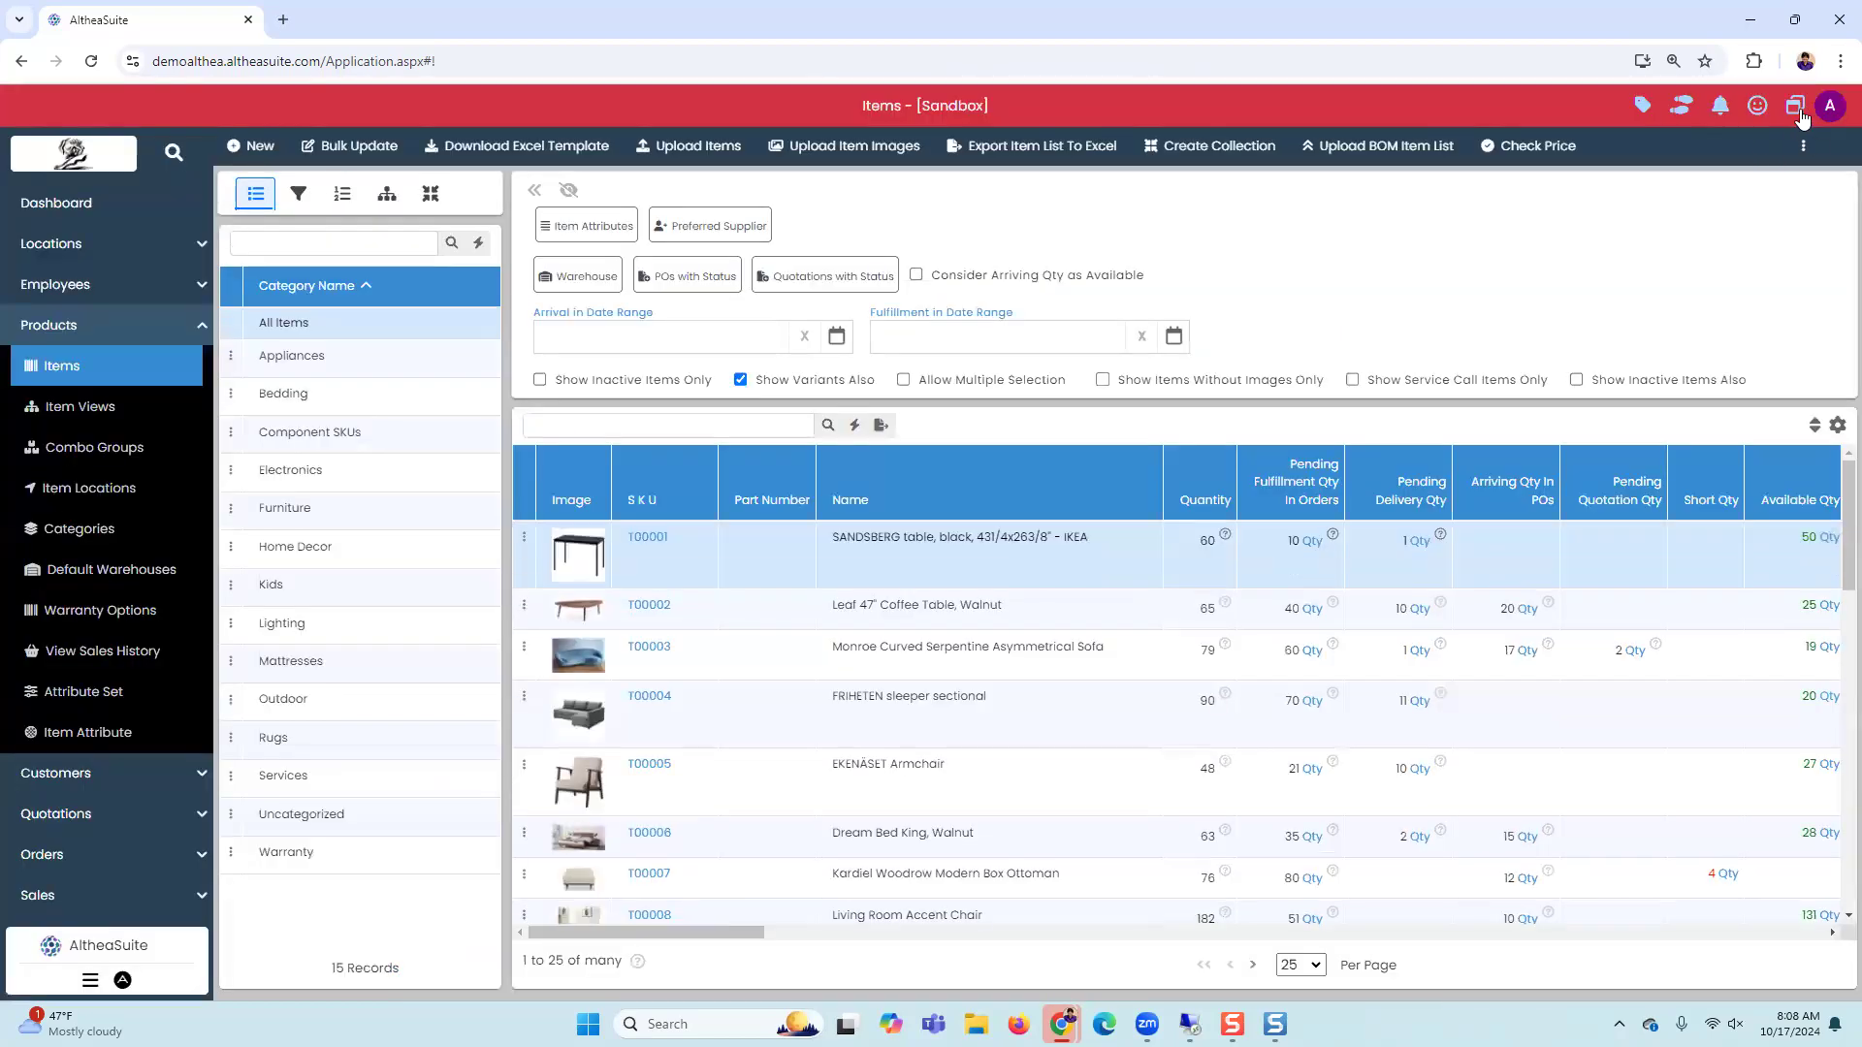
Step: Open a second application tab and search the items list in the original tab for SKU T00001
left_click(1805, 120)
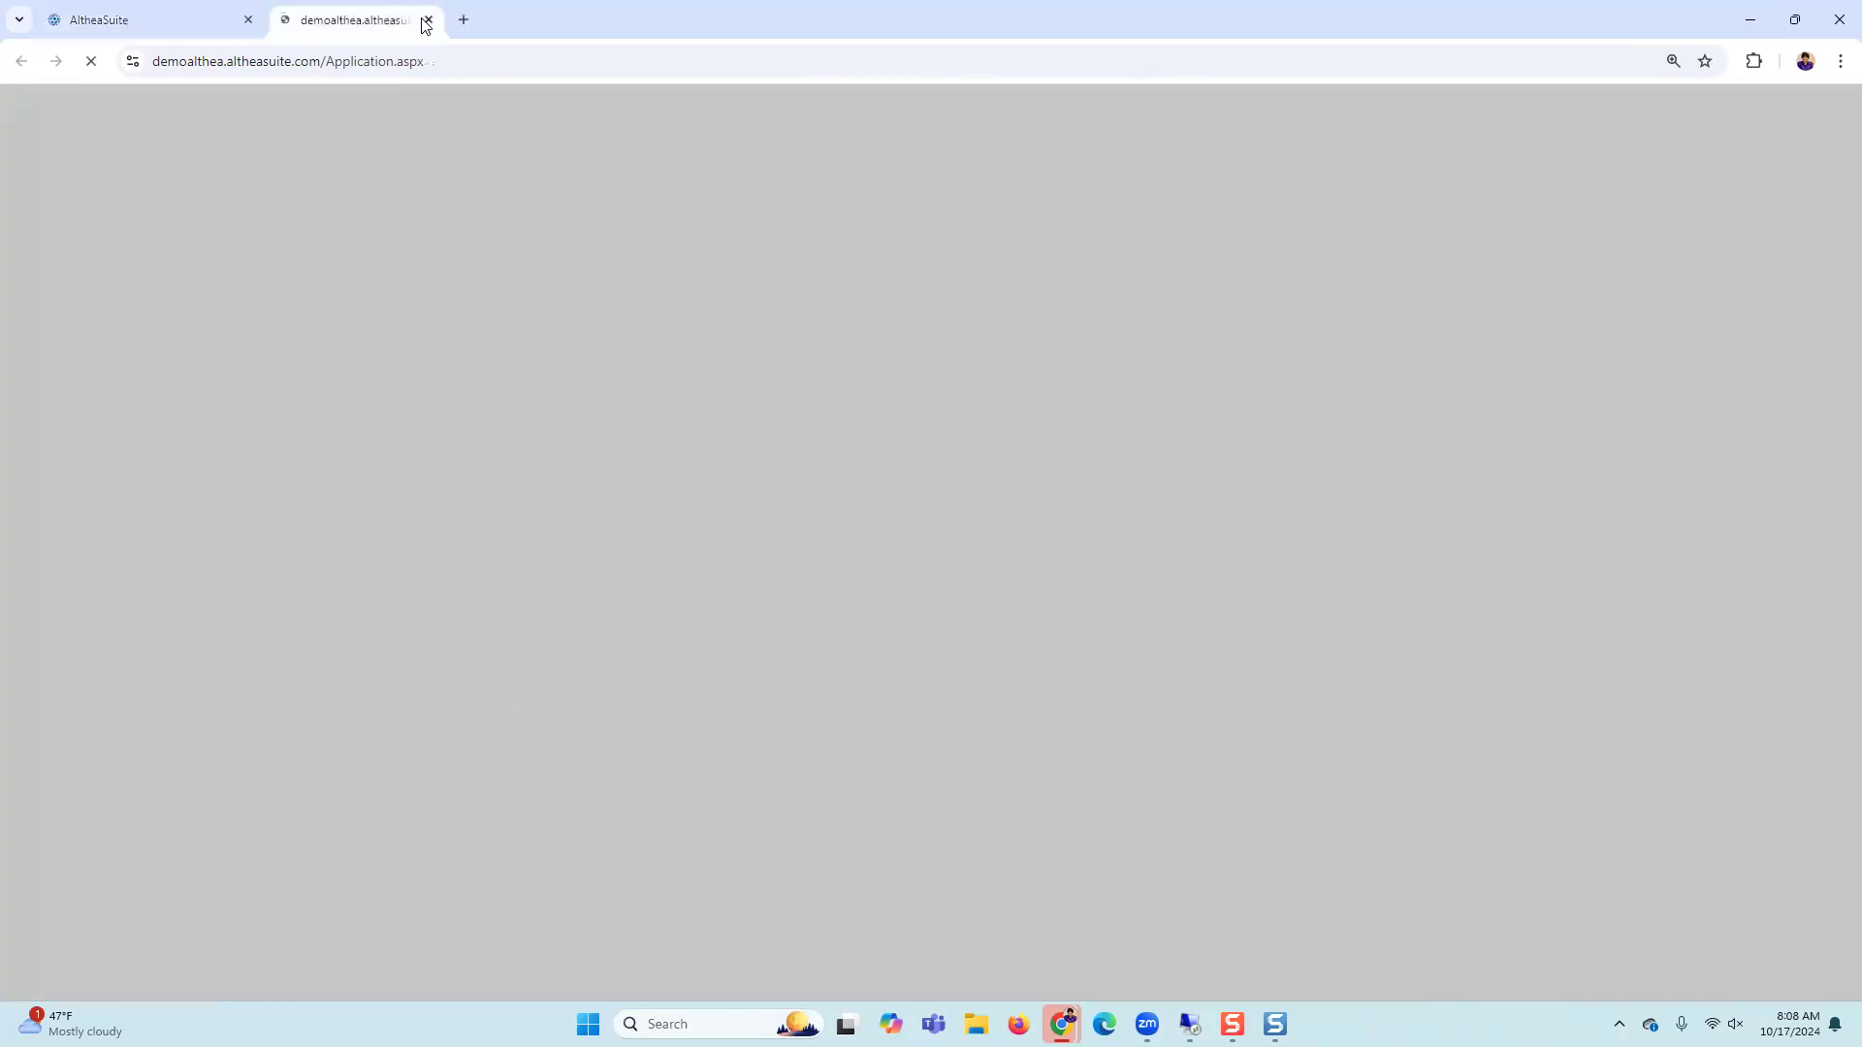
left_click(179, 19)
left_click(578, 428)
type("T00001")
left_click(832, 429)
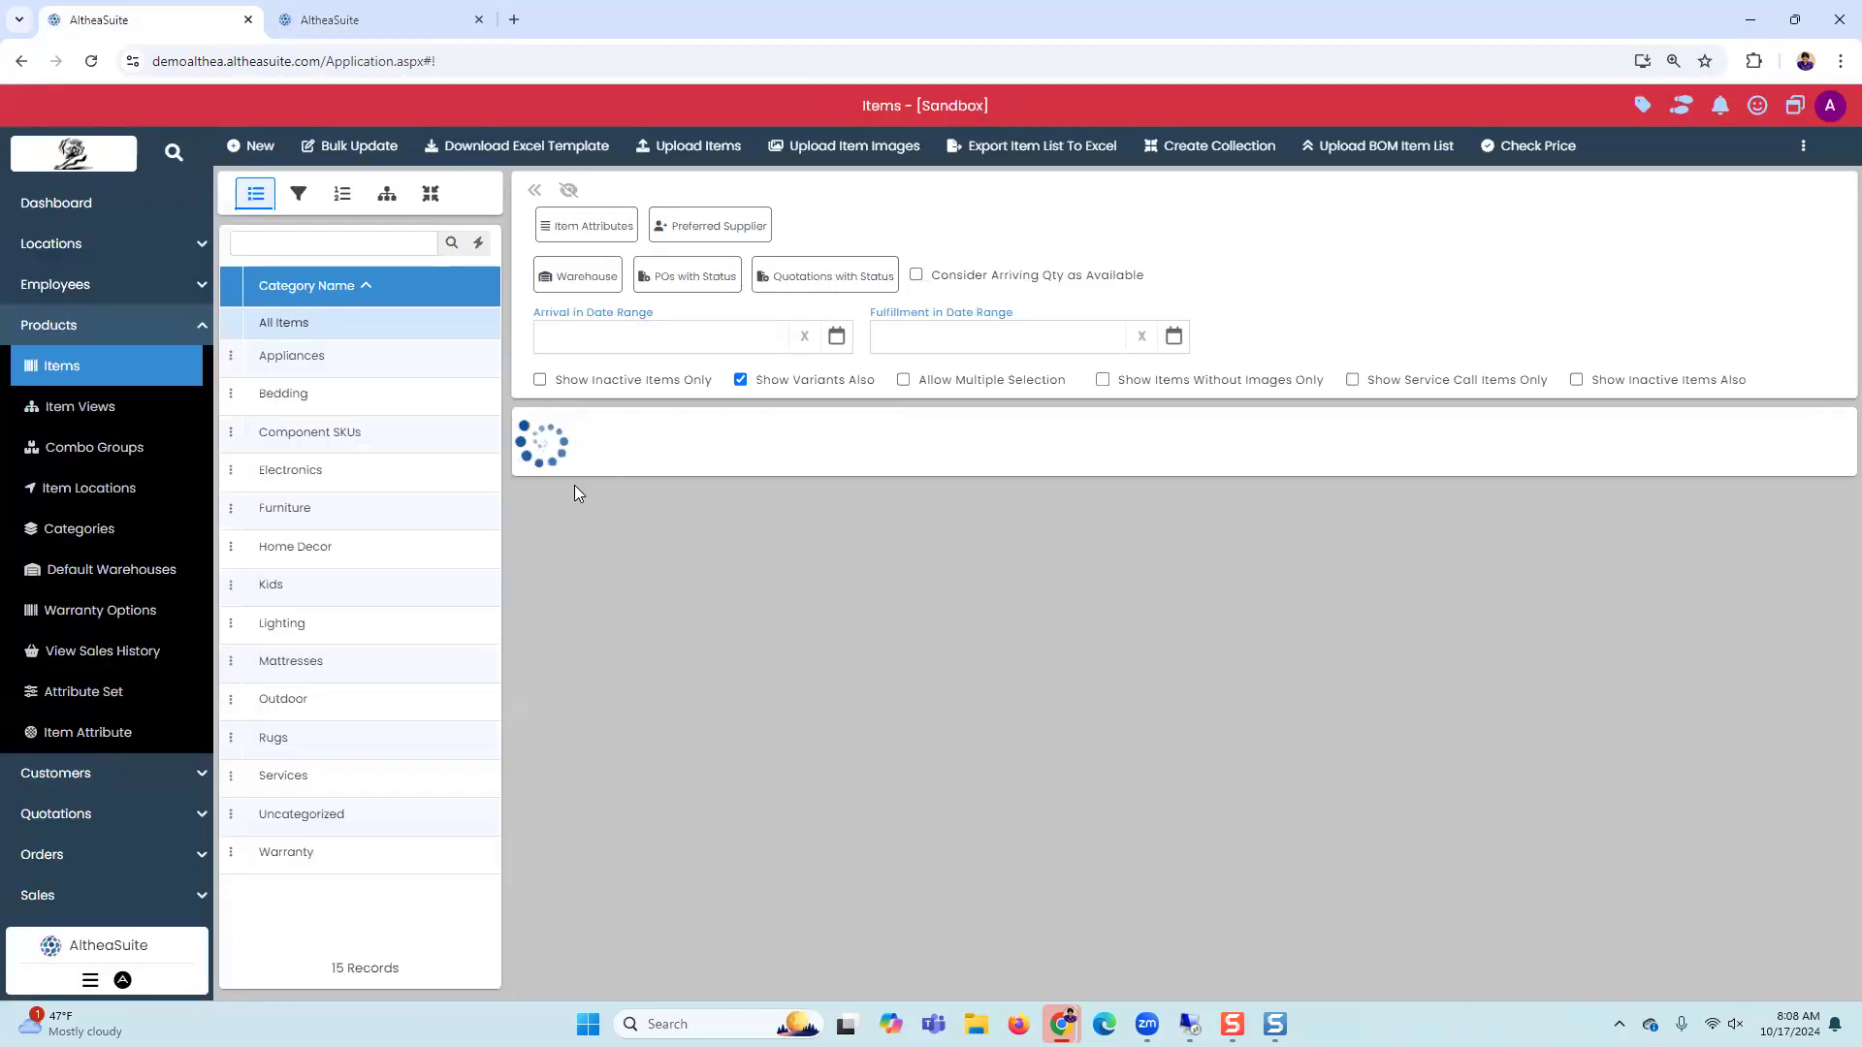
Step: Go to the purchase orders list in the second tab and start a new purchase order
left_click(352, 13)
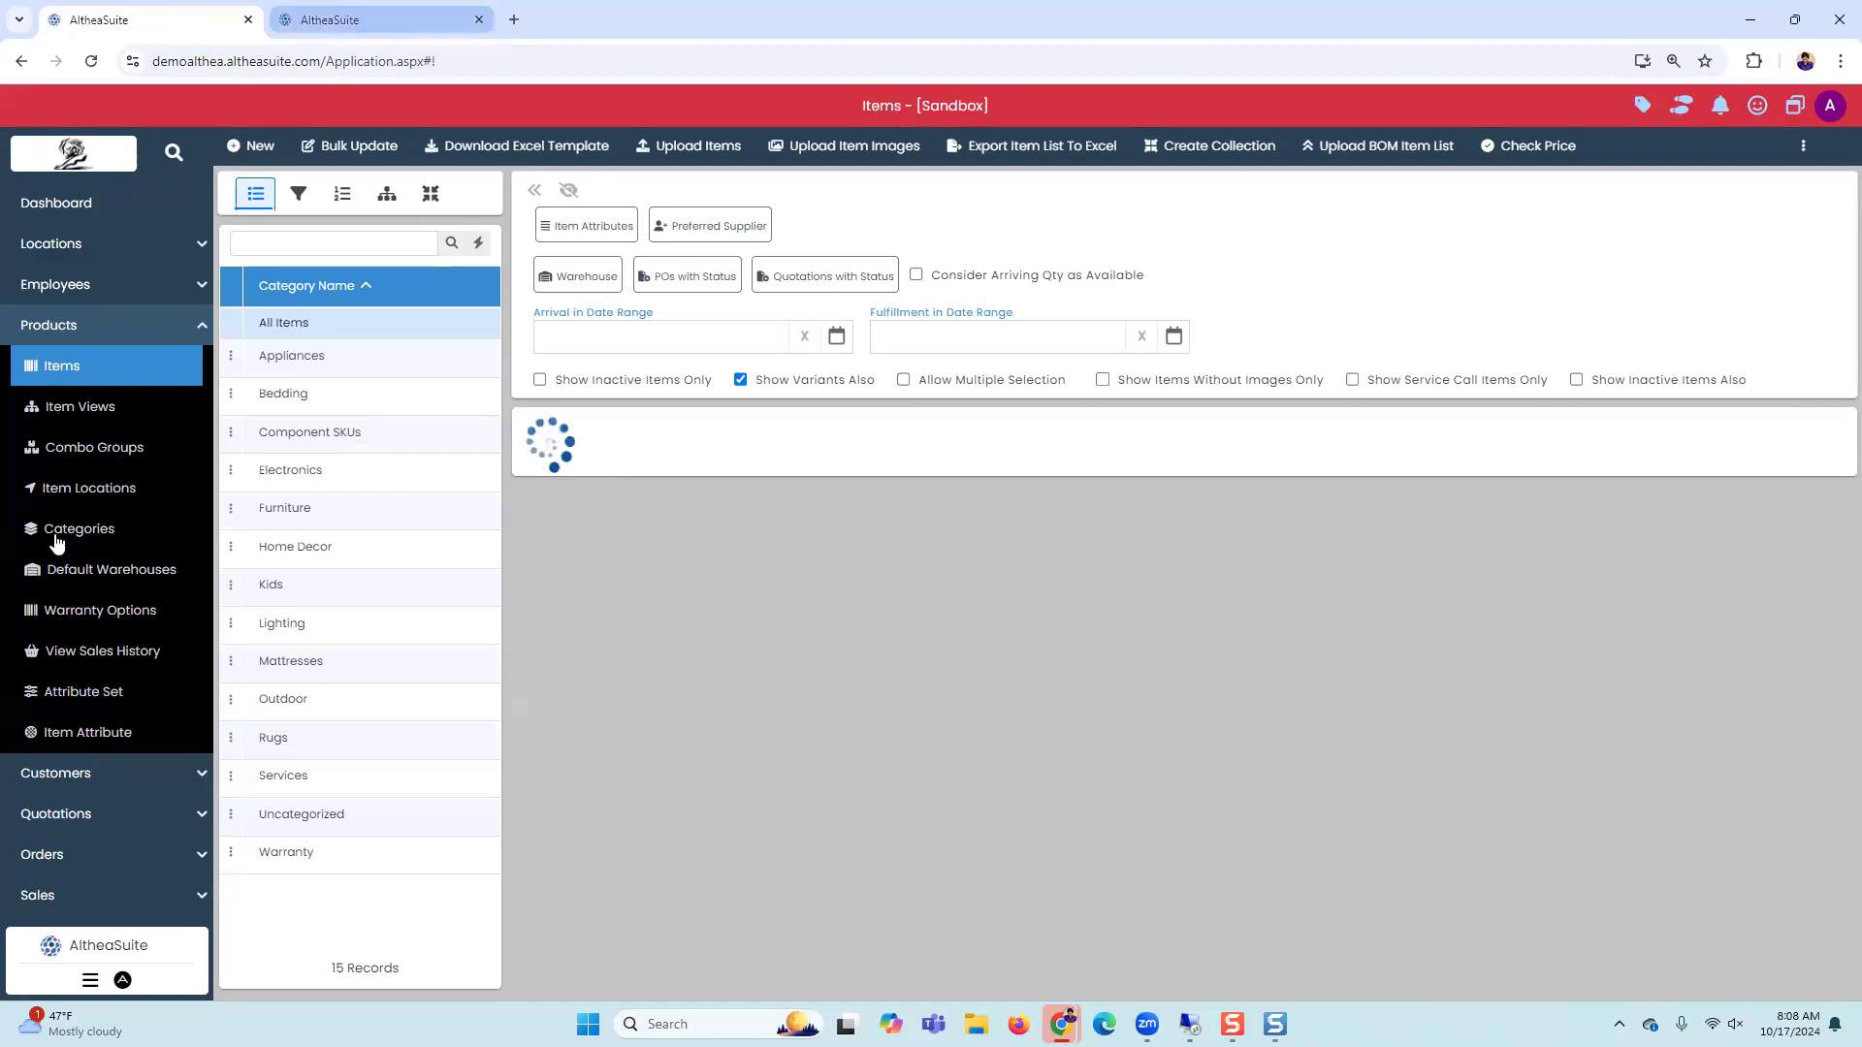
left_click(48, 572)
left_click(72, 650)
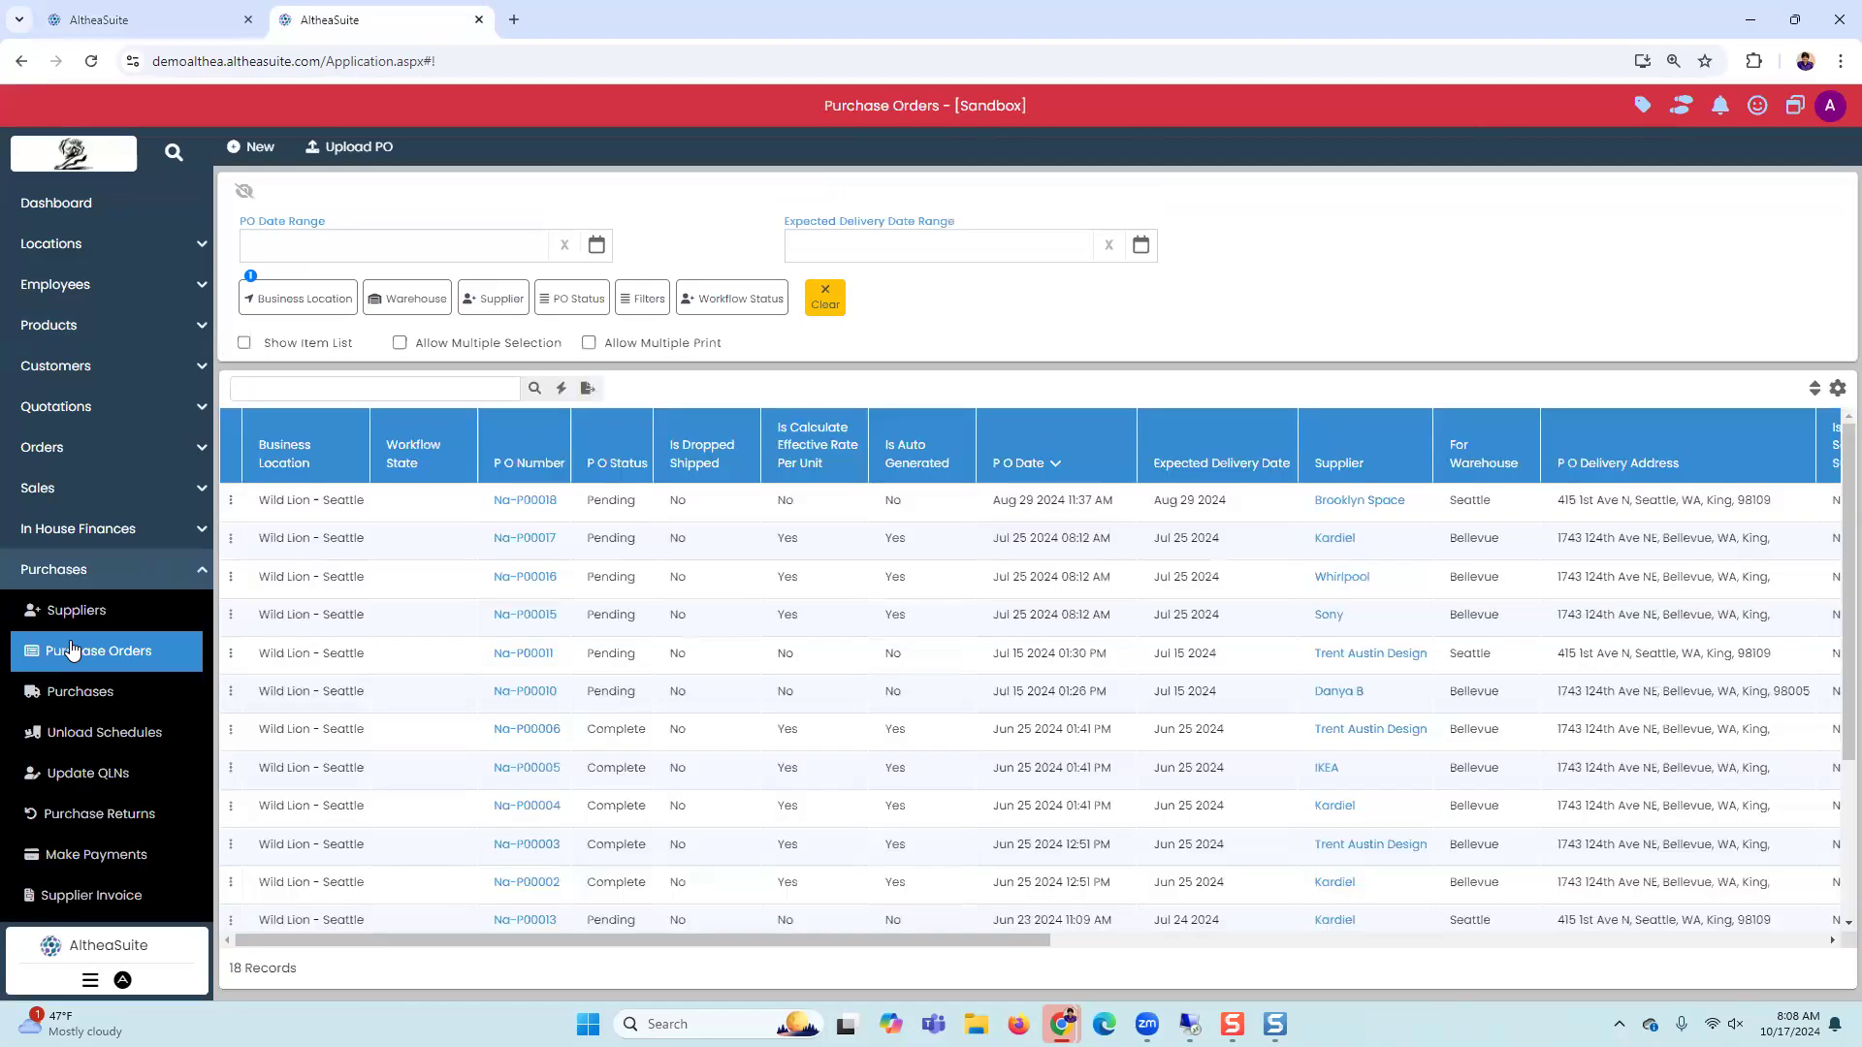
left_click(256, 147)
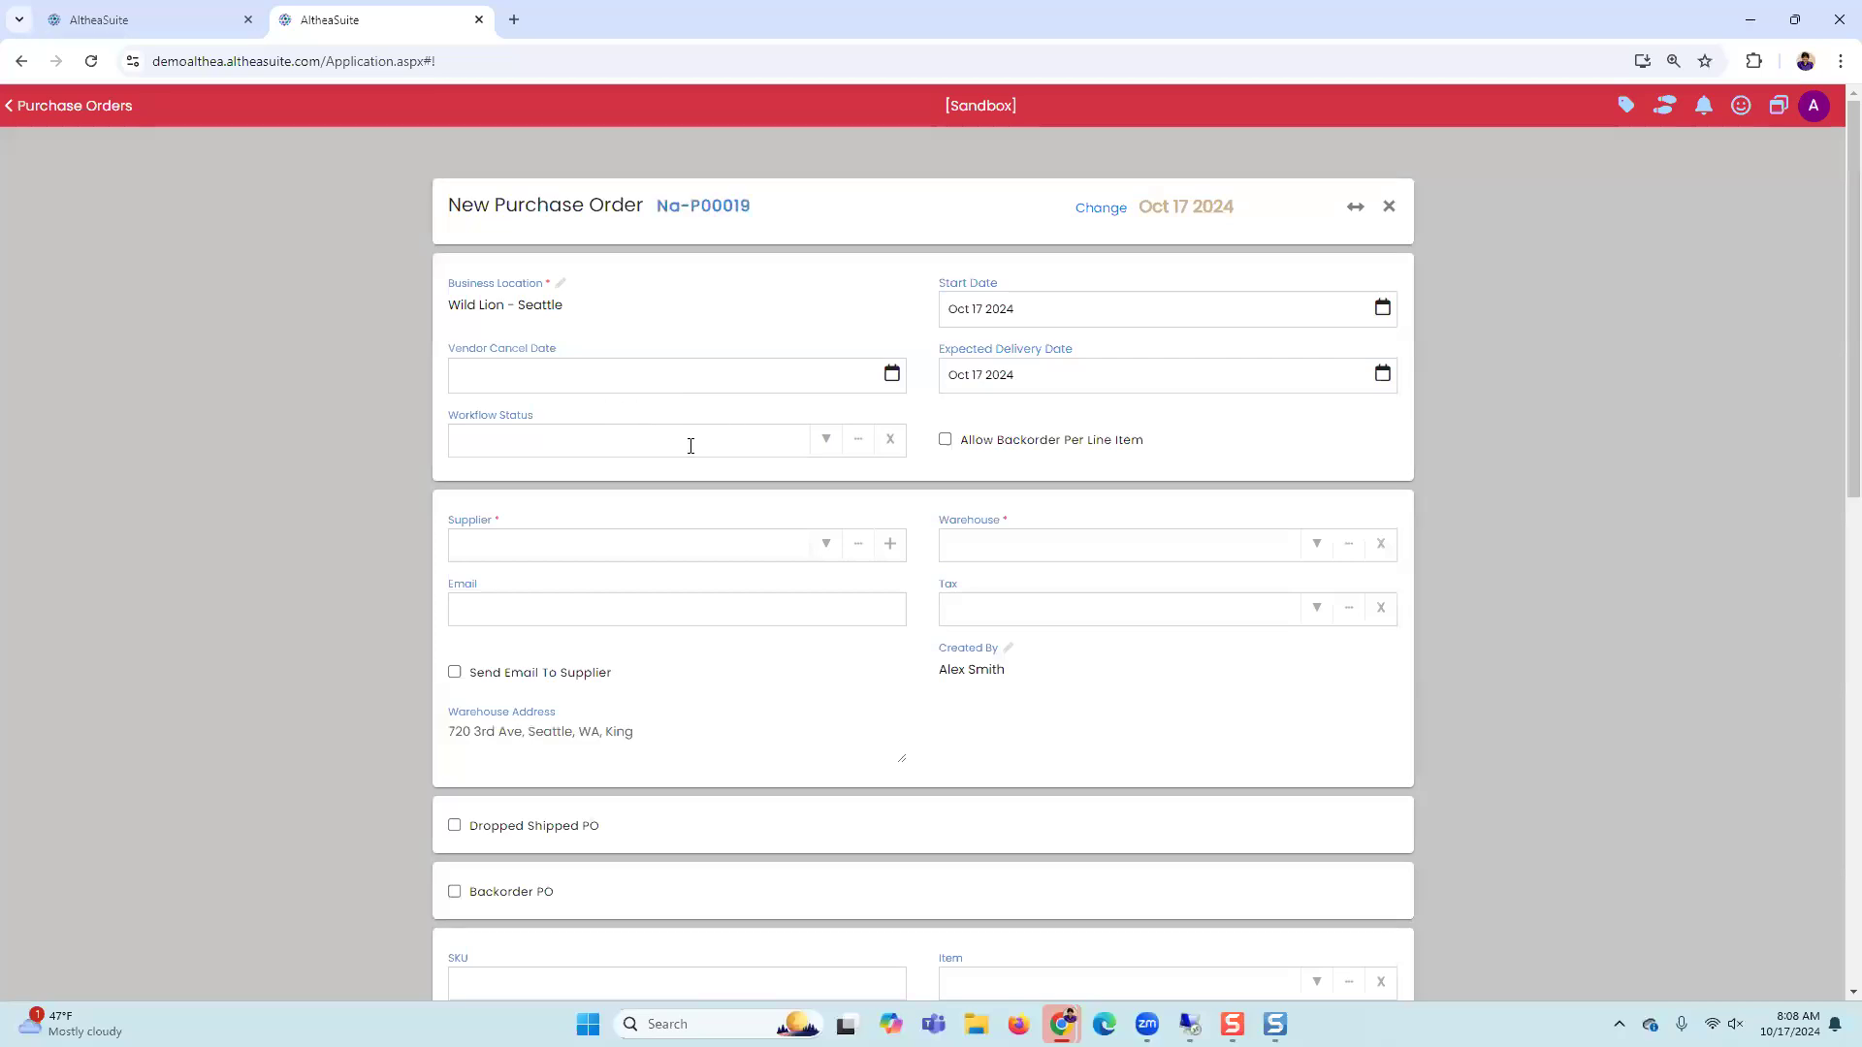
Step: Set the purchase order's supplier to IKEA and its warehouse to Bellevue
left_click(822, 543)
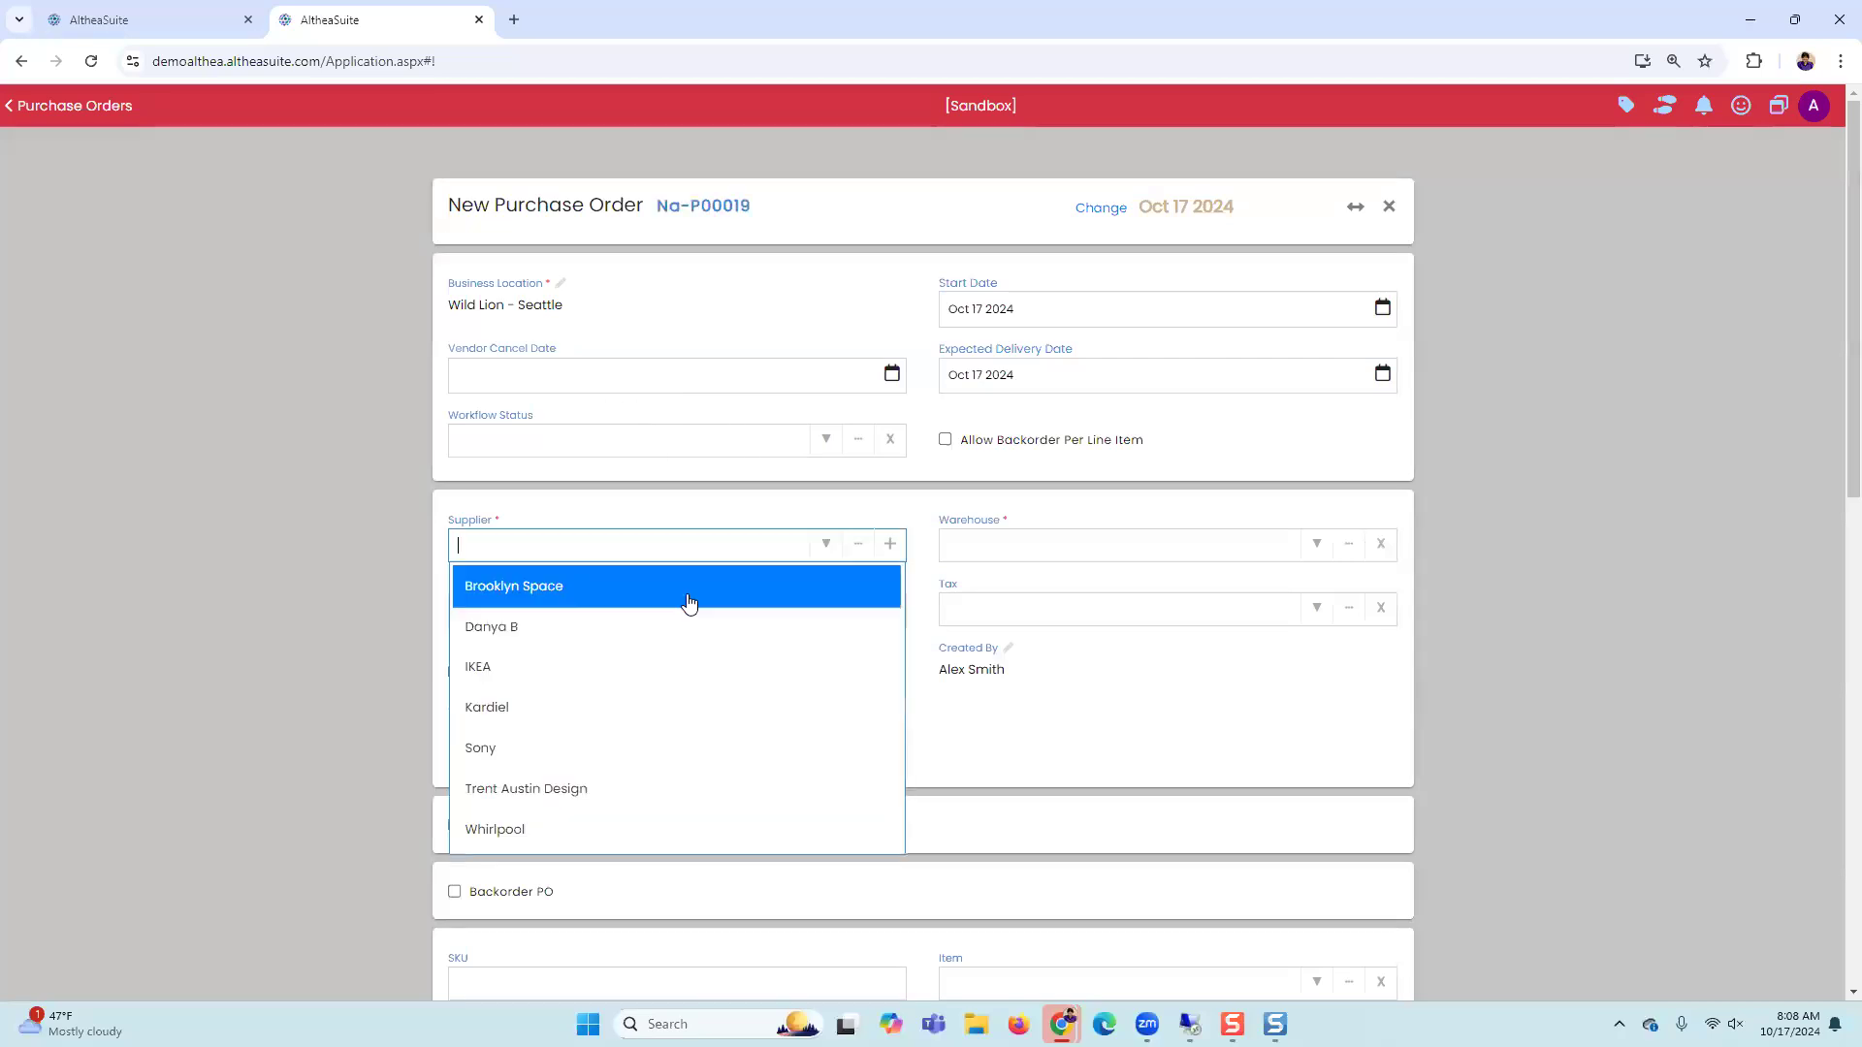
left_click(632, 668)
left_click(1313, 545)
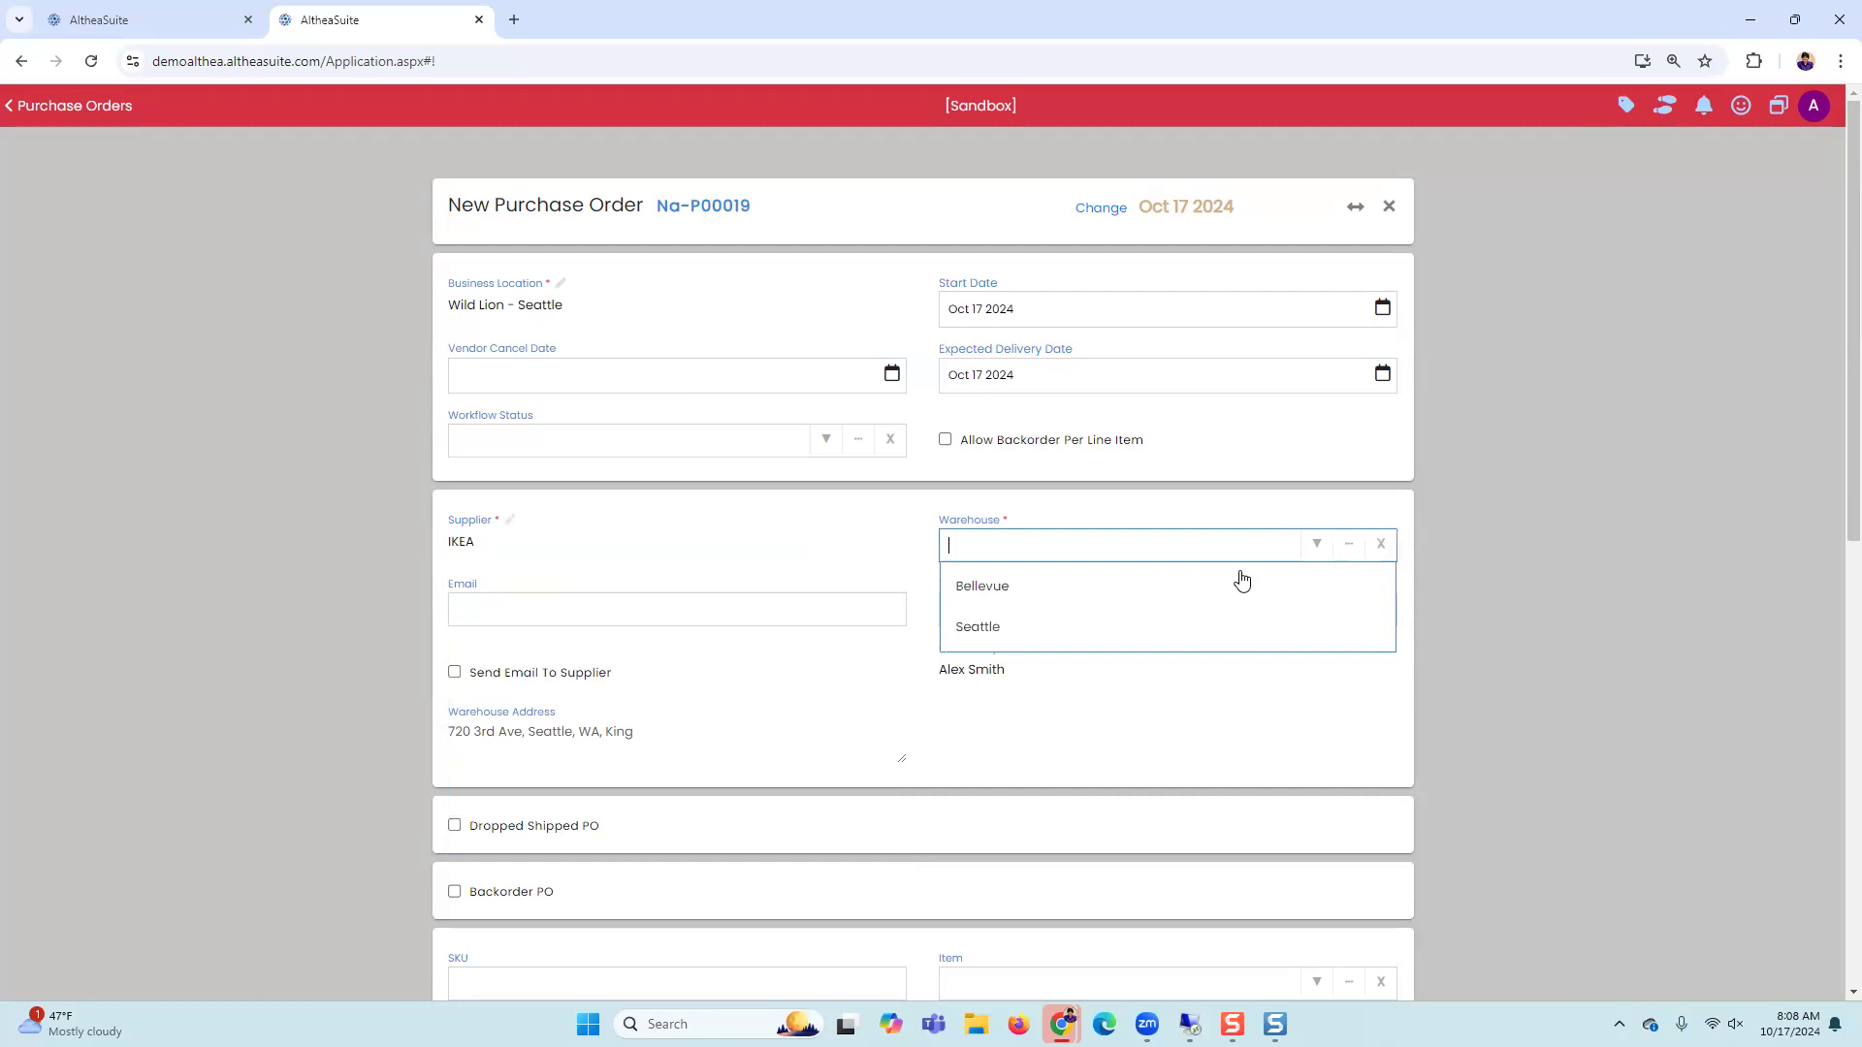
left_click(1238, 586)
Step: Add the SANDSBERG table, SKU T00001, to the purchase order and check its supplier product code on the line
scroll(869, 647, "down", 4)
left_click(976, 594)
type("T00001")
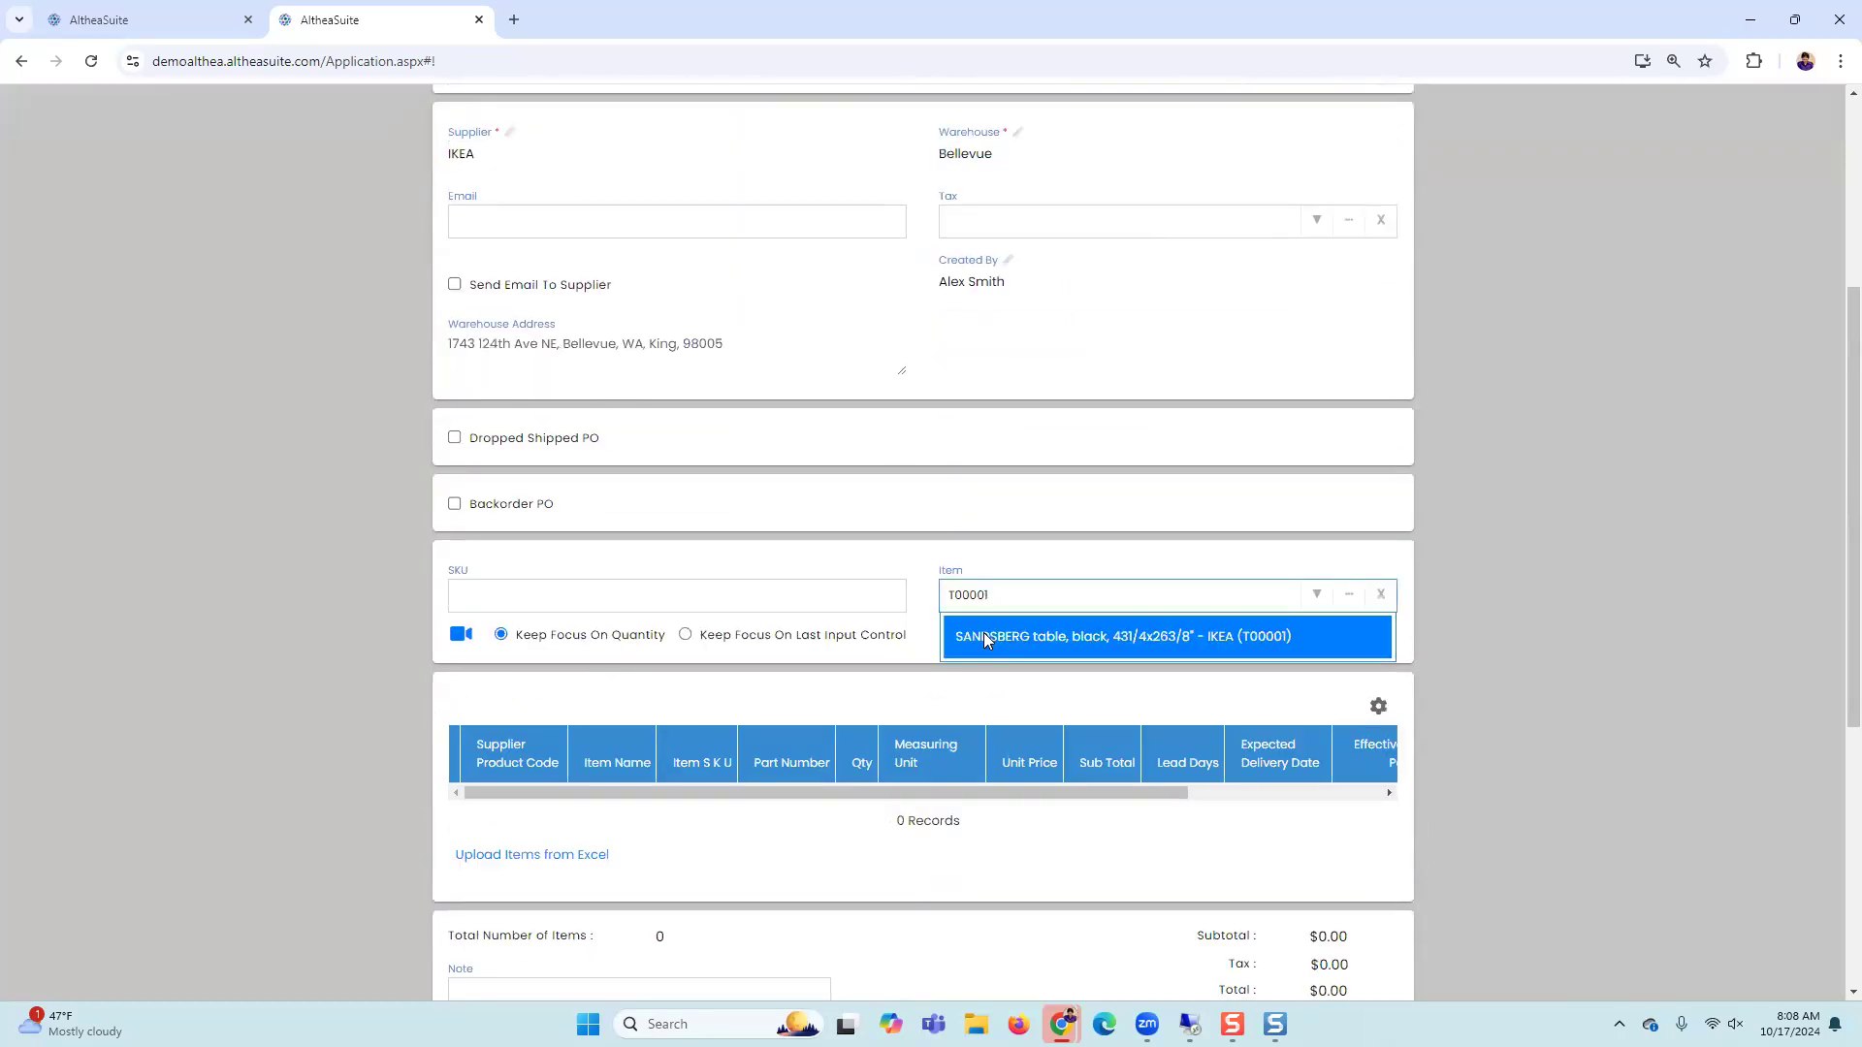
left_click(985, 640)
left_click(517, 414)
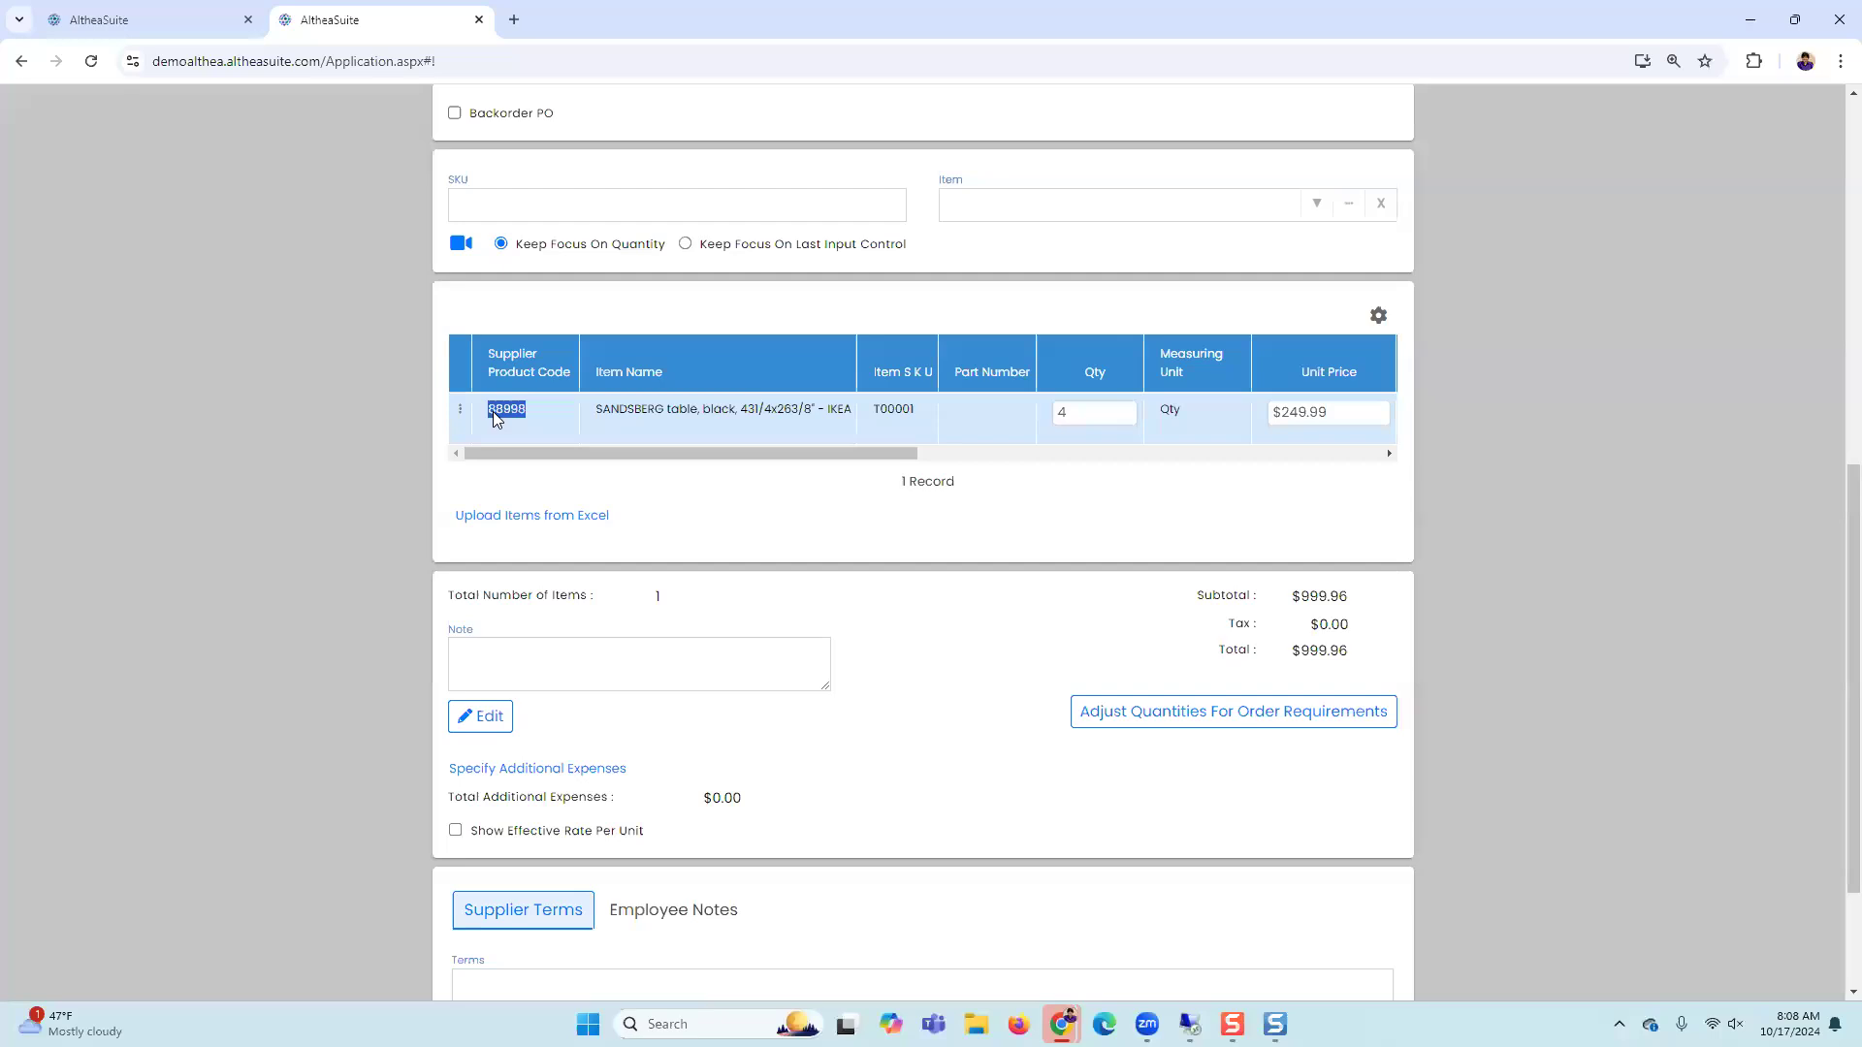
scroll(998, 324, "up", 8)
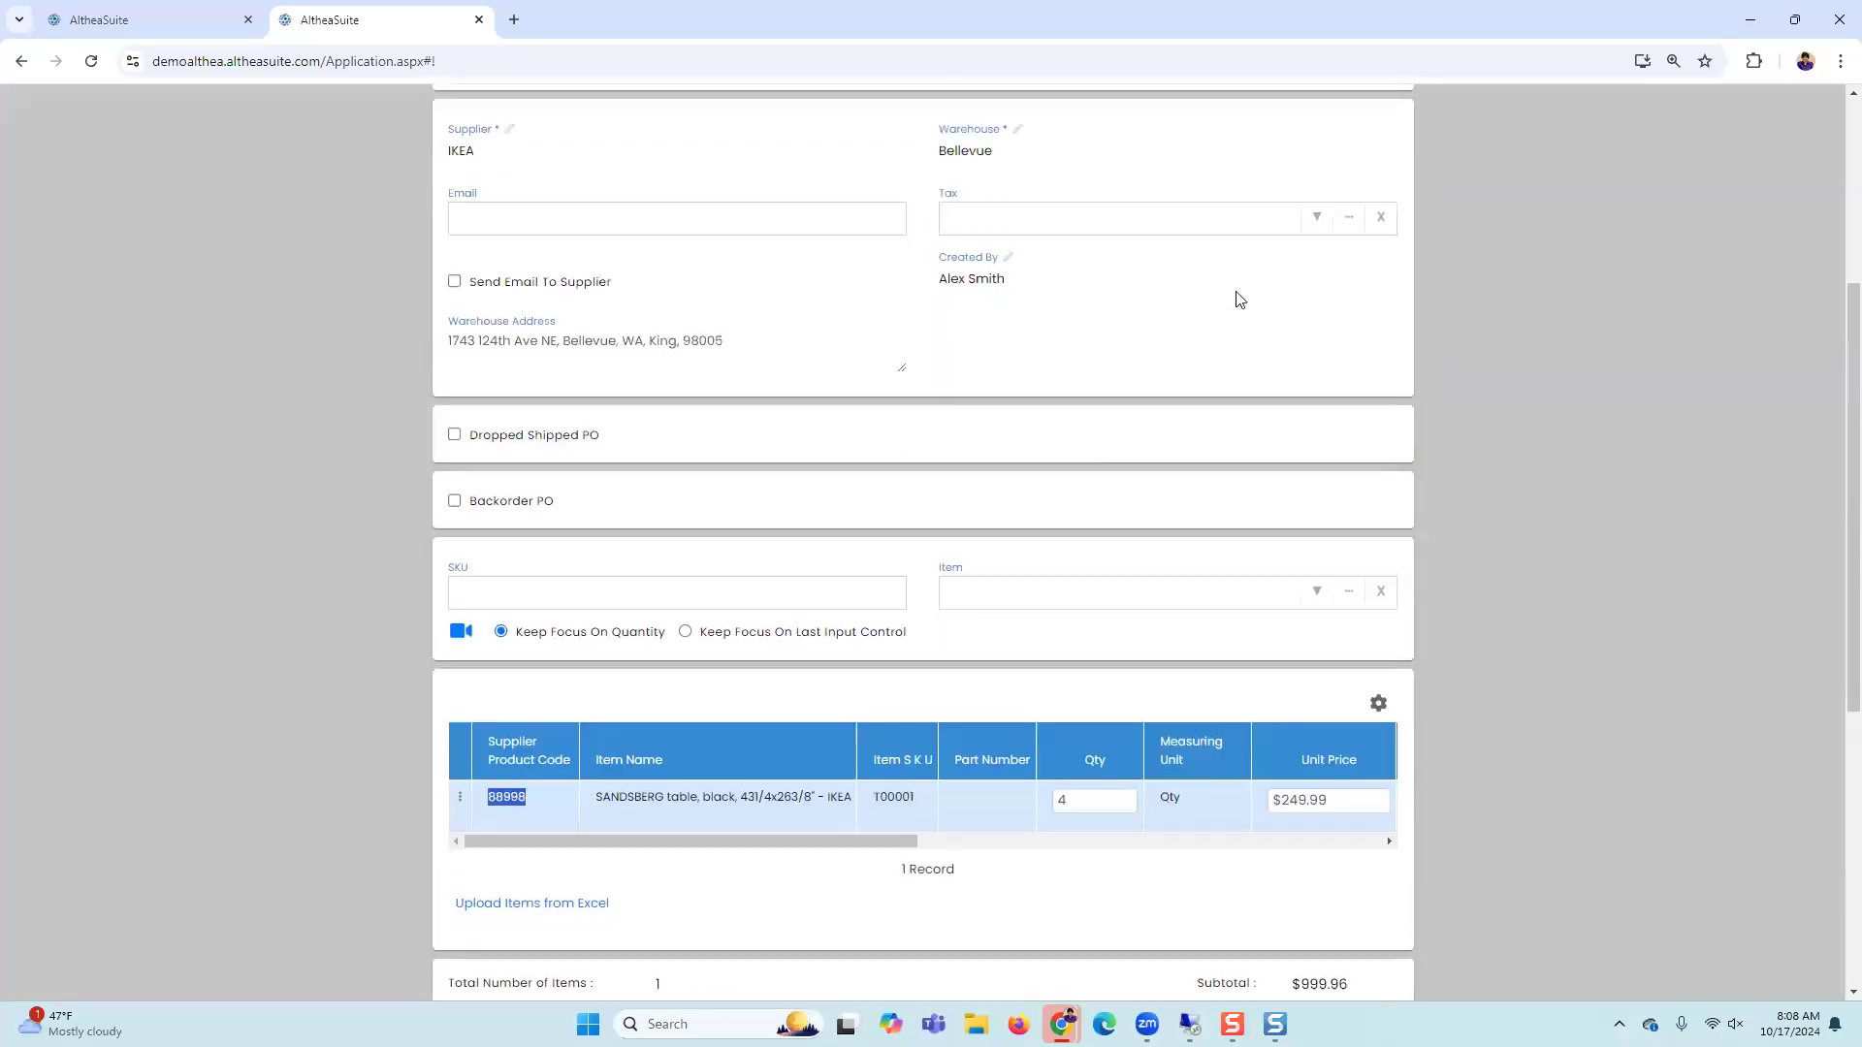
scroll(928, 552, "down", 5)
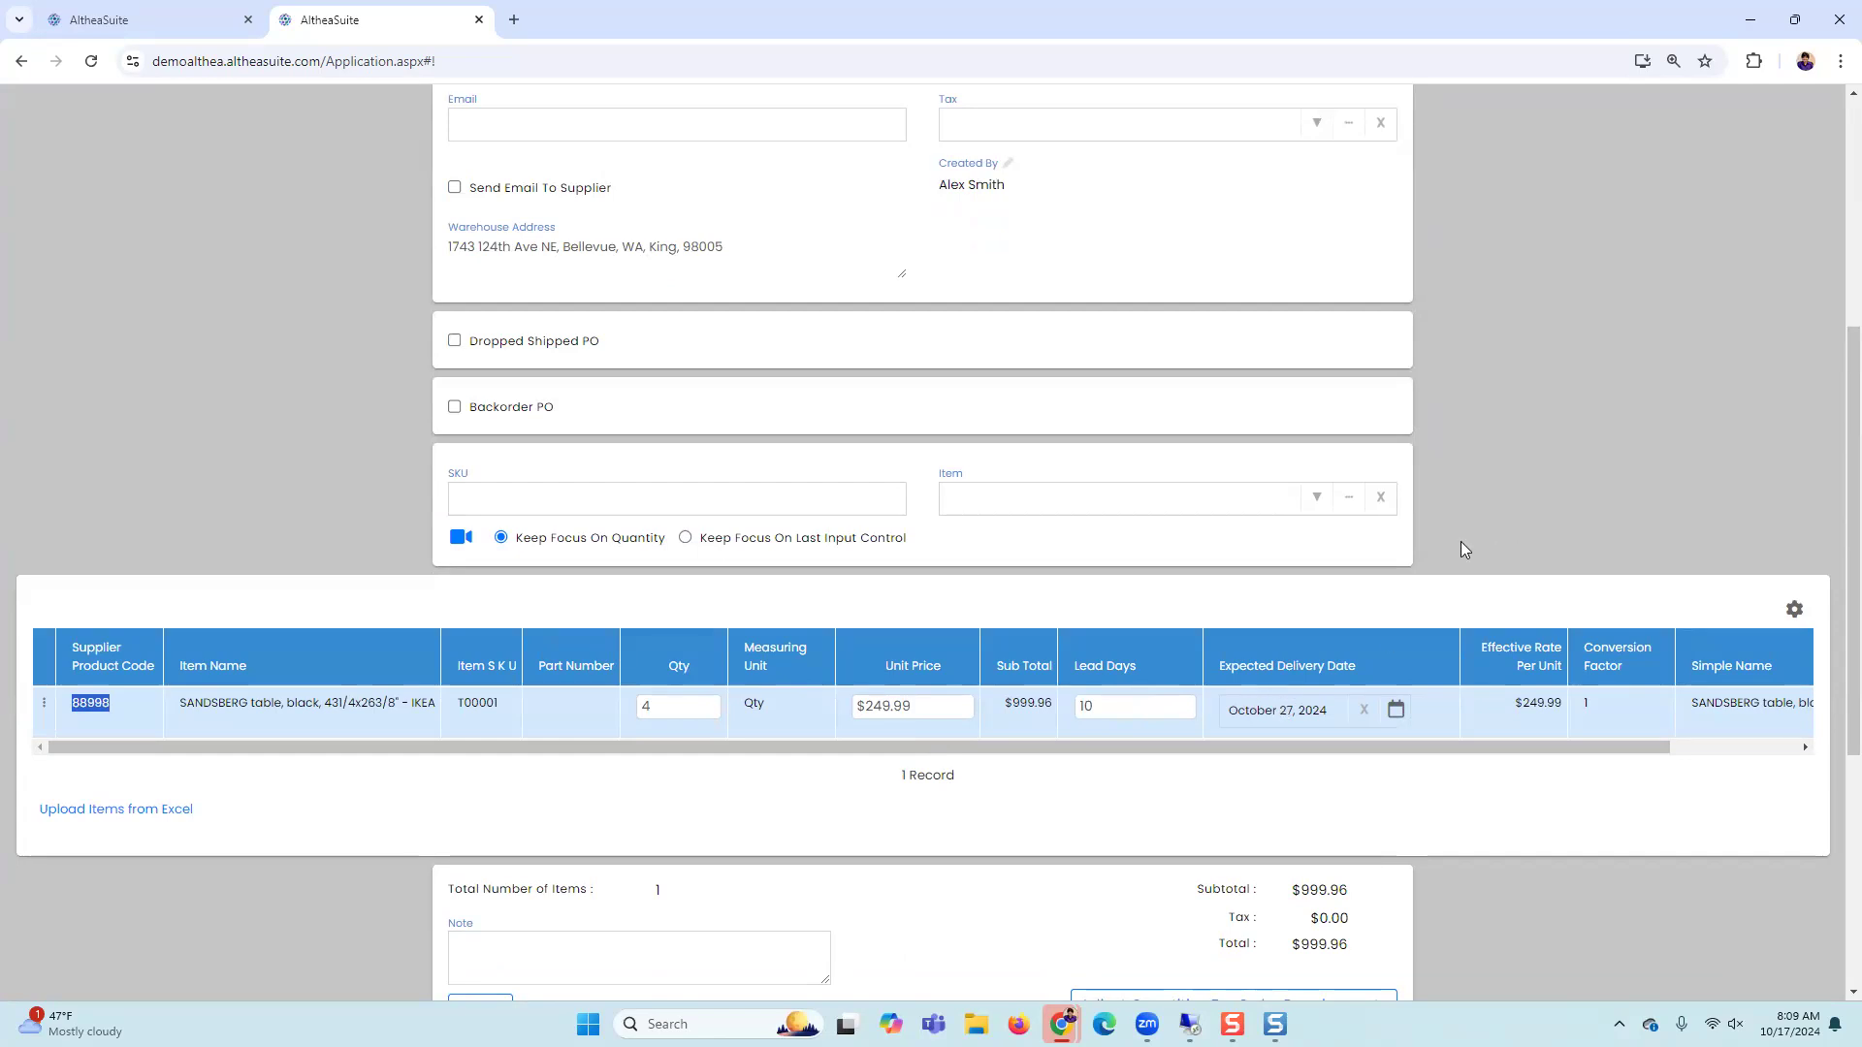
Step: Add the 10 Inch Chime Elite 2.0 Queen Mattress to the purchase order and set its lead days to 8
left_click(1312, 500)
left_click(1188, 676)
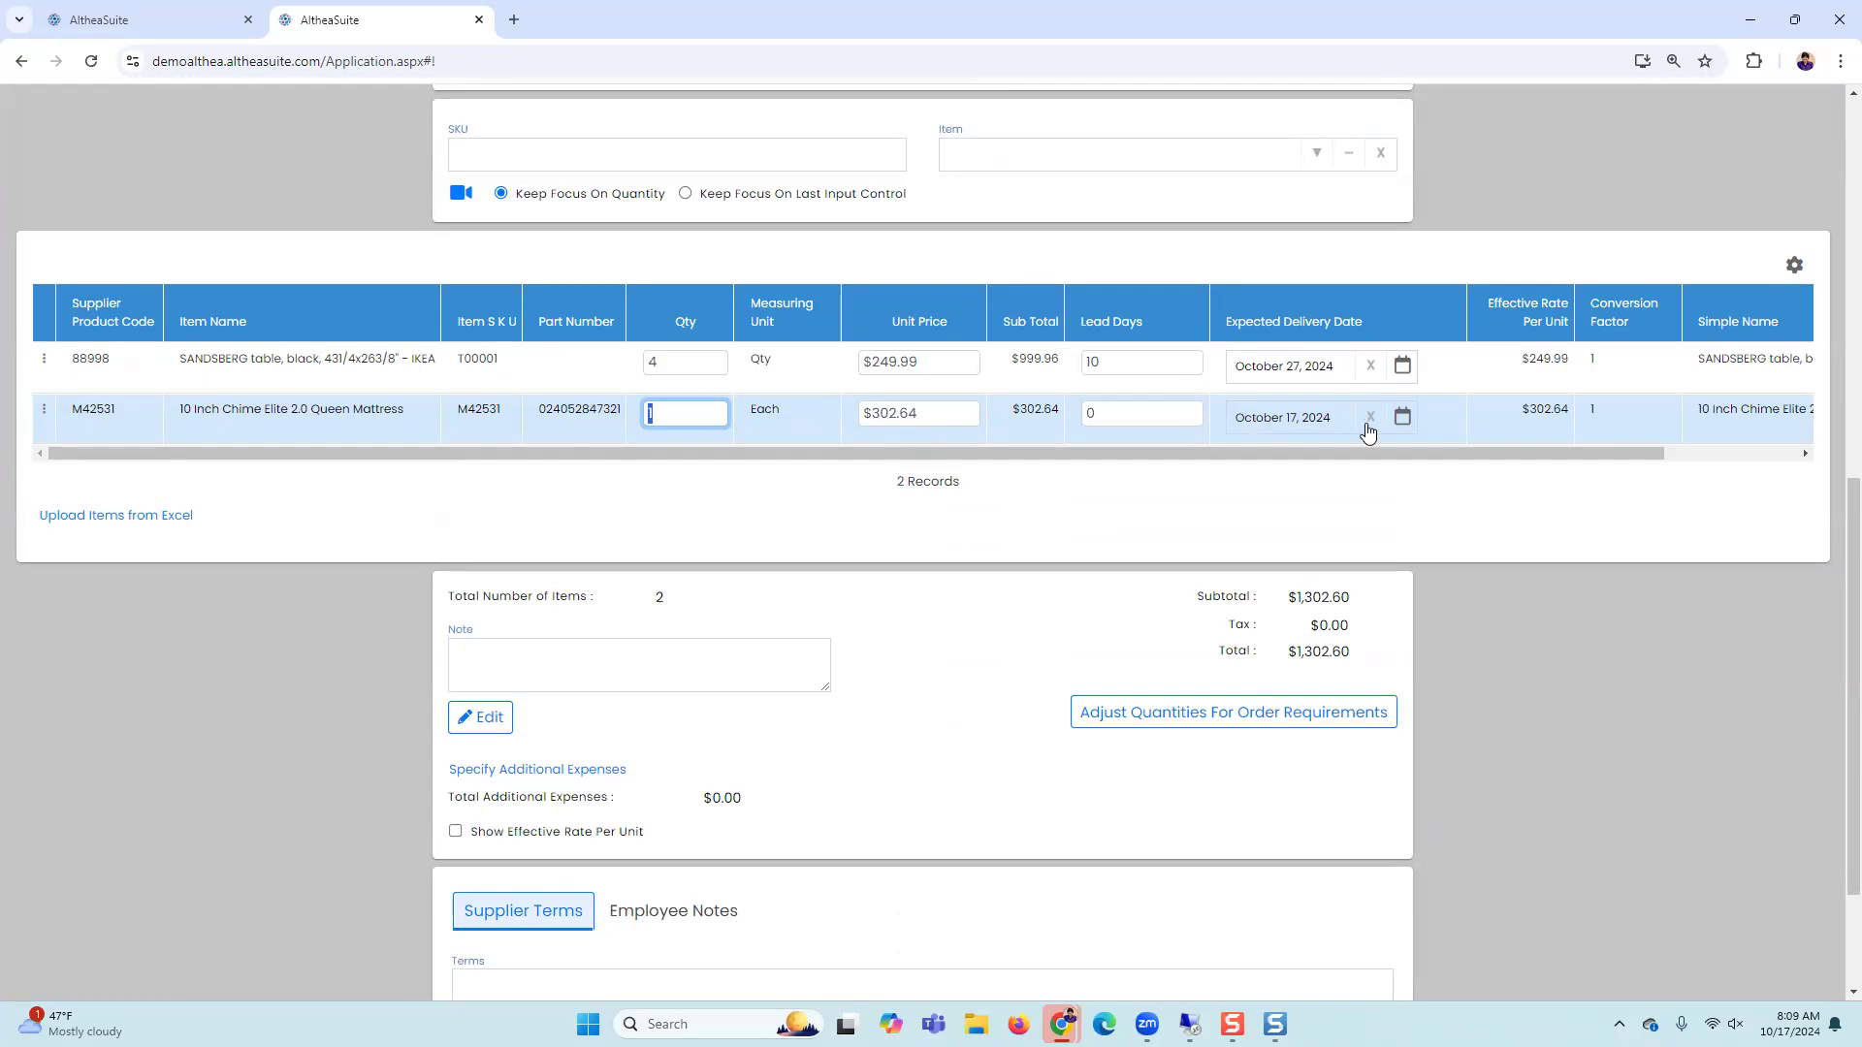
left_click(1158, 407)
left_click(1157, 408)
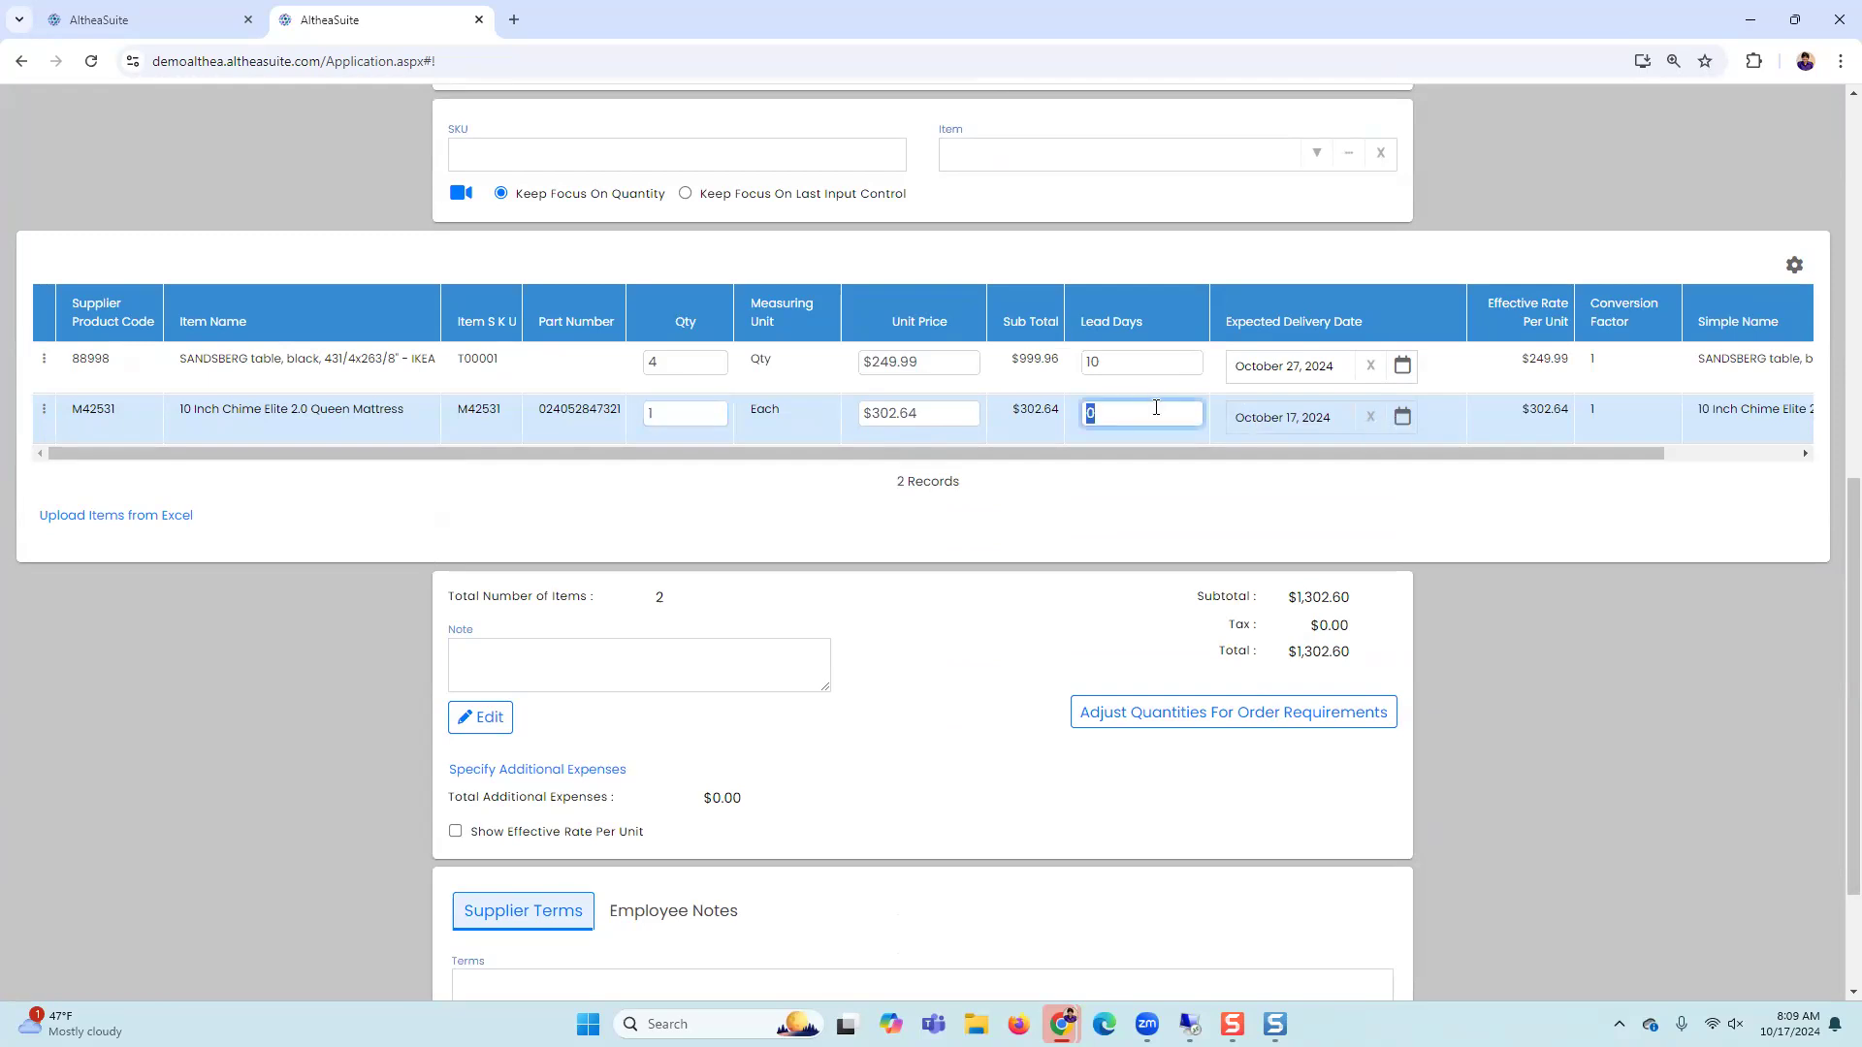
type("8")
left_click(1134, 502)
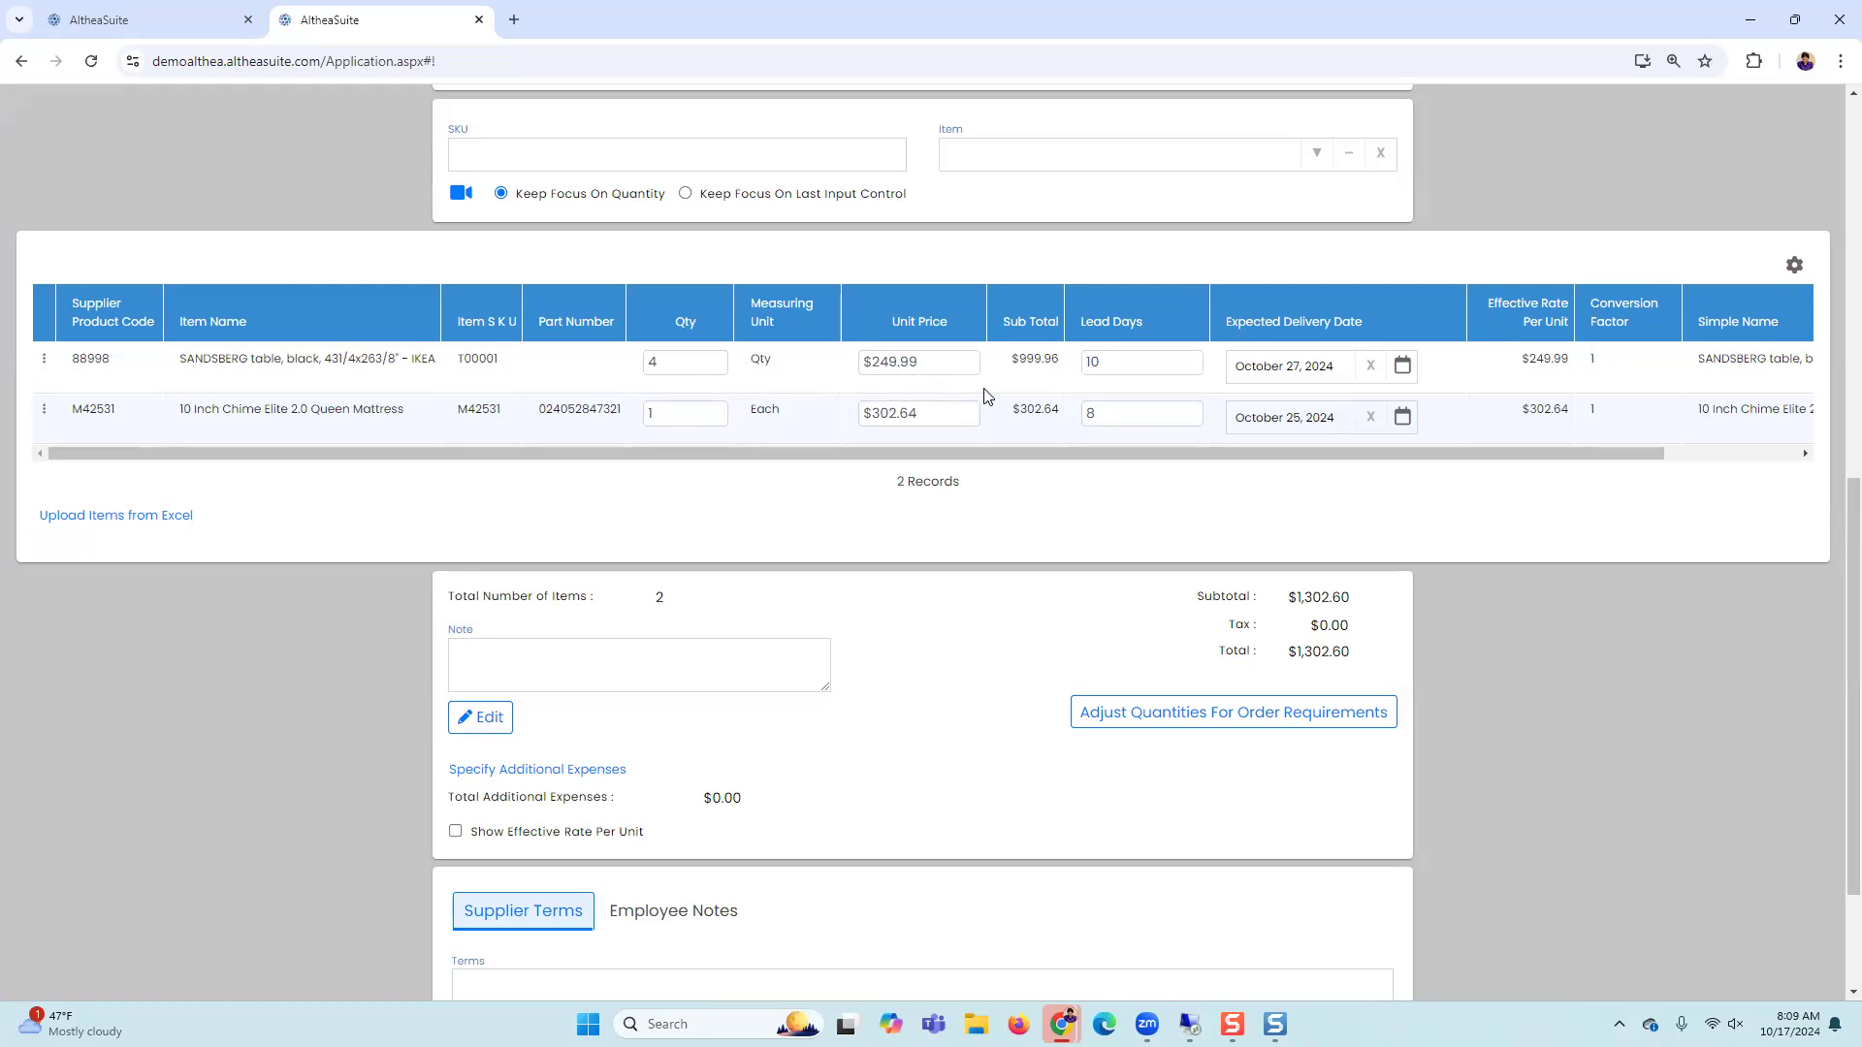
Step: Close the new purchase order and cancel it rather than putting it on hold
scroll(984, 396, "up", 9)
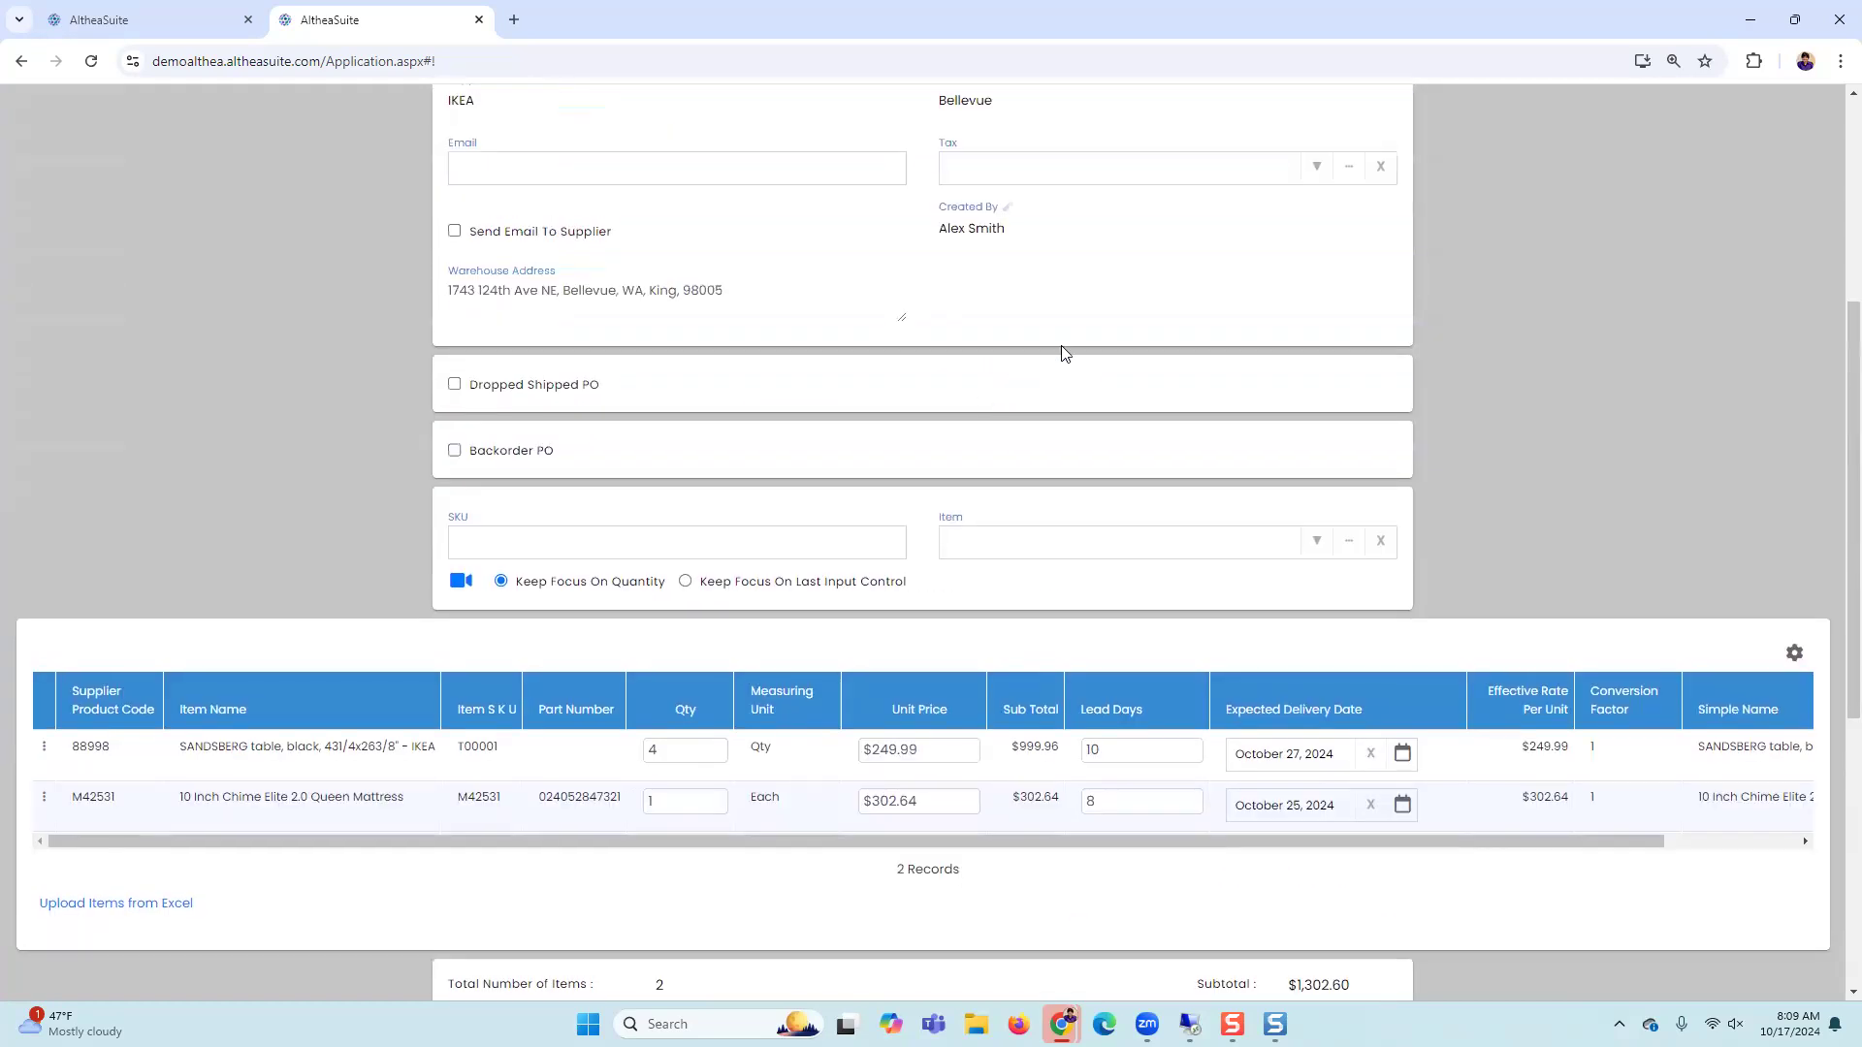
left_click(1393, 216)
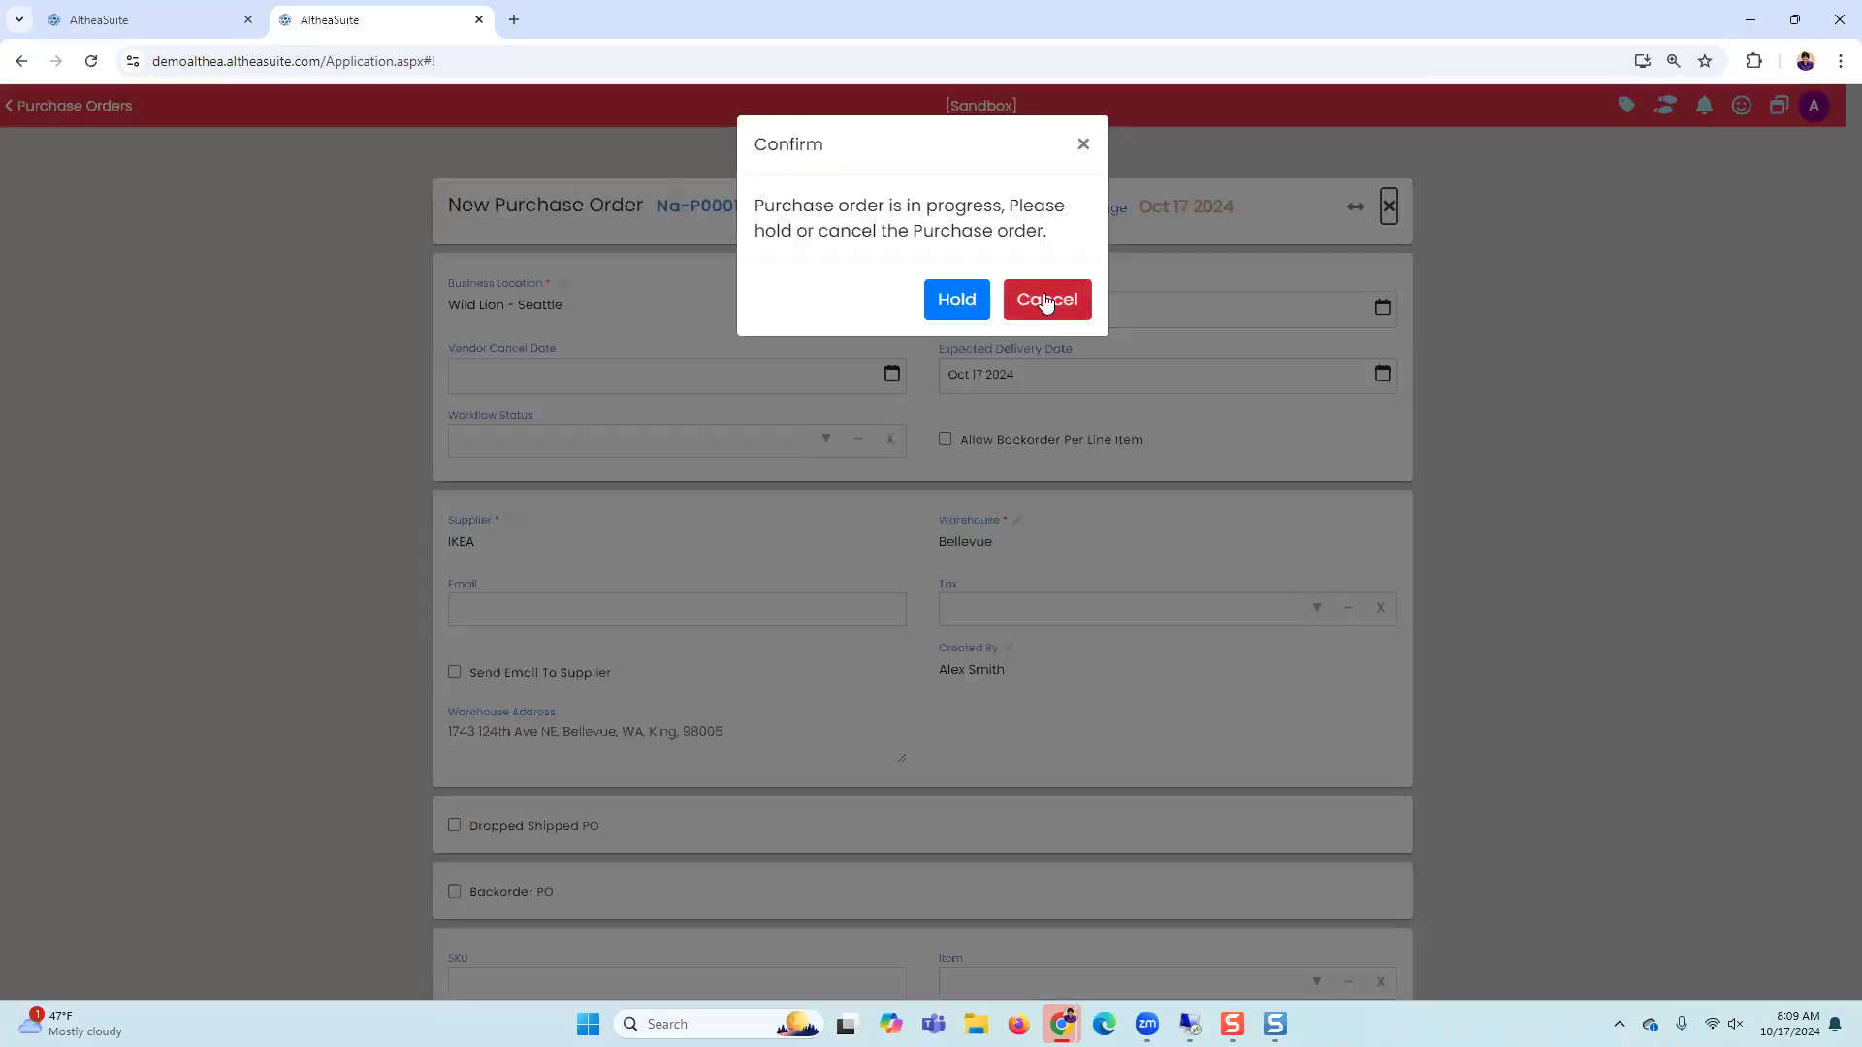
left_click(1038, 294)
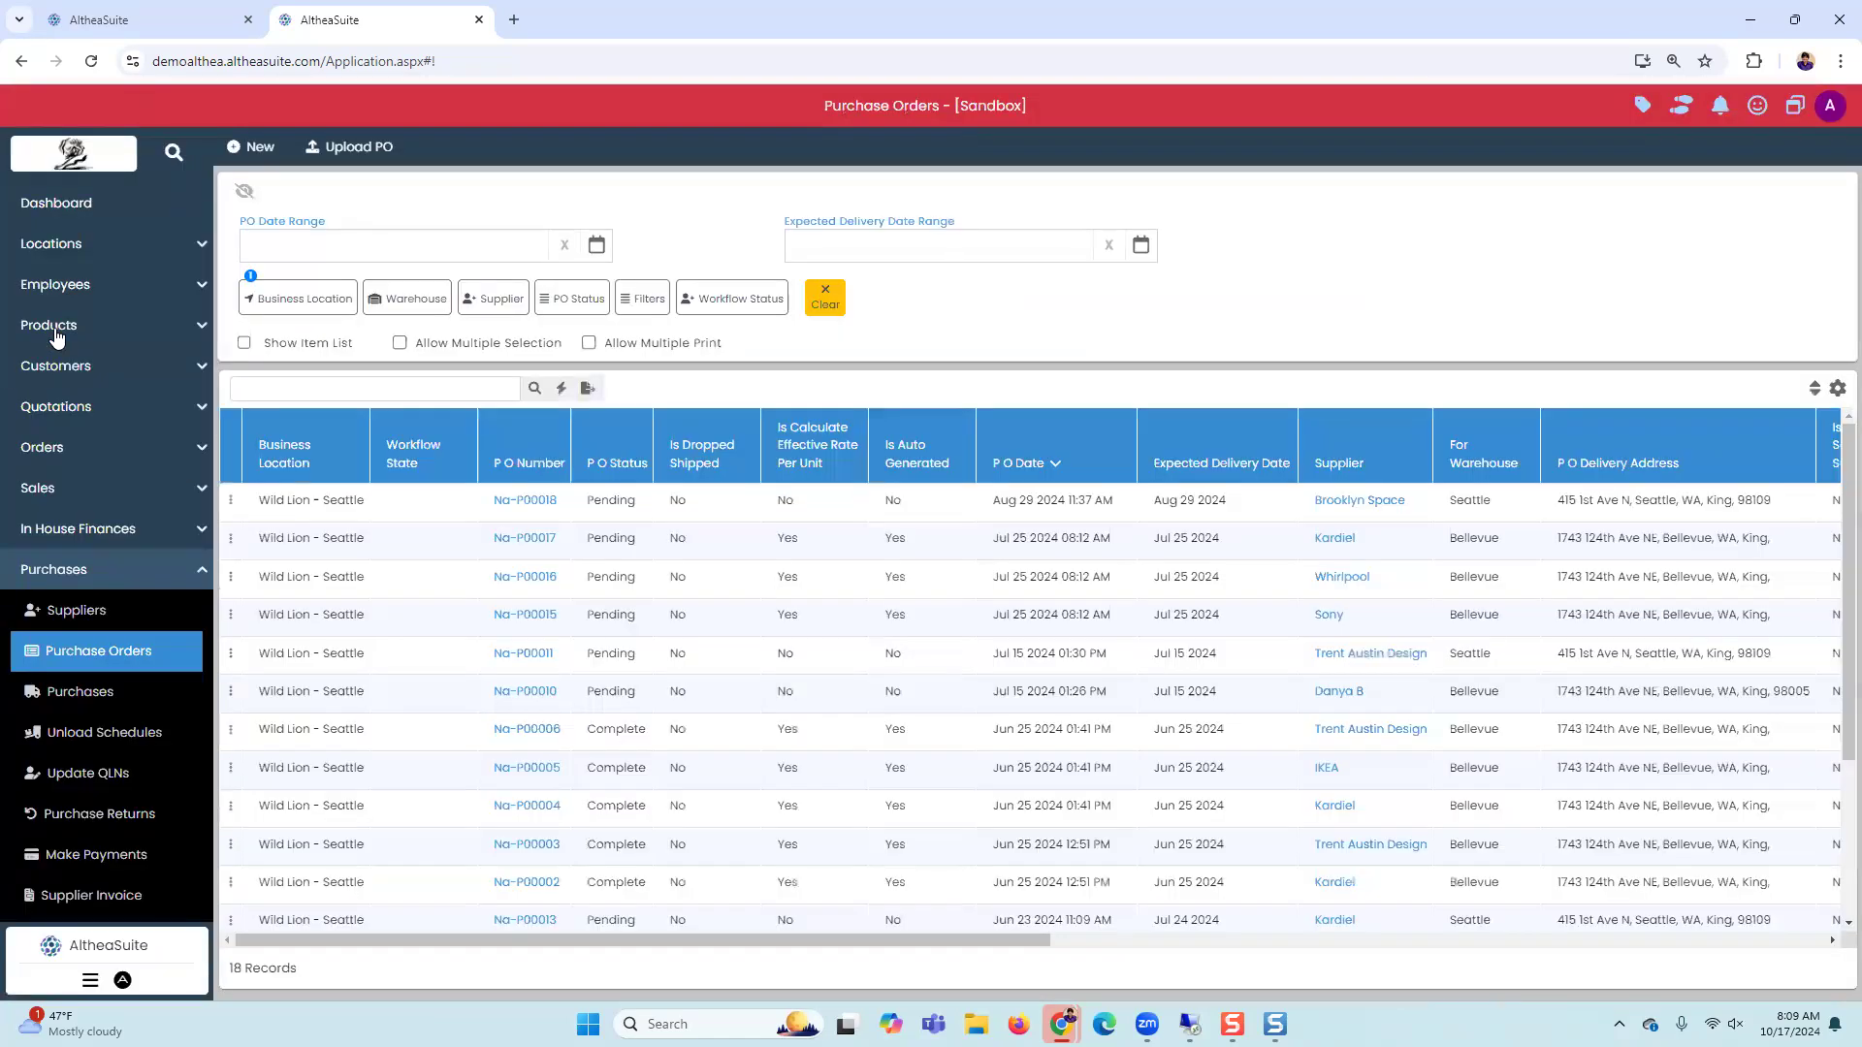
Step: Go to Reorder Management in the purchases area
left_click(65, 573)
left_click(68, 571)
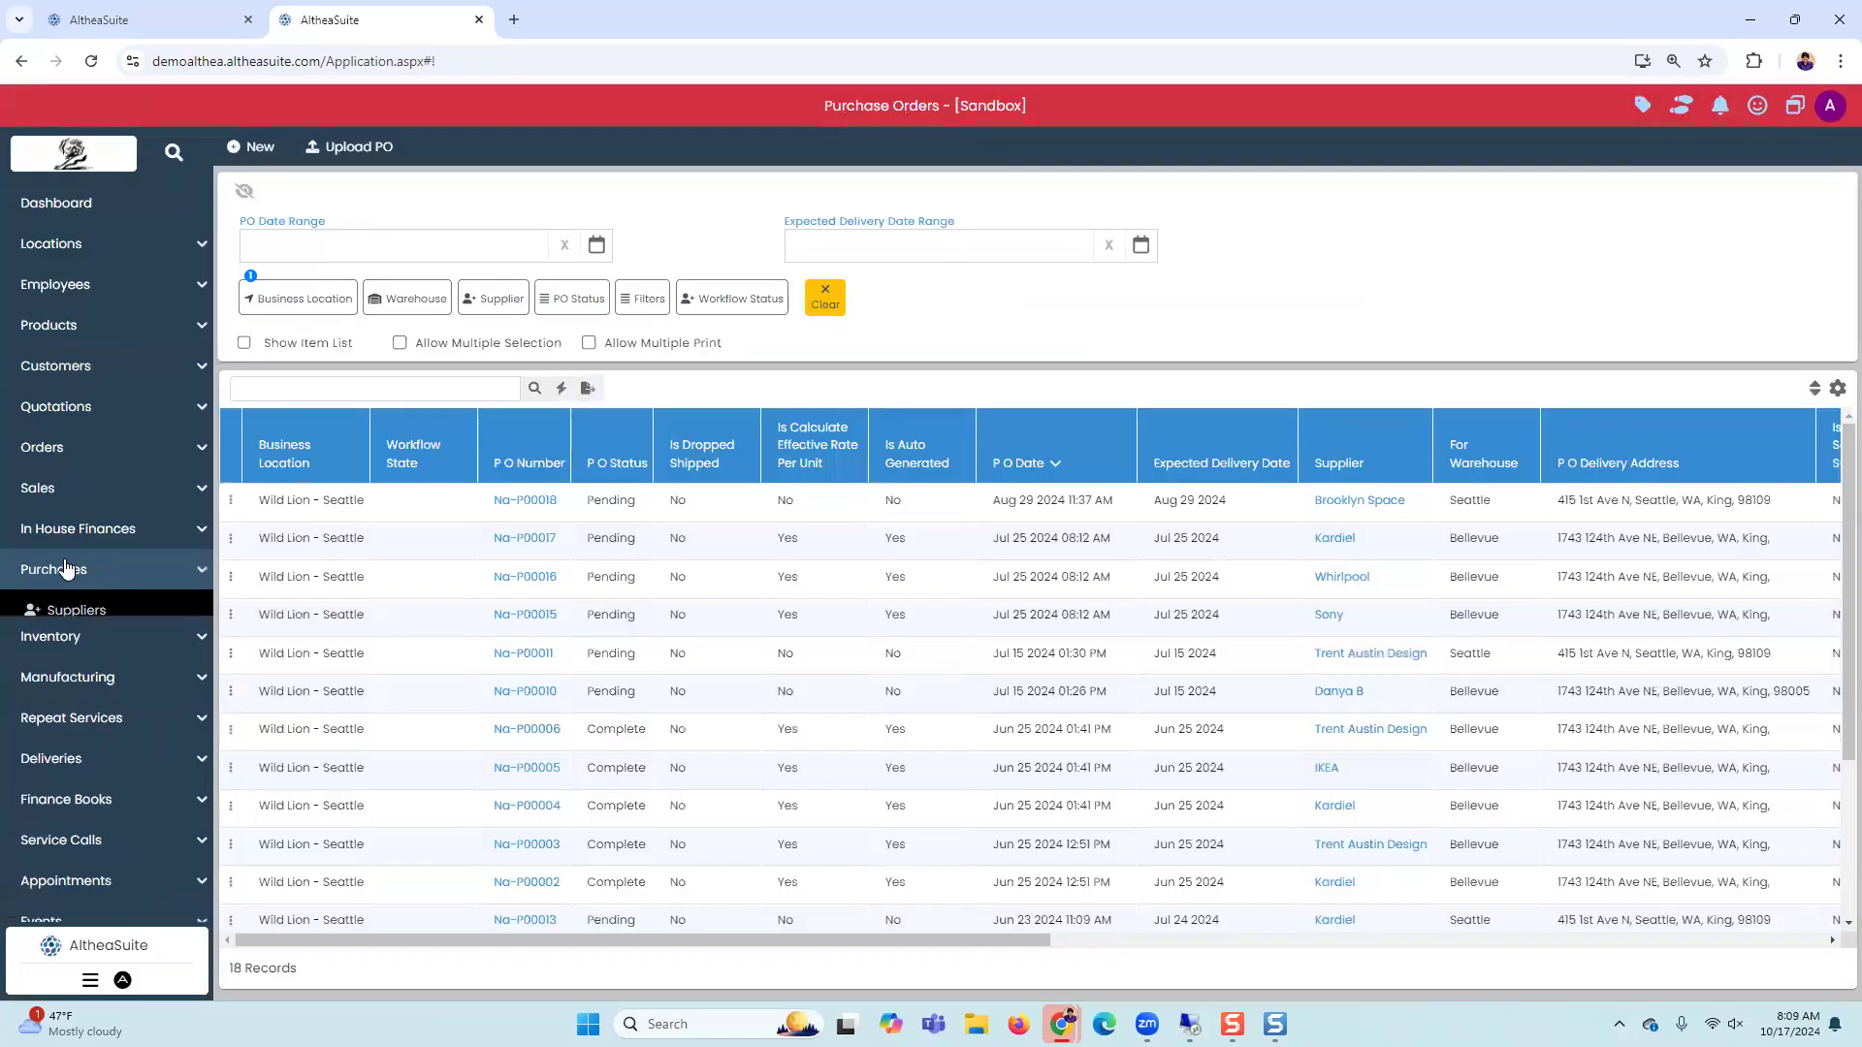
scroll(71, 615, "down", 4)
scroll(71, 615, "down", 1)
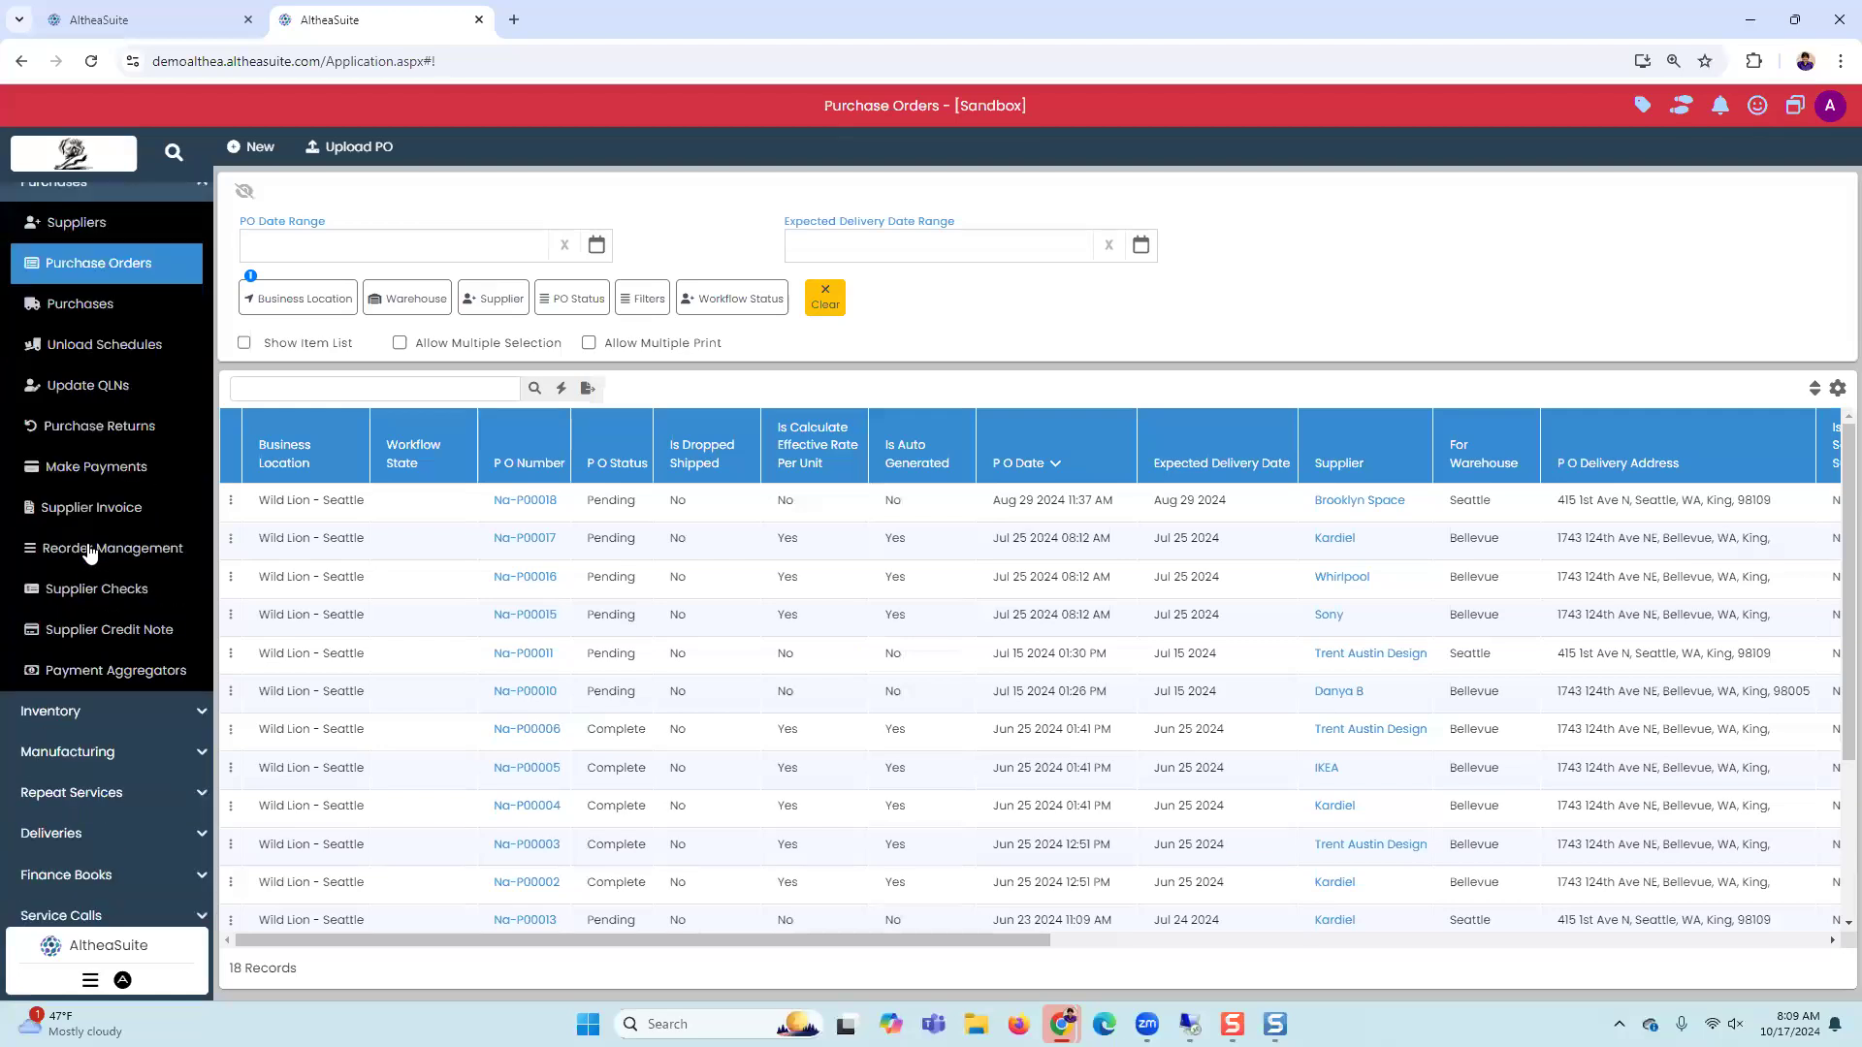
left_click(90, 553)
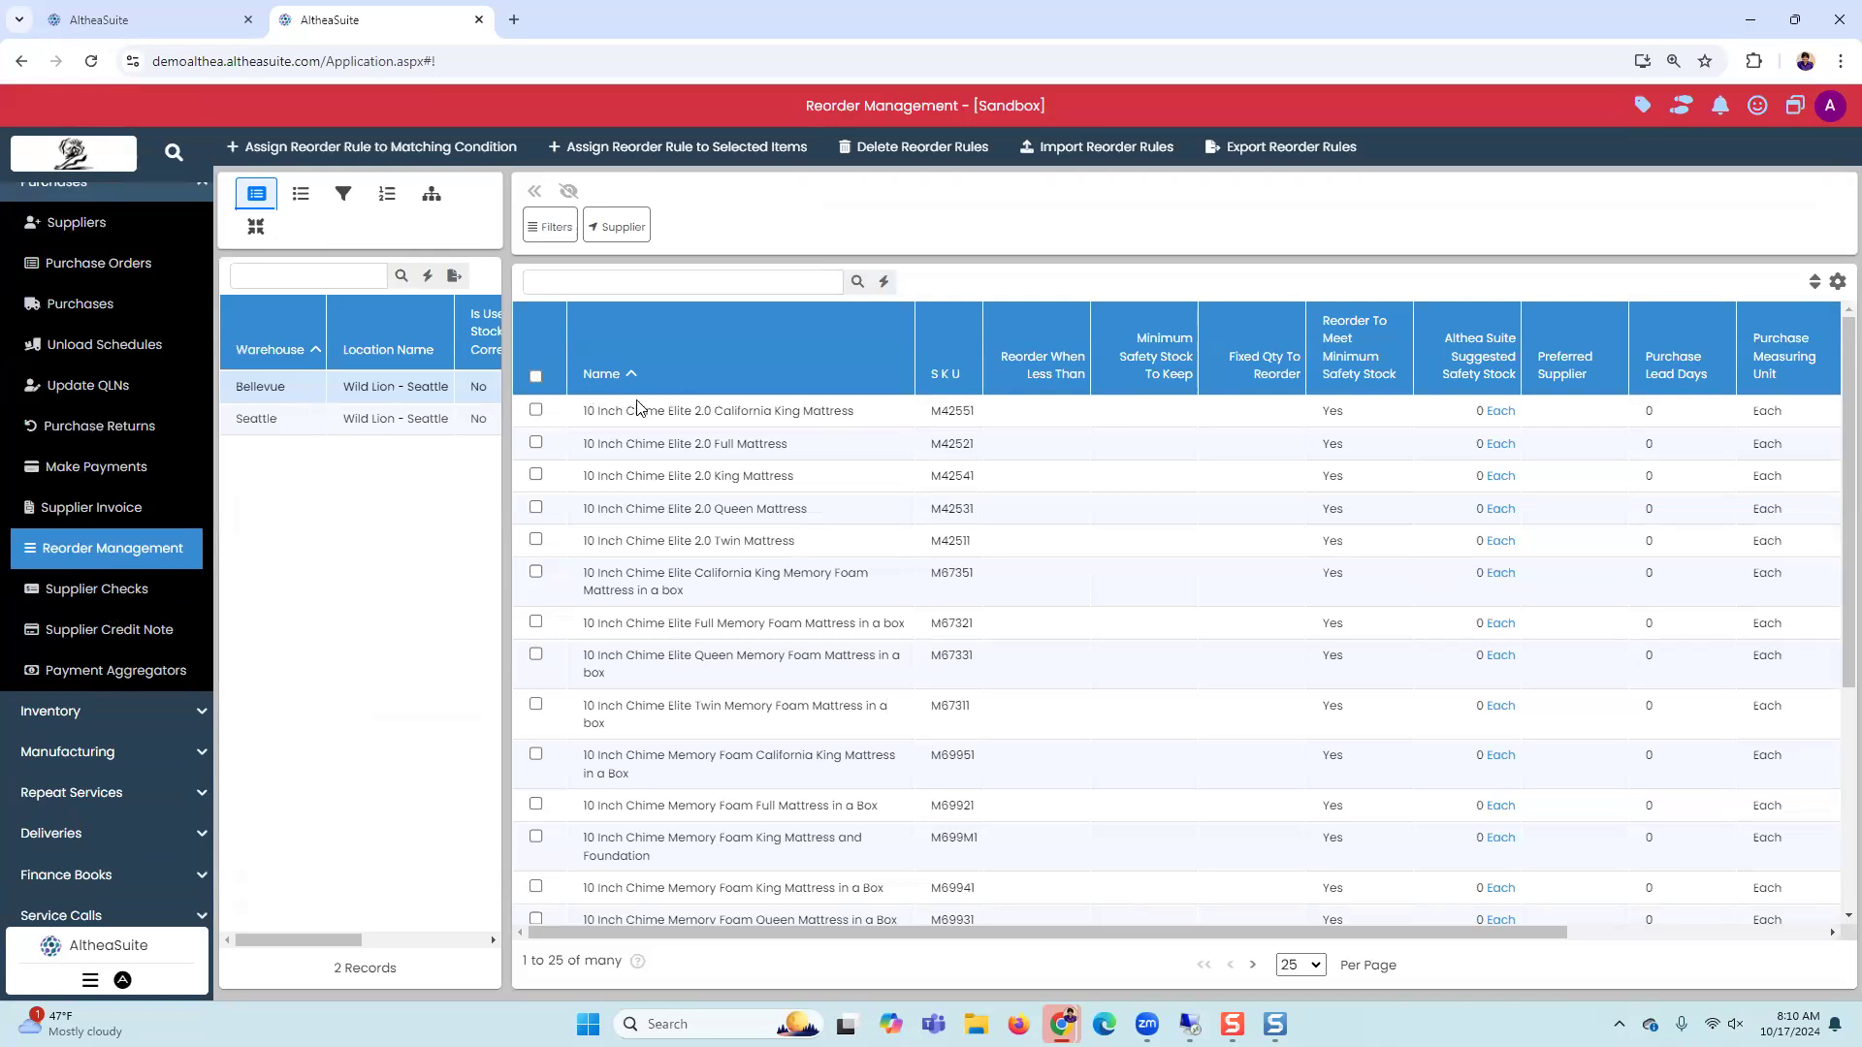
Step: Filter the reorder items of the Bellevue warehouse to the Bedding and Appliances categories
left_click(544, 227)
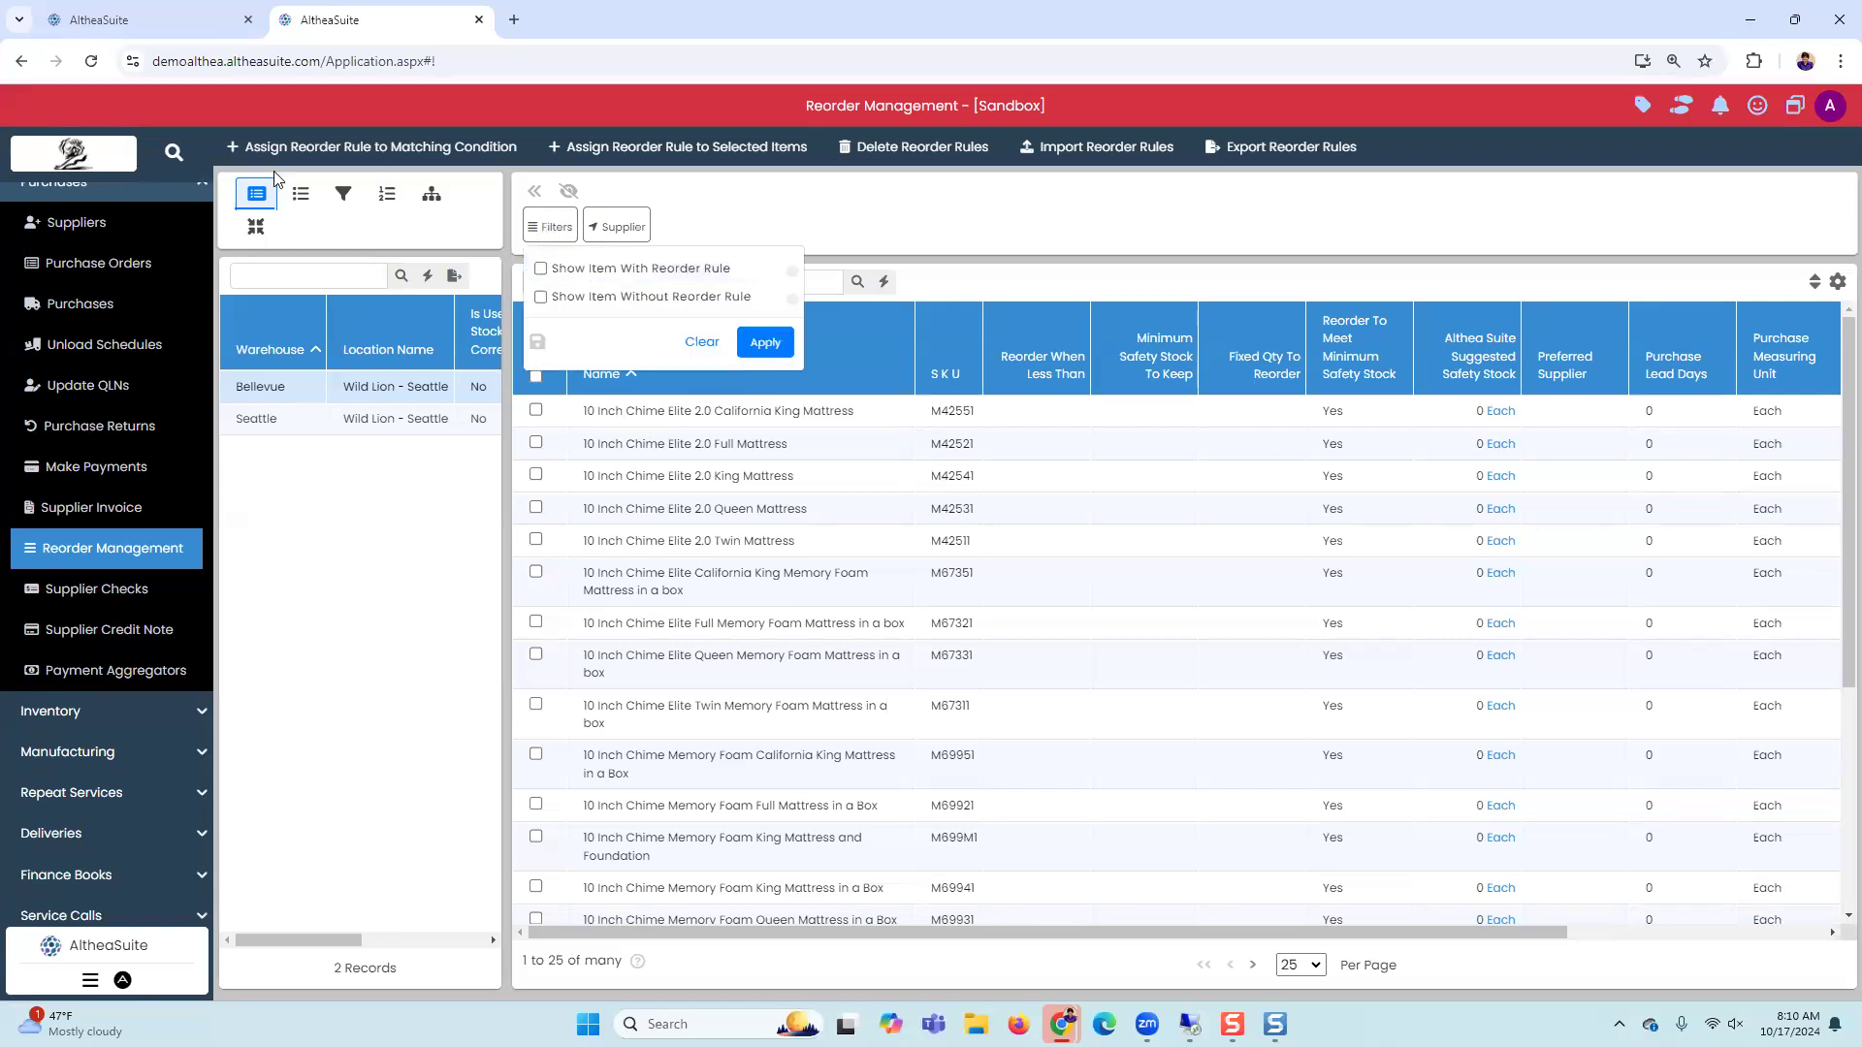
left_click(301, 194)
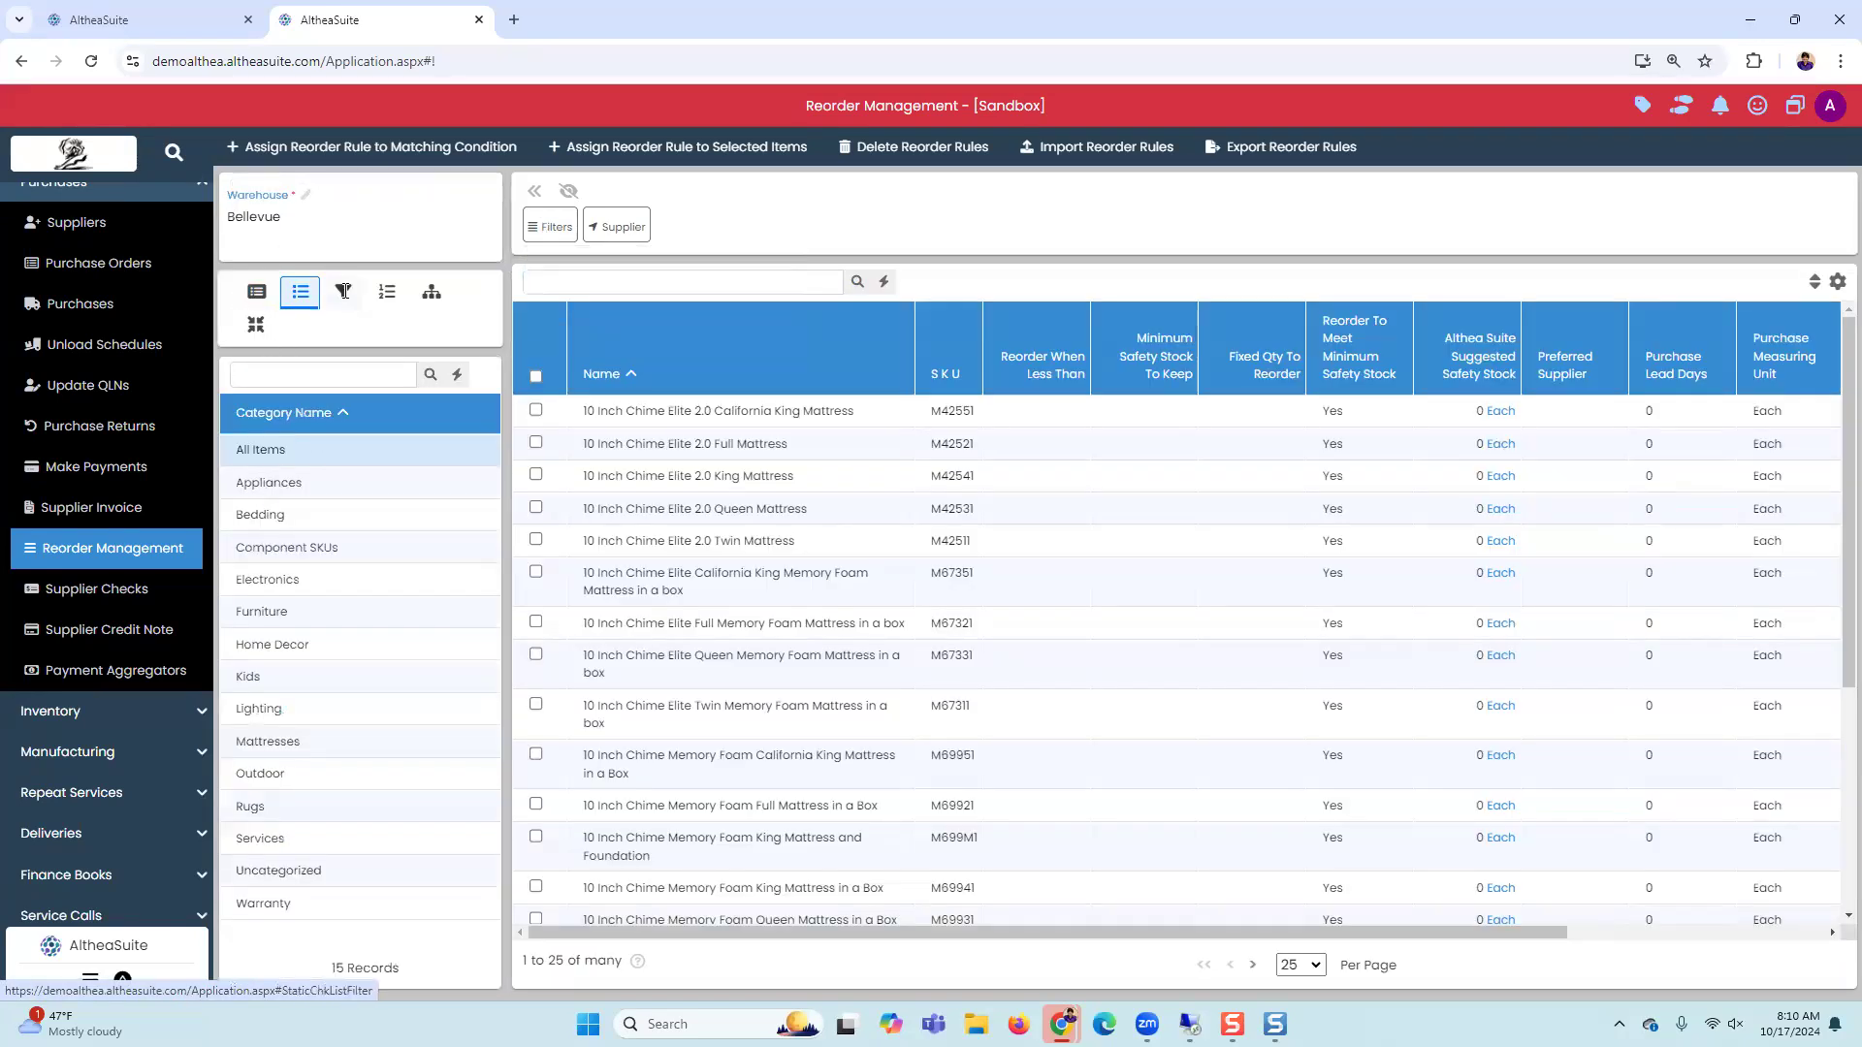
left_click(343, 291)
left_click(281, 485)
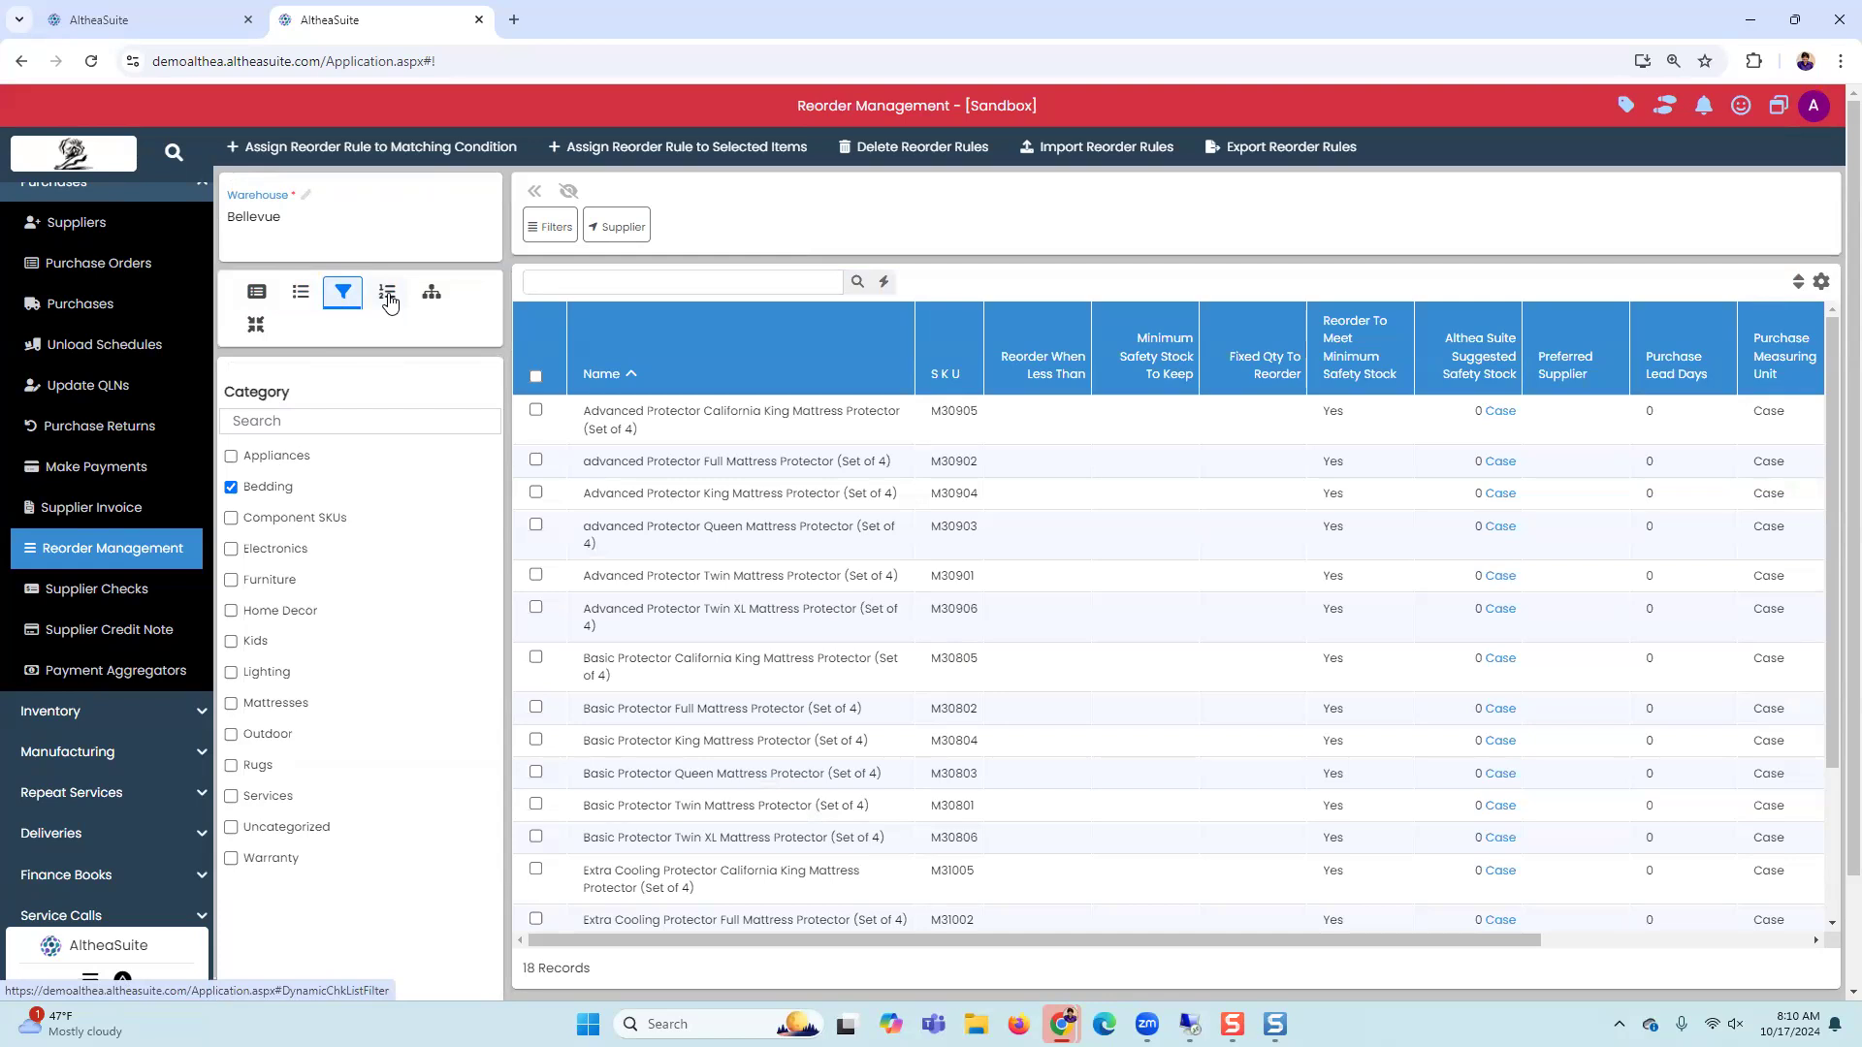
left_click(279, 457)
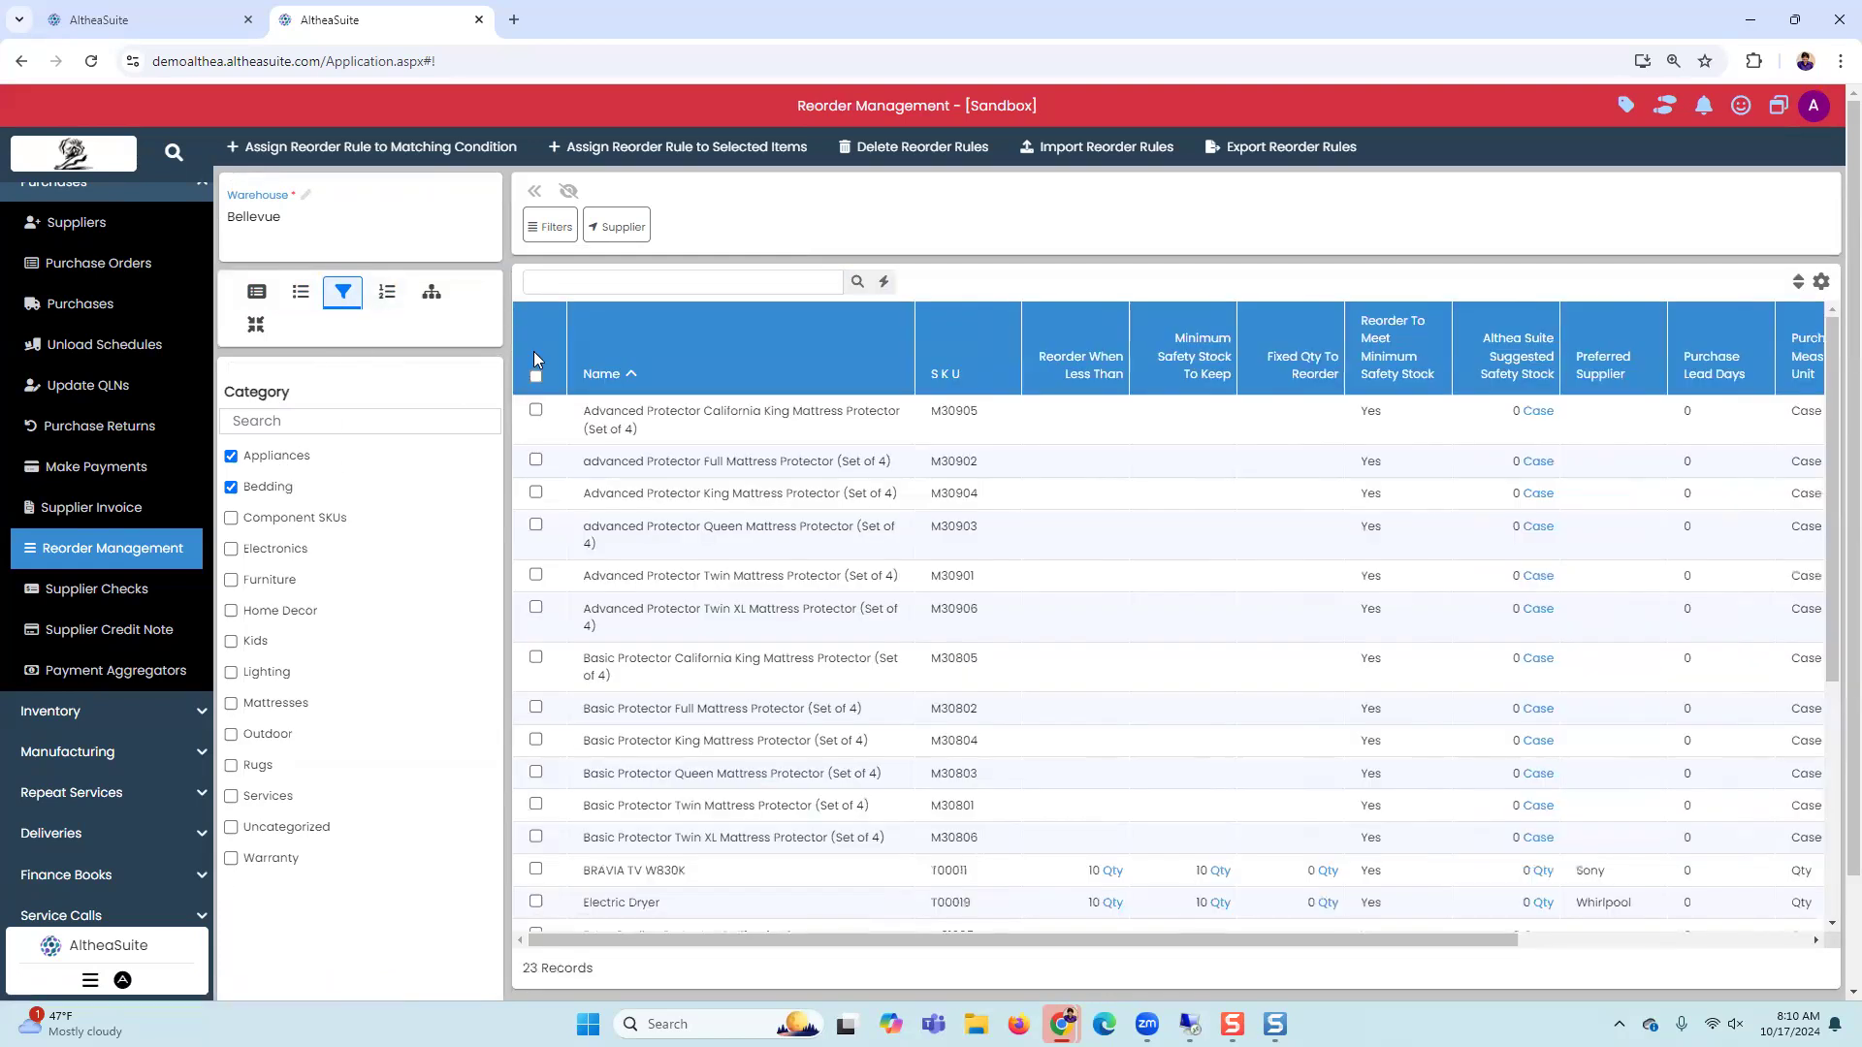
Step: Select all filtered items and start assigning a reorder rule that reorders when the stock is less than 8
left_click(536, 377)
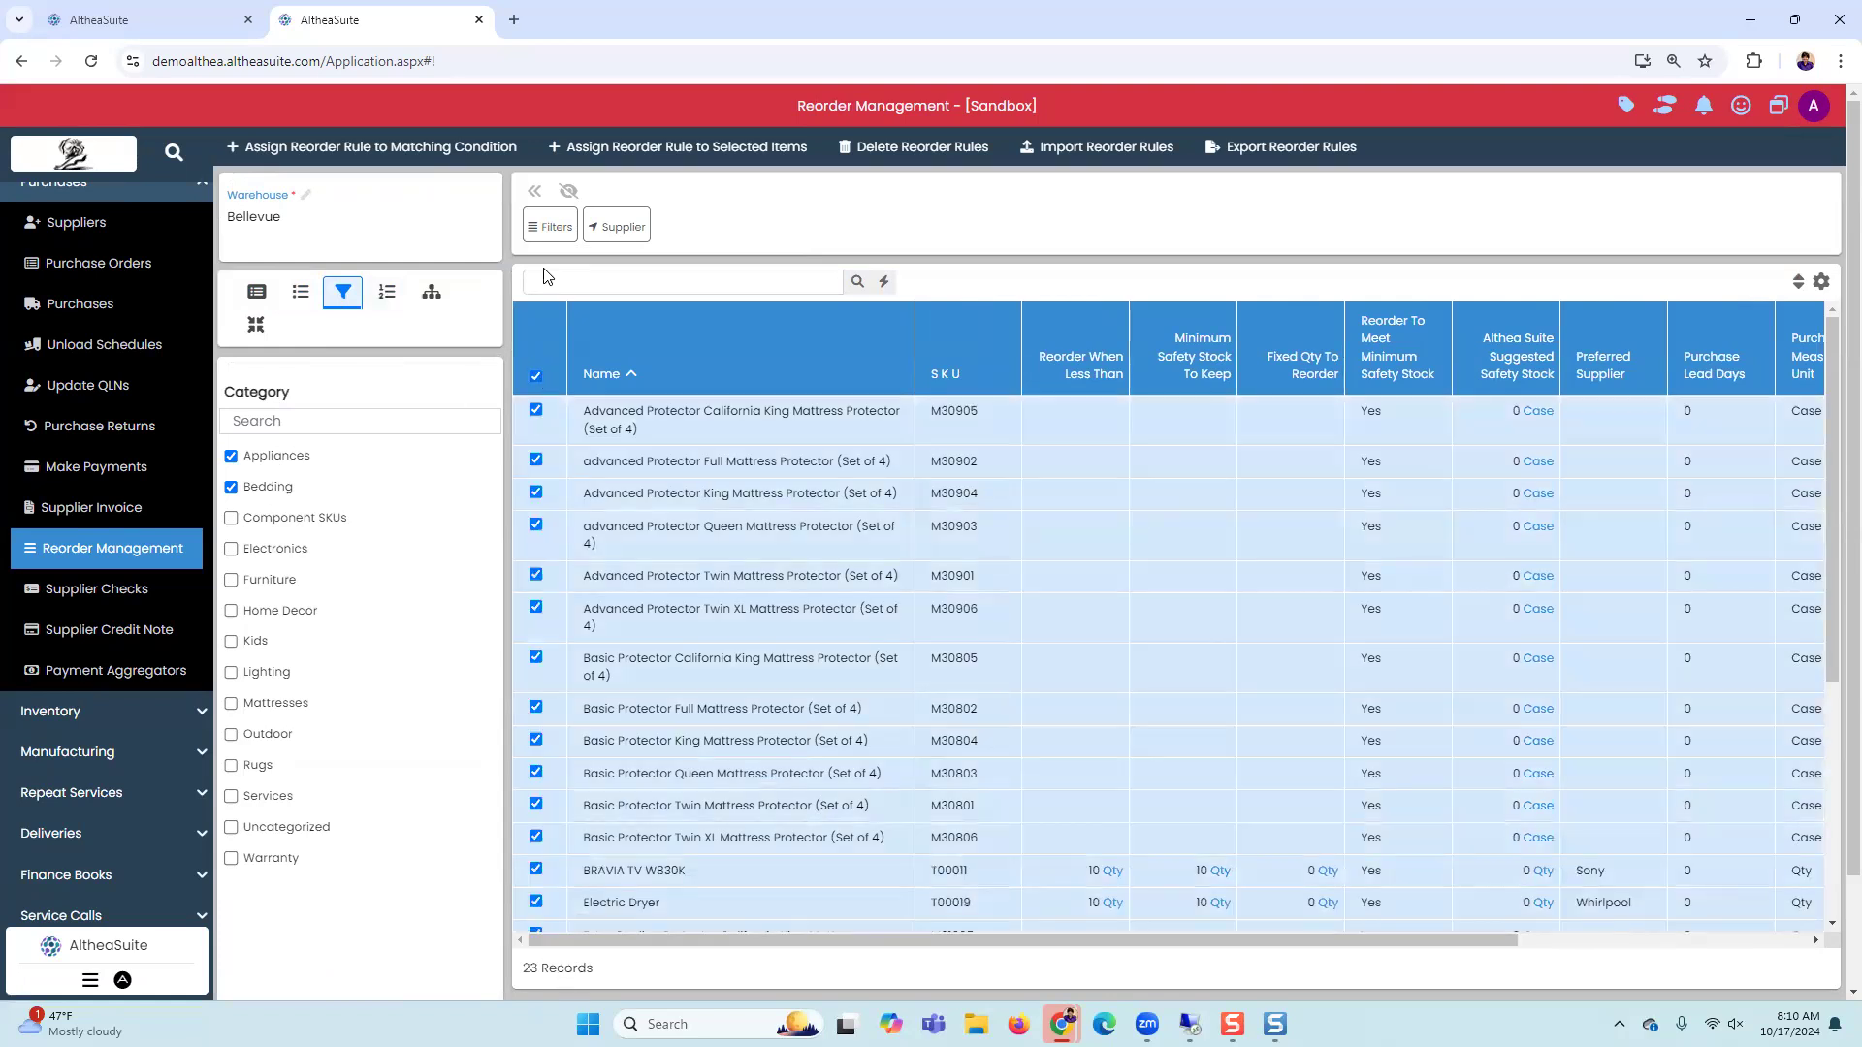
left_click(631, 149)
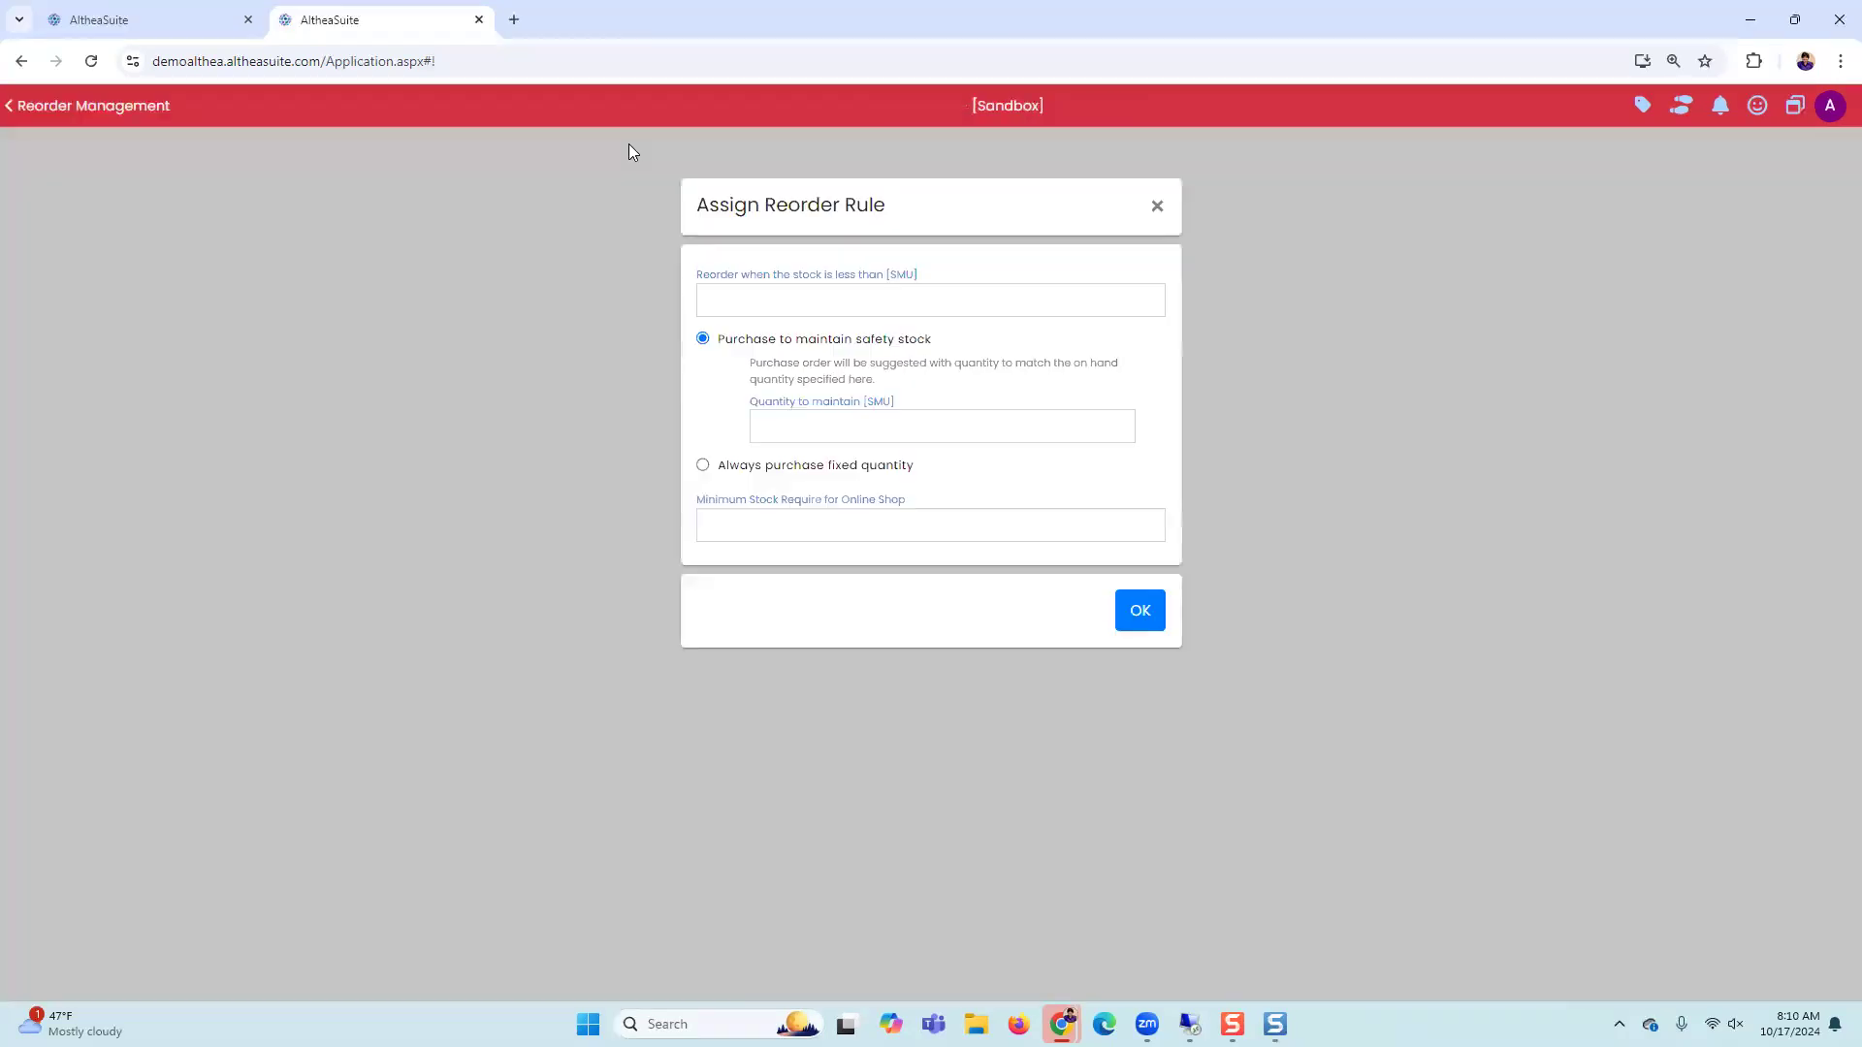
left_click(830, 297)
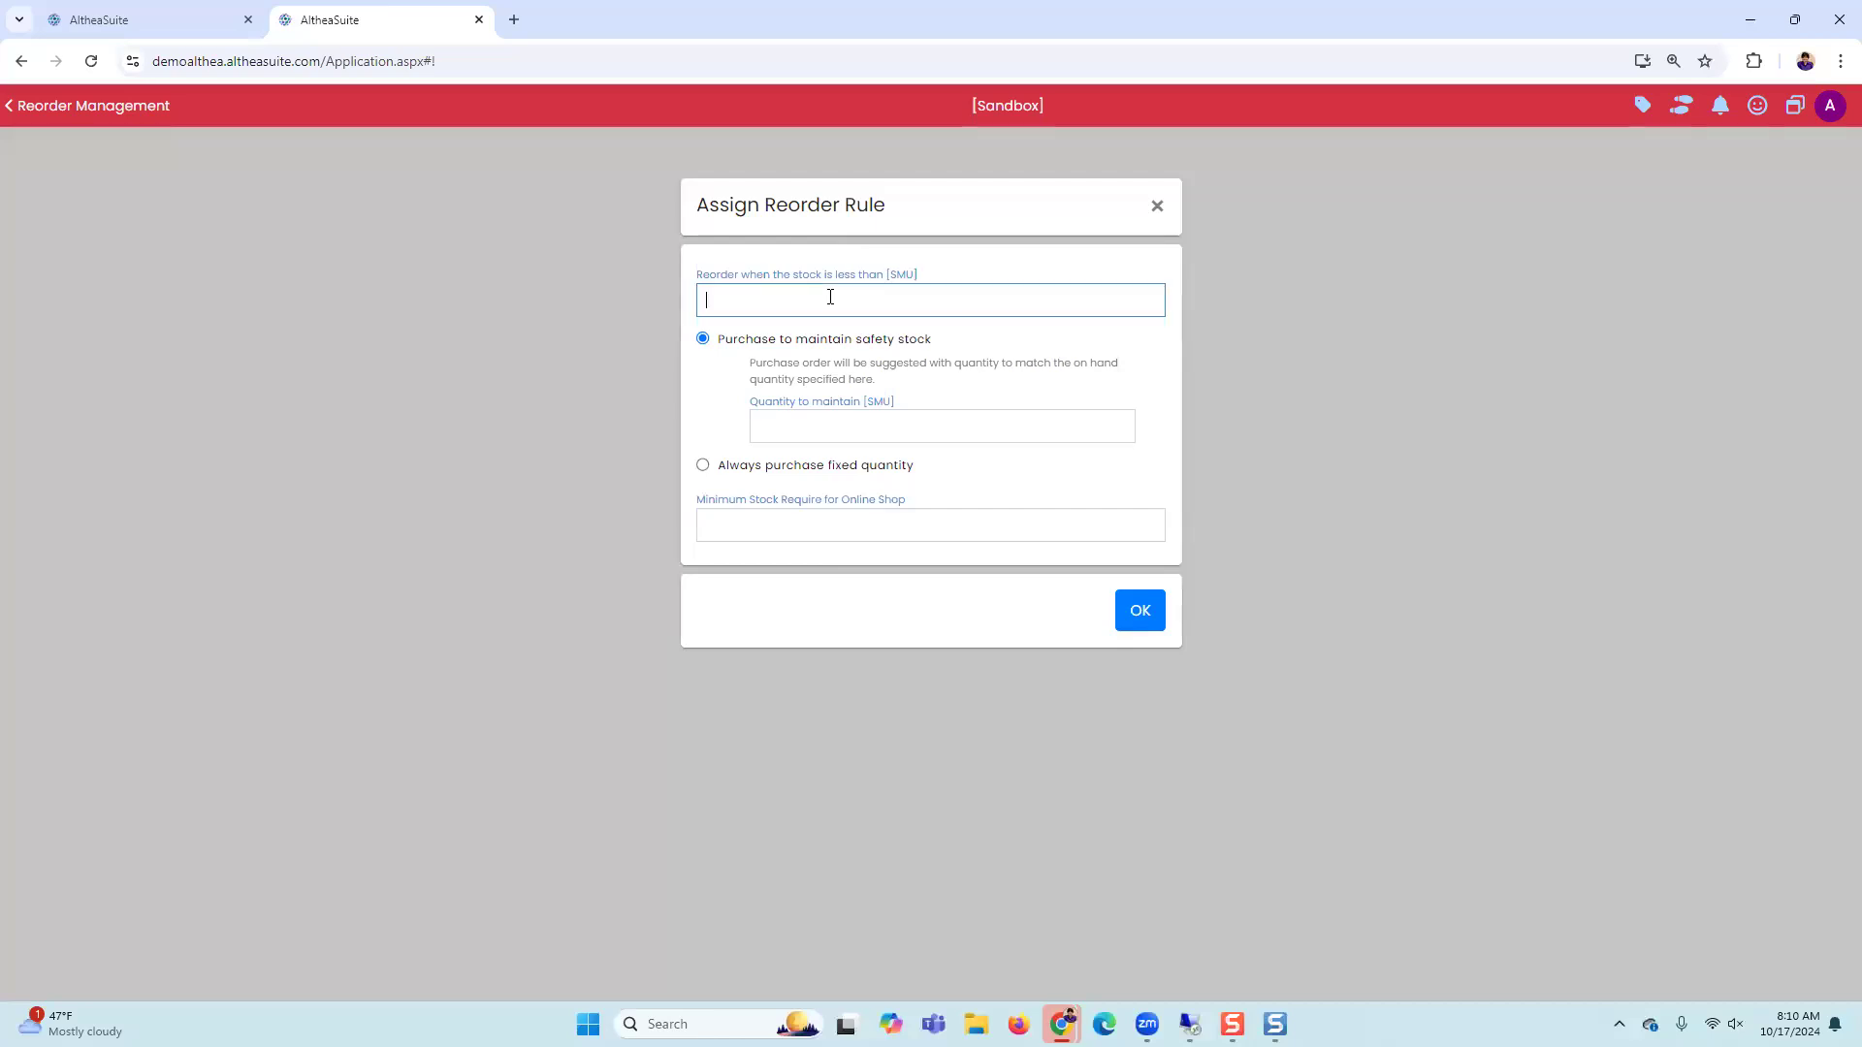
type("8")
Step: Try the reorder rule's option to always purchase a fixed quantity, with a quantity of 8
left_click(803, 431)
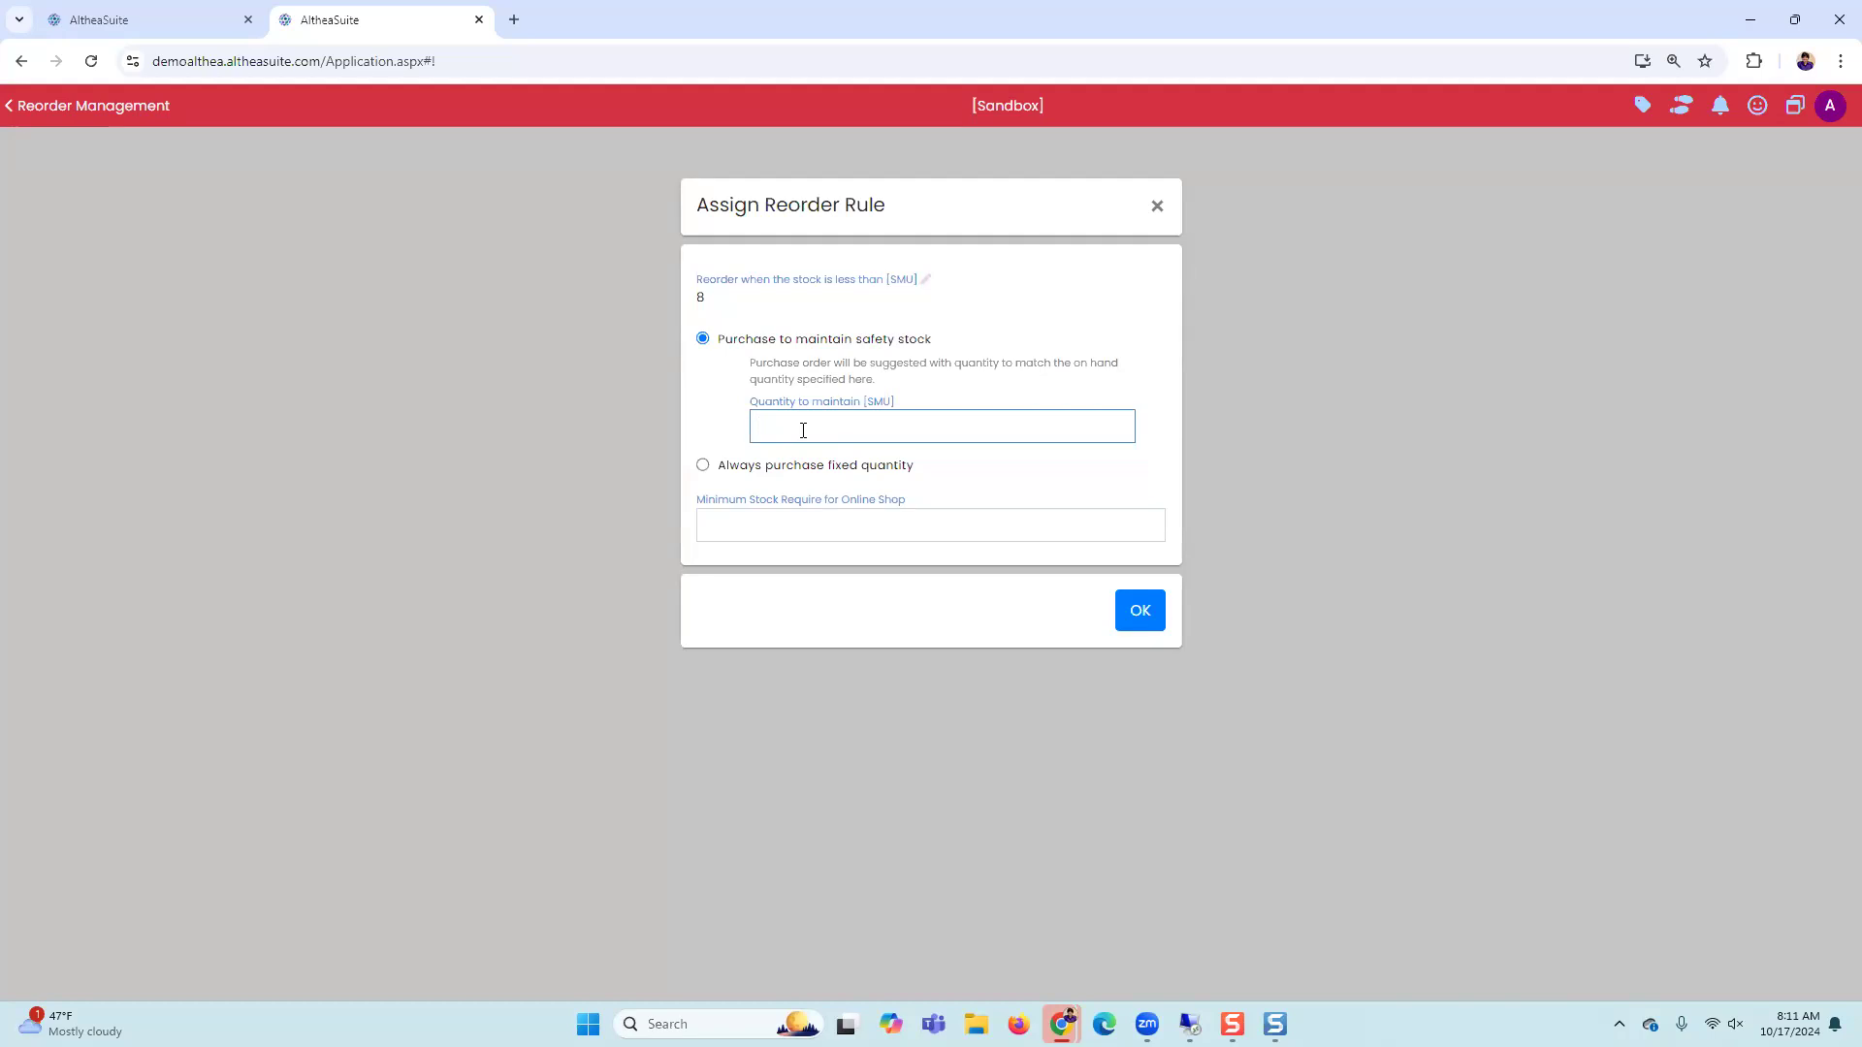
type("8")
double_click(755, 433)
key("BackSpace")
left_click(726, 466)
left_click(873, 421)
type("8")
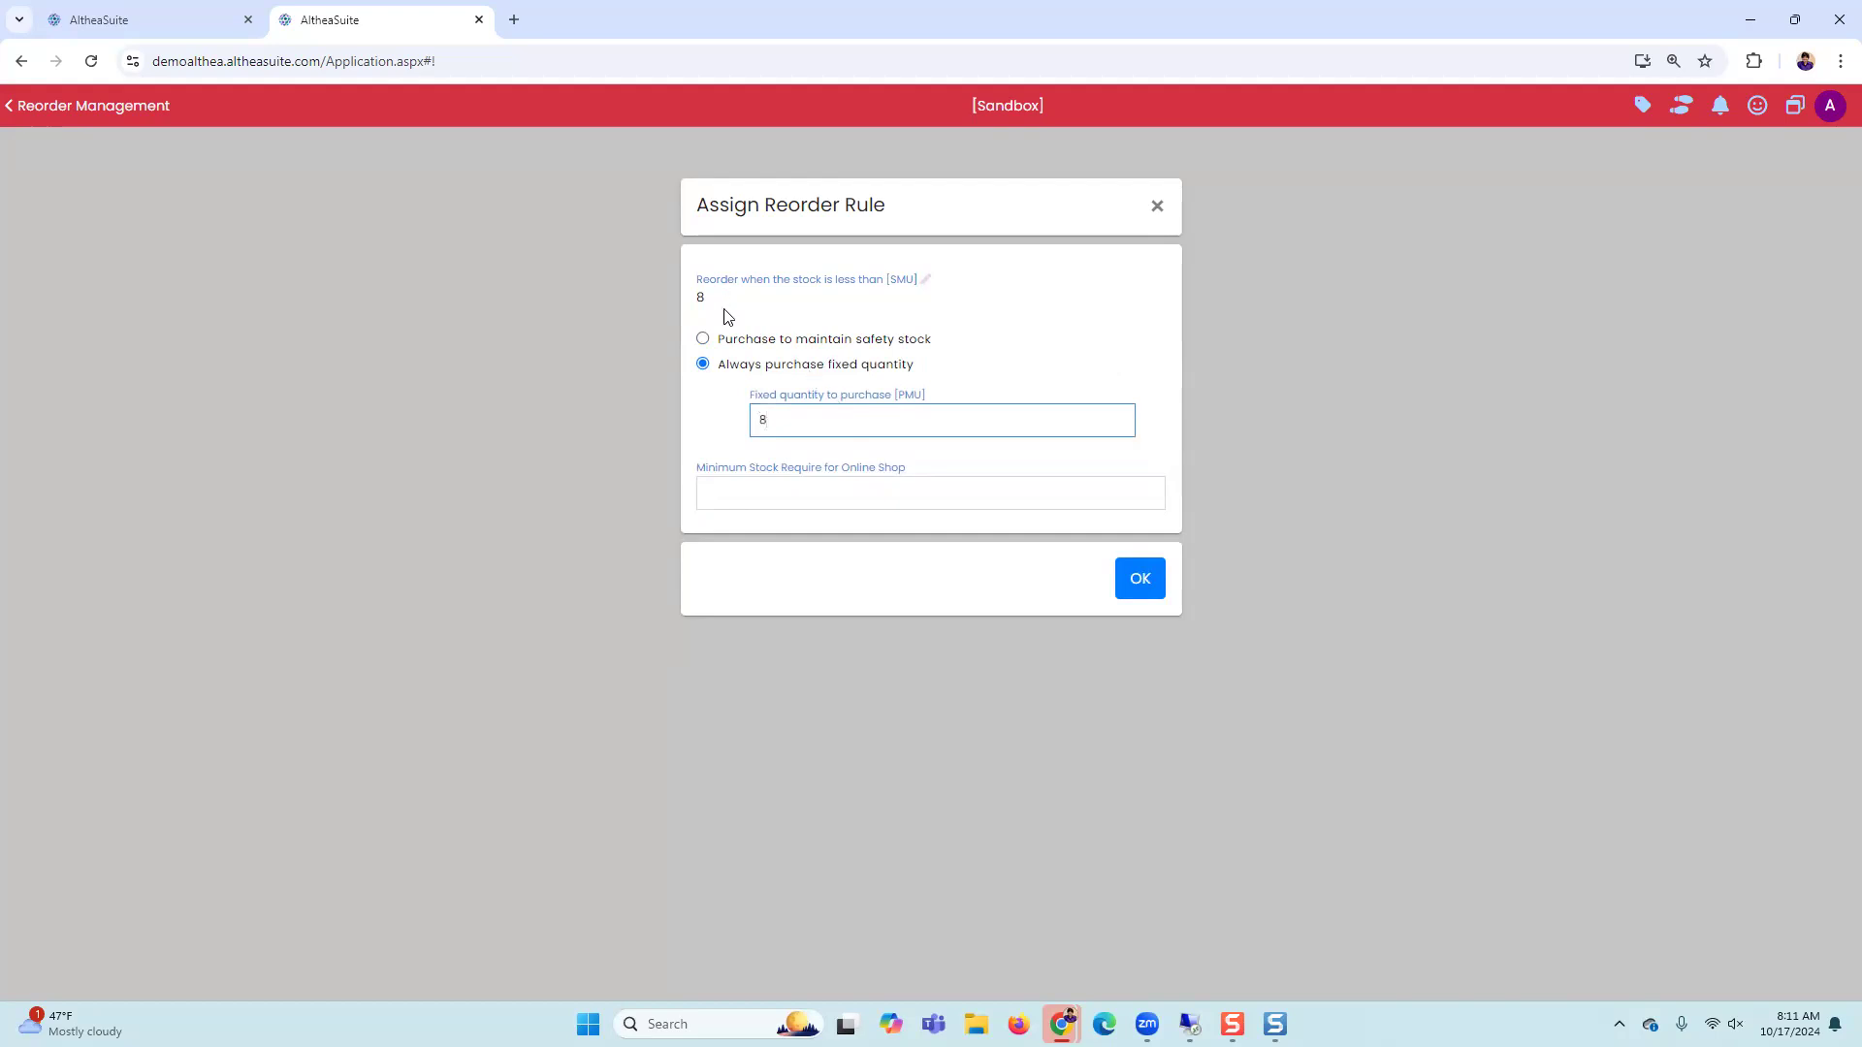
Step: Make the rule purchase to maintain a safety stock of 8 and assign it to the selected items
left_click(729, 340)
left_click(783, 438)
type("8")
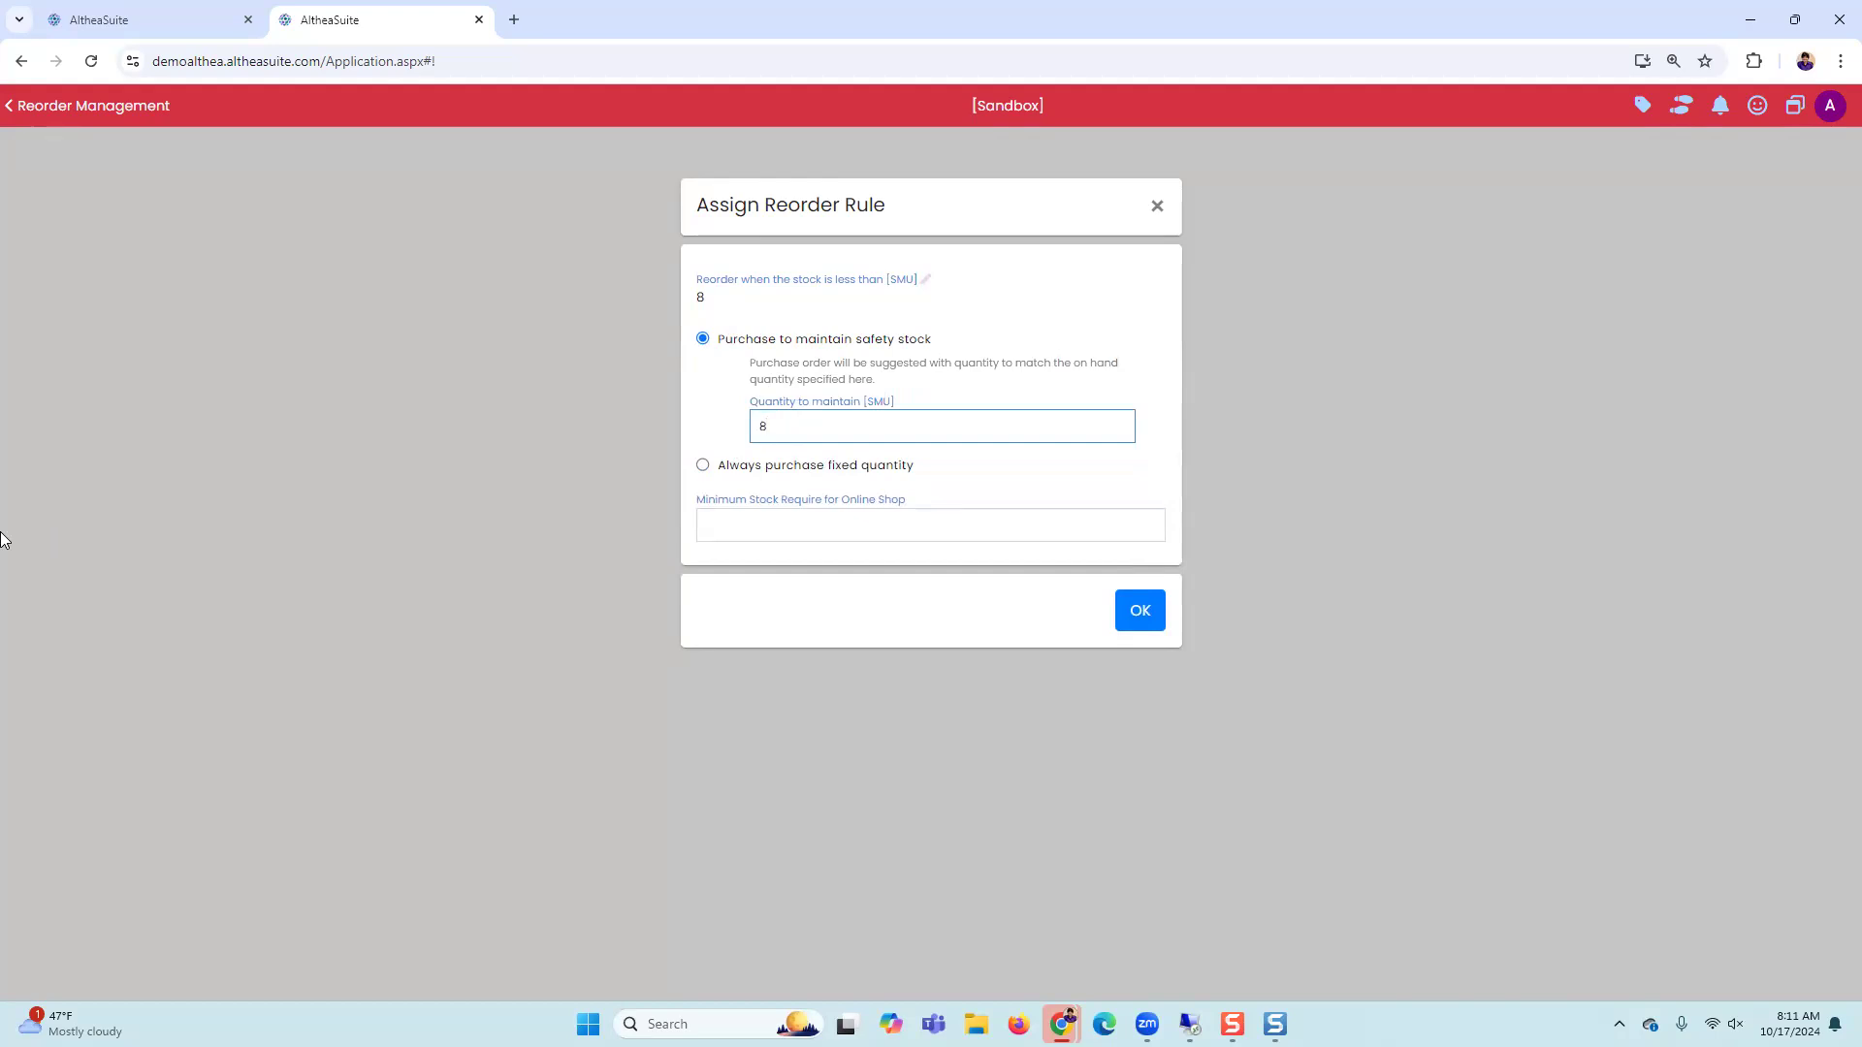
left_click(1136, 610)
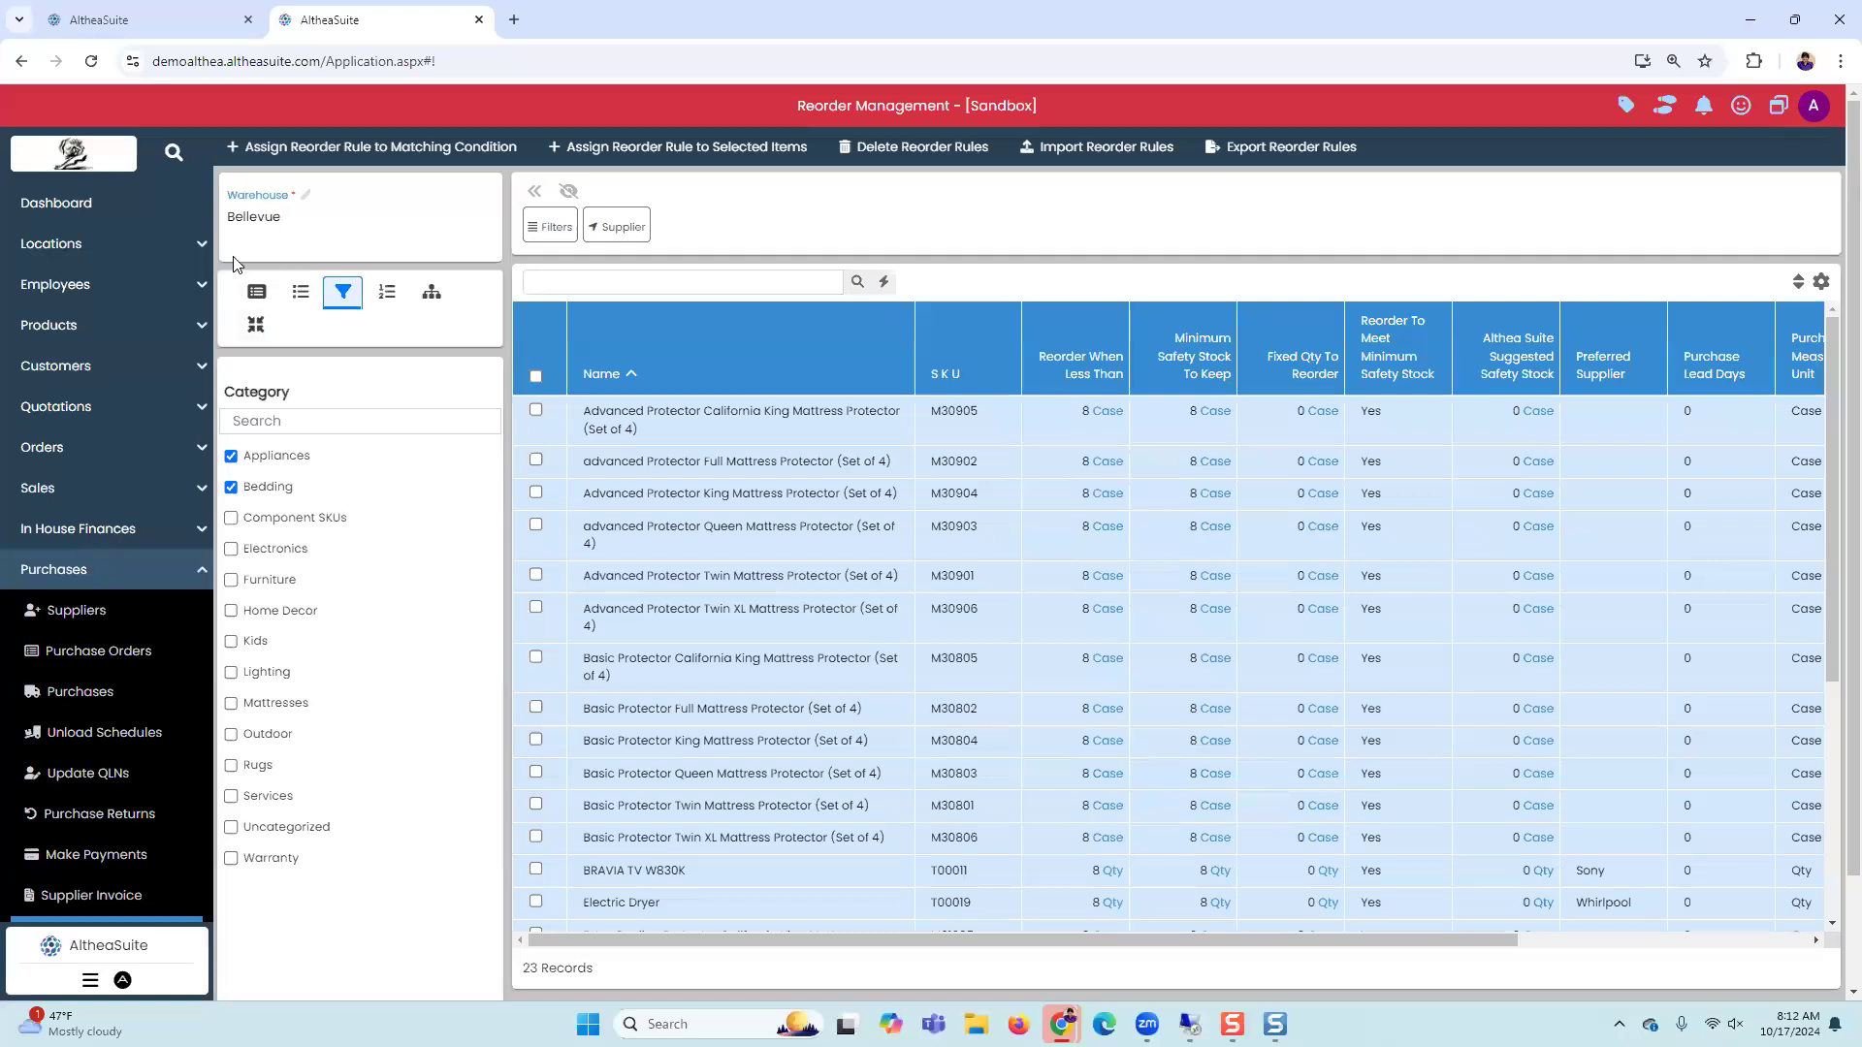
Step: Open the inventory's stock list and show the stock of the Bellevue warehouse
left_click(50, 578)
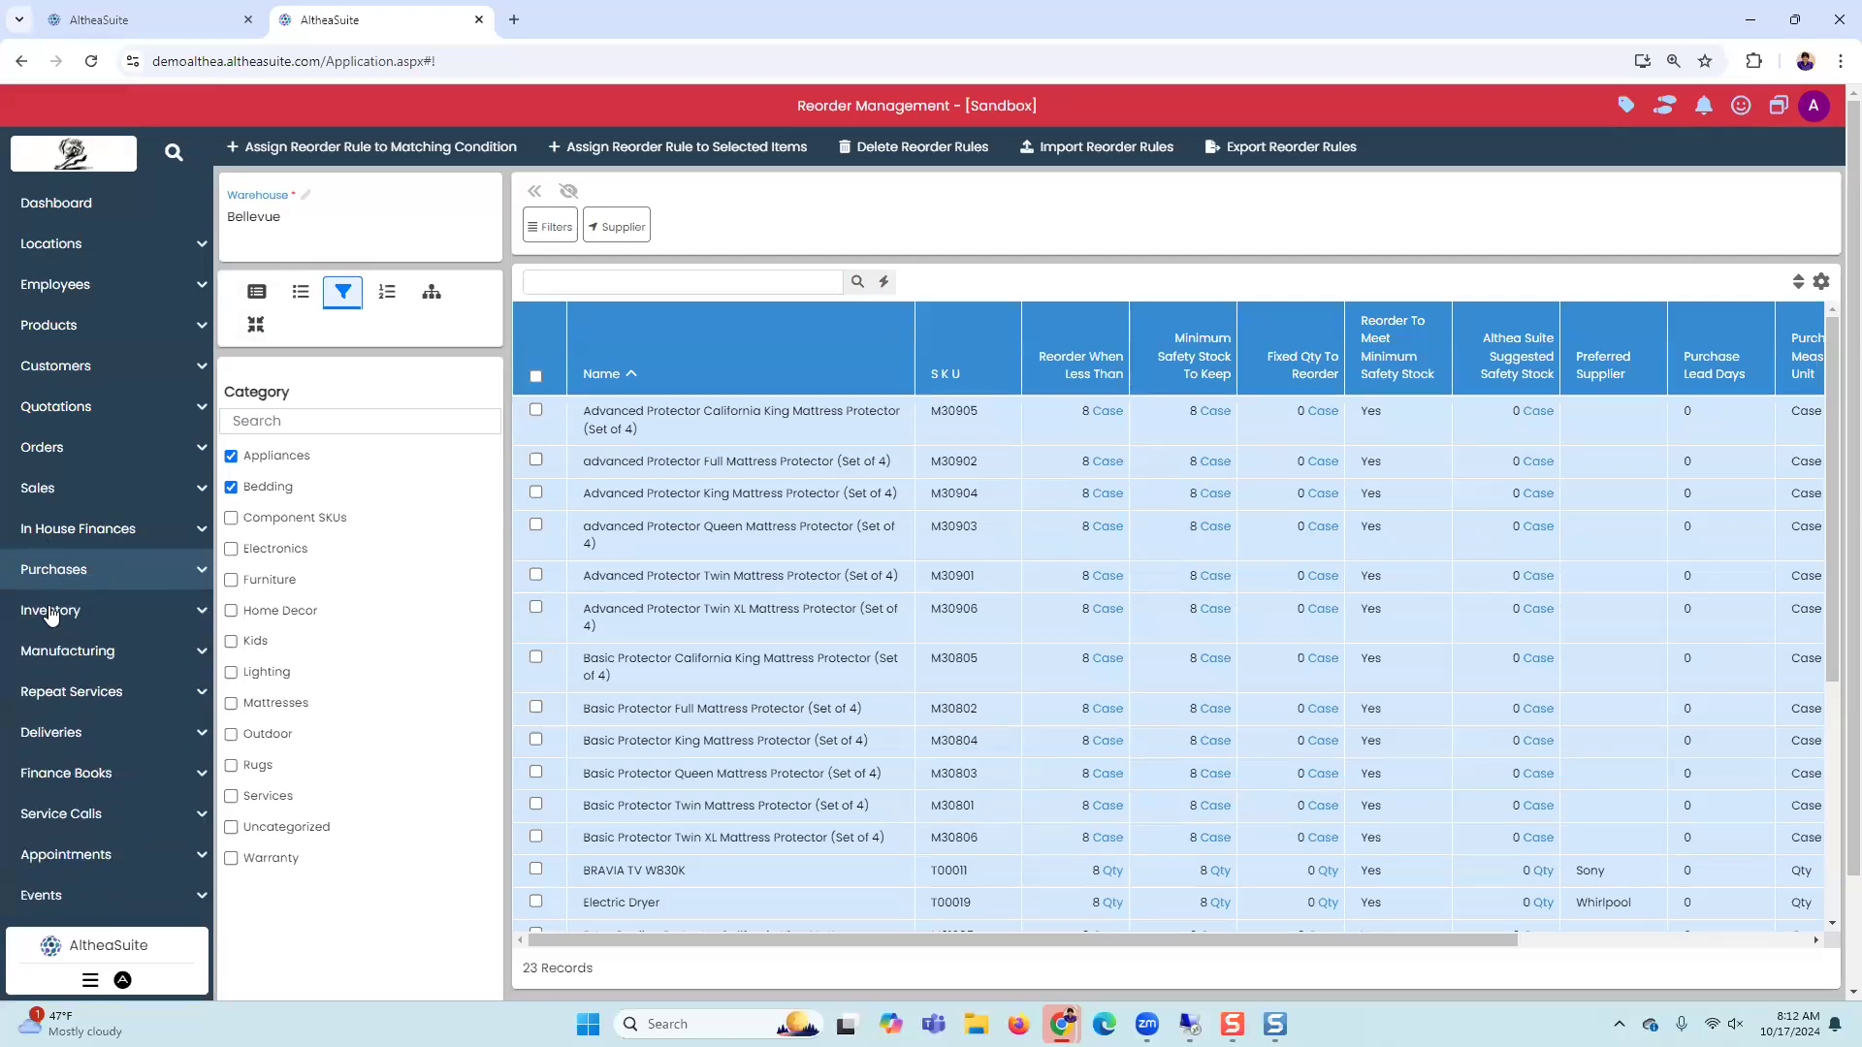
left_click(51, 612)
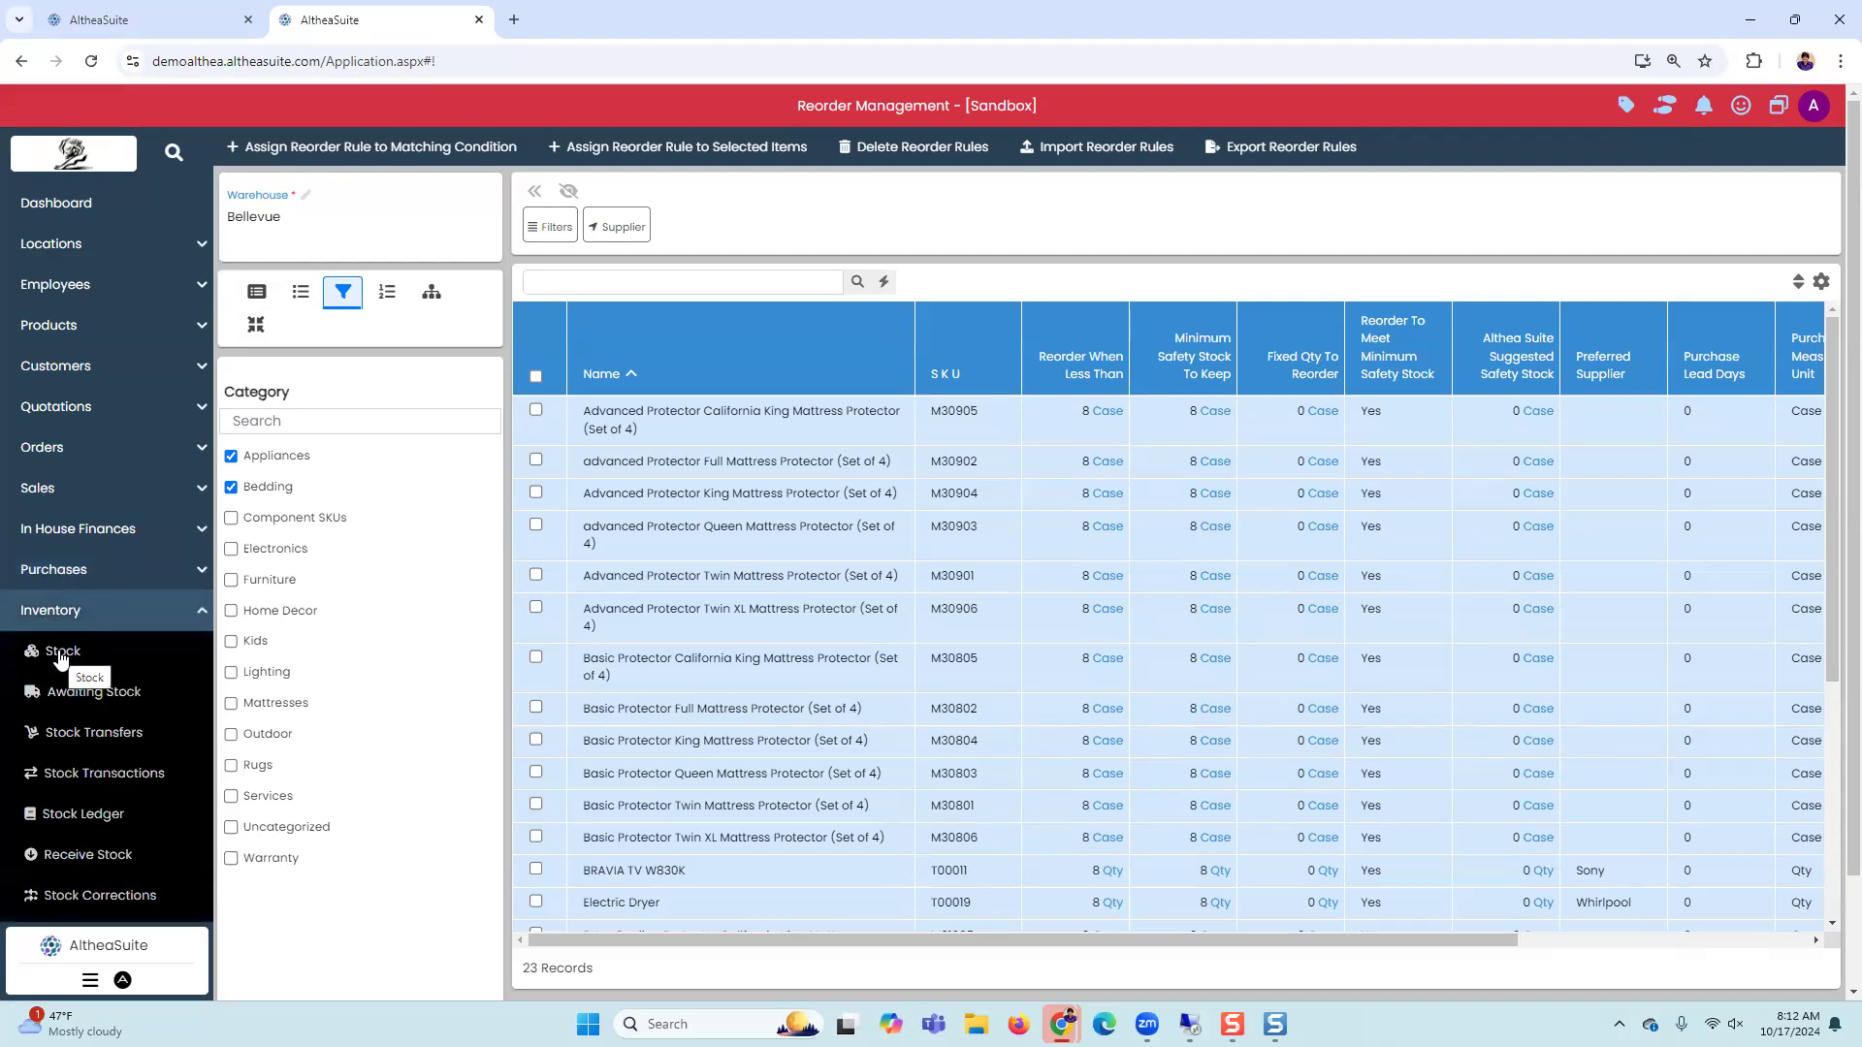
left_click(61, 661)
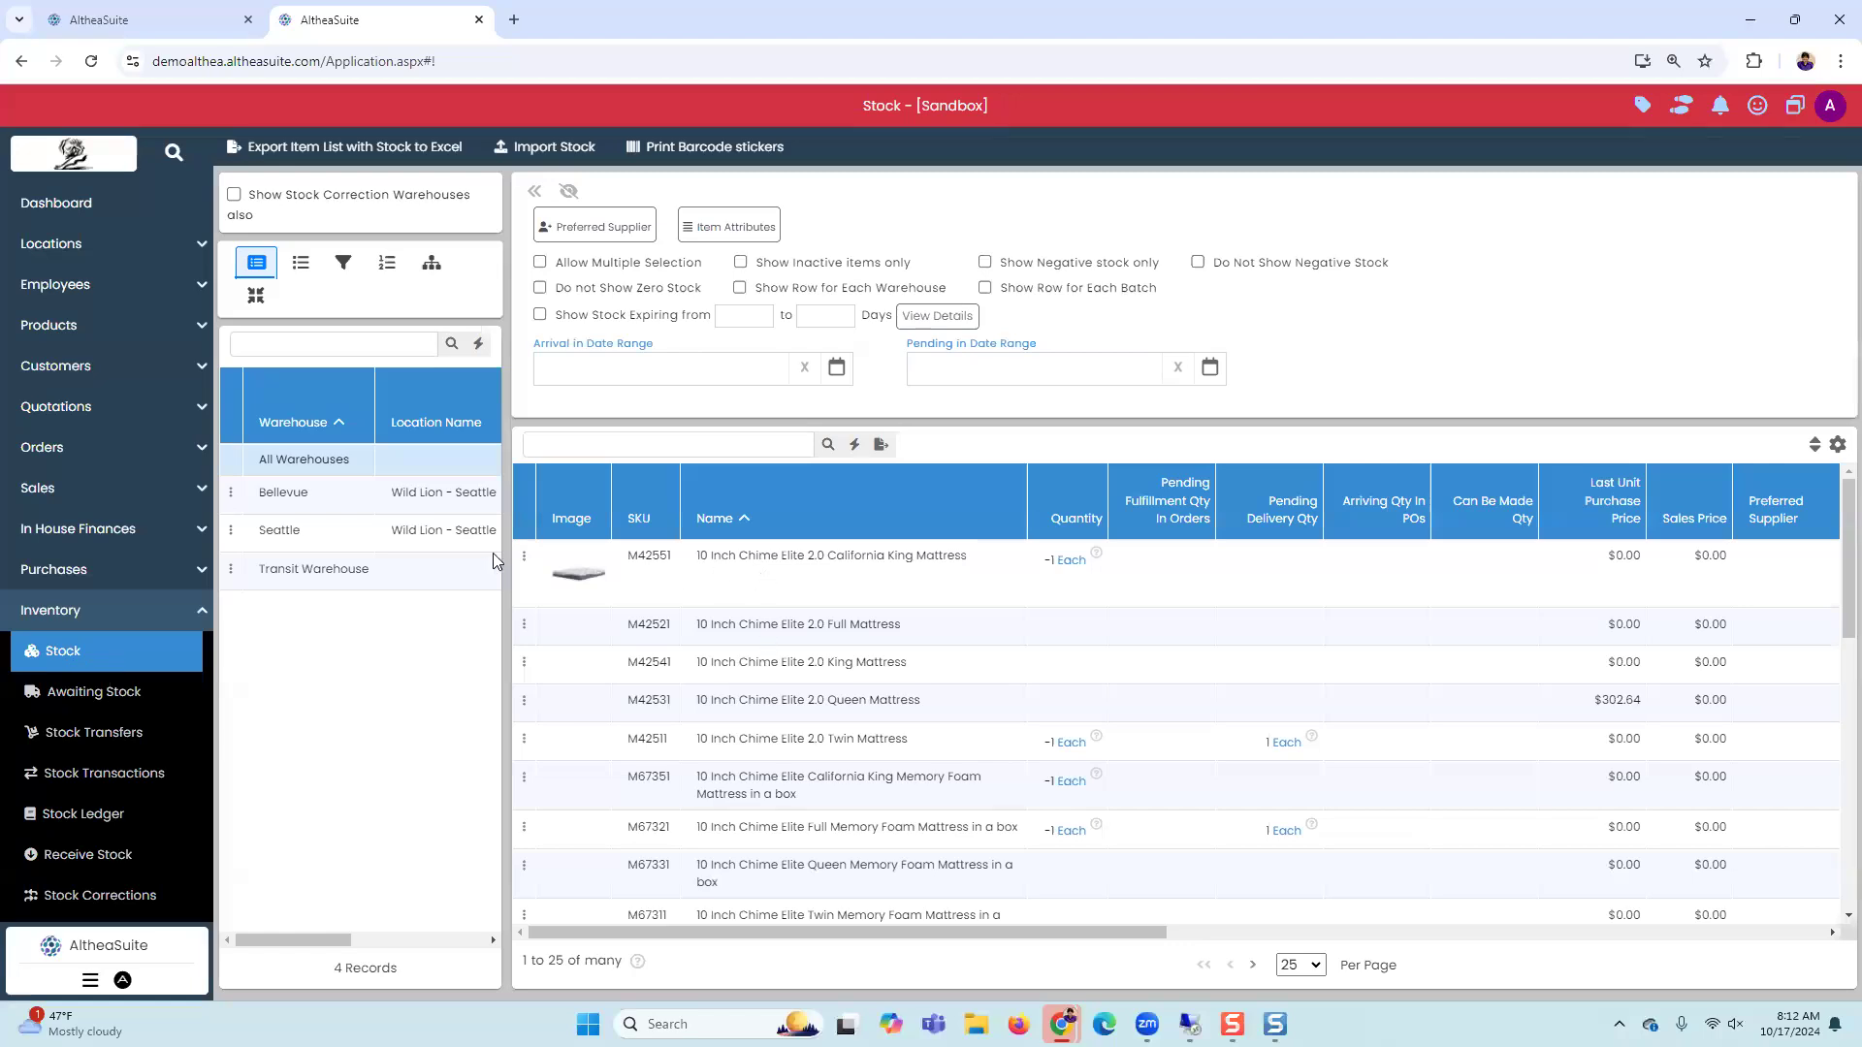
left_click(333, 506)
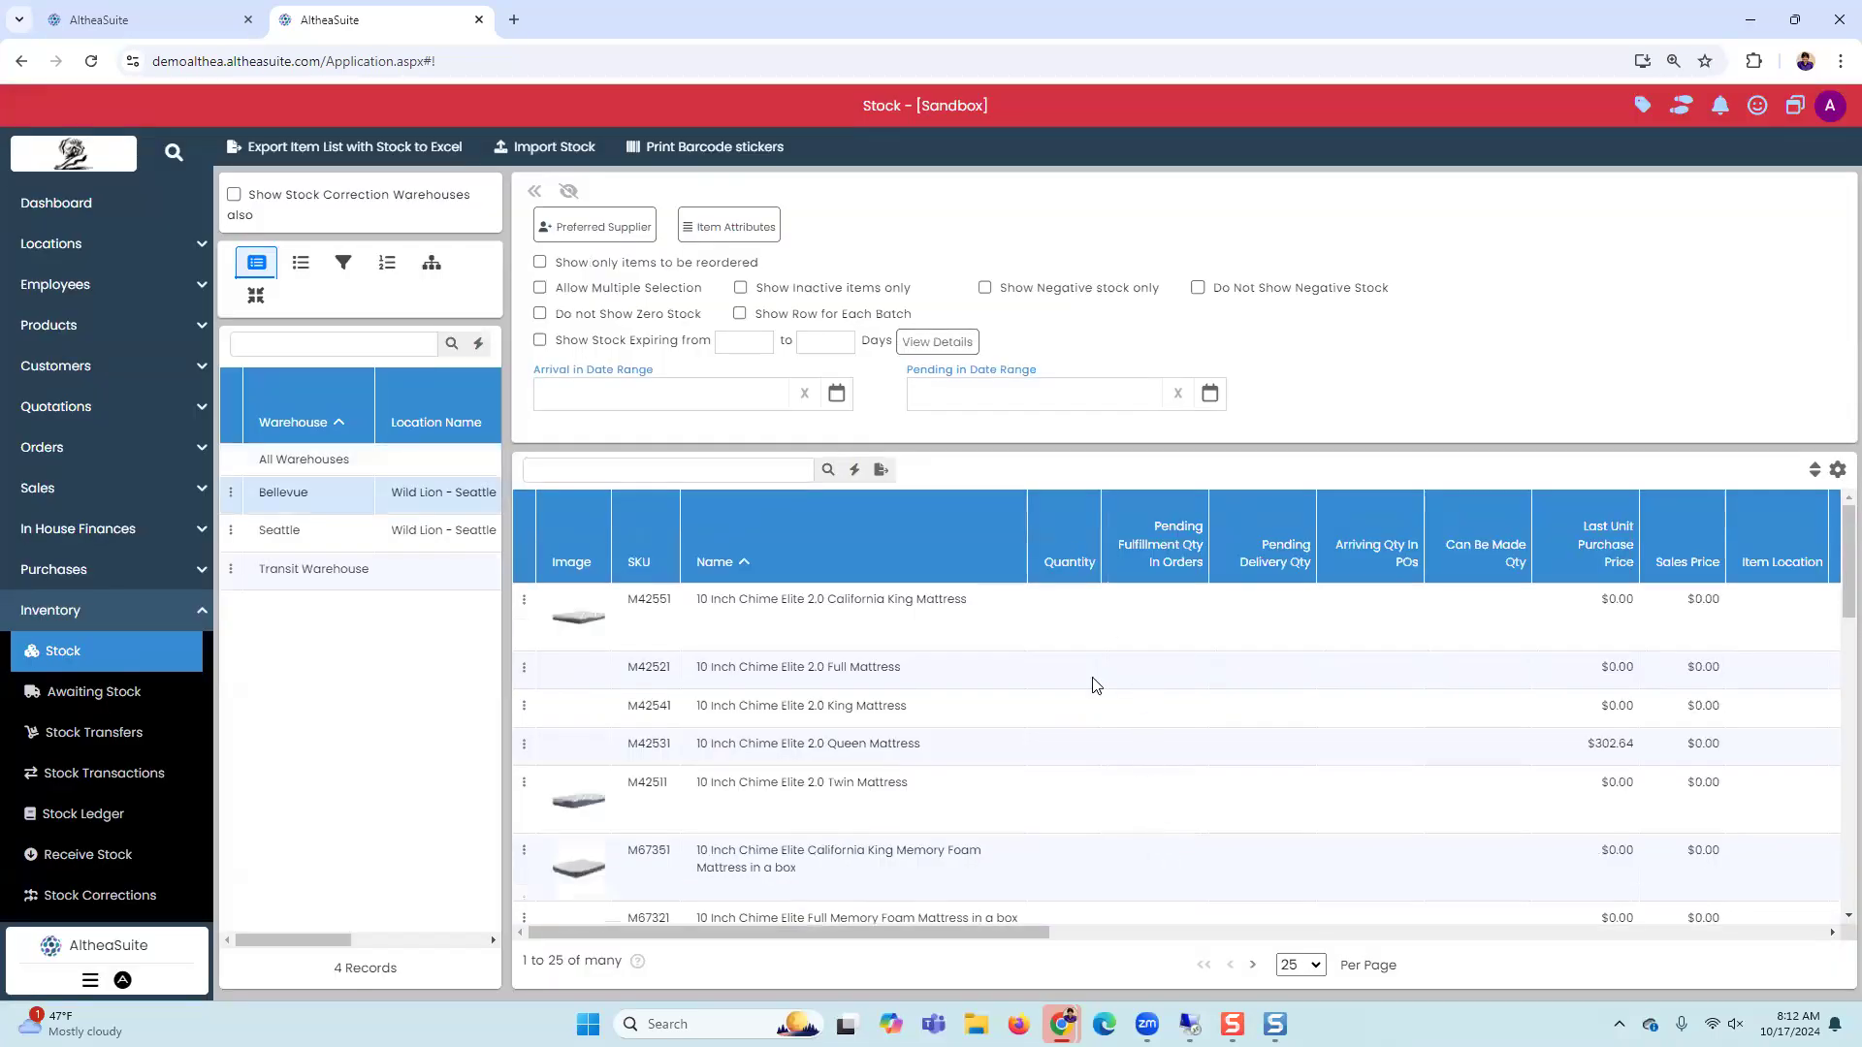
Step: Review the Bellevue items in stock with zero and negative quantities hidden
left_click(615, 317)
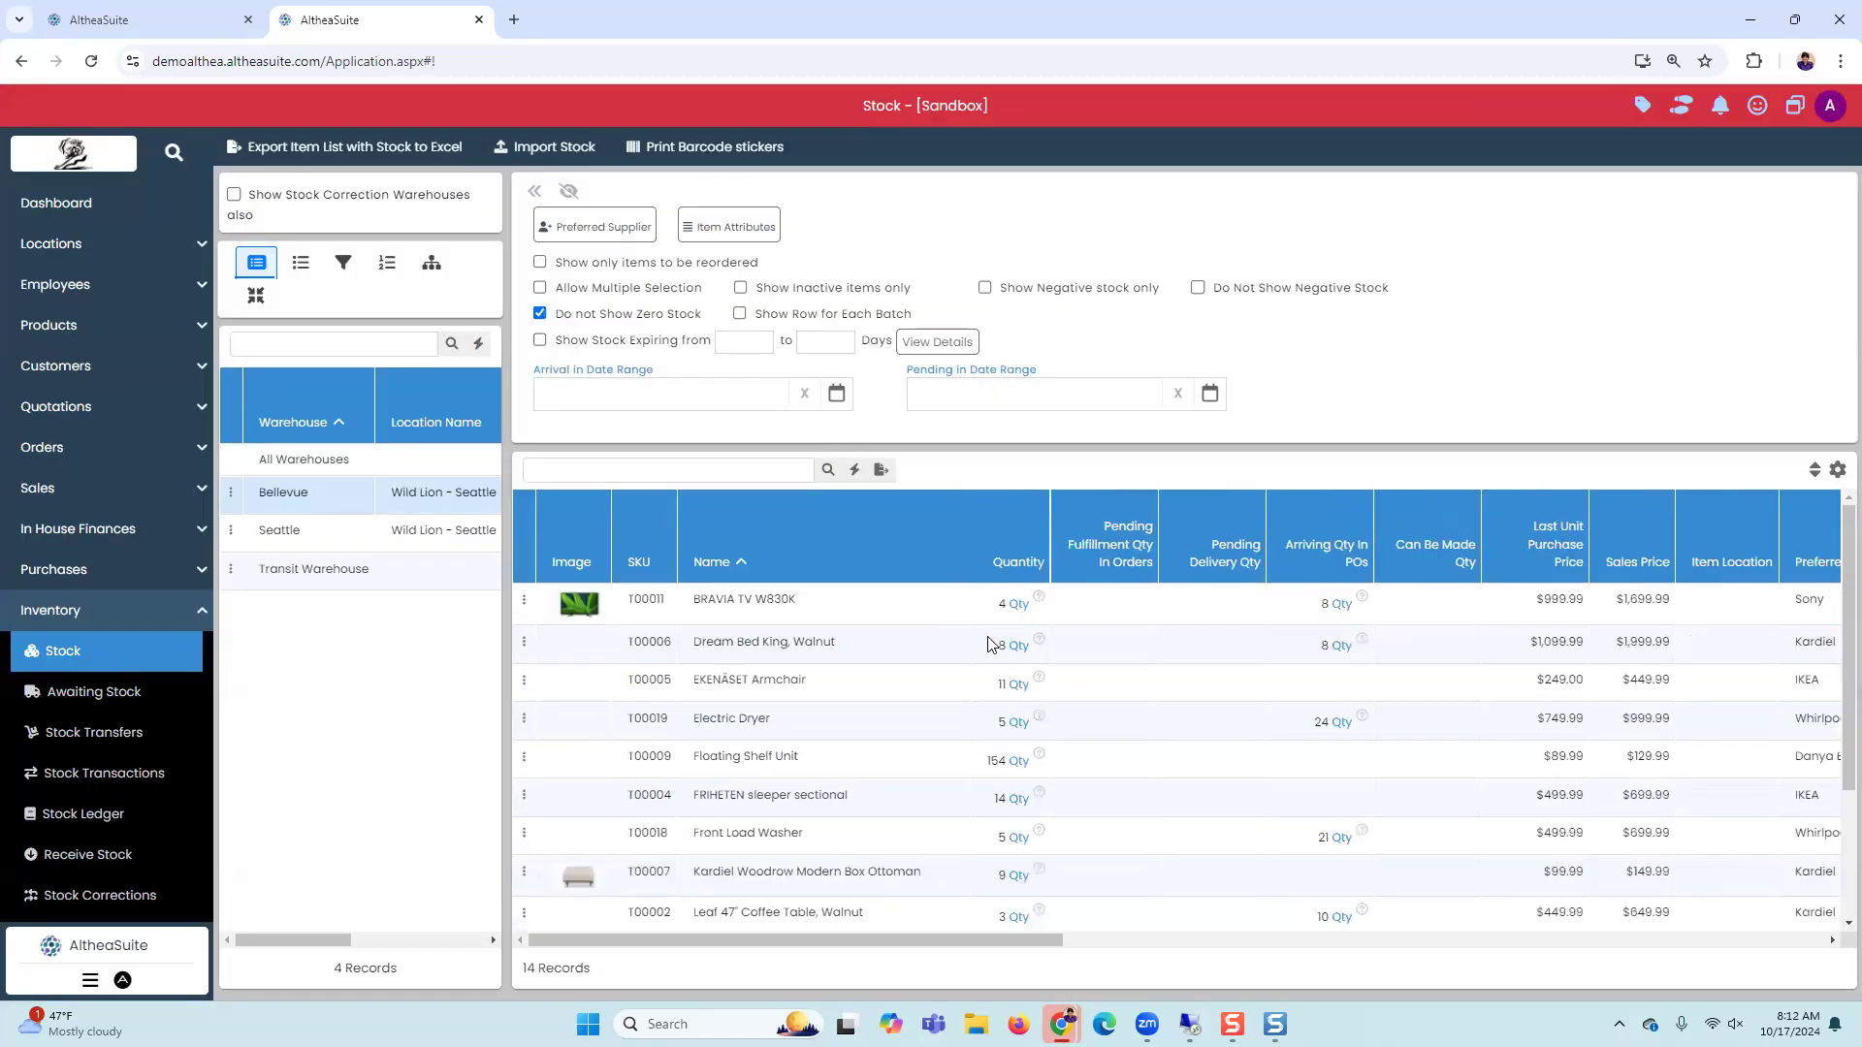
left_click(1279, 290)
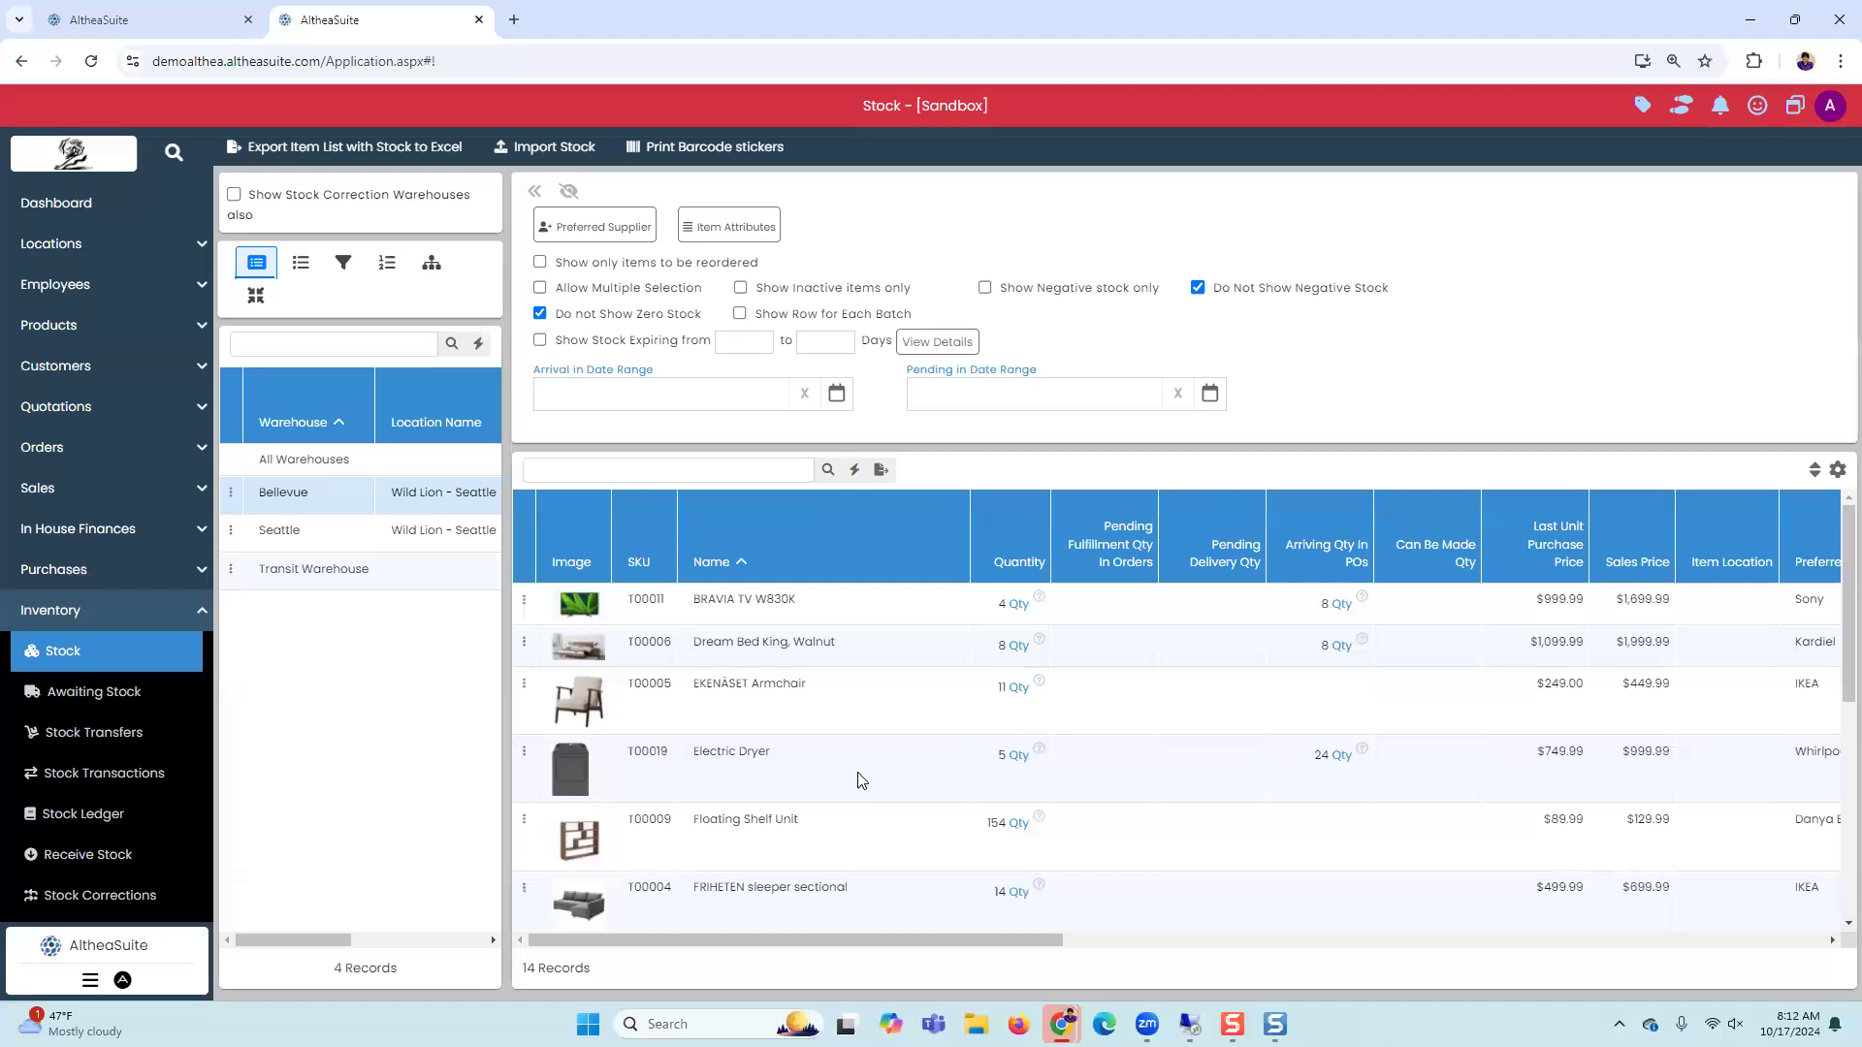
scroll(862, 777, "down", 5)
scroll(862, 781, "up", 6)
left_click(1200, 288)
Step: Show only the Bellevue items to be reordered and examine their current quantities and reorder levels
left_click(683, 263)
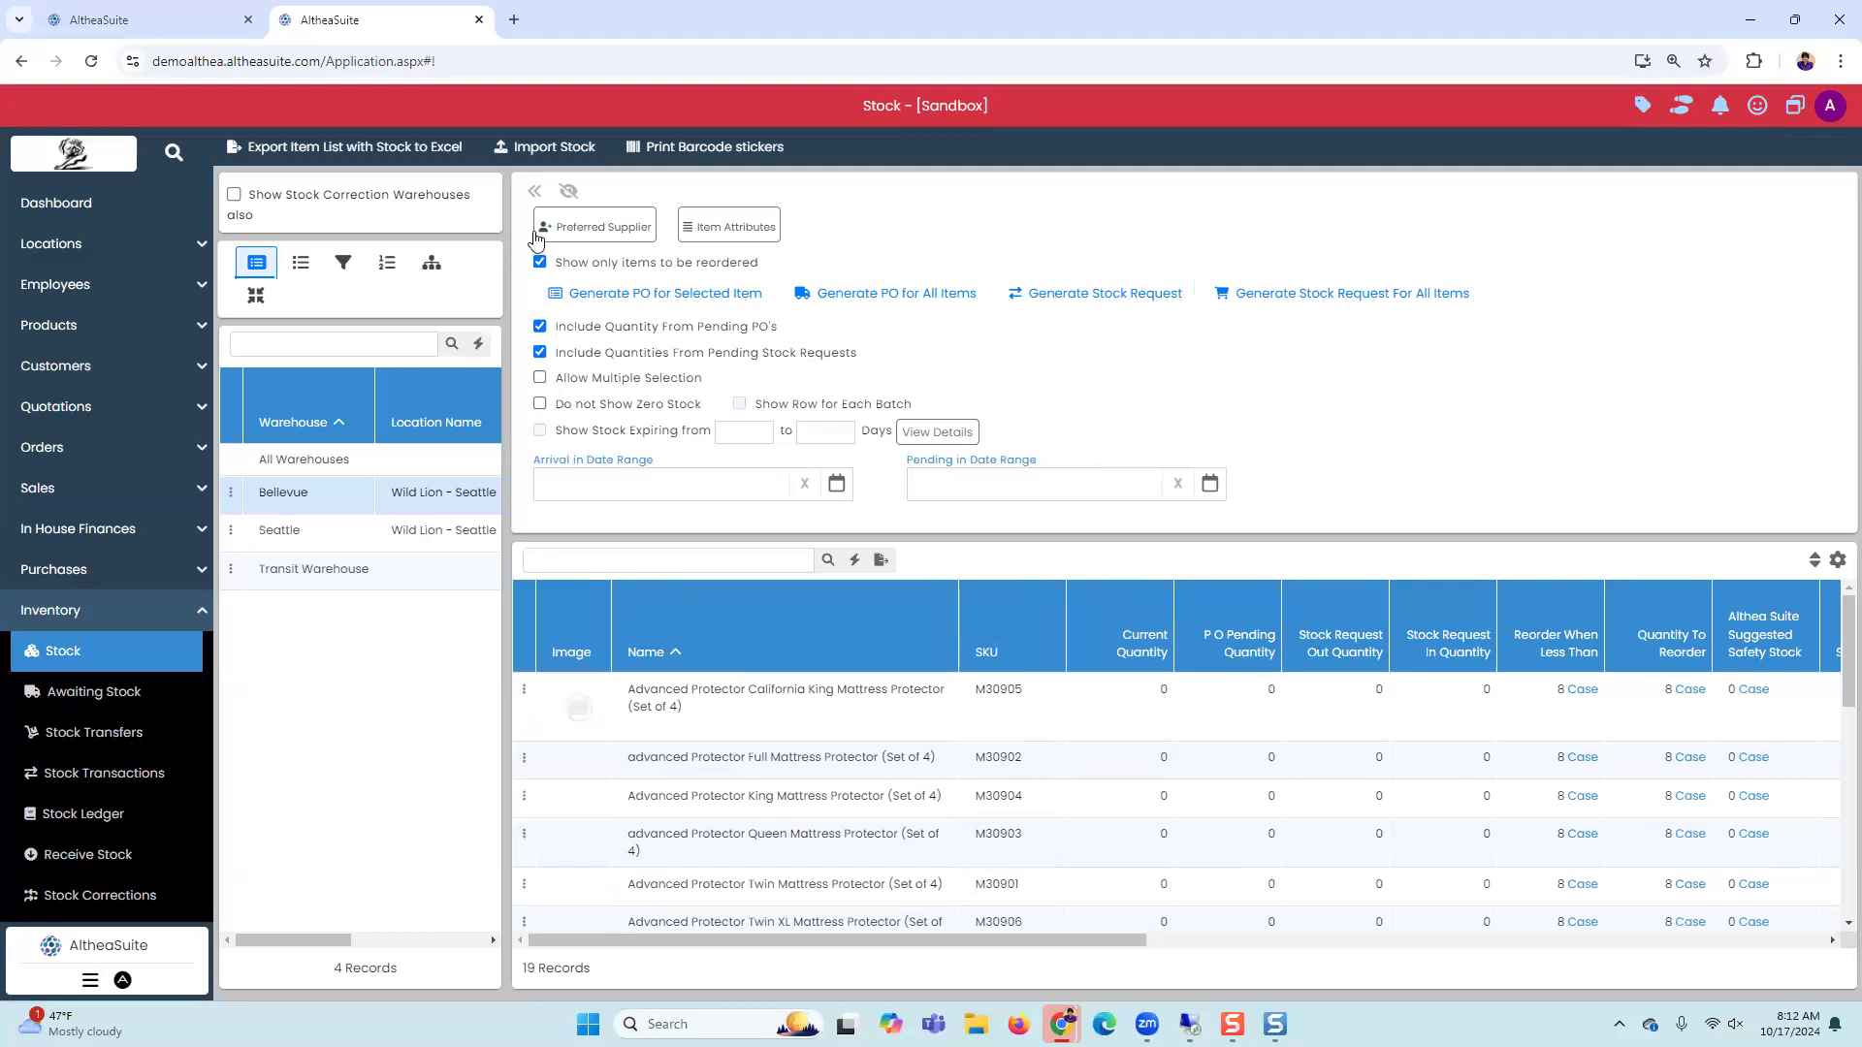
left_click(568, 192)
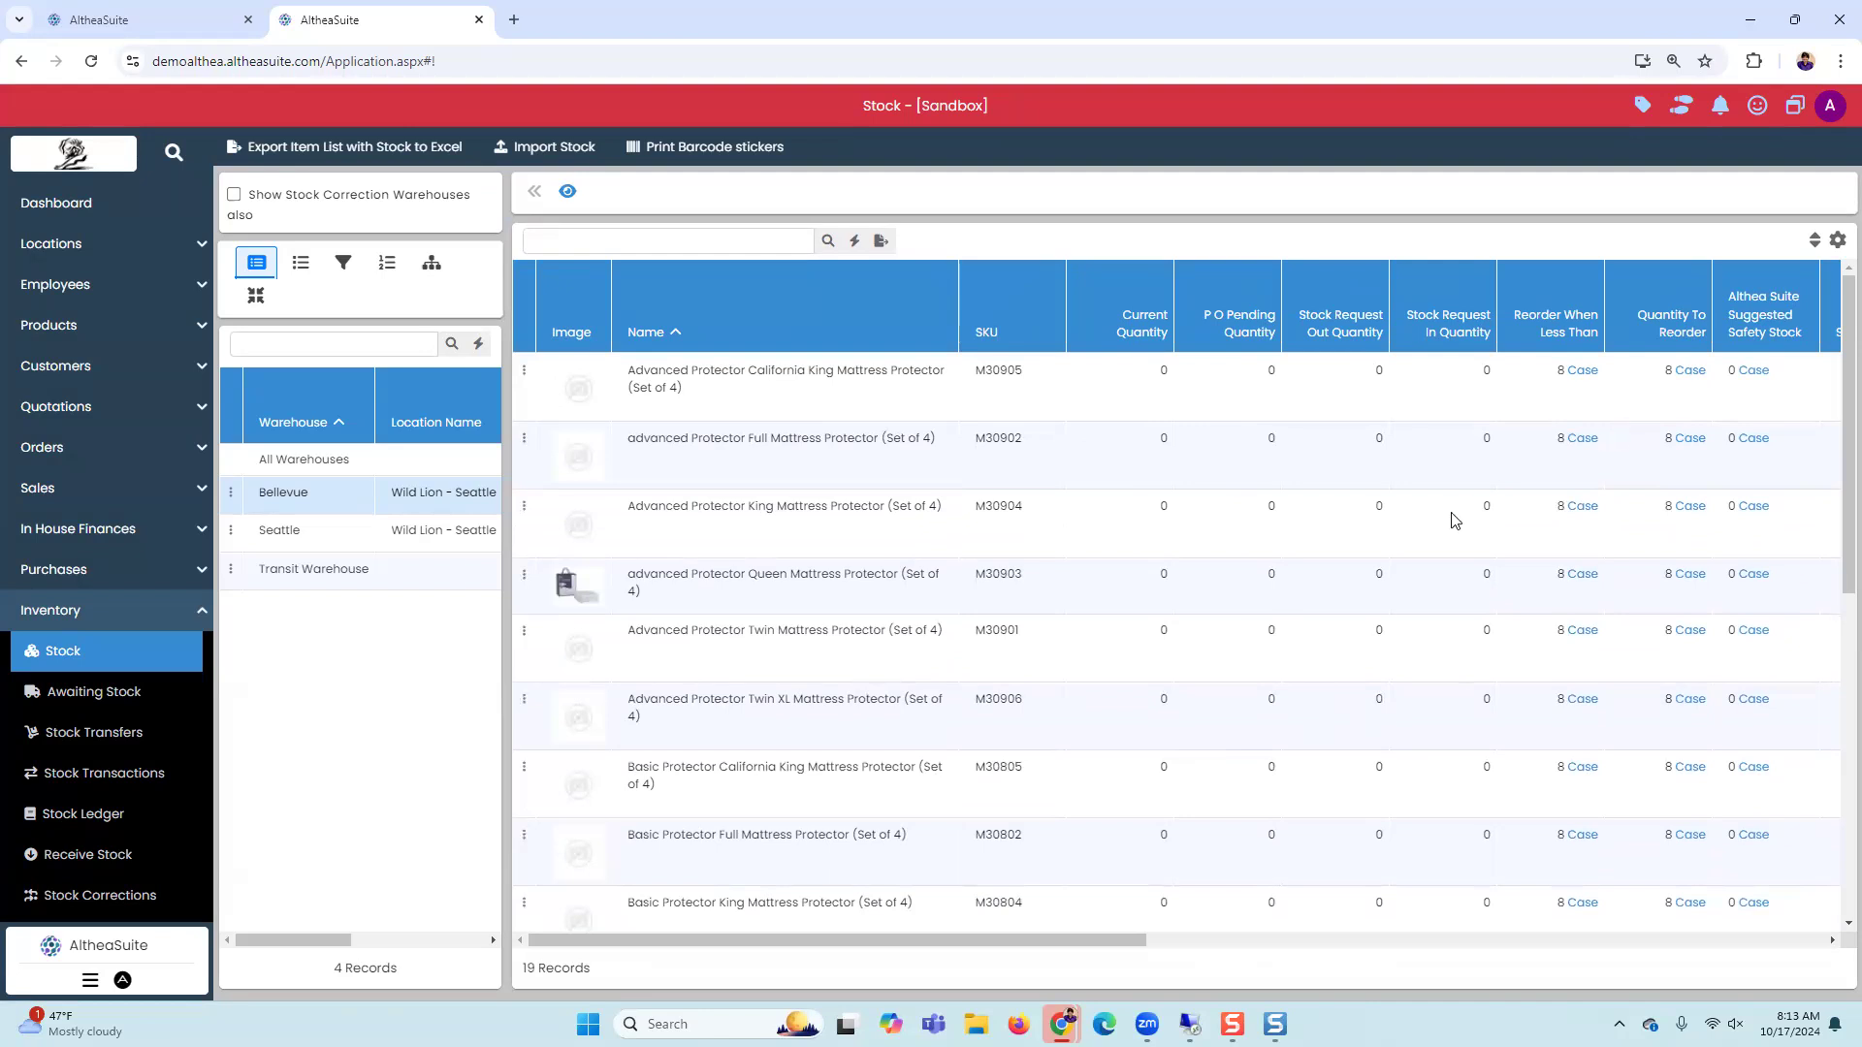
left_click(569, 197)
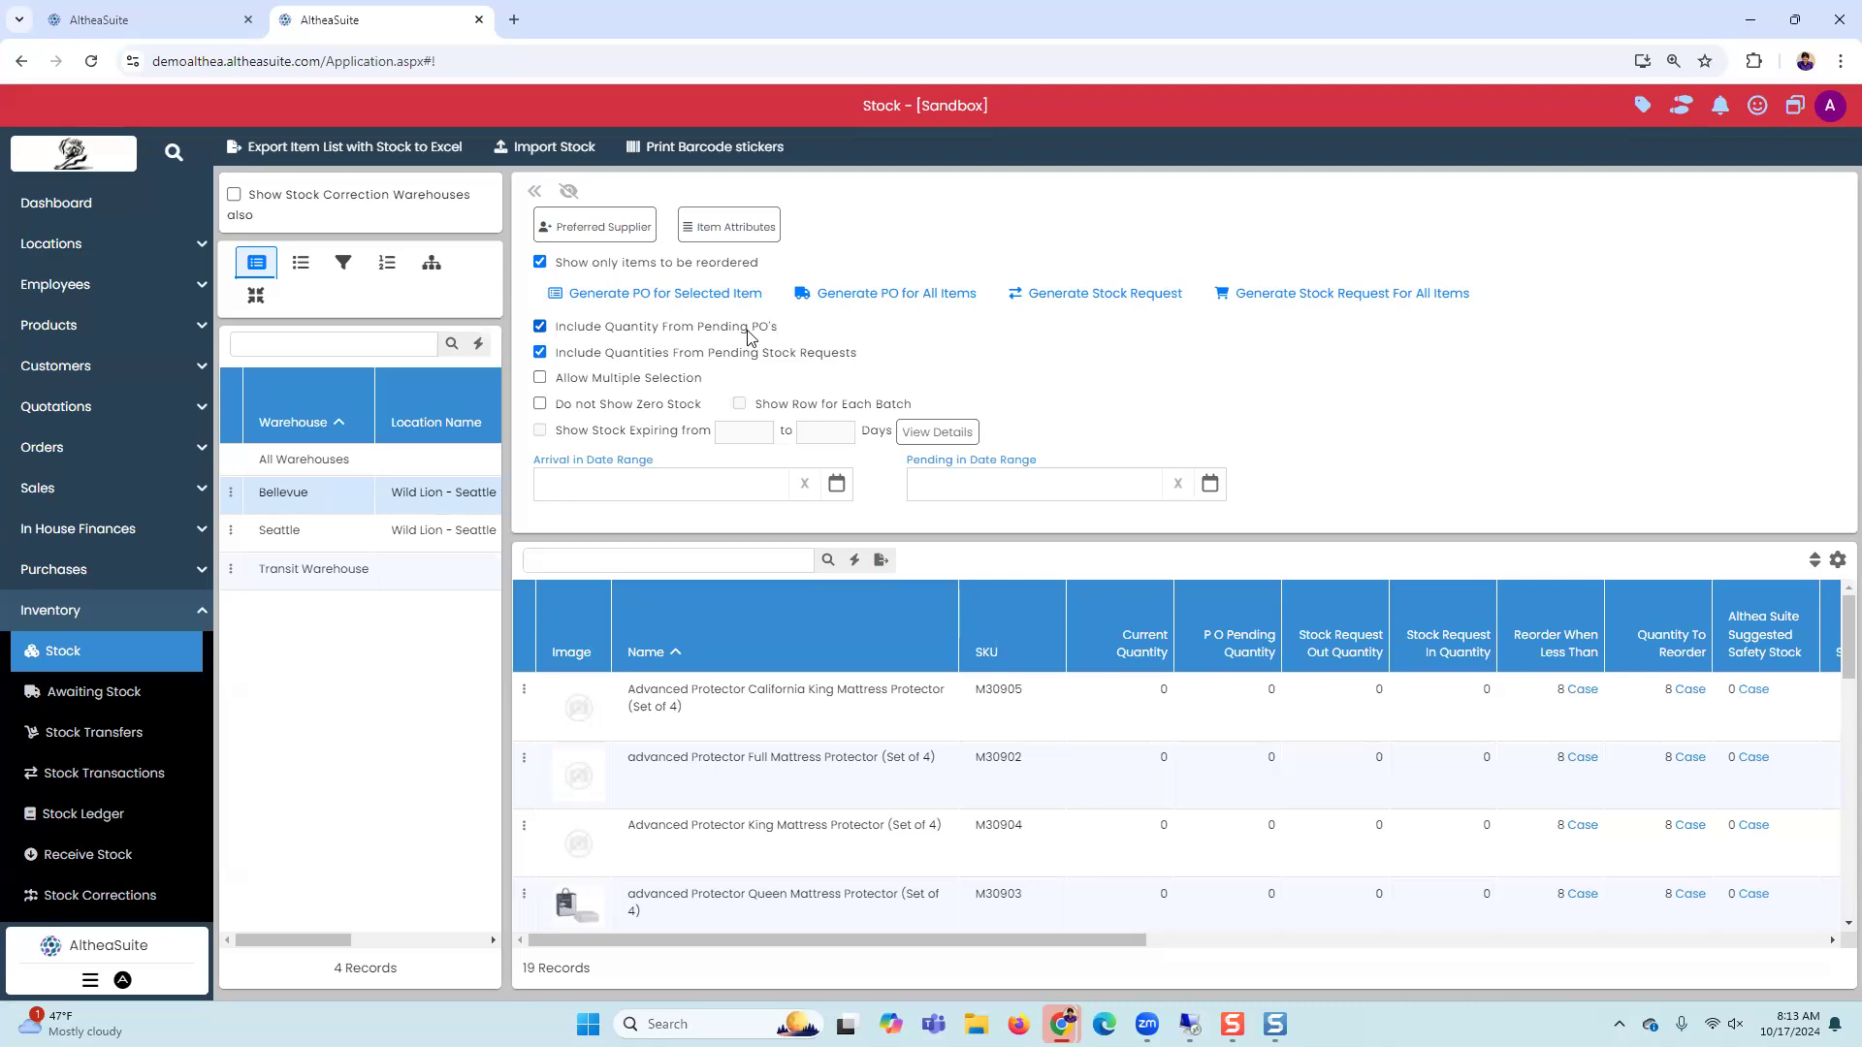
Step: Select all listed items with multiple selection and generate purchase orders for all items from the preferred supplier, delivered to Bellevue
left_click(631, 384)
left_click(558, 653)
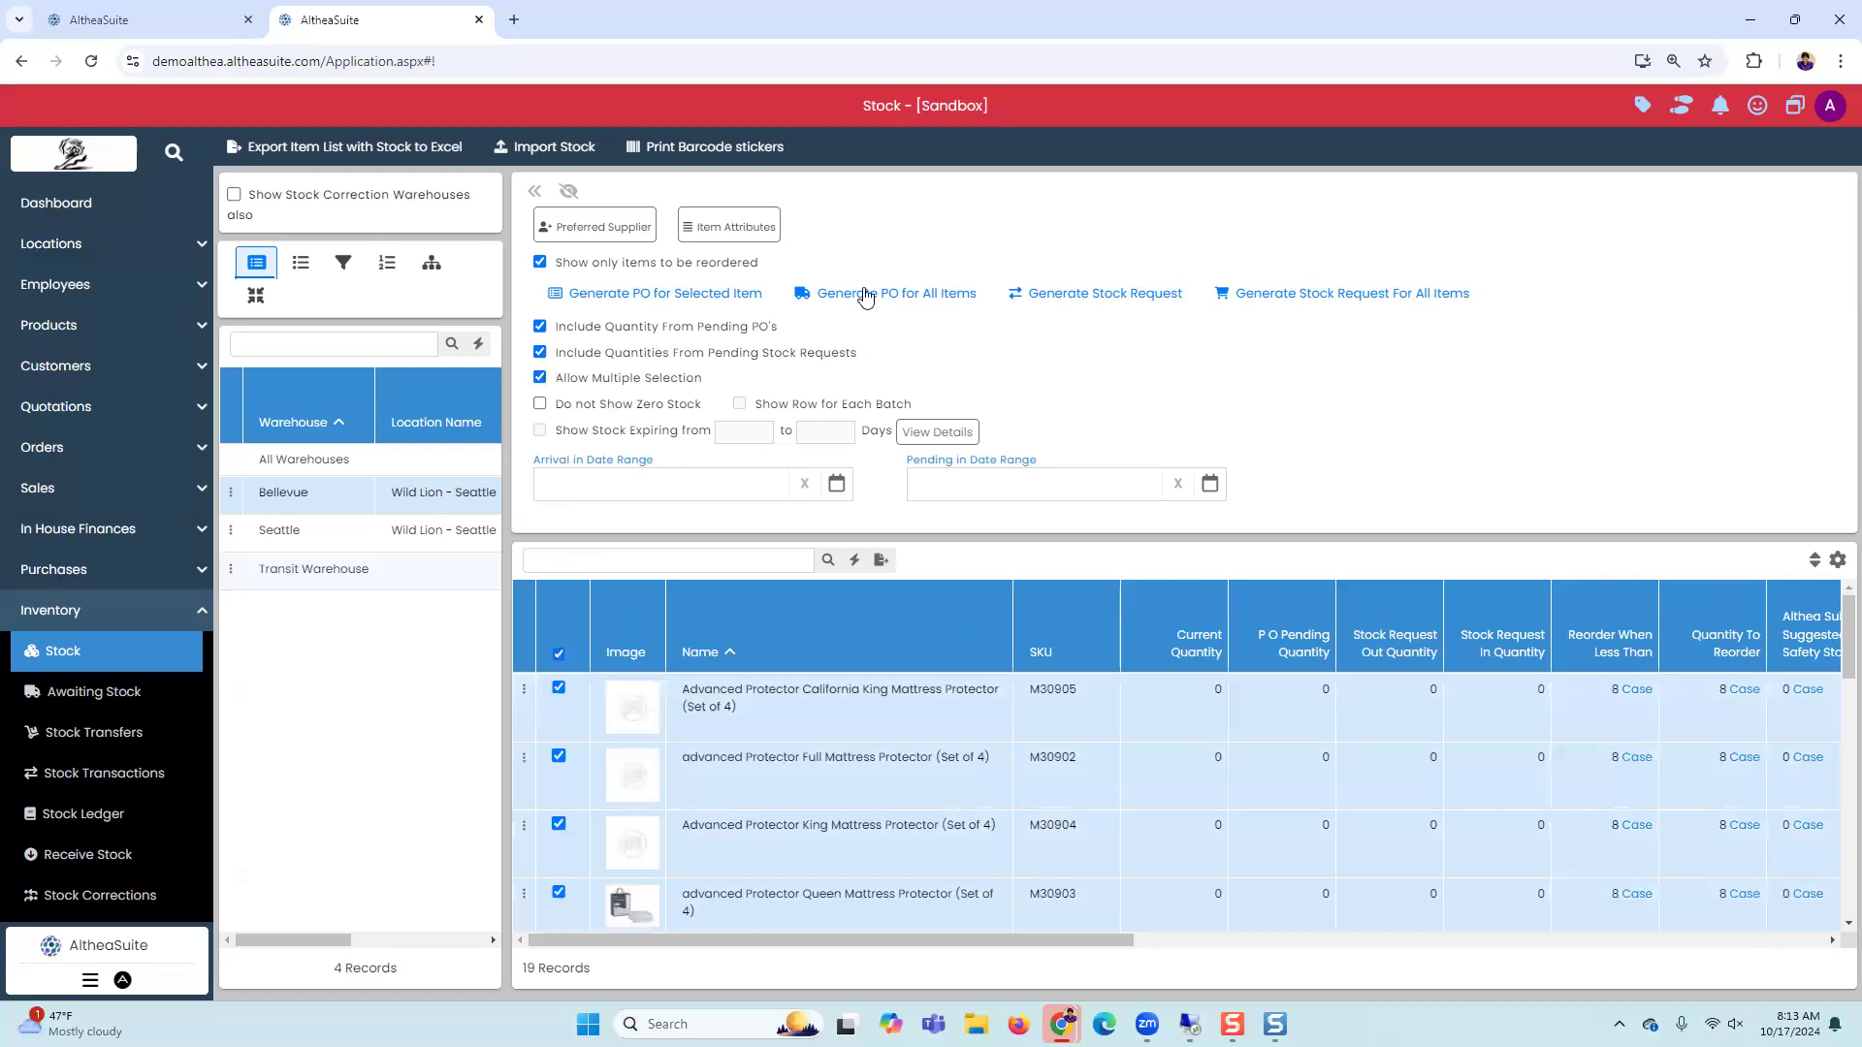
left_click(866, 295)
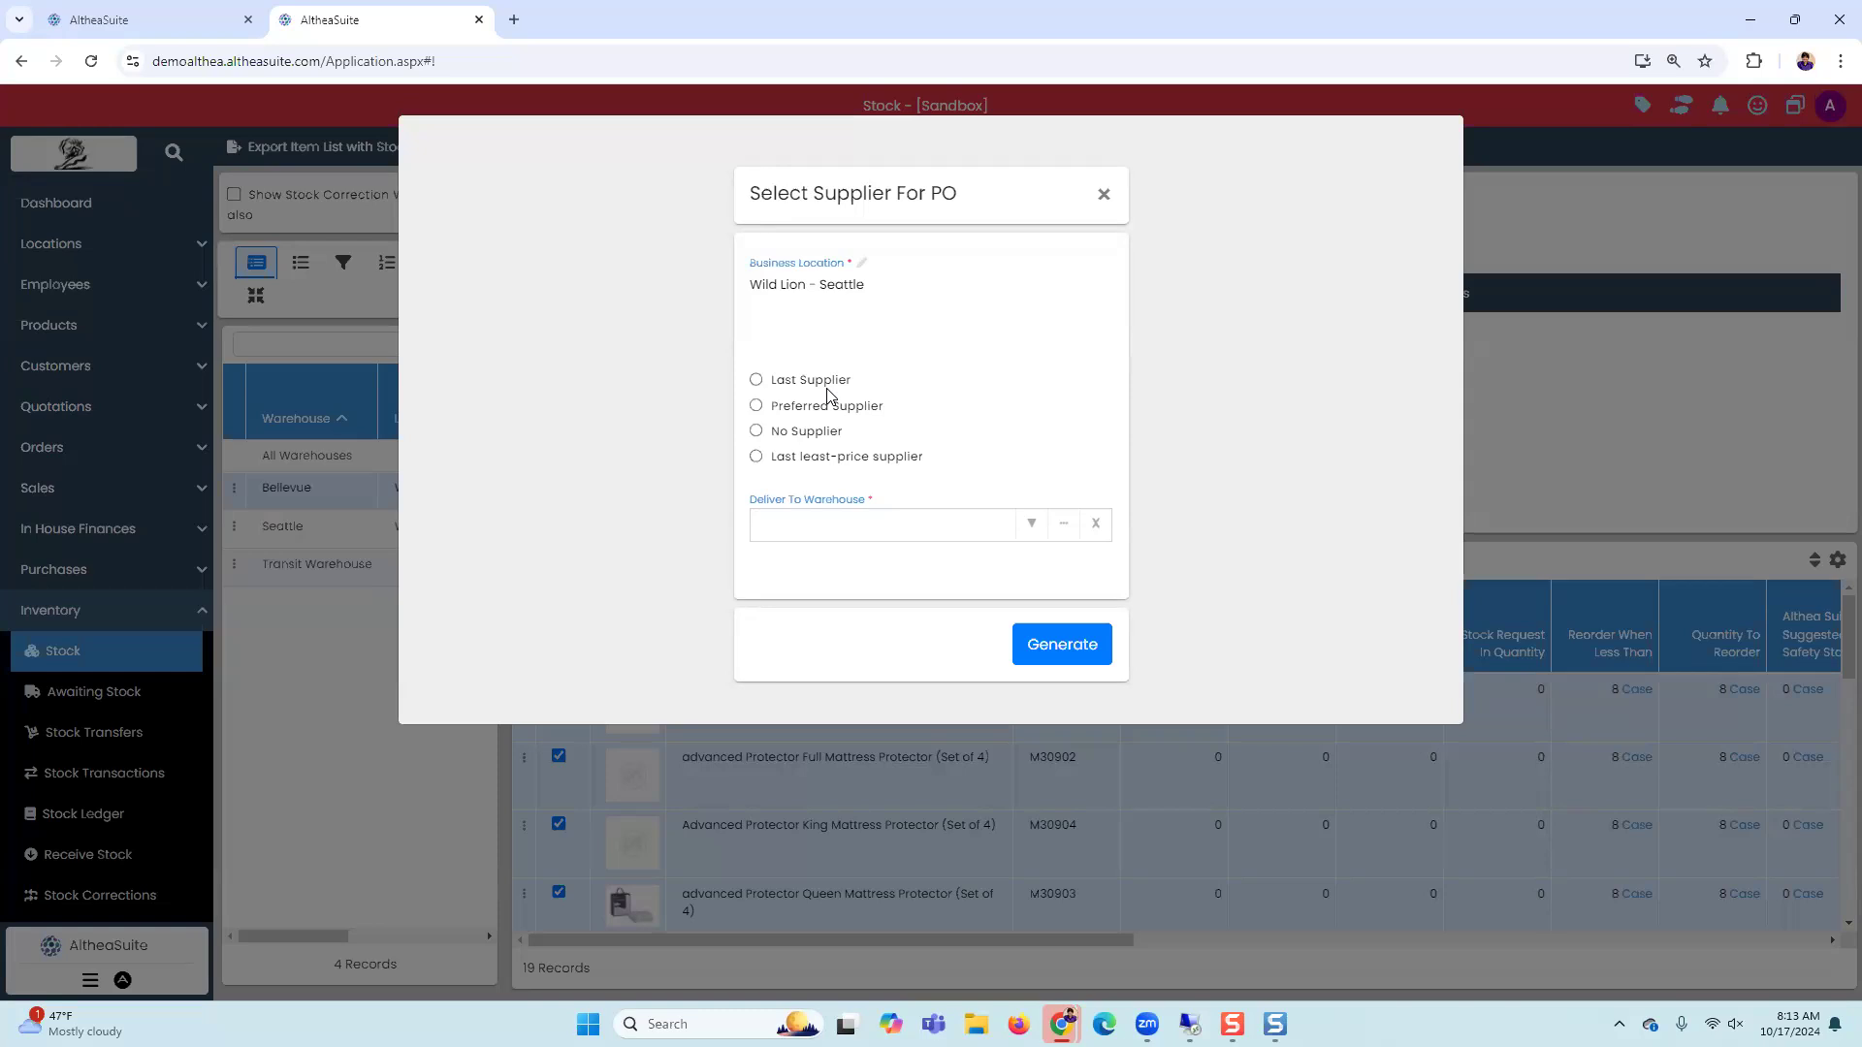
left_click(834, 409)
left_click(1035, 526)
left_click(951, 559)
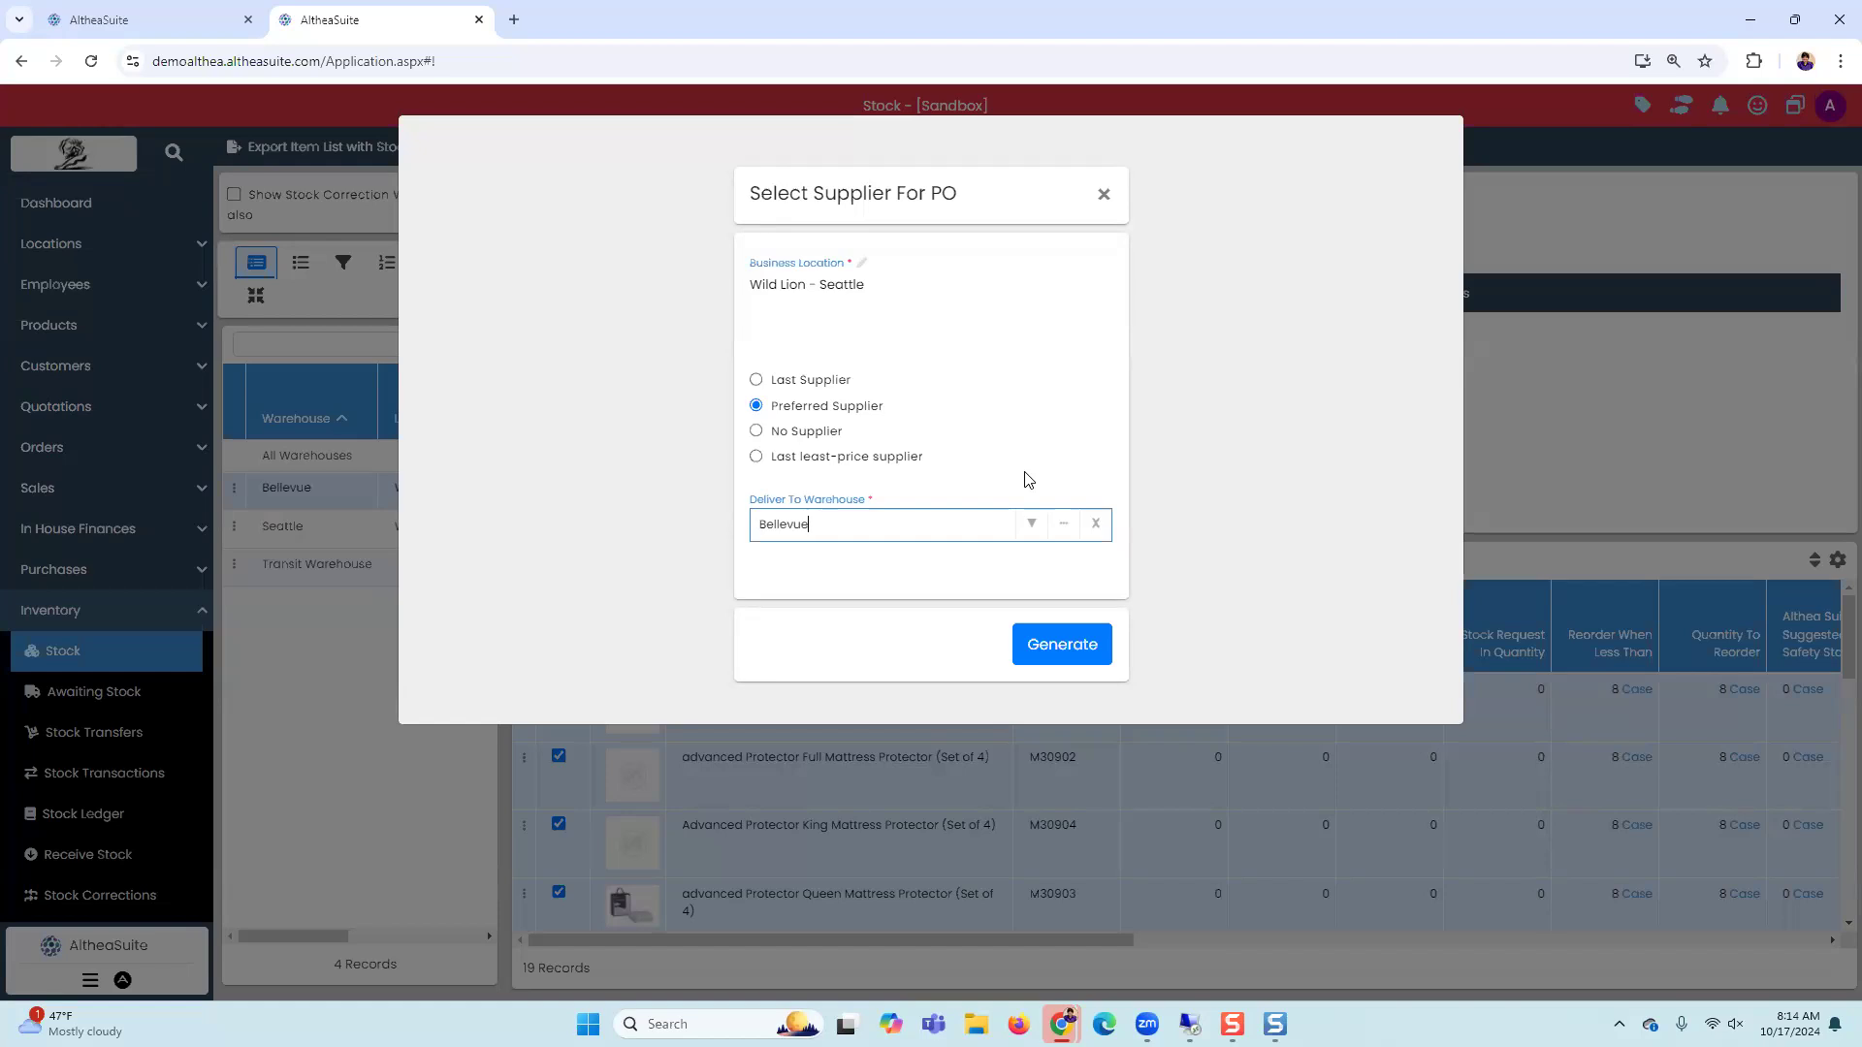
left_click(1052, 647)
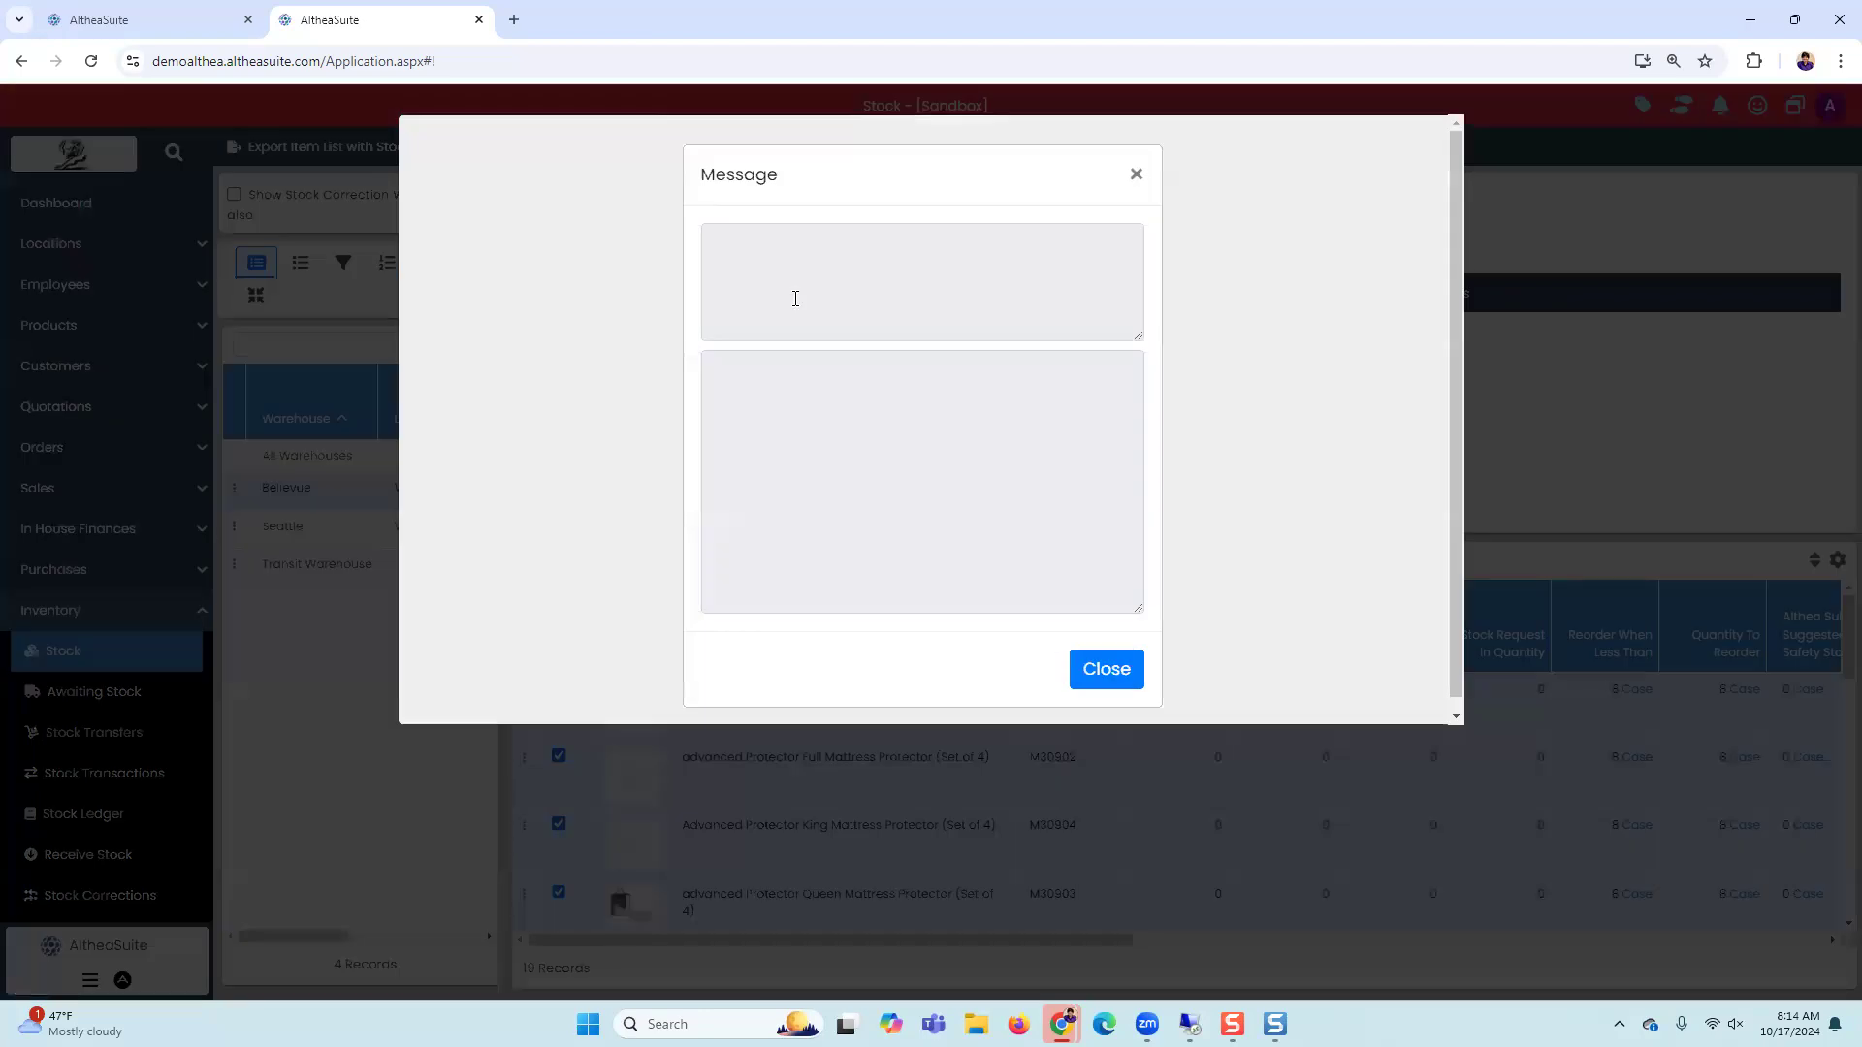
Step: Read through the messages from the purchase order generation for each item and close them
scroll(906, 560, "down", 2)
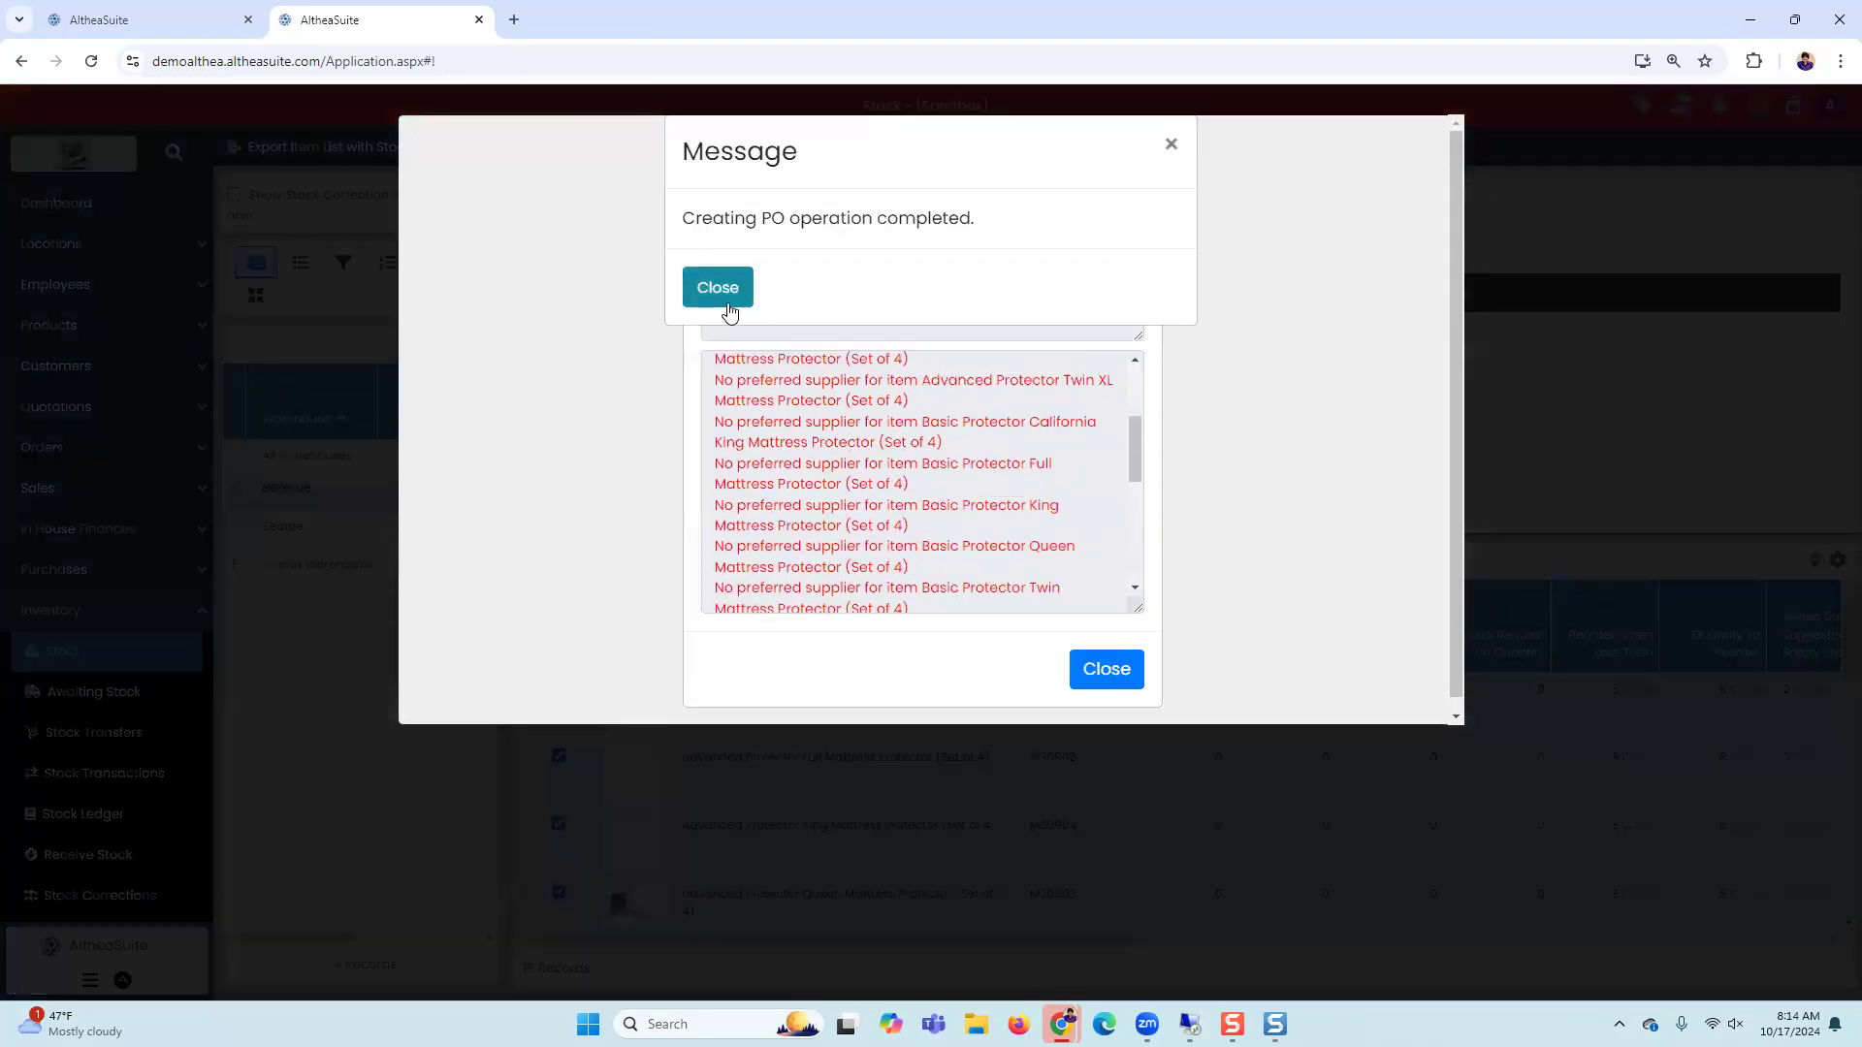
left_click(718, 296)
scroll(1100, 433, "up", 2)
left_click(1100, 433)
scroll(1086, 450, "down", 4)
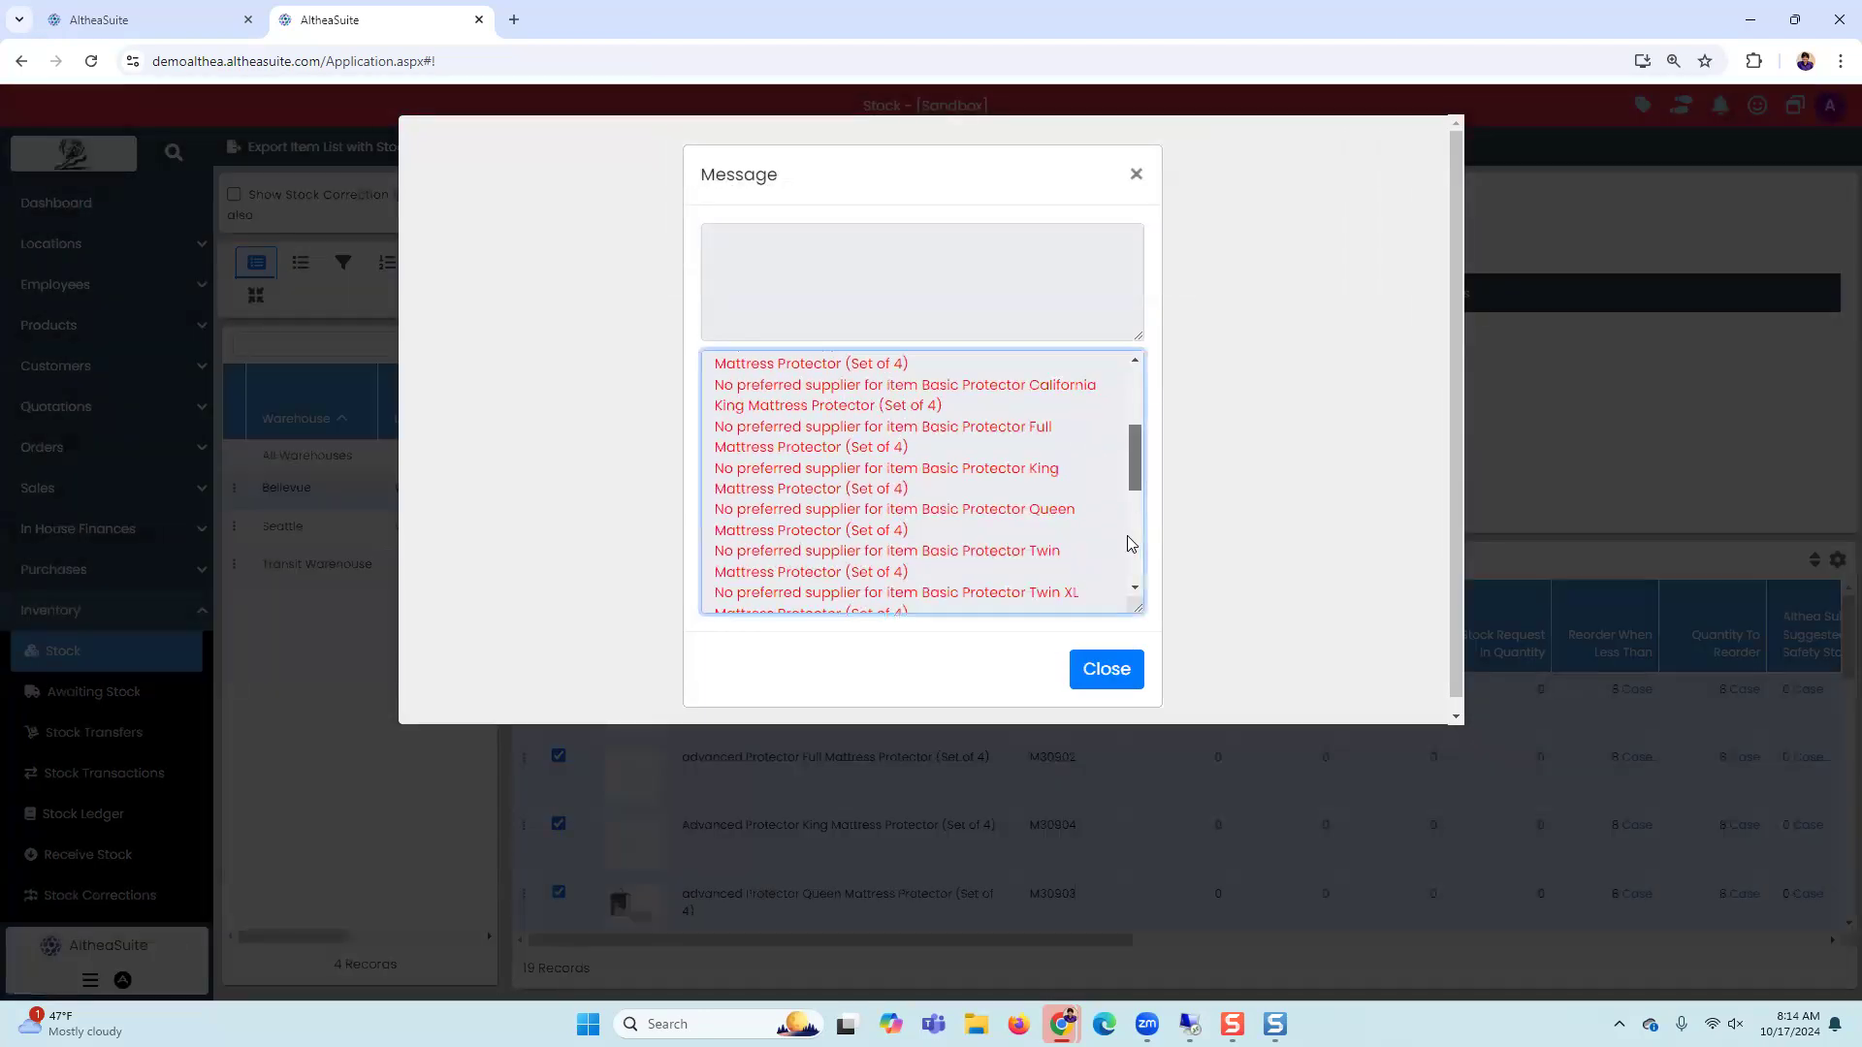
scroll(1075, 468, "up", 4)
left_click(1136, 180)
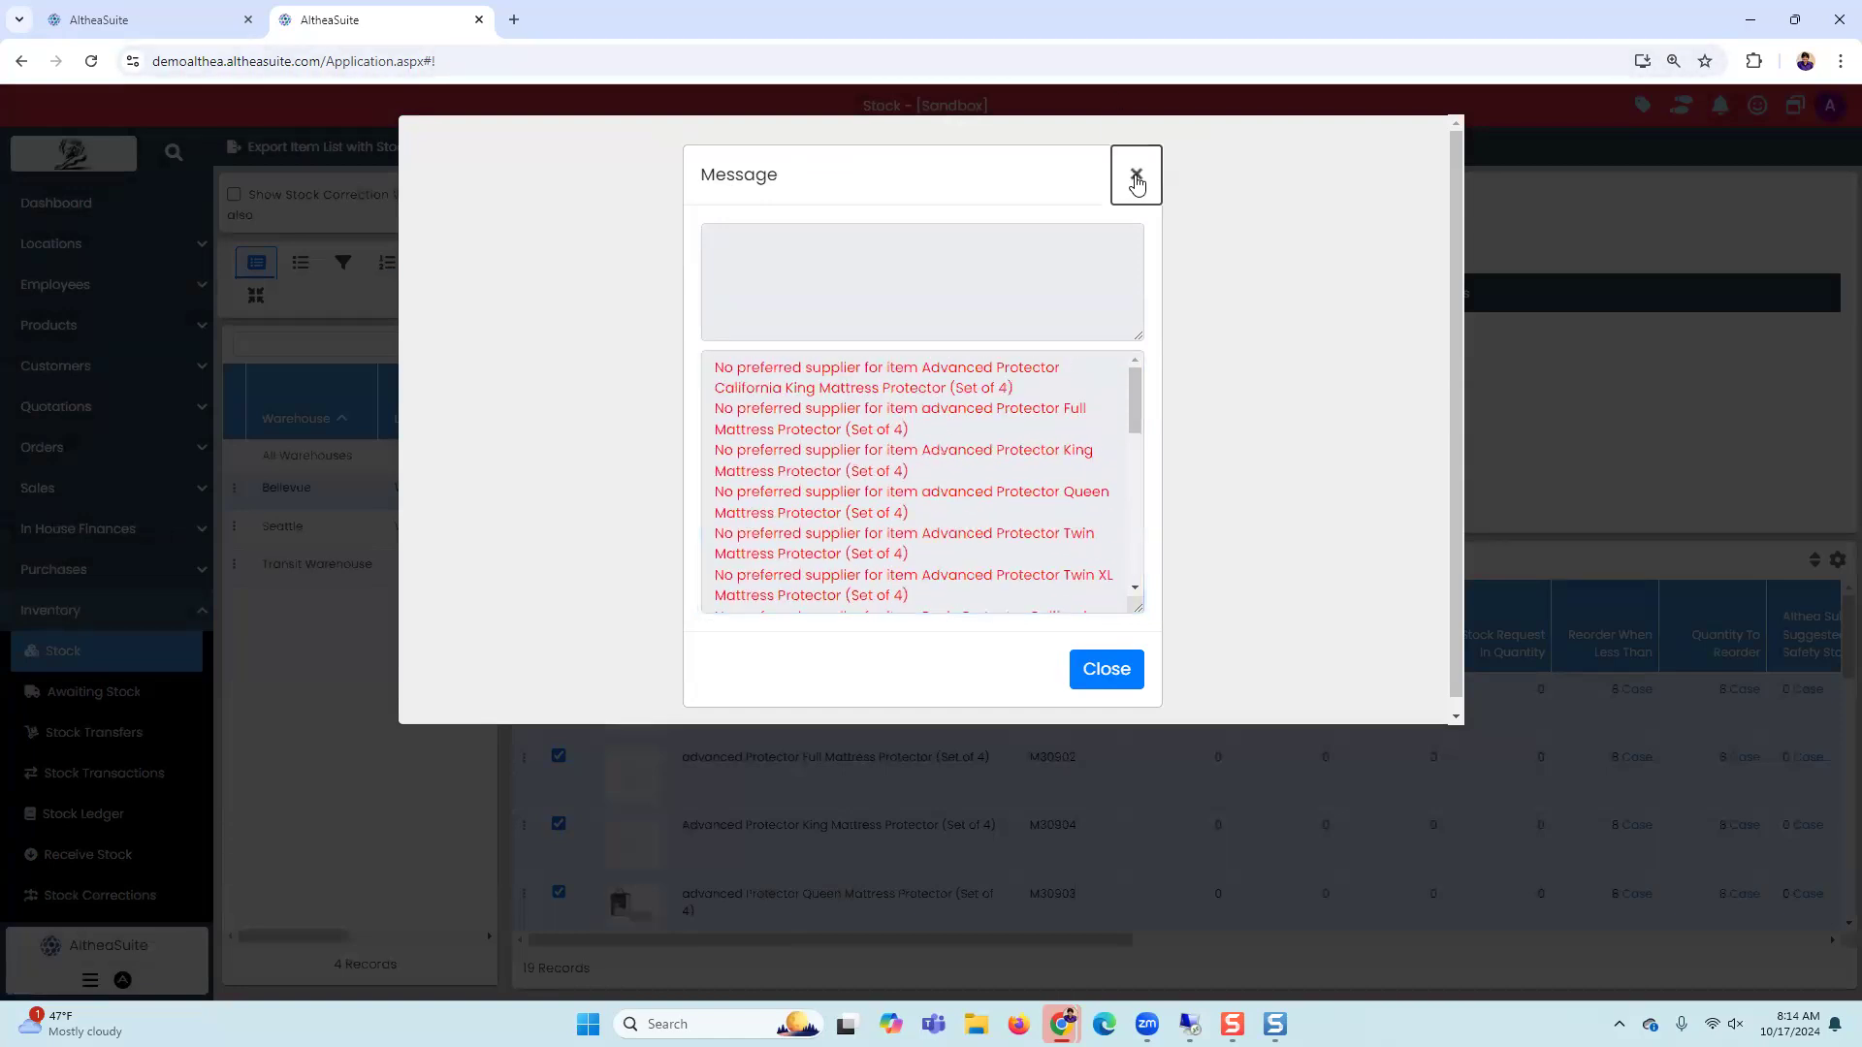
left_click(1136, 181)
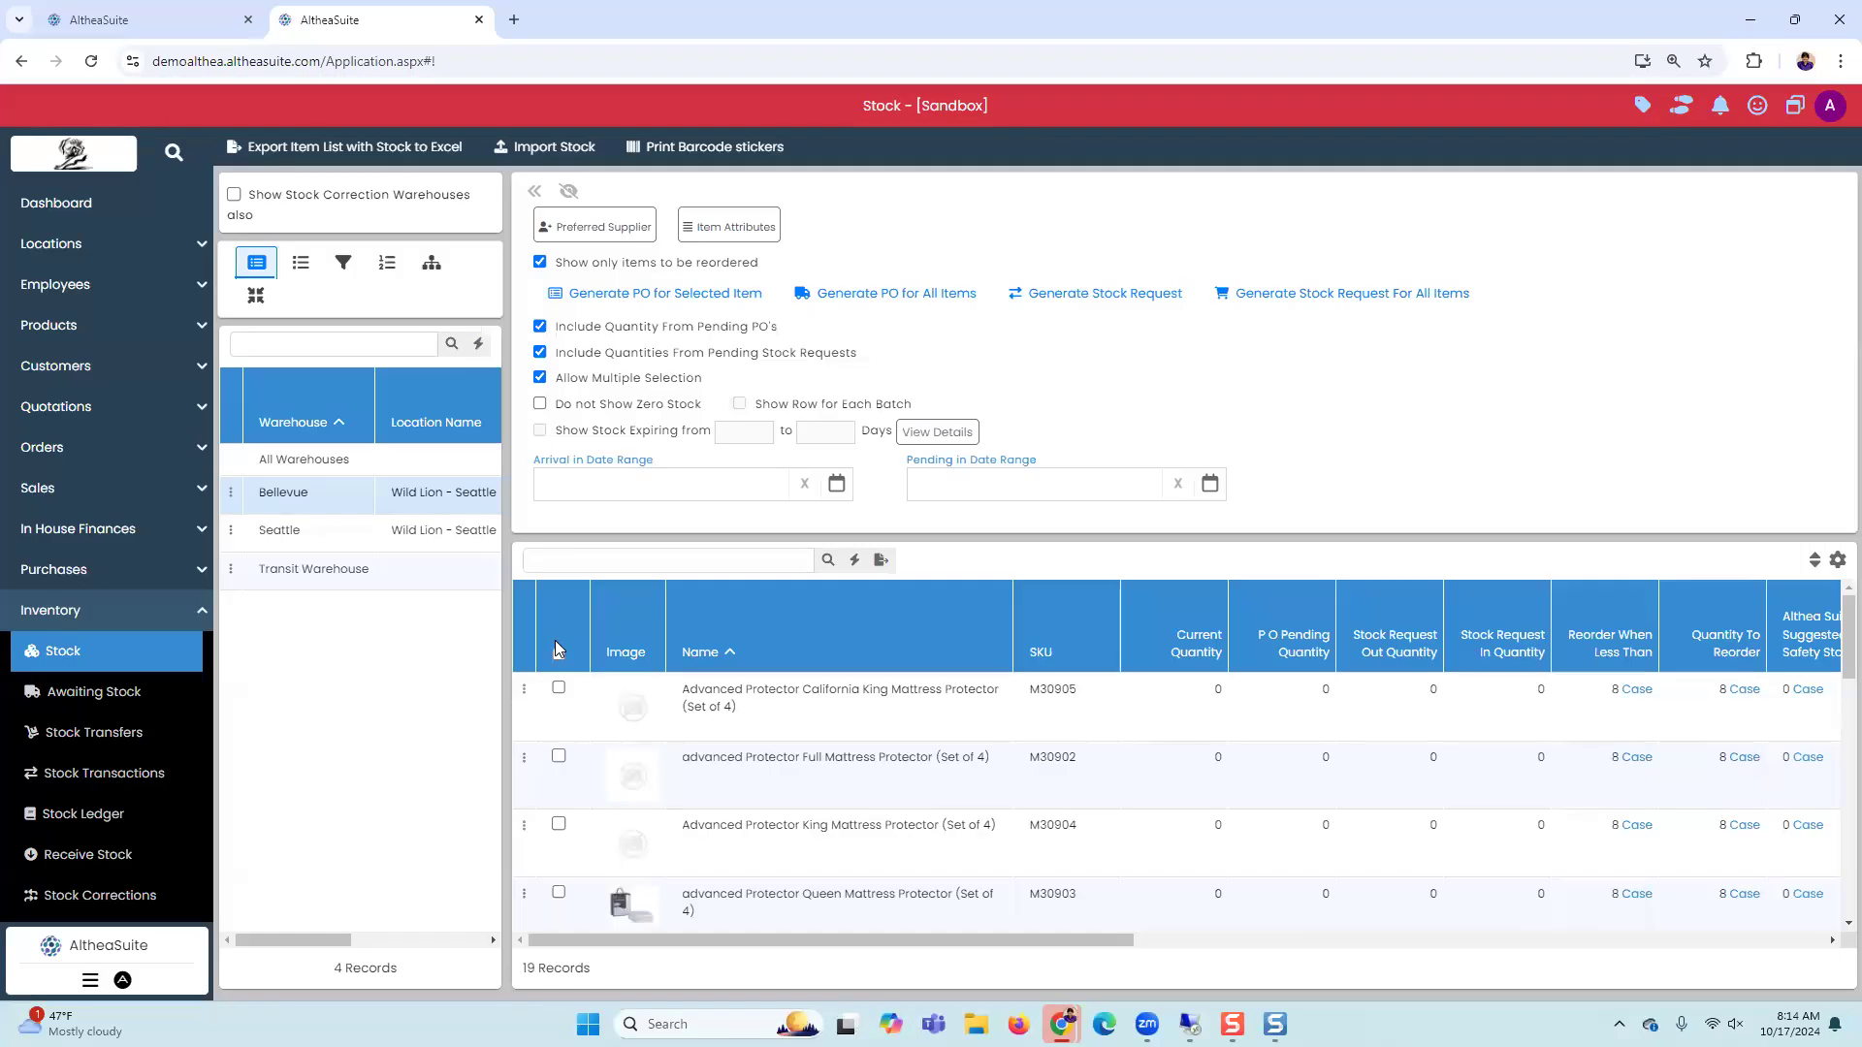
Step: Select all listed reorder items and generate a purchase order for them with No Supplier, delivered to the Bellevue warehouse
left_click(558, 654)
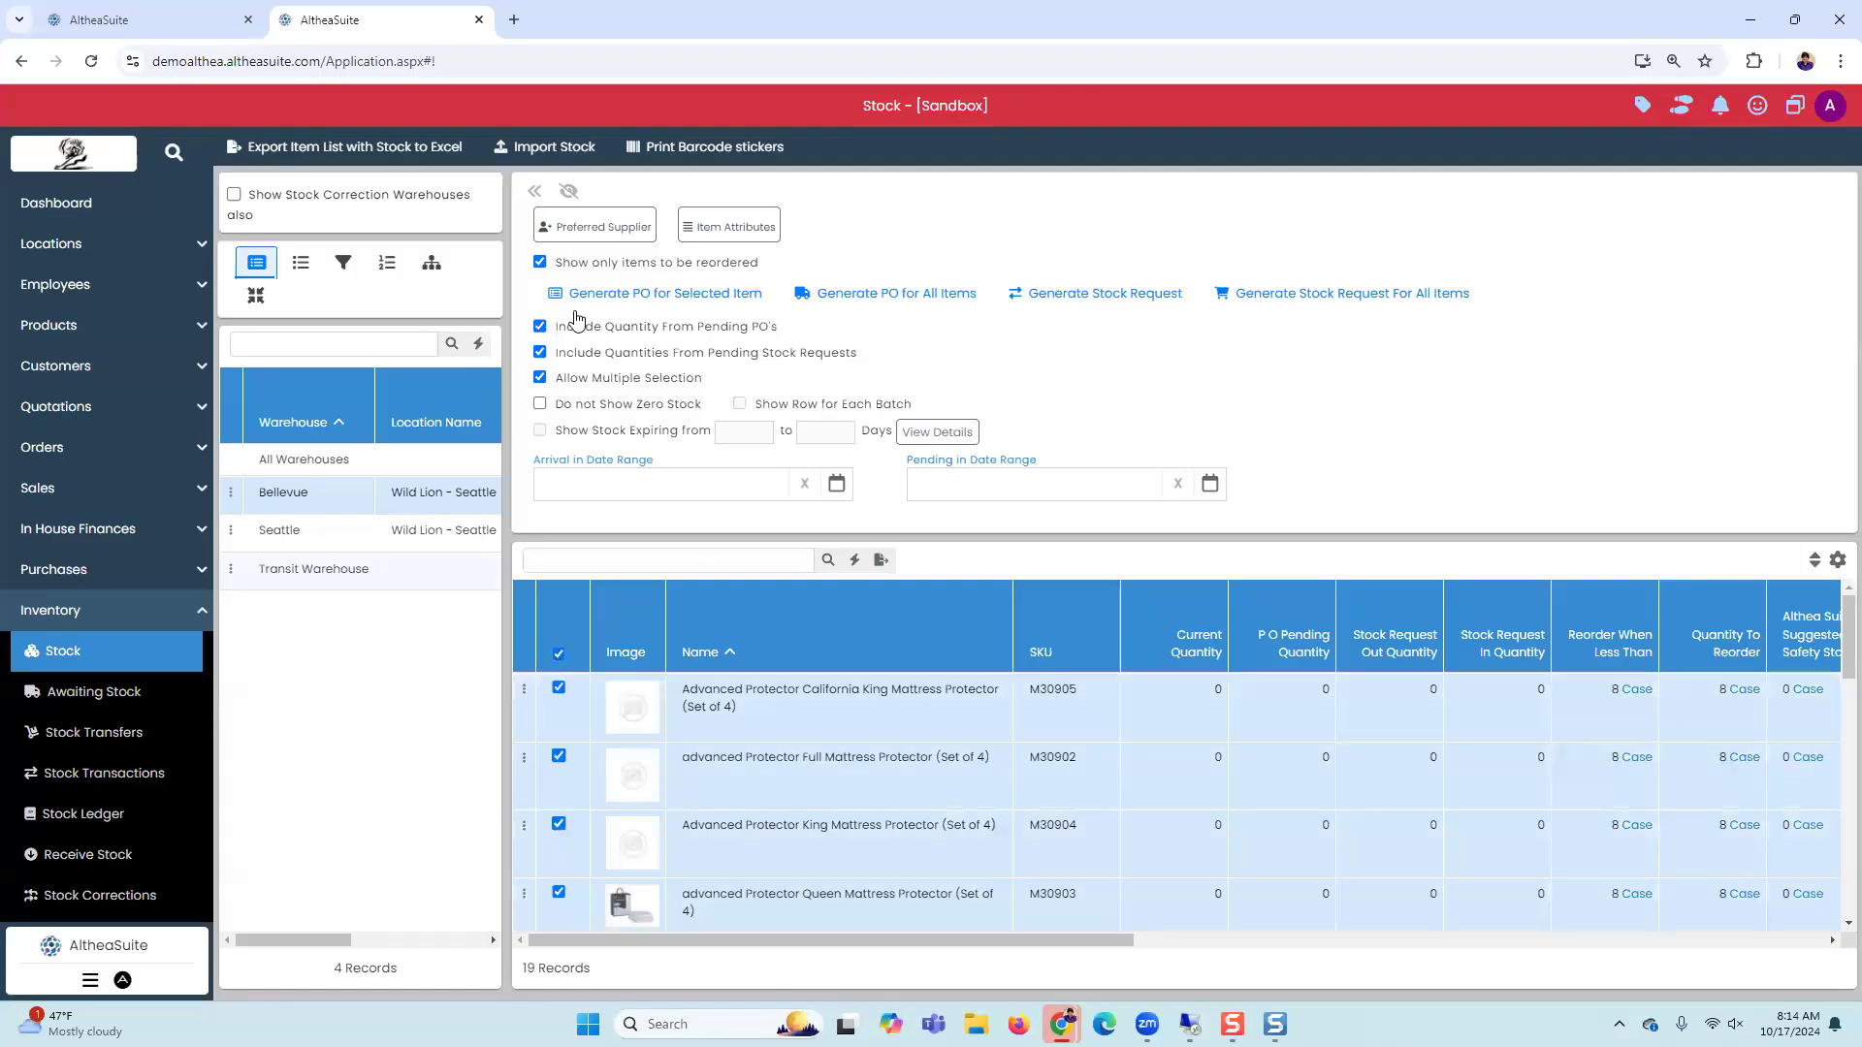
left_click(667, 294)
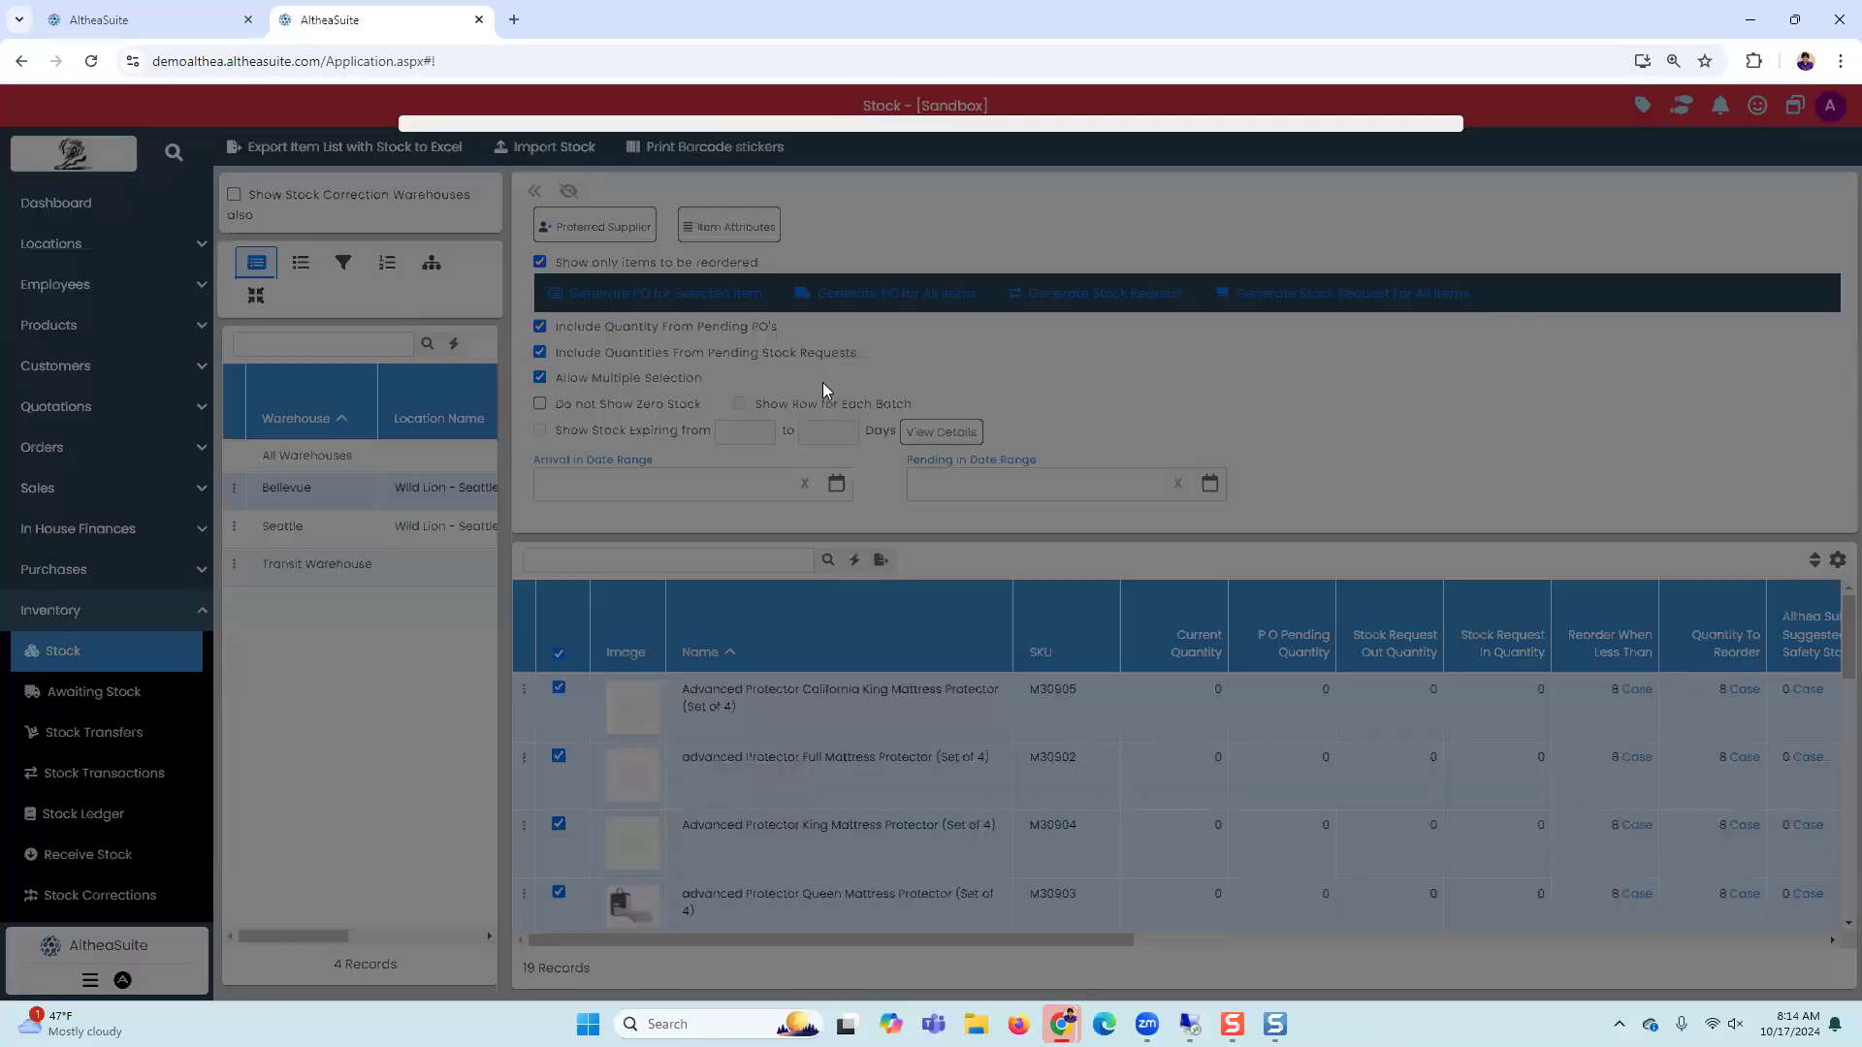
left_click(819, 431)
left_click(1031, 524)
left_click(951, 563)
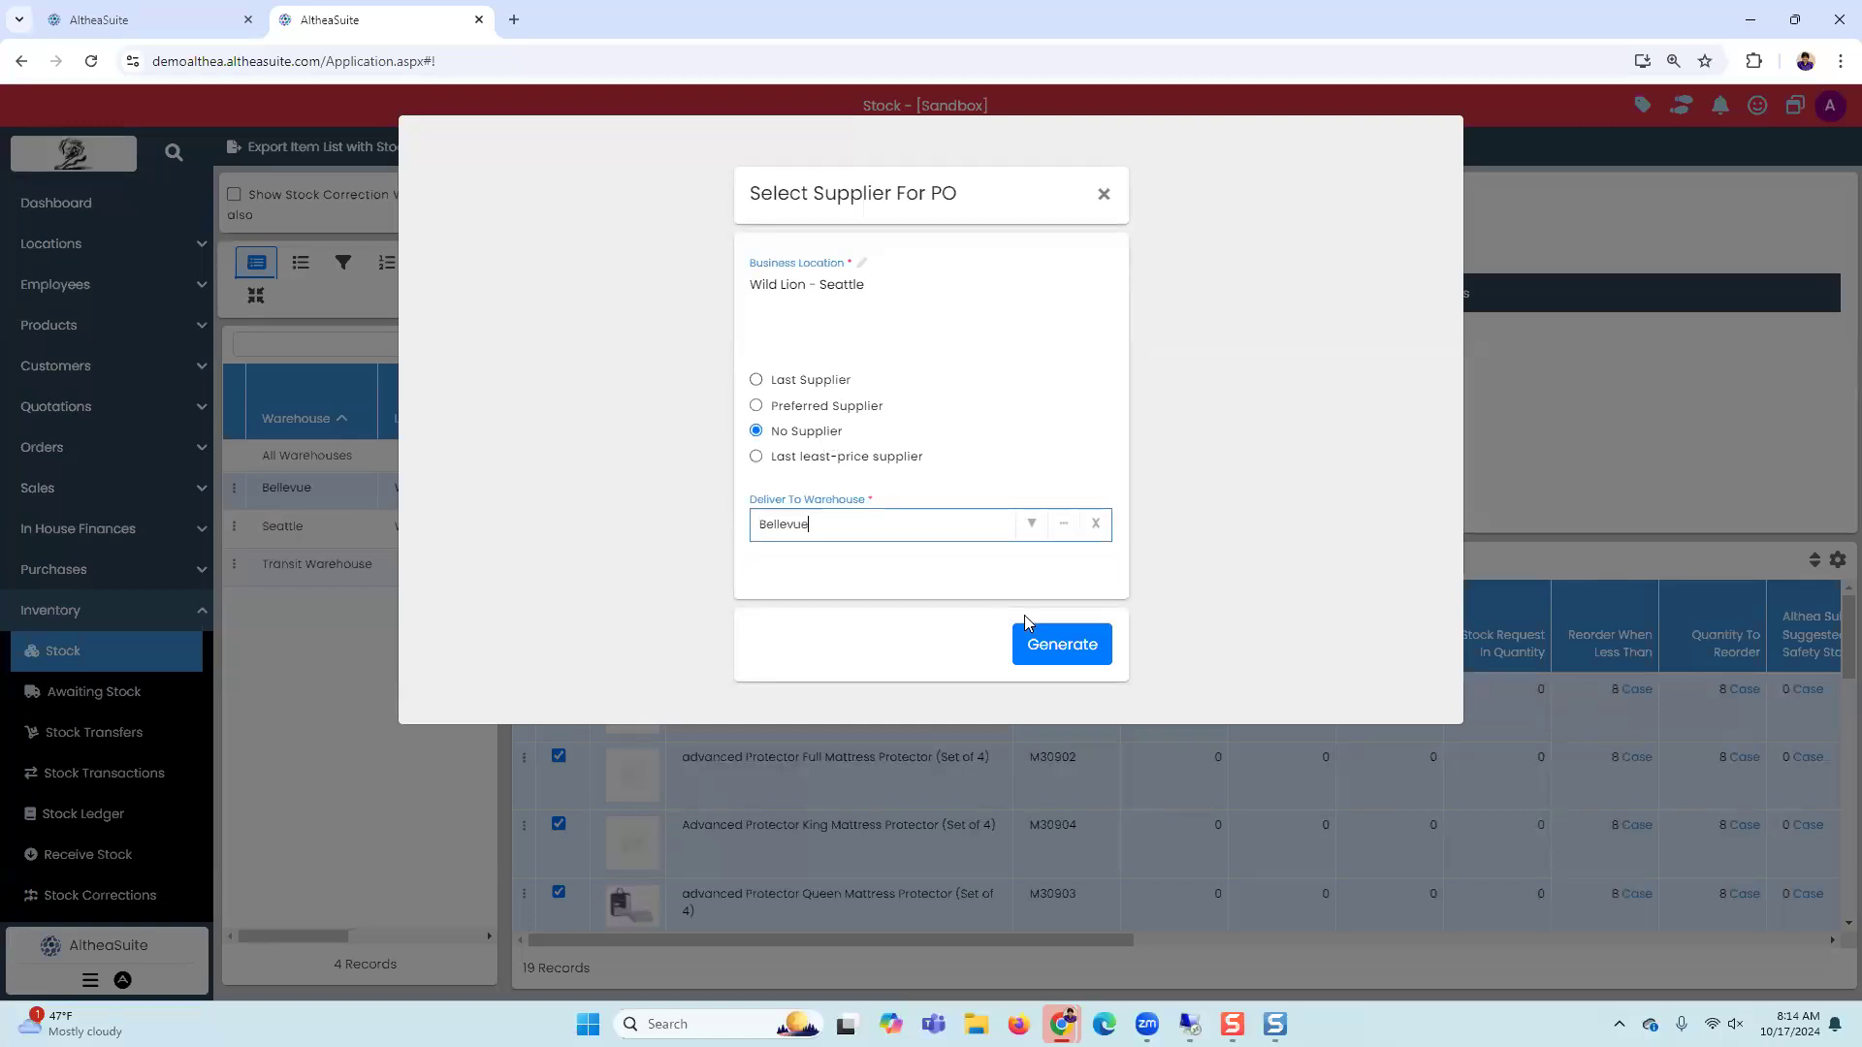
left_click(1055, 646)
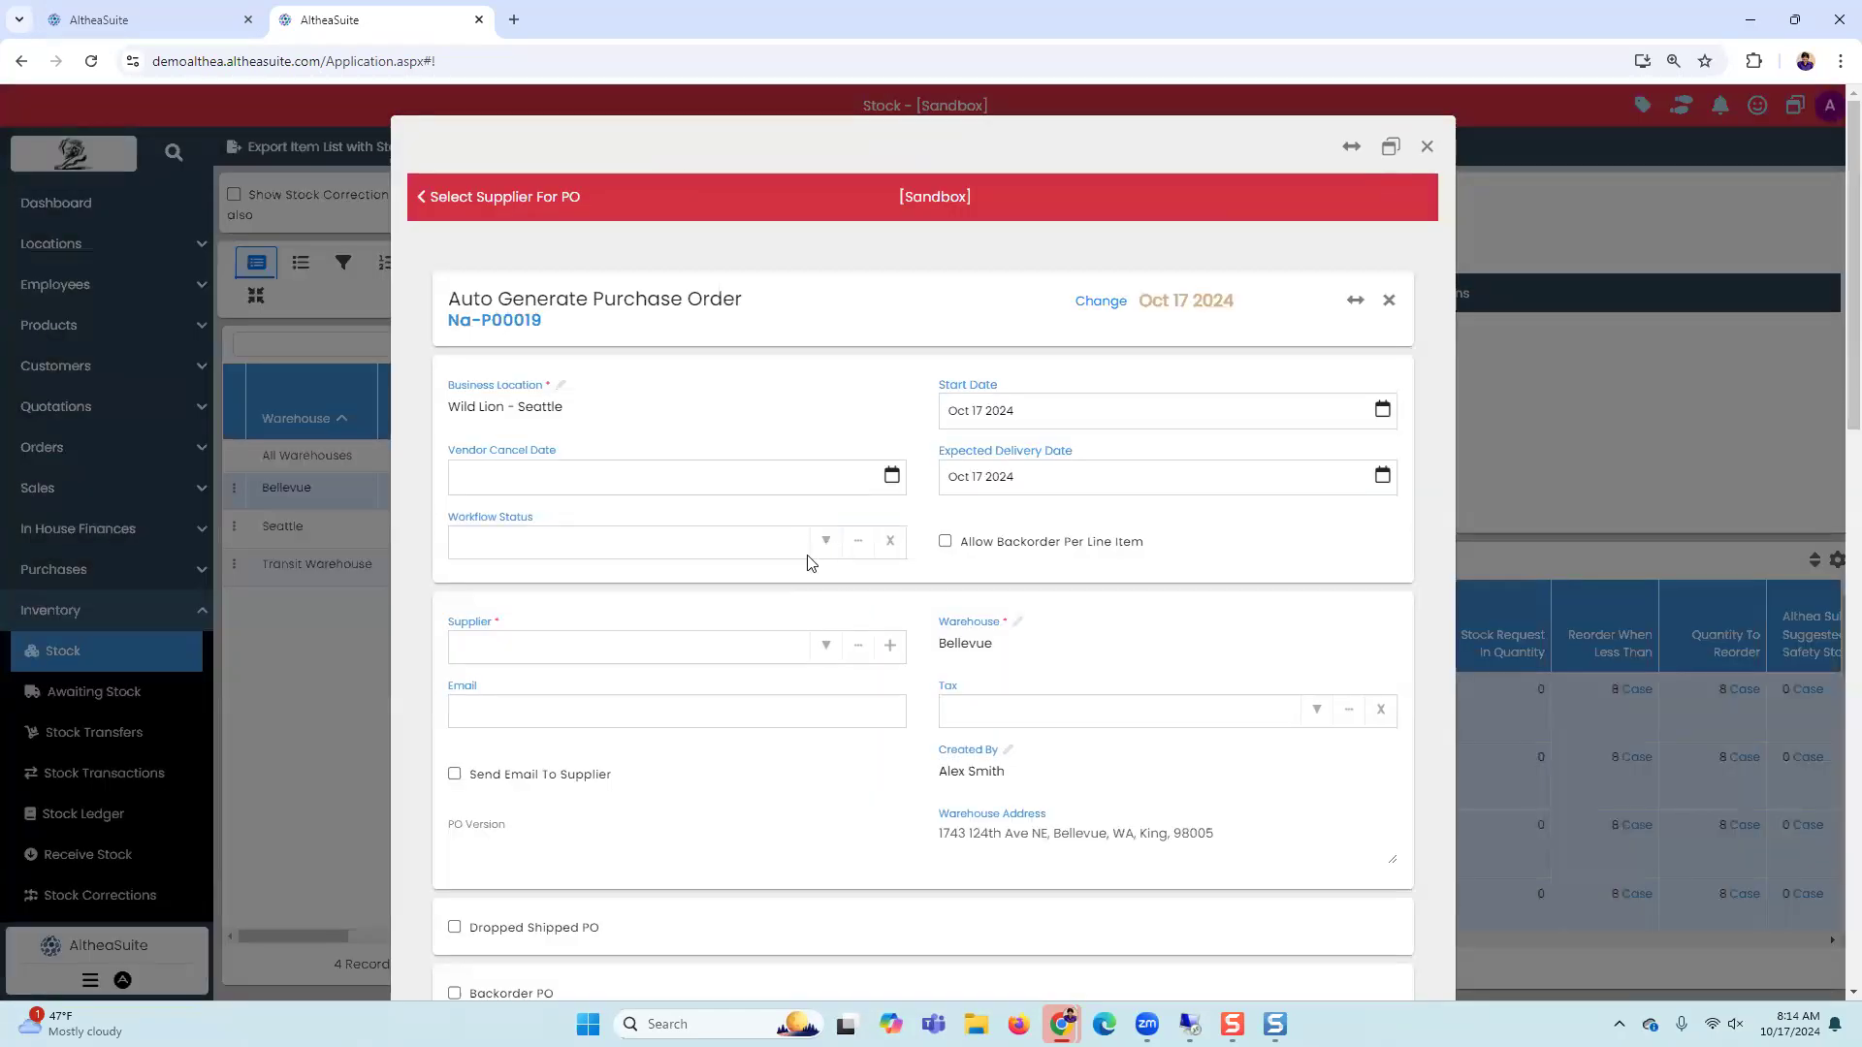
Step: Choose IKEA as the supplier on the auto-generated purchase order, review its item quantities and save the order
left_click(825, 647)
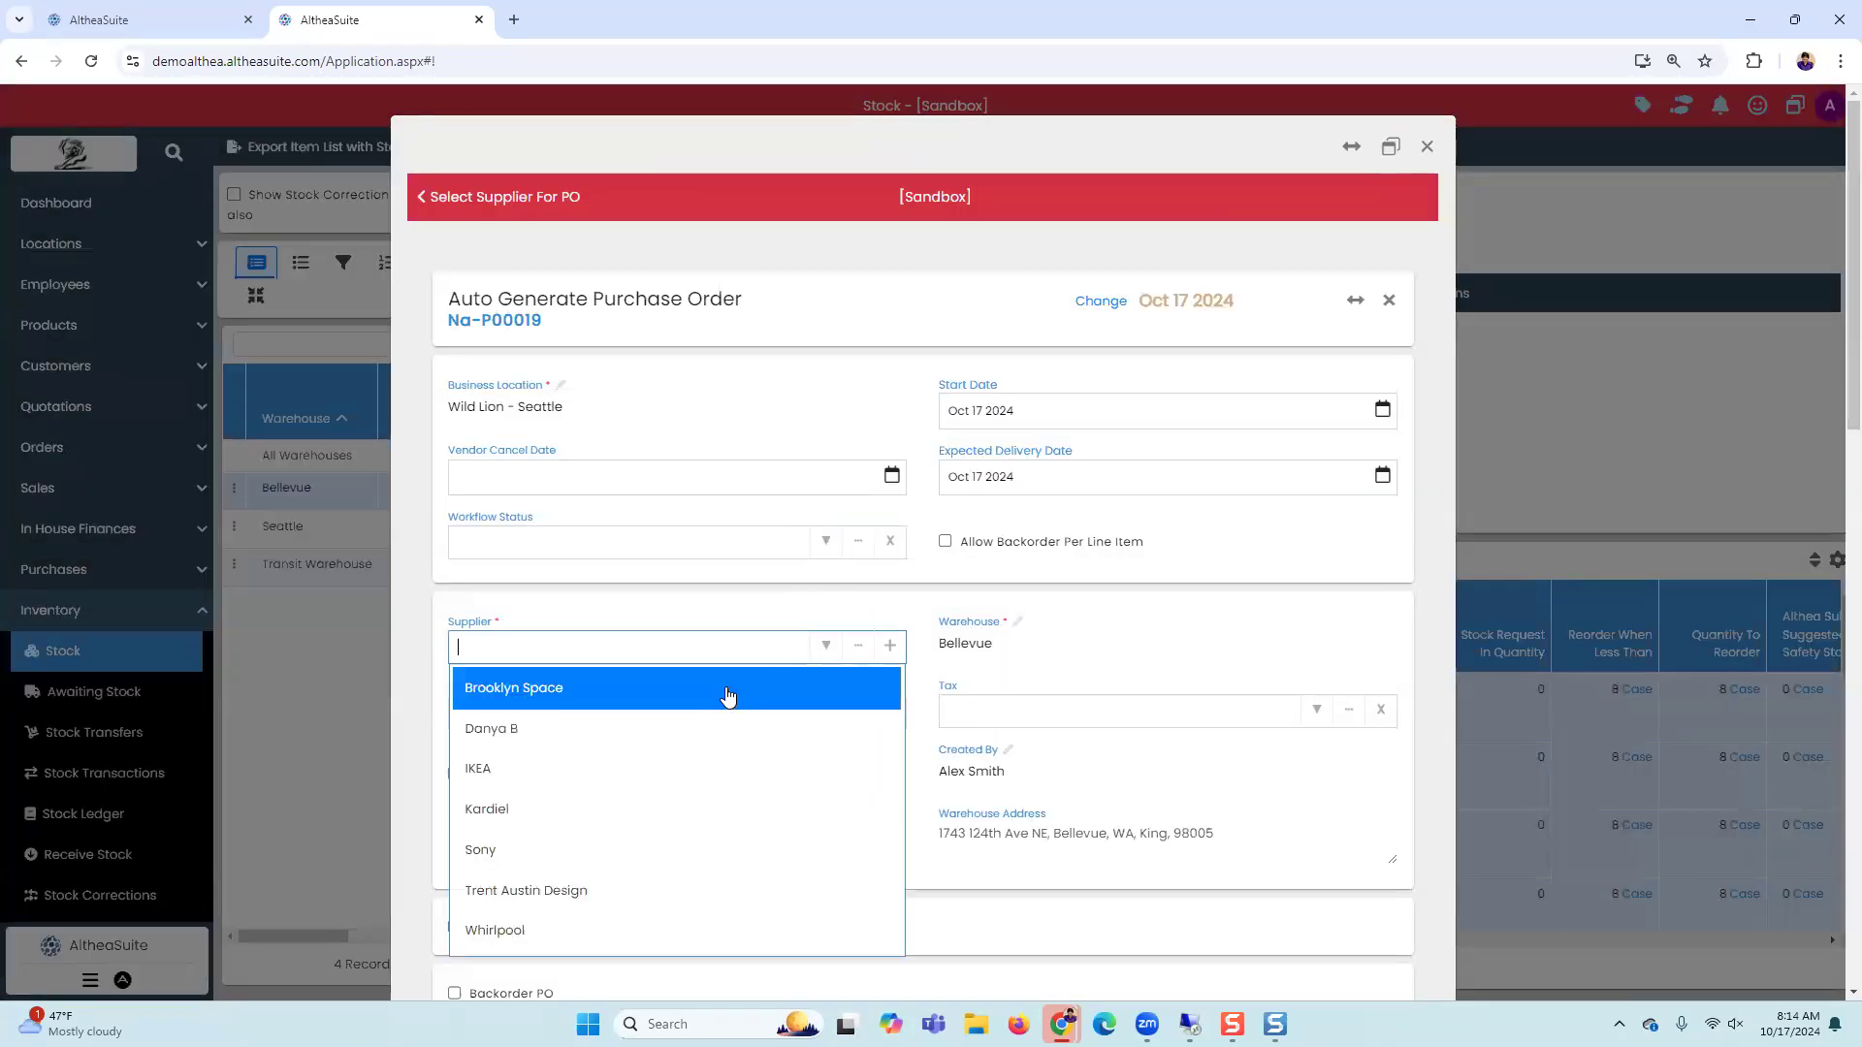
left_click(640, 765)
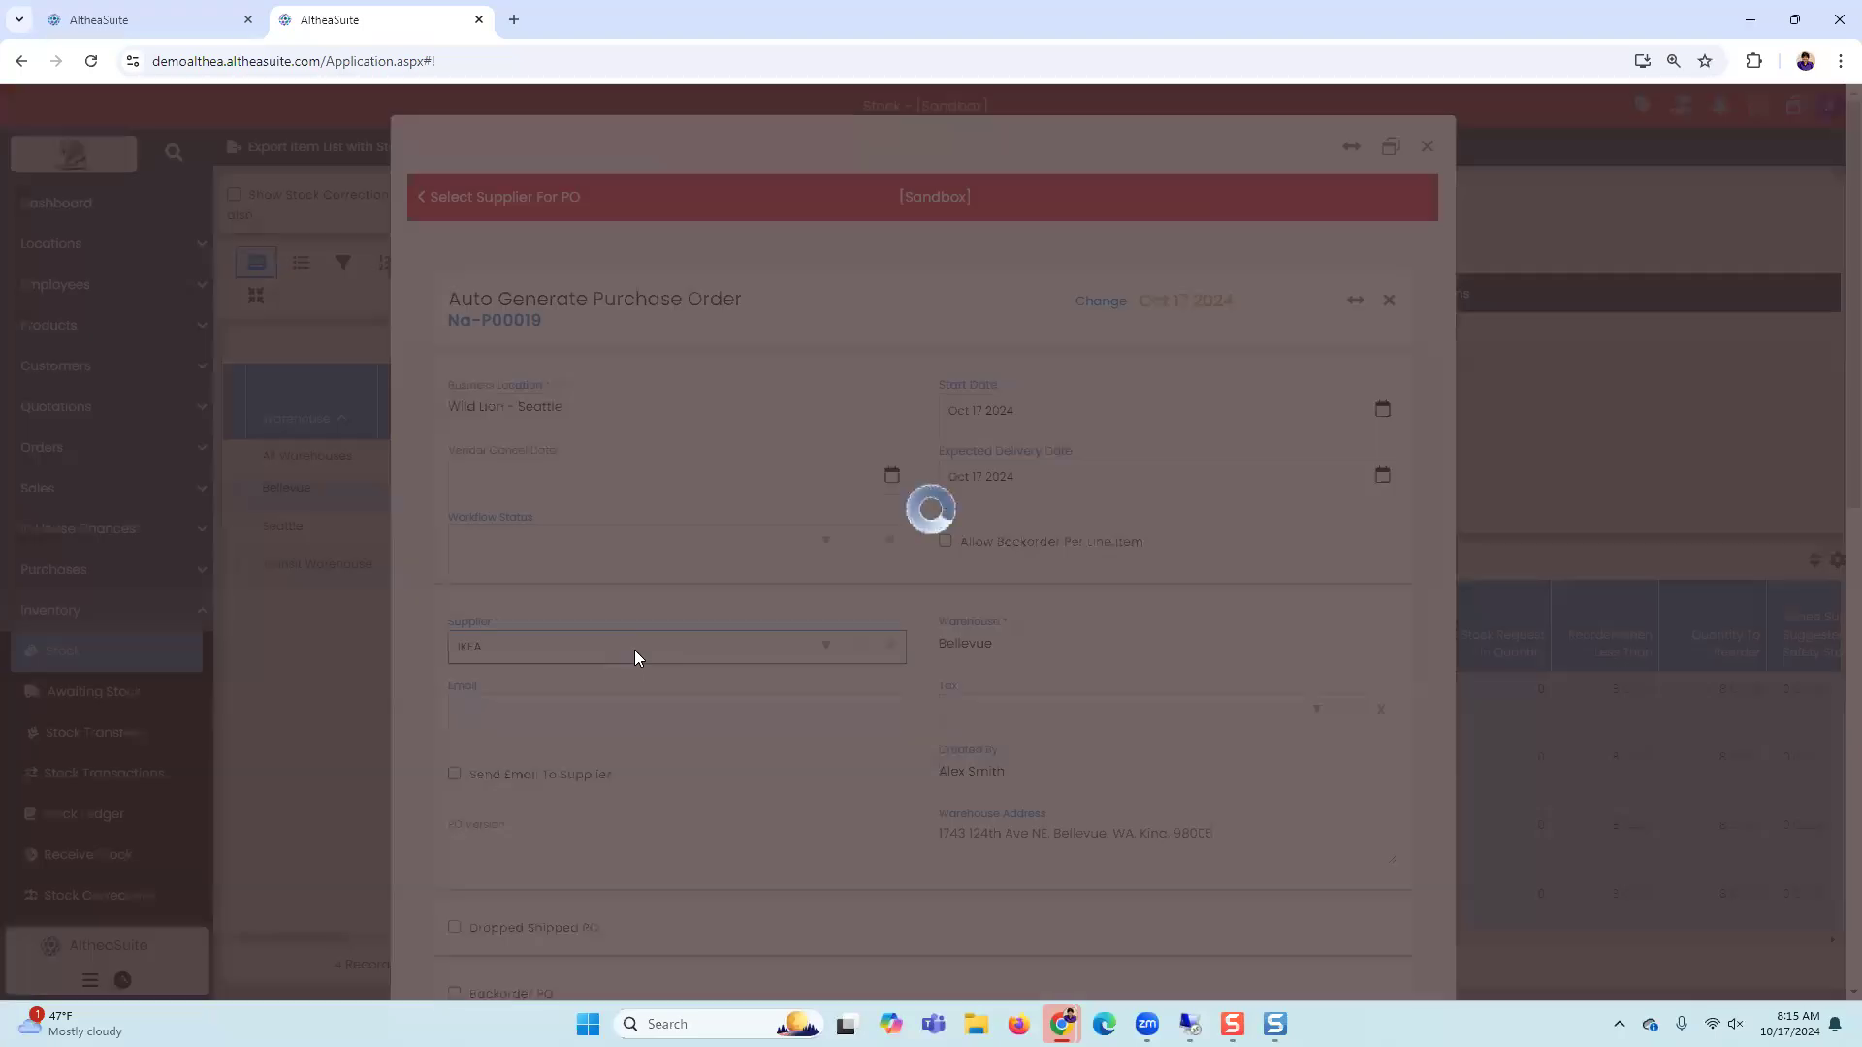
scroll(882, 691, "down", 7)
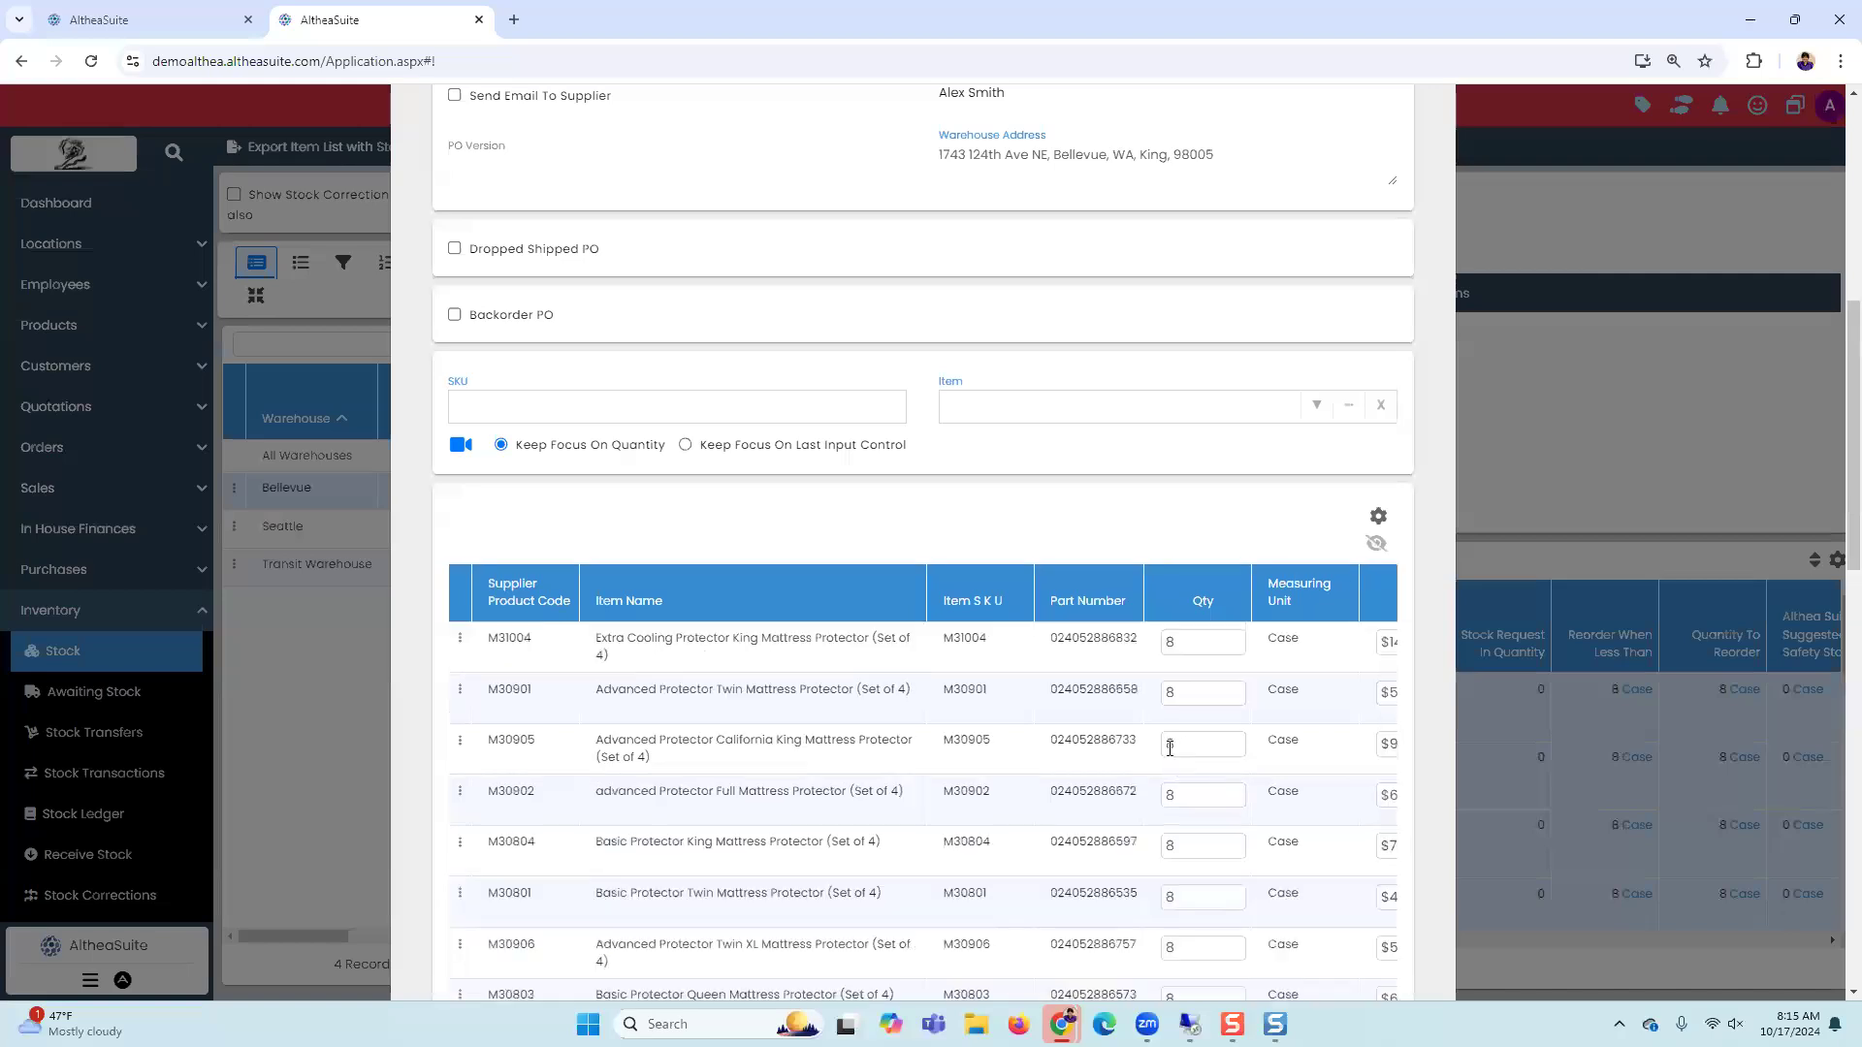
scroll(1280, 503, "down", 4)
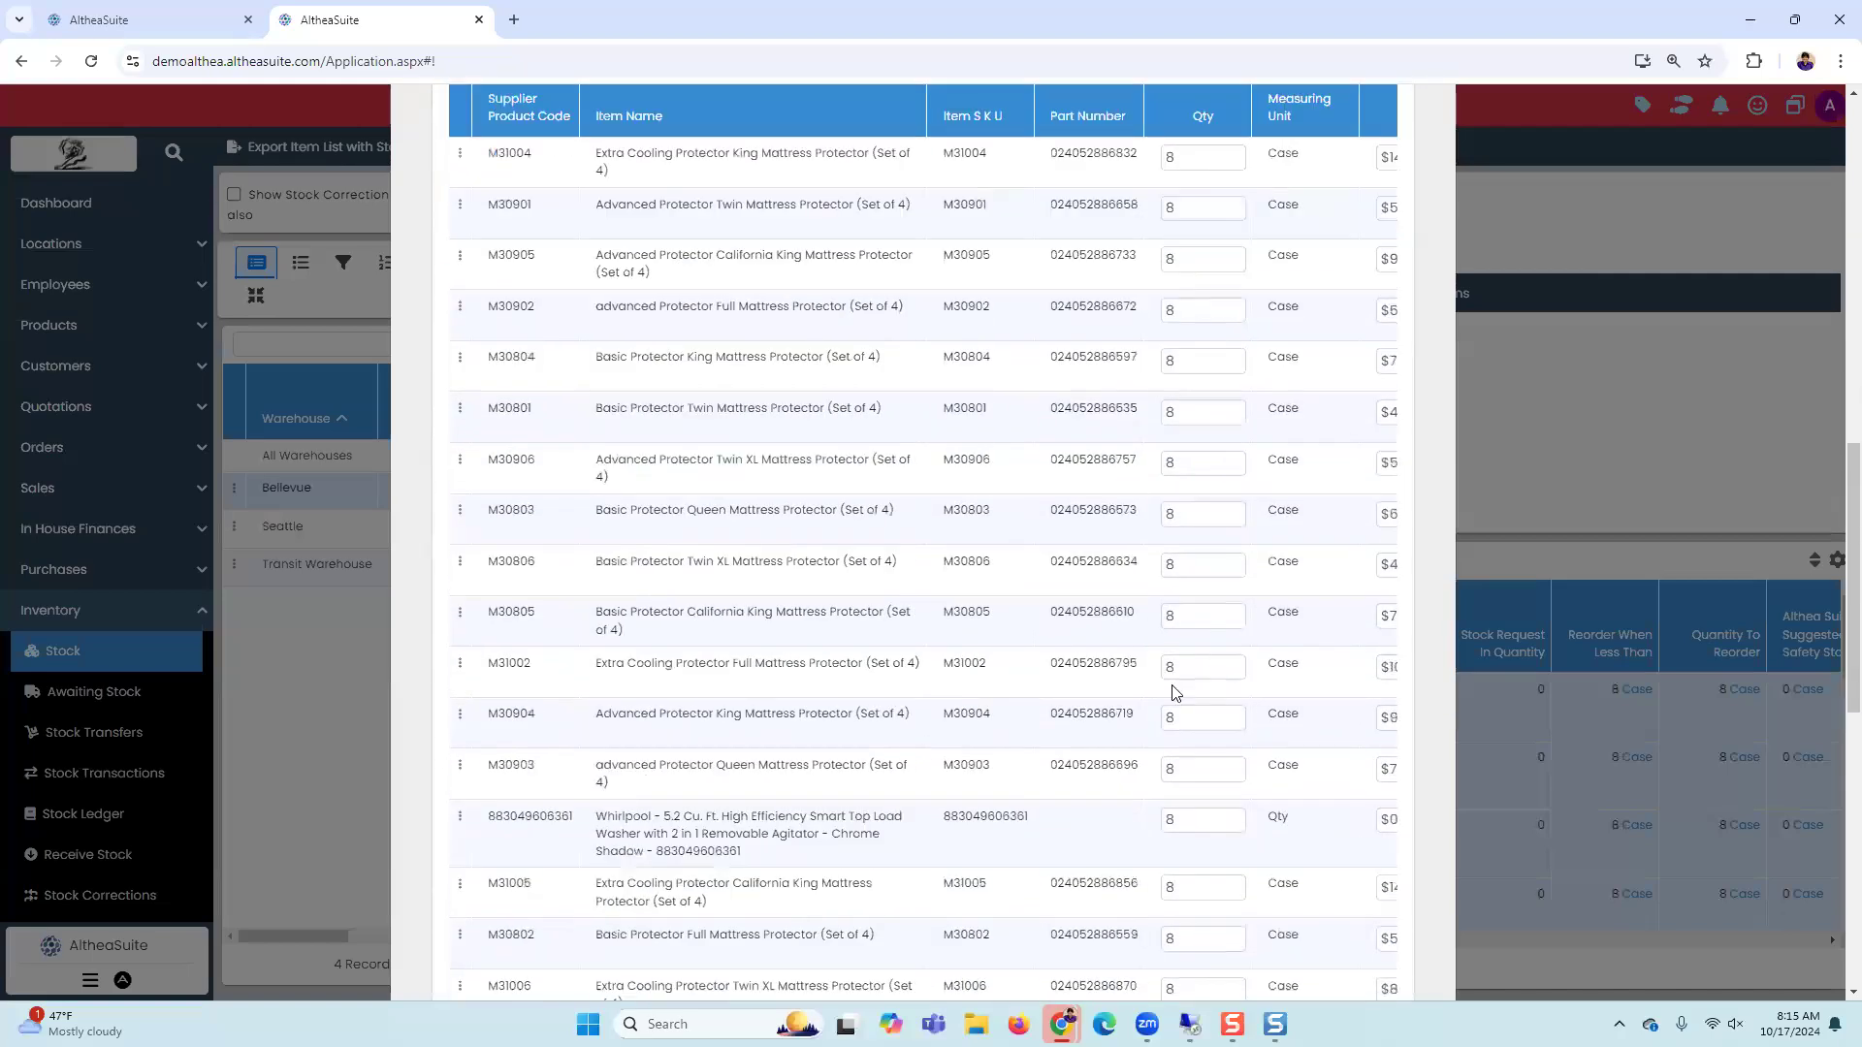
scroll(1192, 795, "down", 6)
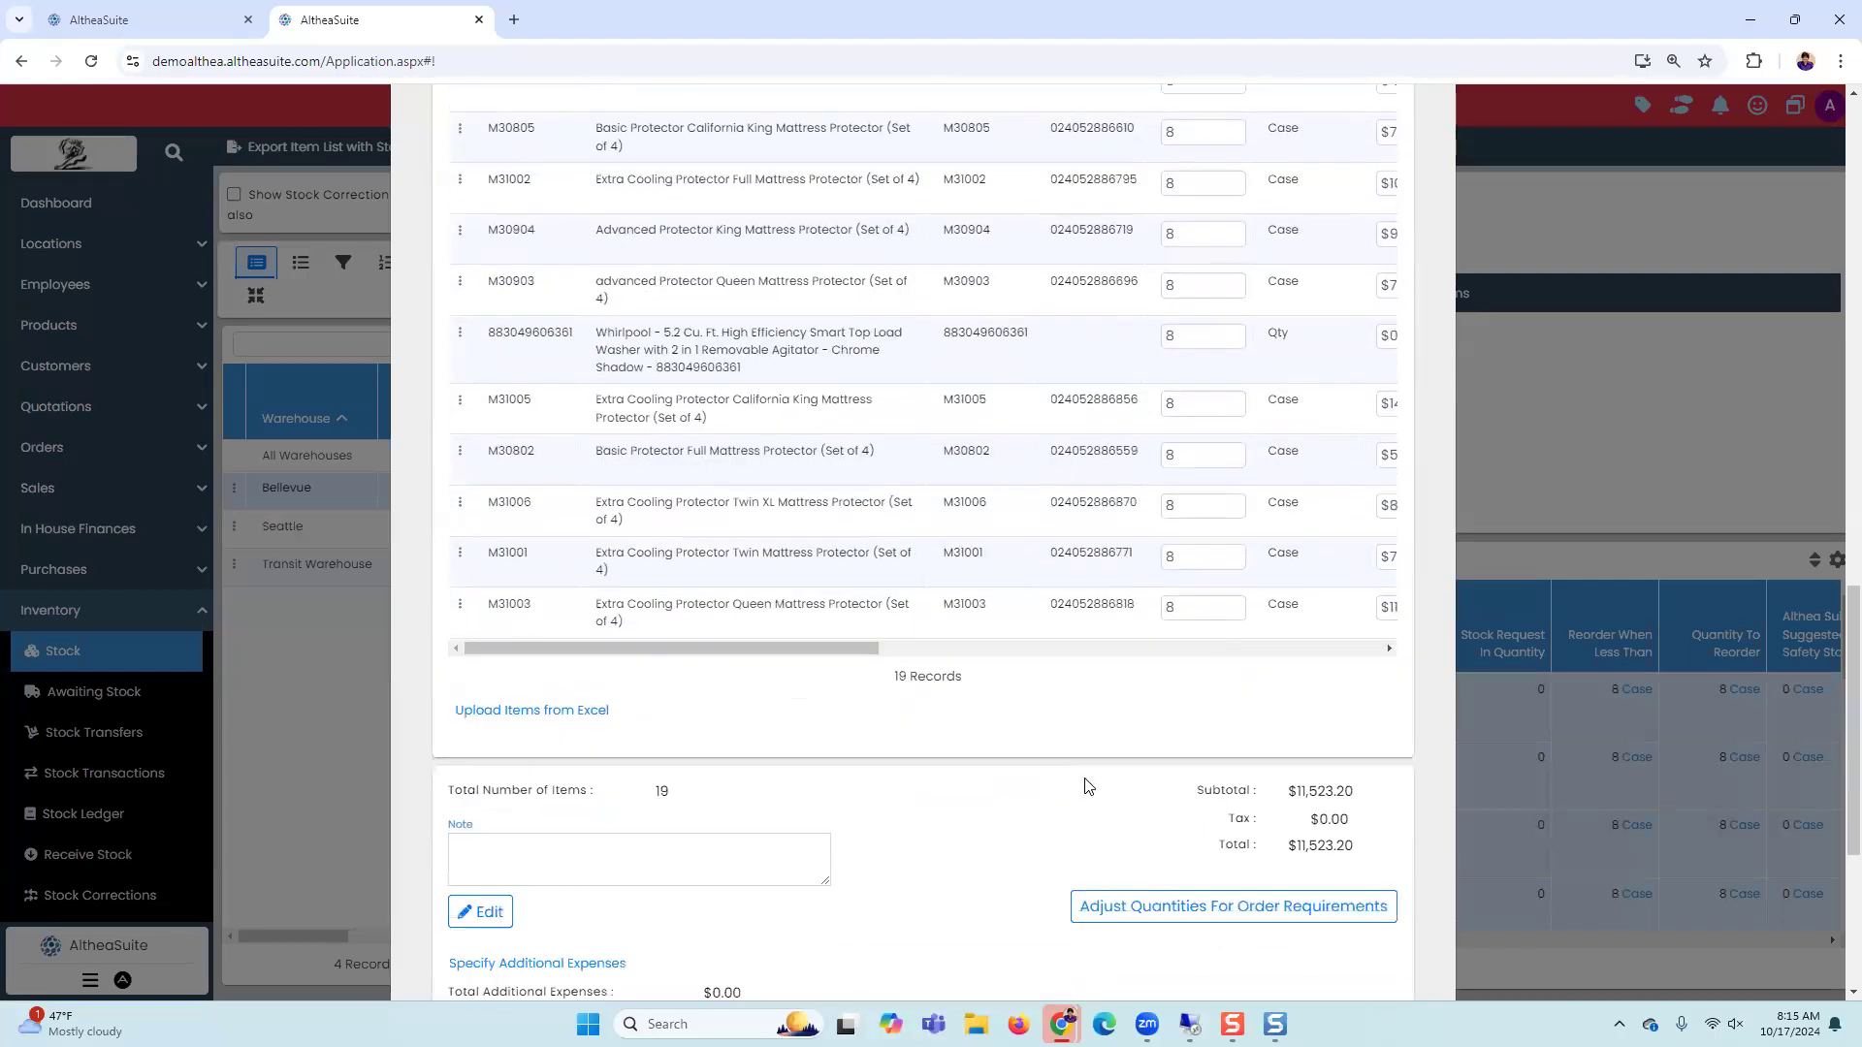
scroll(1144, 814, "down", 5)
left_click(1363, 874)
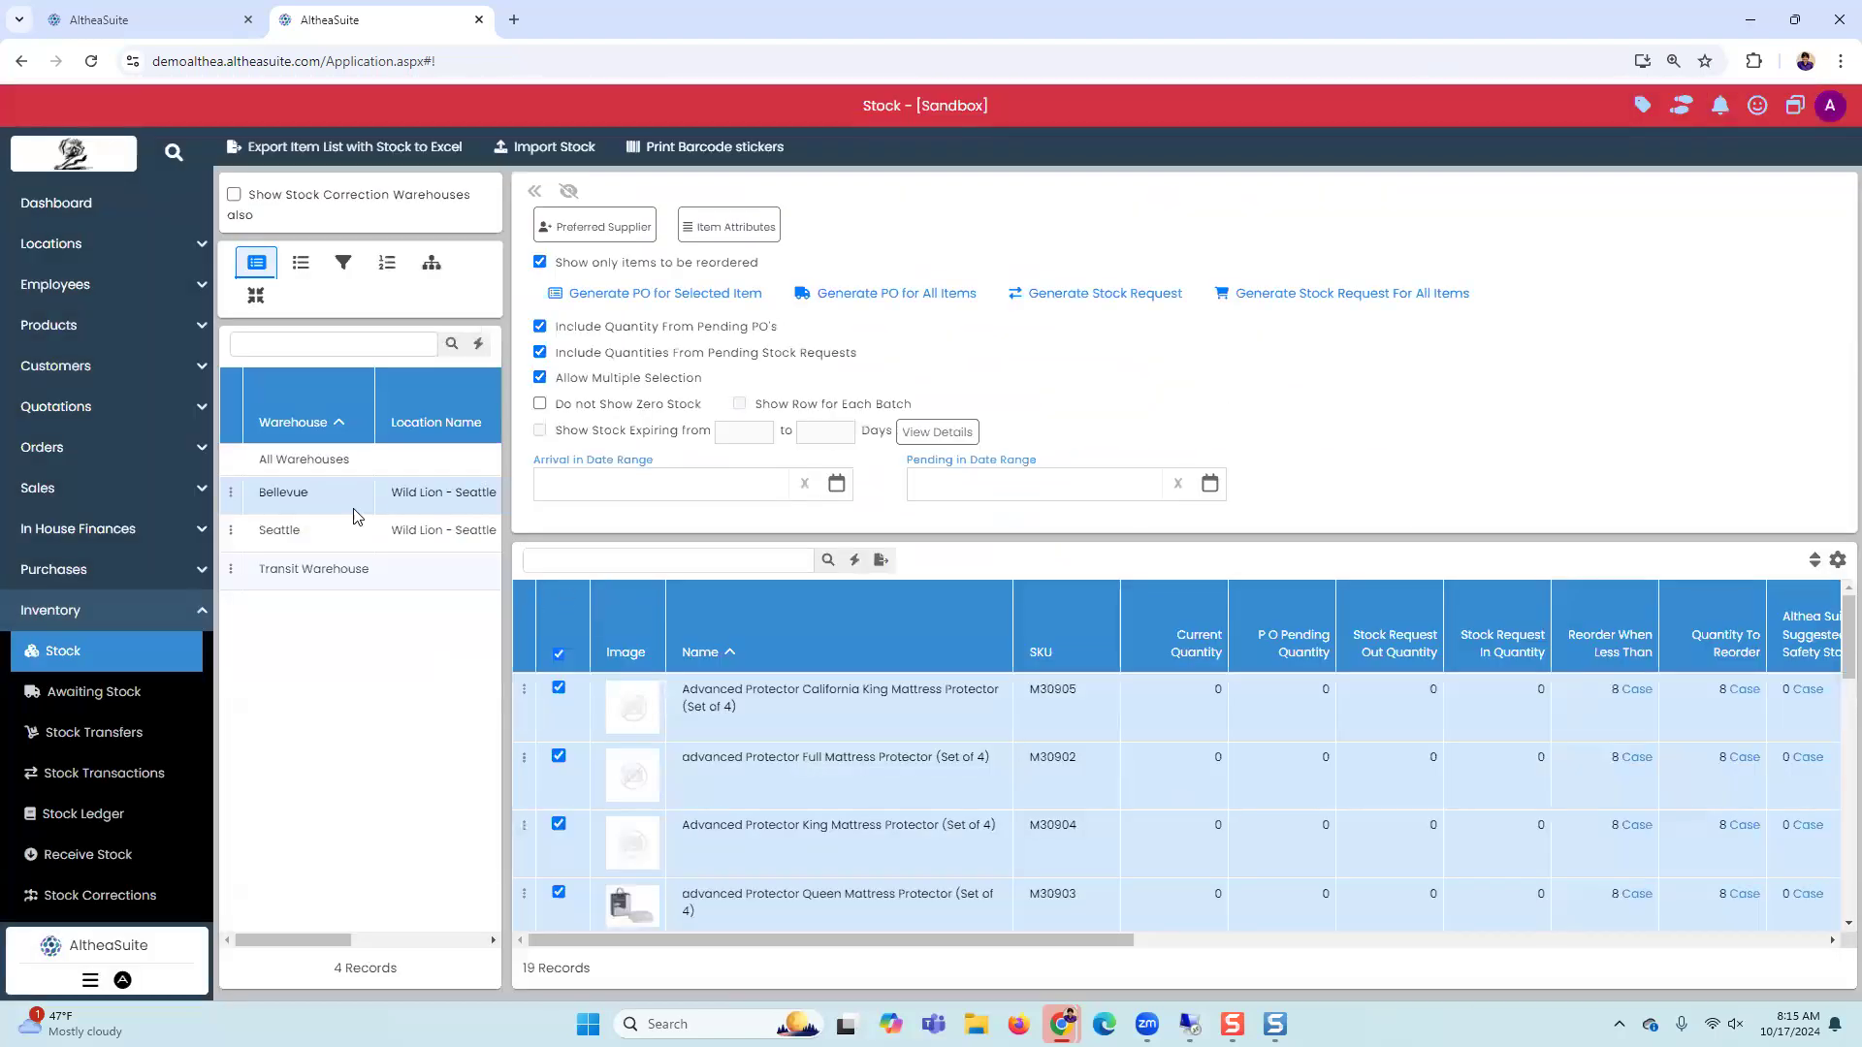
Step: Reload the Bellevue stock, show only items to be reordered and exclude quantities from pending POs
left_click(353, 535)
left_click(337, 495)
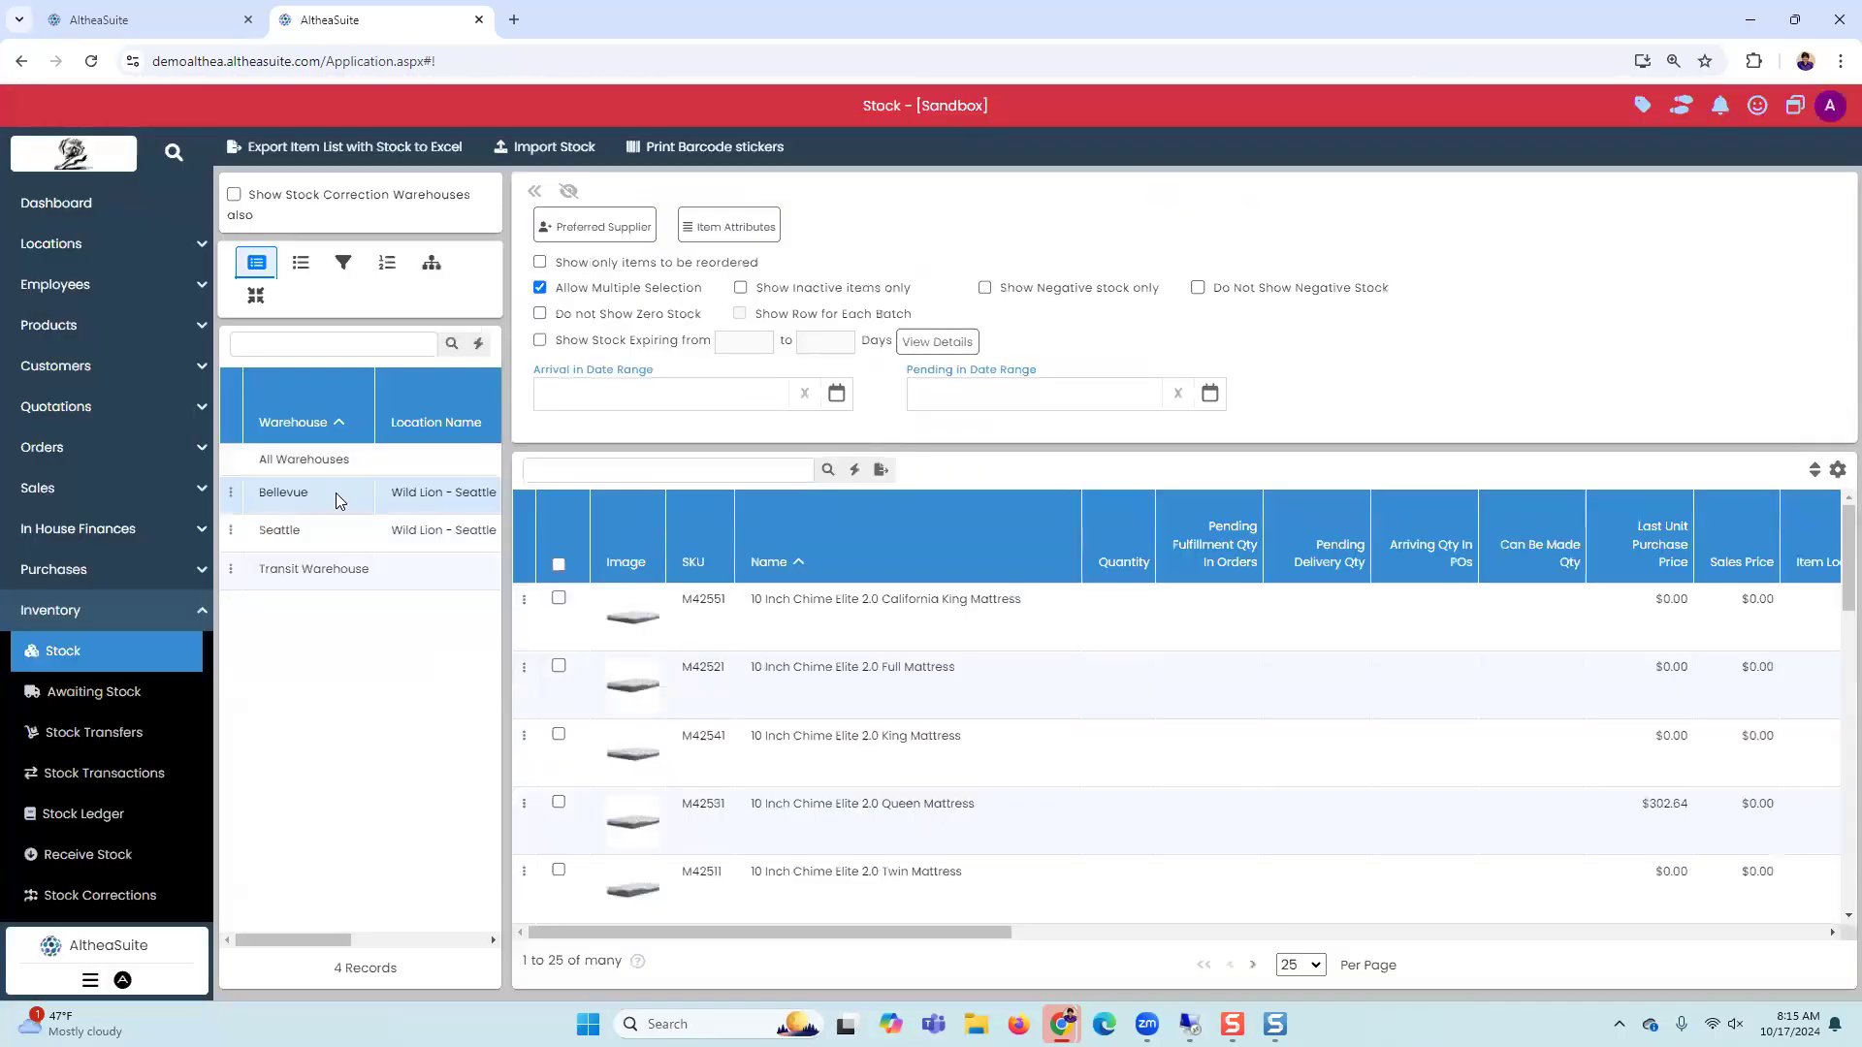
left_click(611, 264)
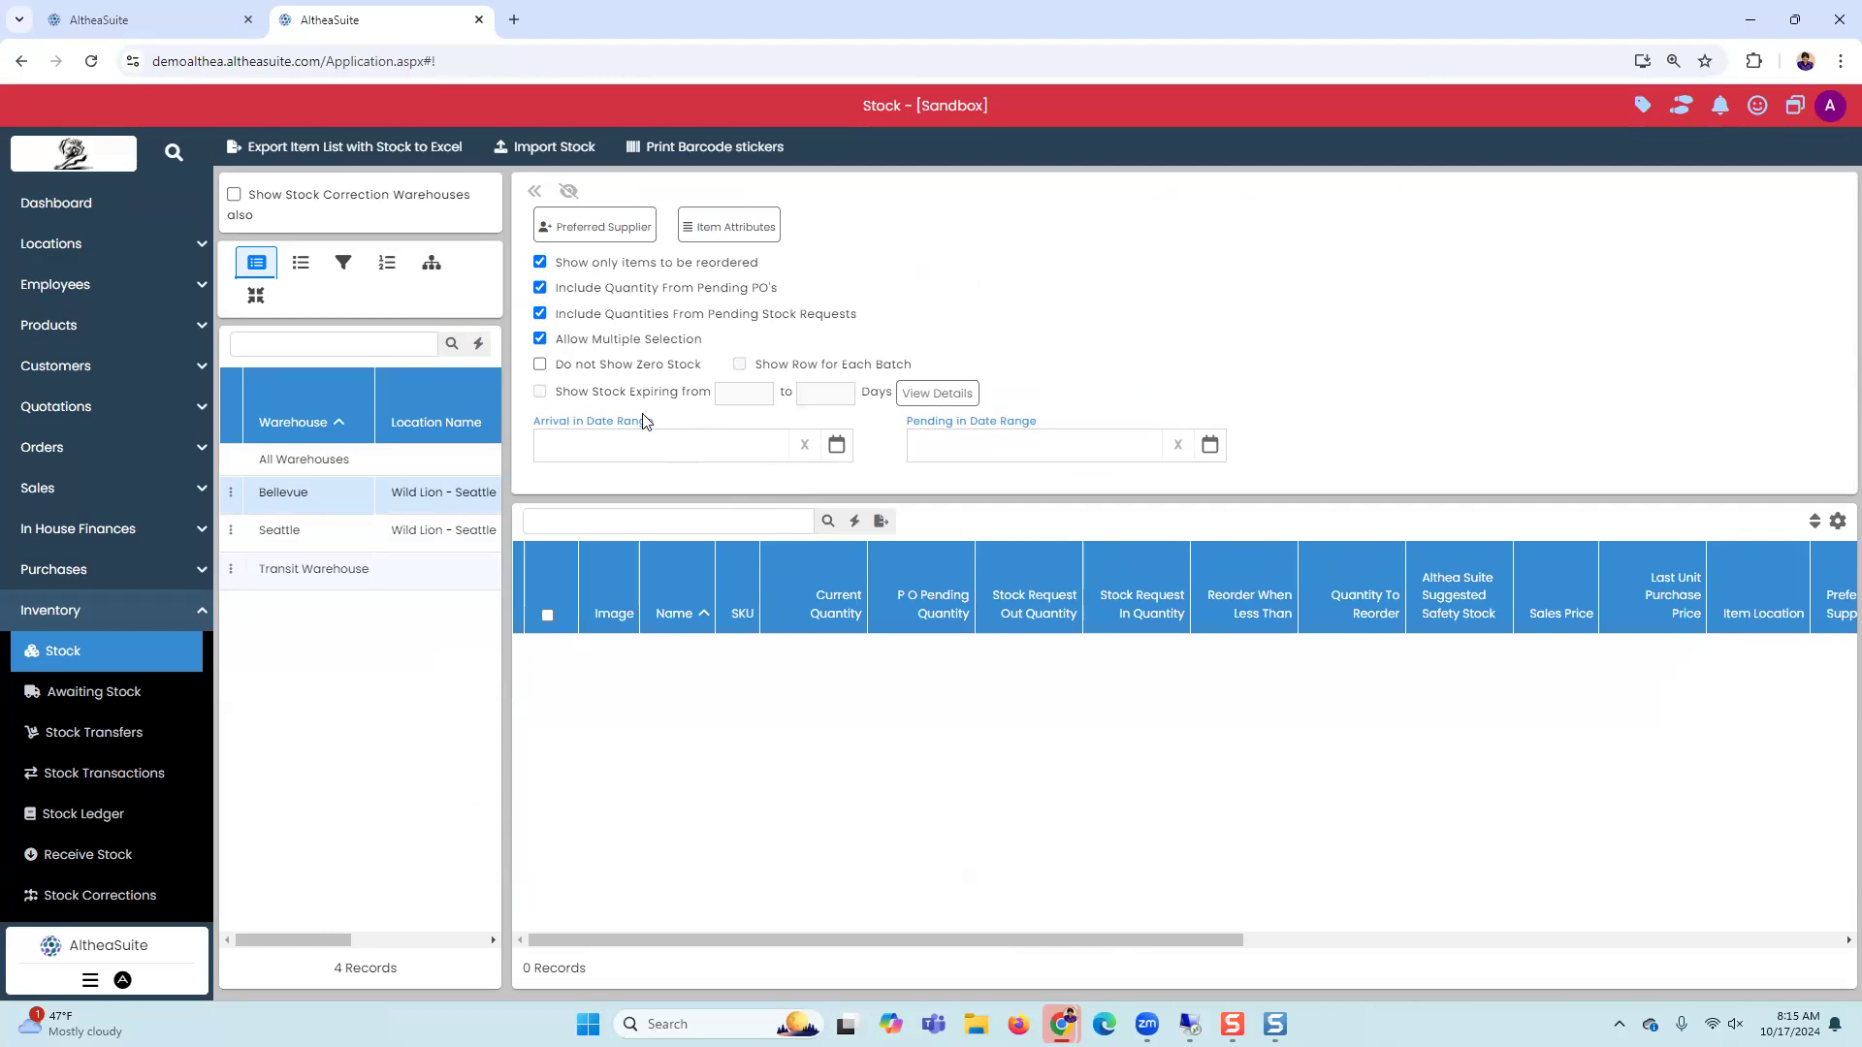
left_click(623, 291)
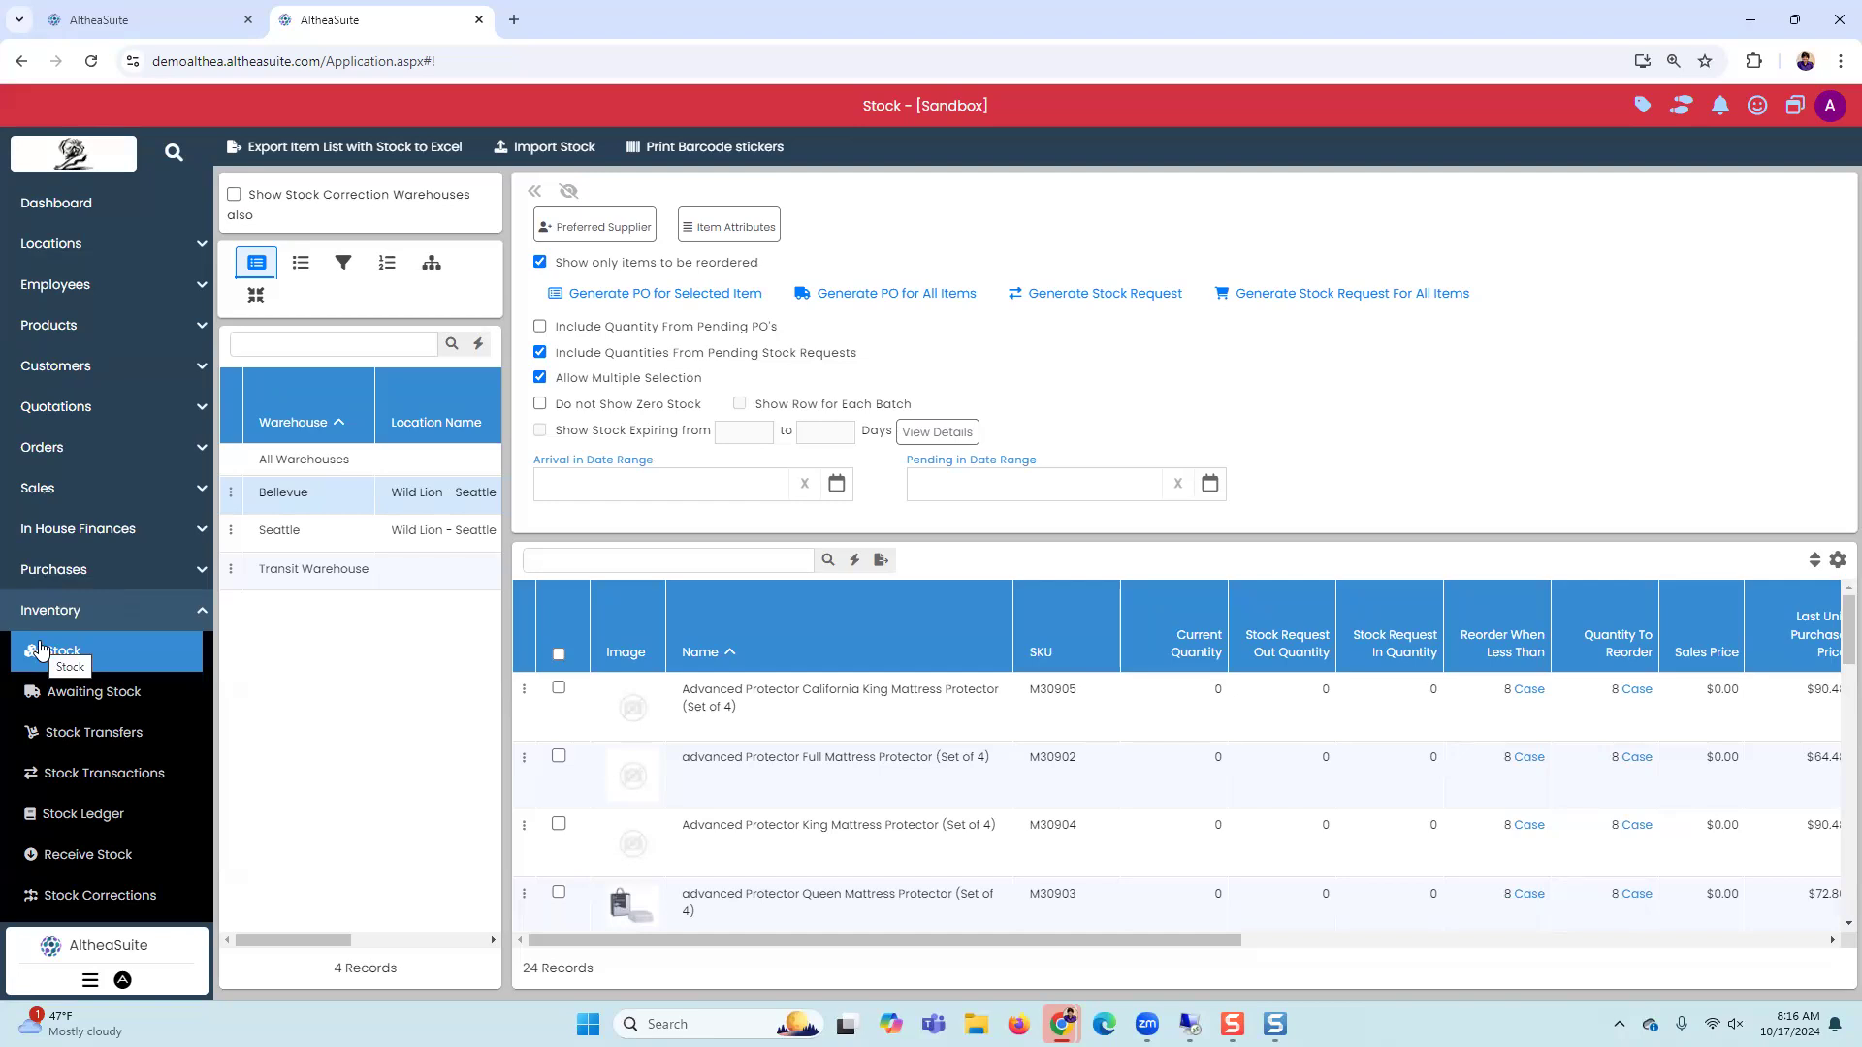
Step: Open the notifications list to check for unread notifications
left_click(106, 612)
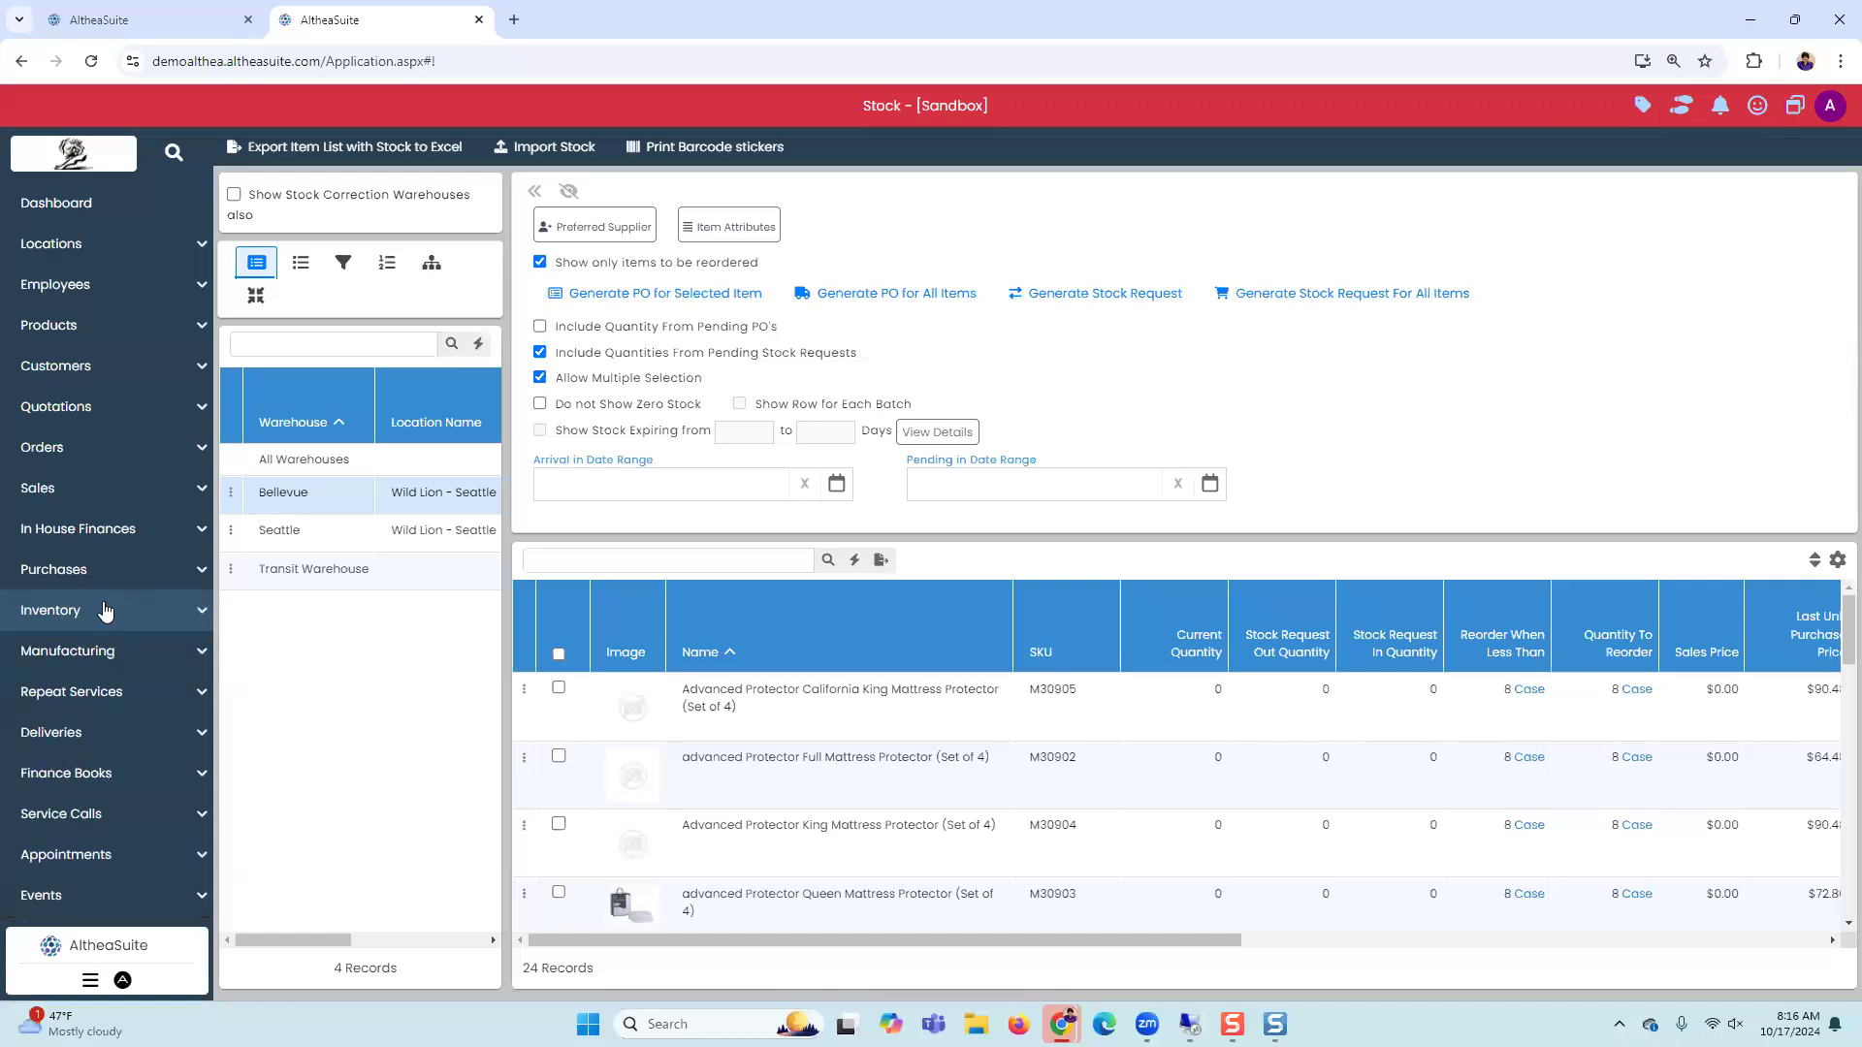
left_click(89, 610)
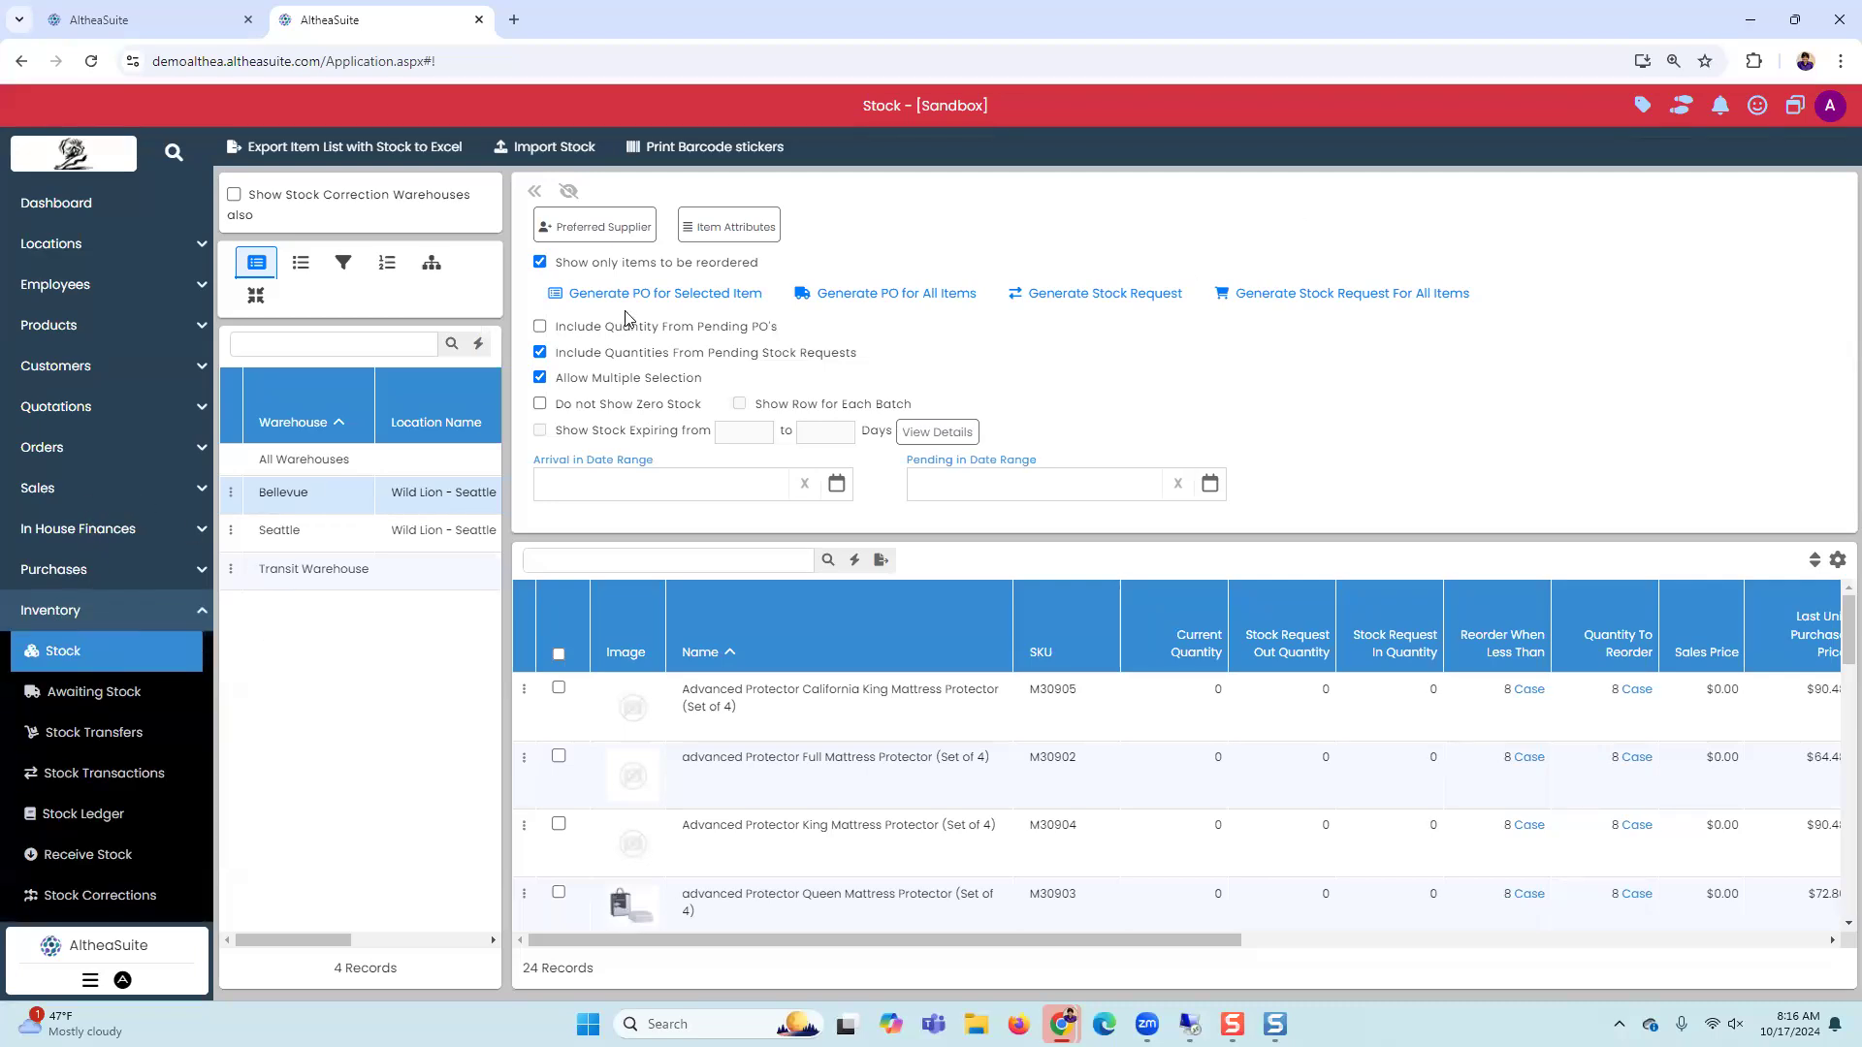
left_click(1715, 113)
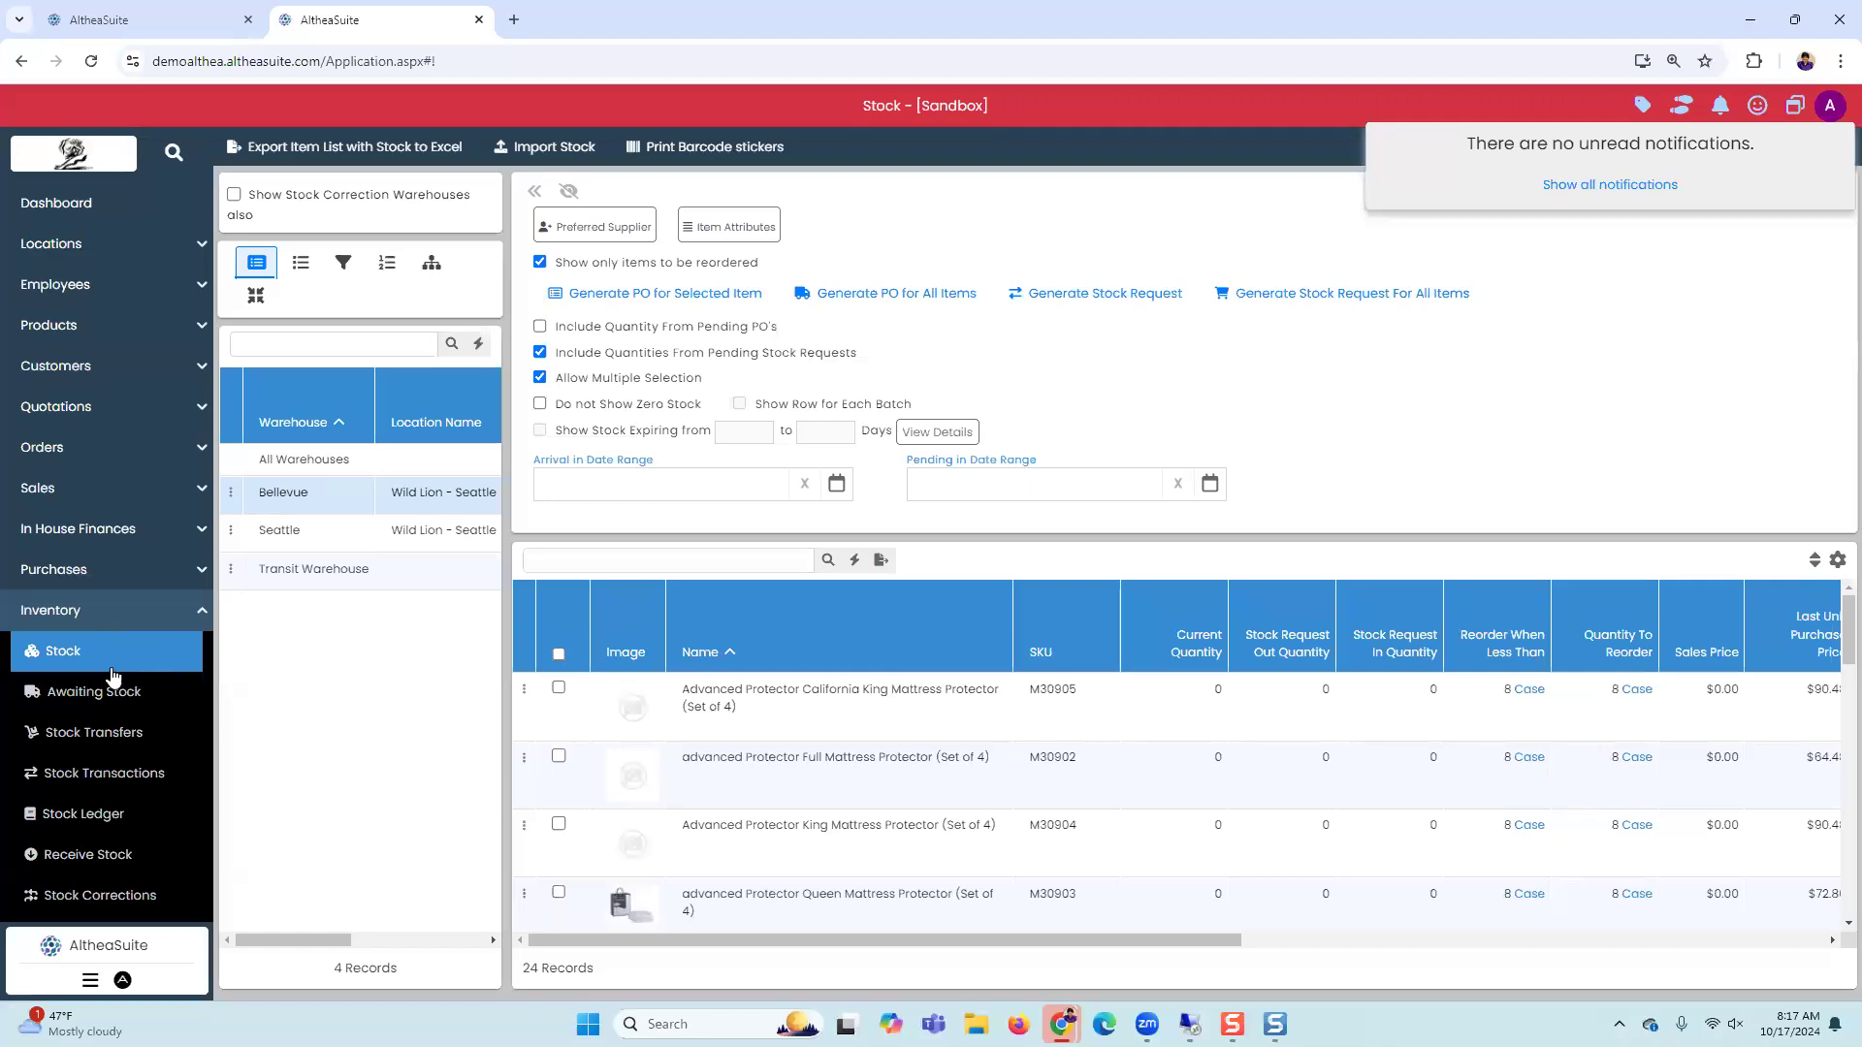
Step: Open the sales invoices, create a new invoice and pick the first customer in the list
left_click(74, 612)
left_click(68, 499)
left_click(77, 533)
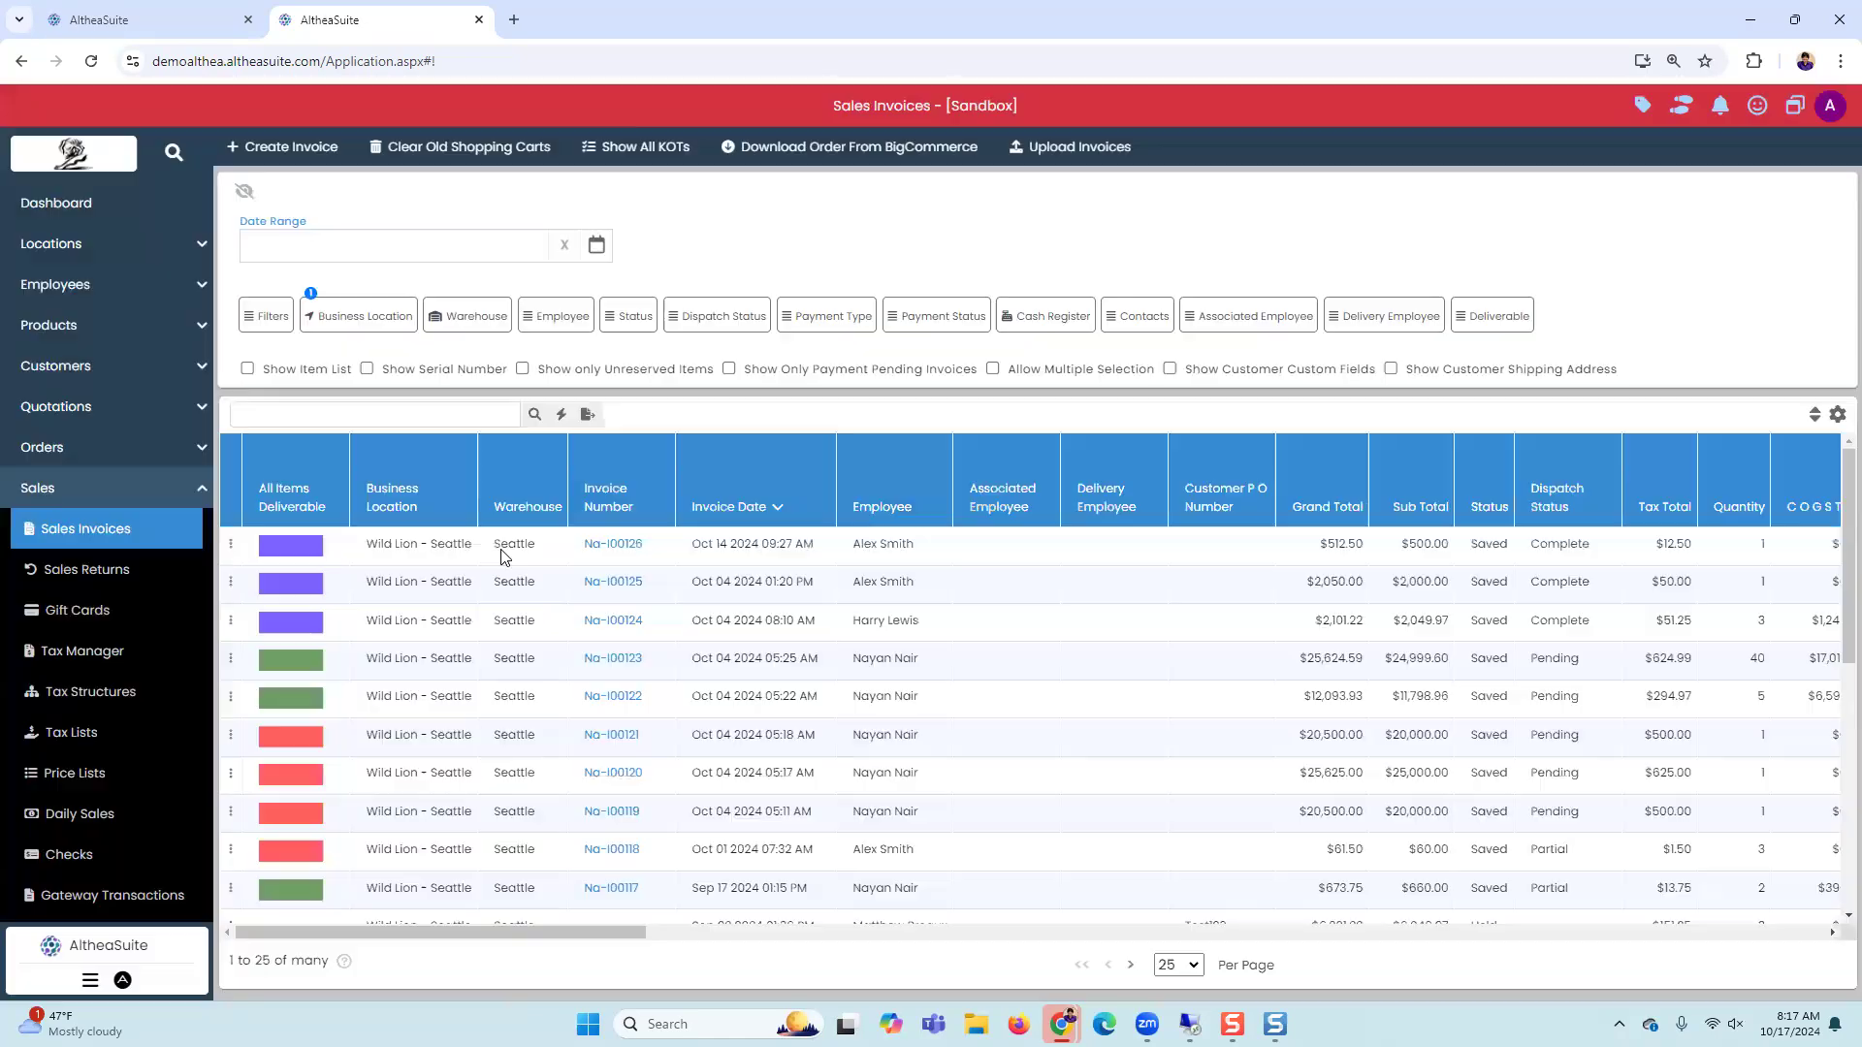
left_click(292, 153)
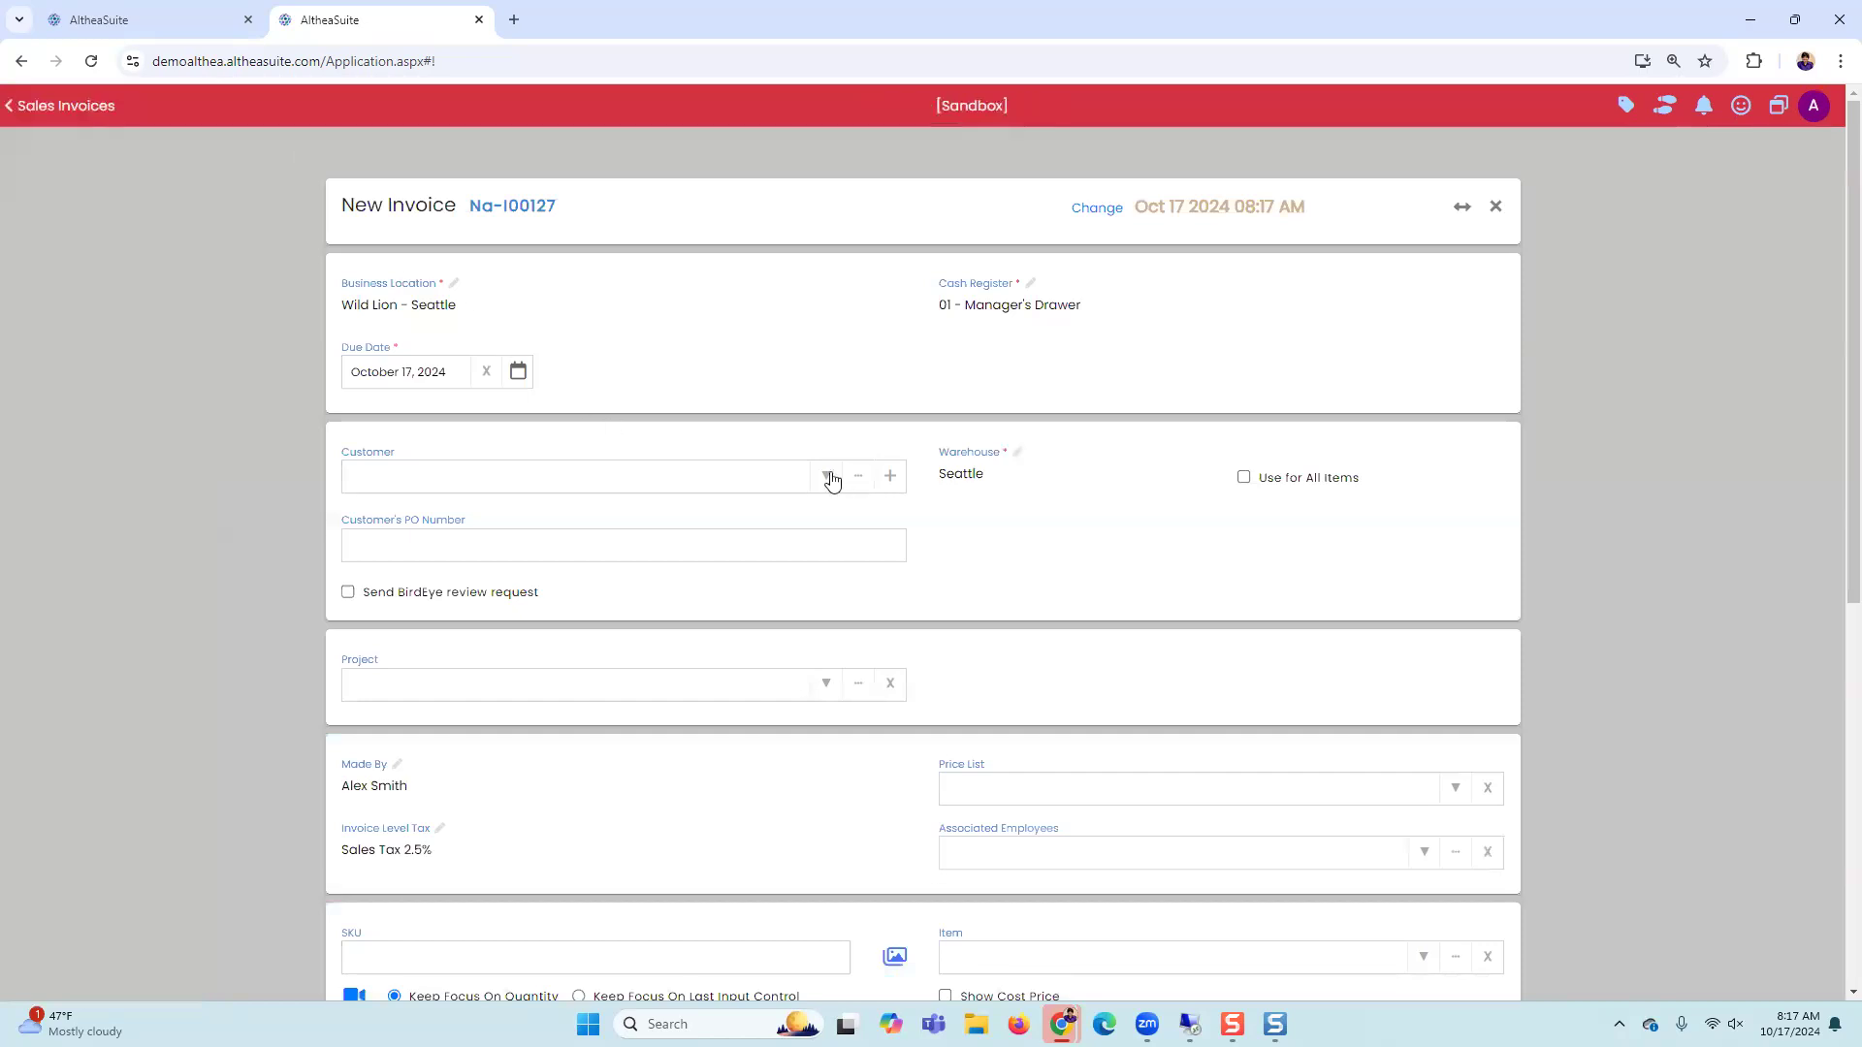
left_click(828, 476)
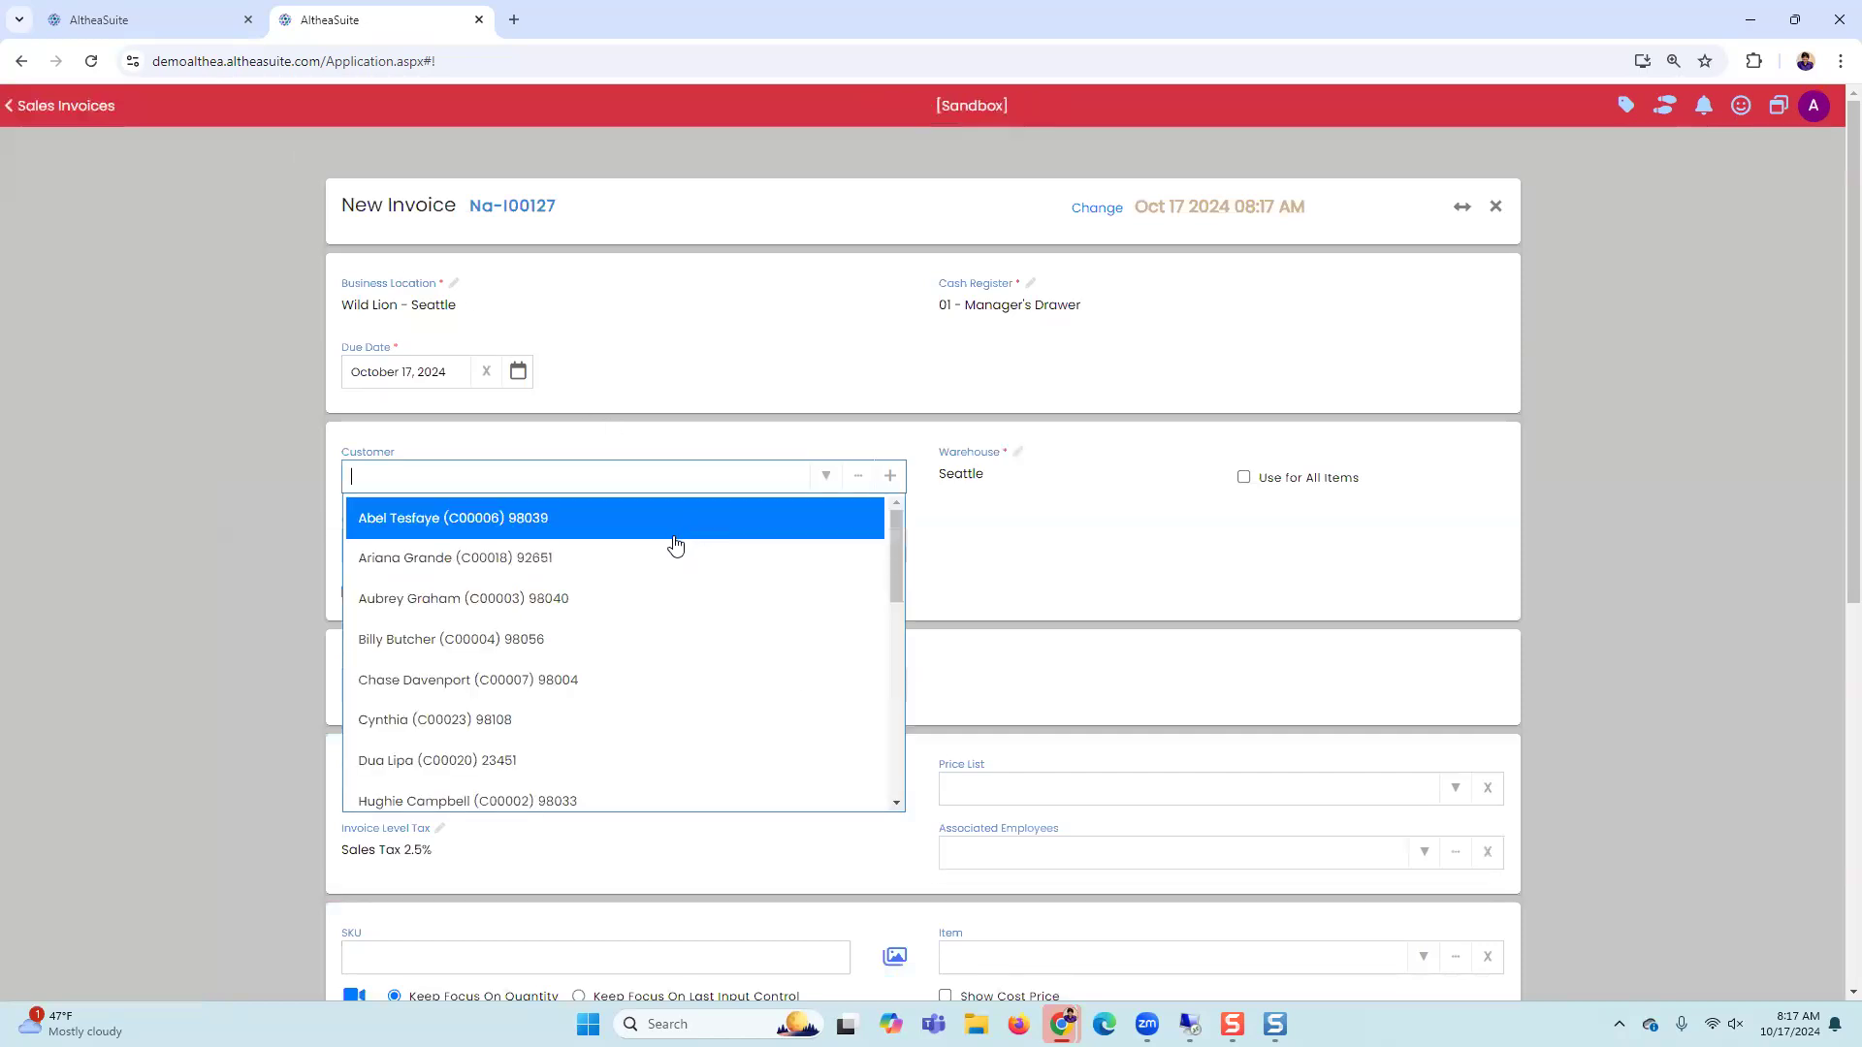
left_click(656, 530)
Step: Add the 10 Inch Memory Foam, 1100 Series and 12 Inch Chime Elite 2.0 King Mattresses to the invoice
scroll(1347, 824, "down", 5)
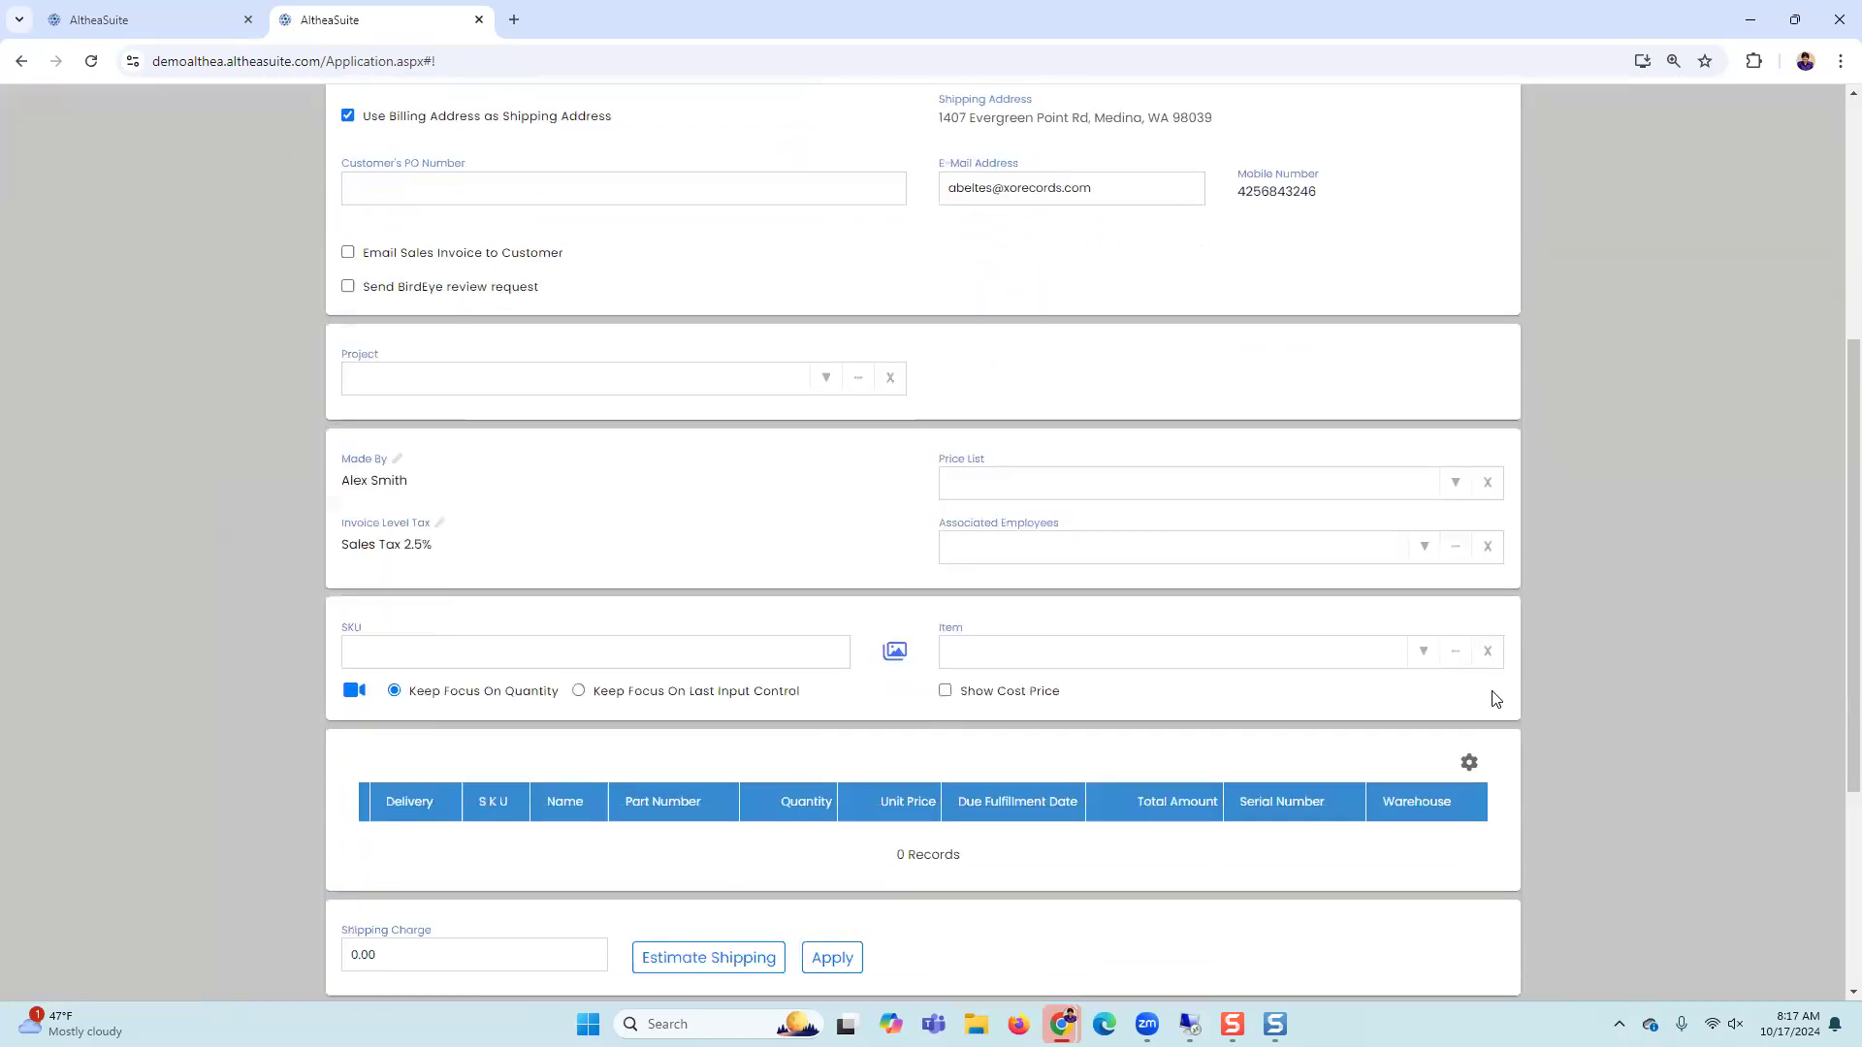
left_click(1421, 651)
scroll(1270, 858, "down", 5)
left_click(1288, 890)
left_click(1423, 652)
scroll(1310, 869, "down", 5)
left_click(1216, 884)
left_click(1426, 650)
scroll(1247, 905, "down", 3)
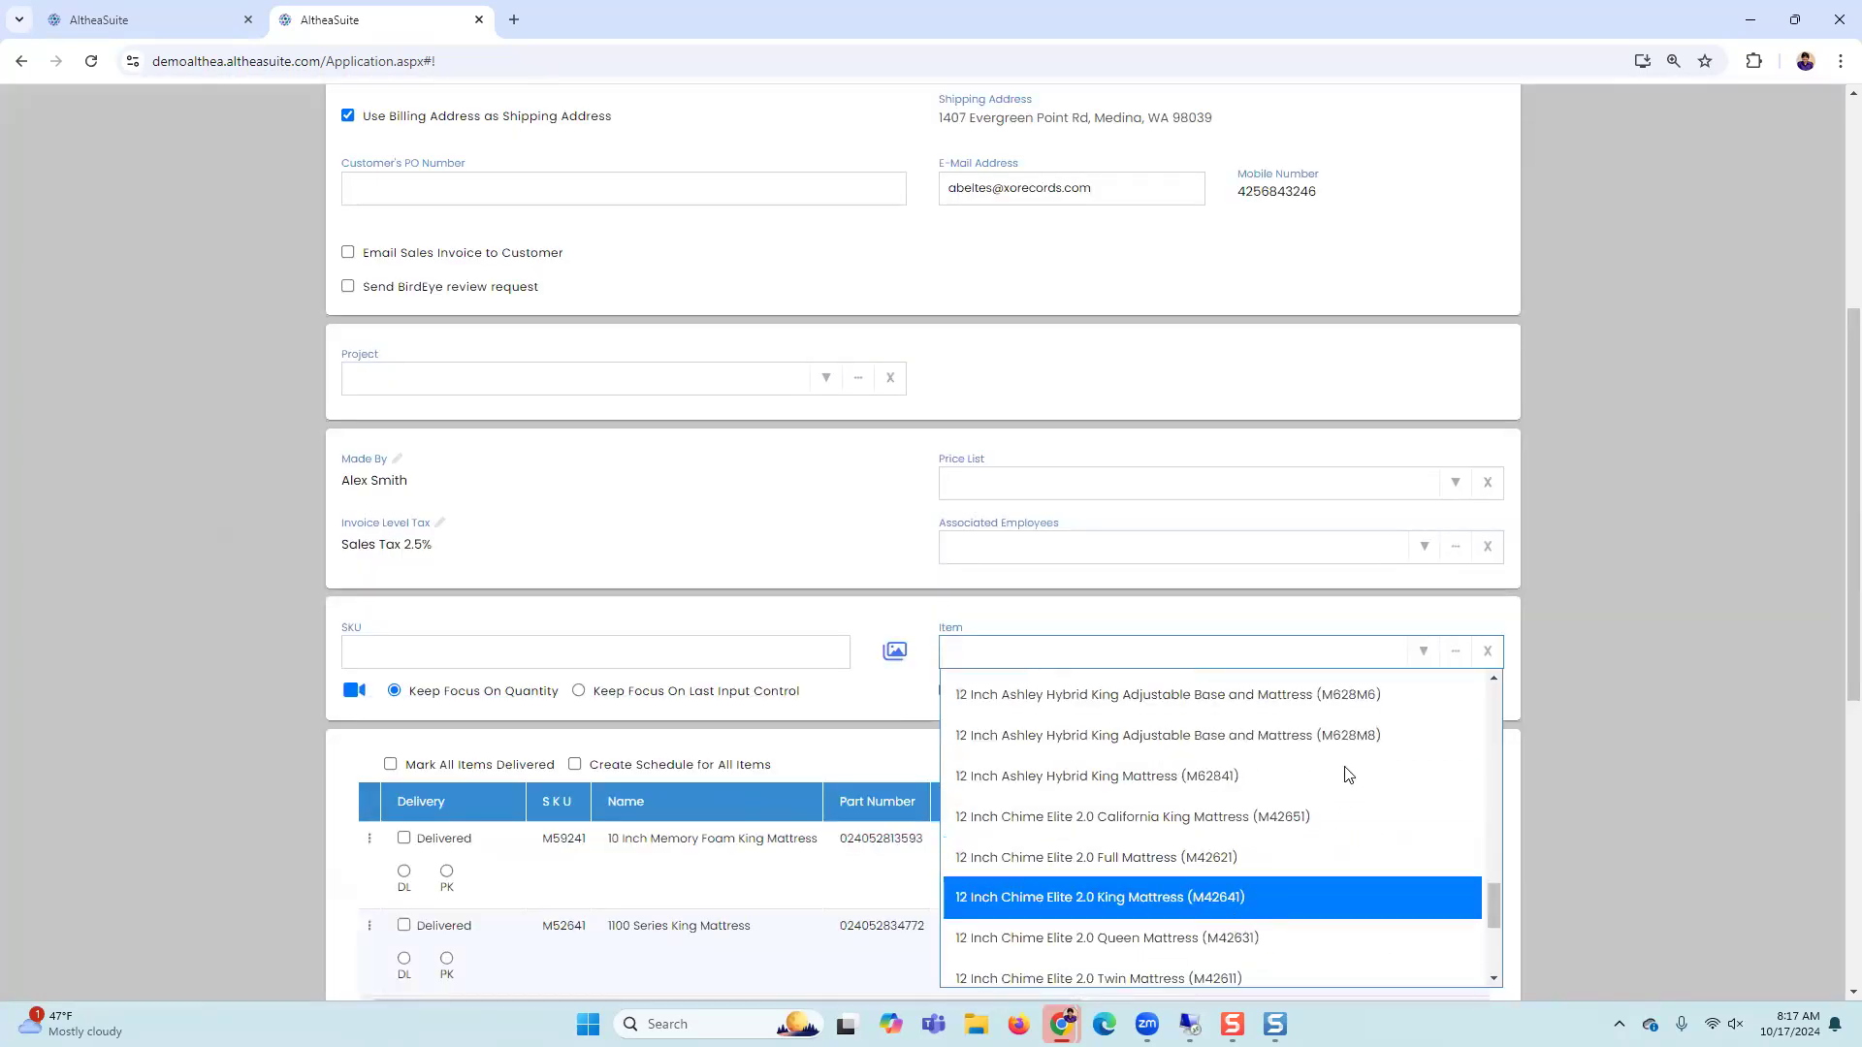
left_click(1261, 893)
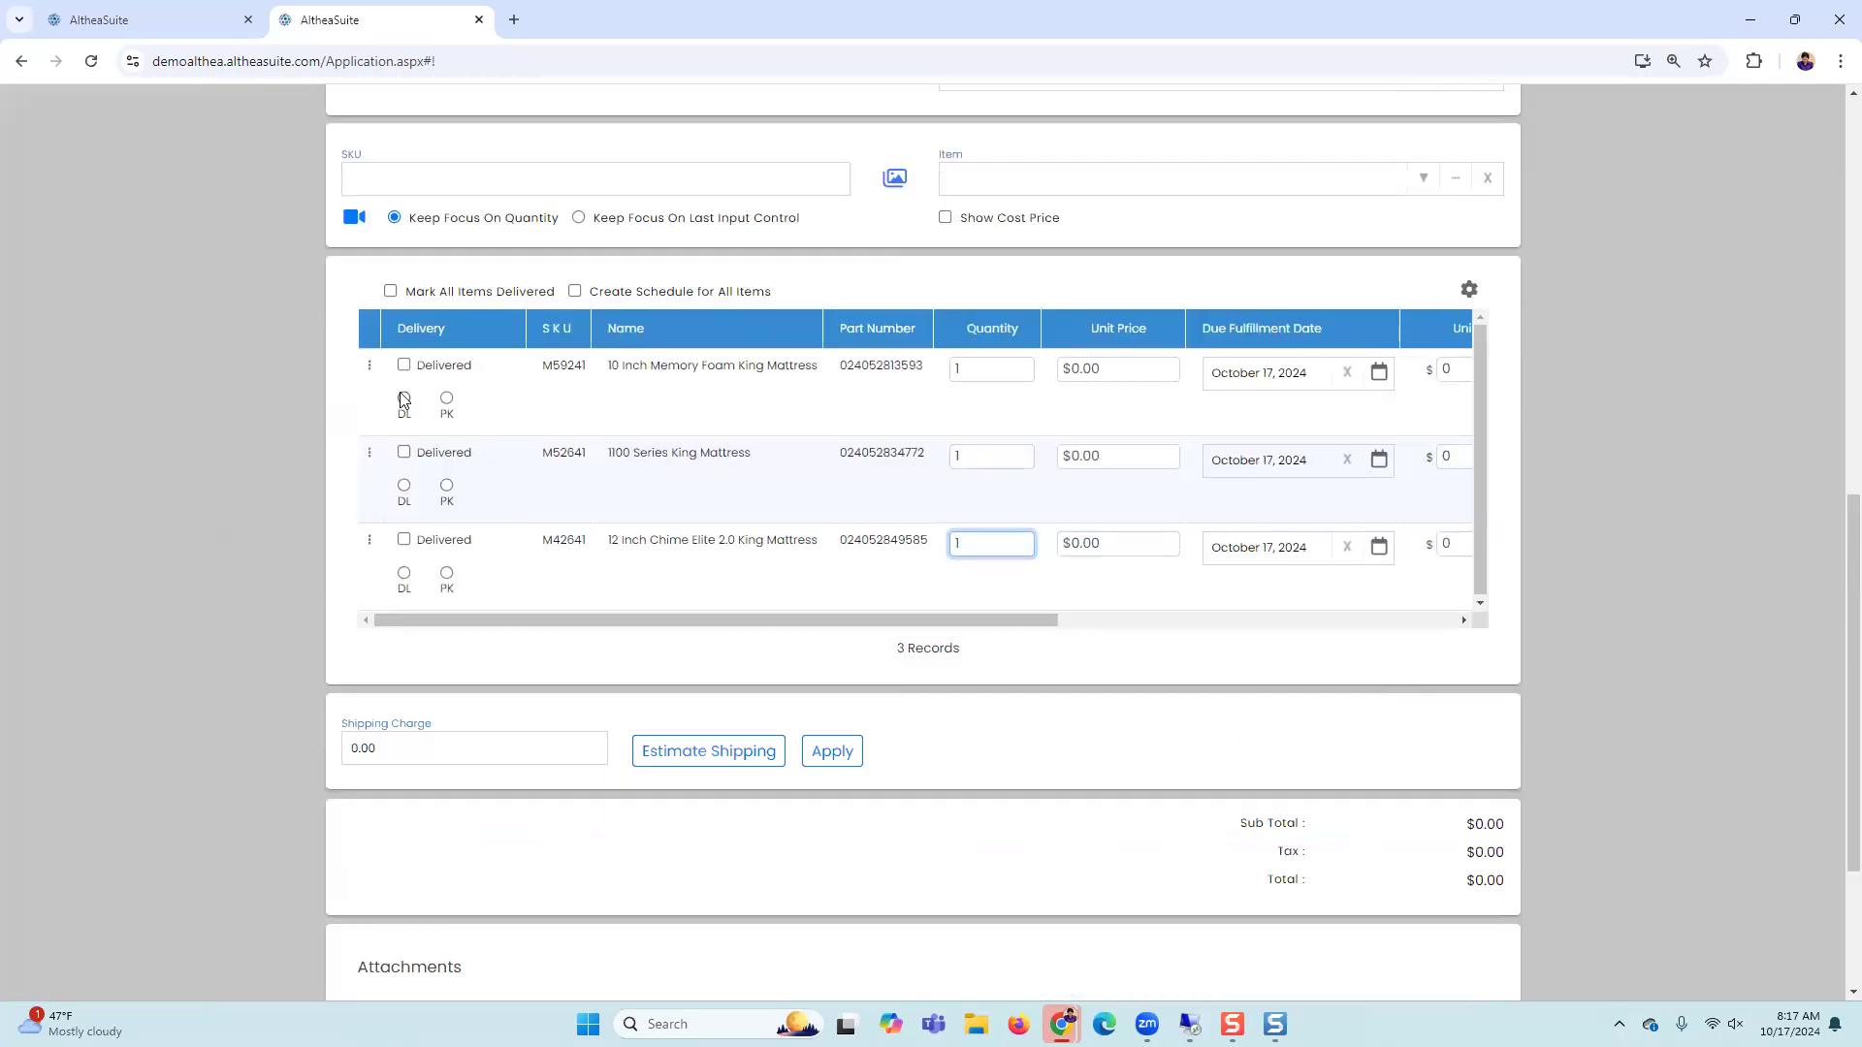
Step: Enable schedule creation for all items and set all three mattresses to delivery (DL)
left_click(608, 295)
left_click(404, 398)
left_click(403, 485)
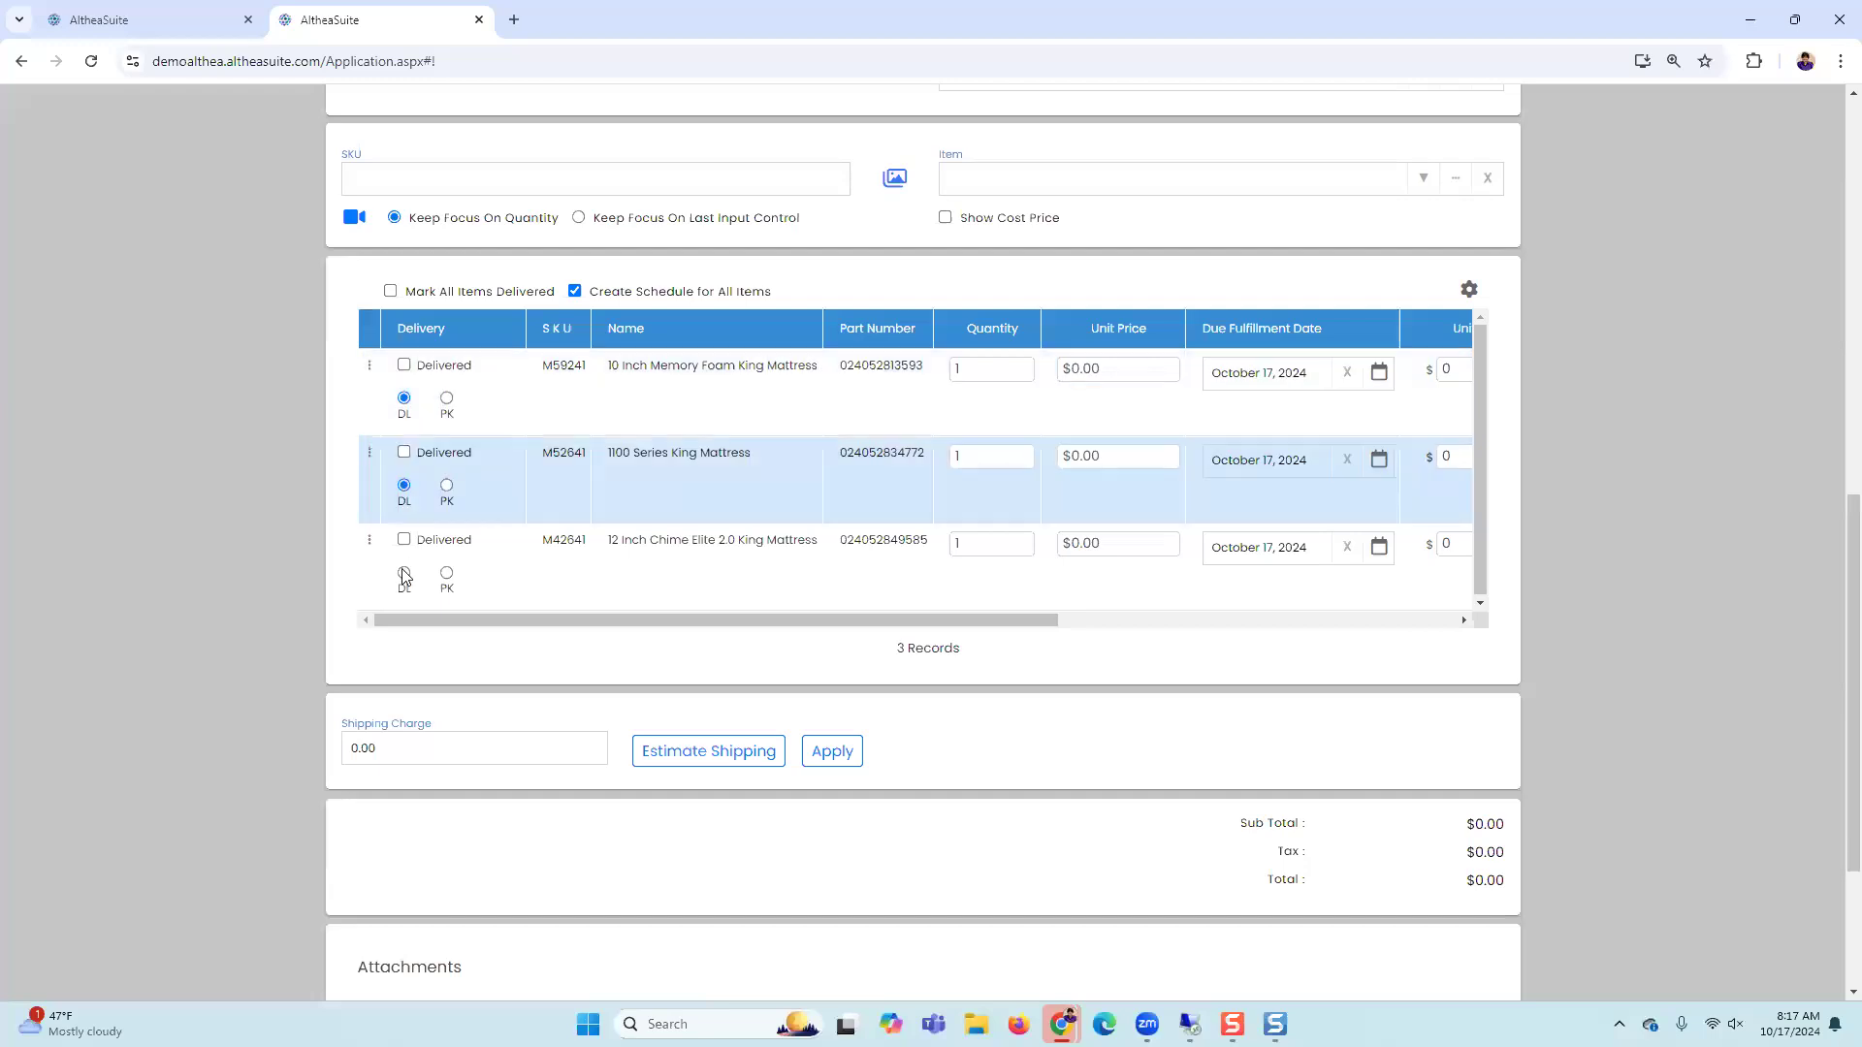
left_click(404, 572)
Step: View the stock of the 10 Inch Memory Foam King Mattress, examine its pending POs and close the stock view
left_click(369, 366)
left_click(427, 381)
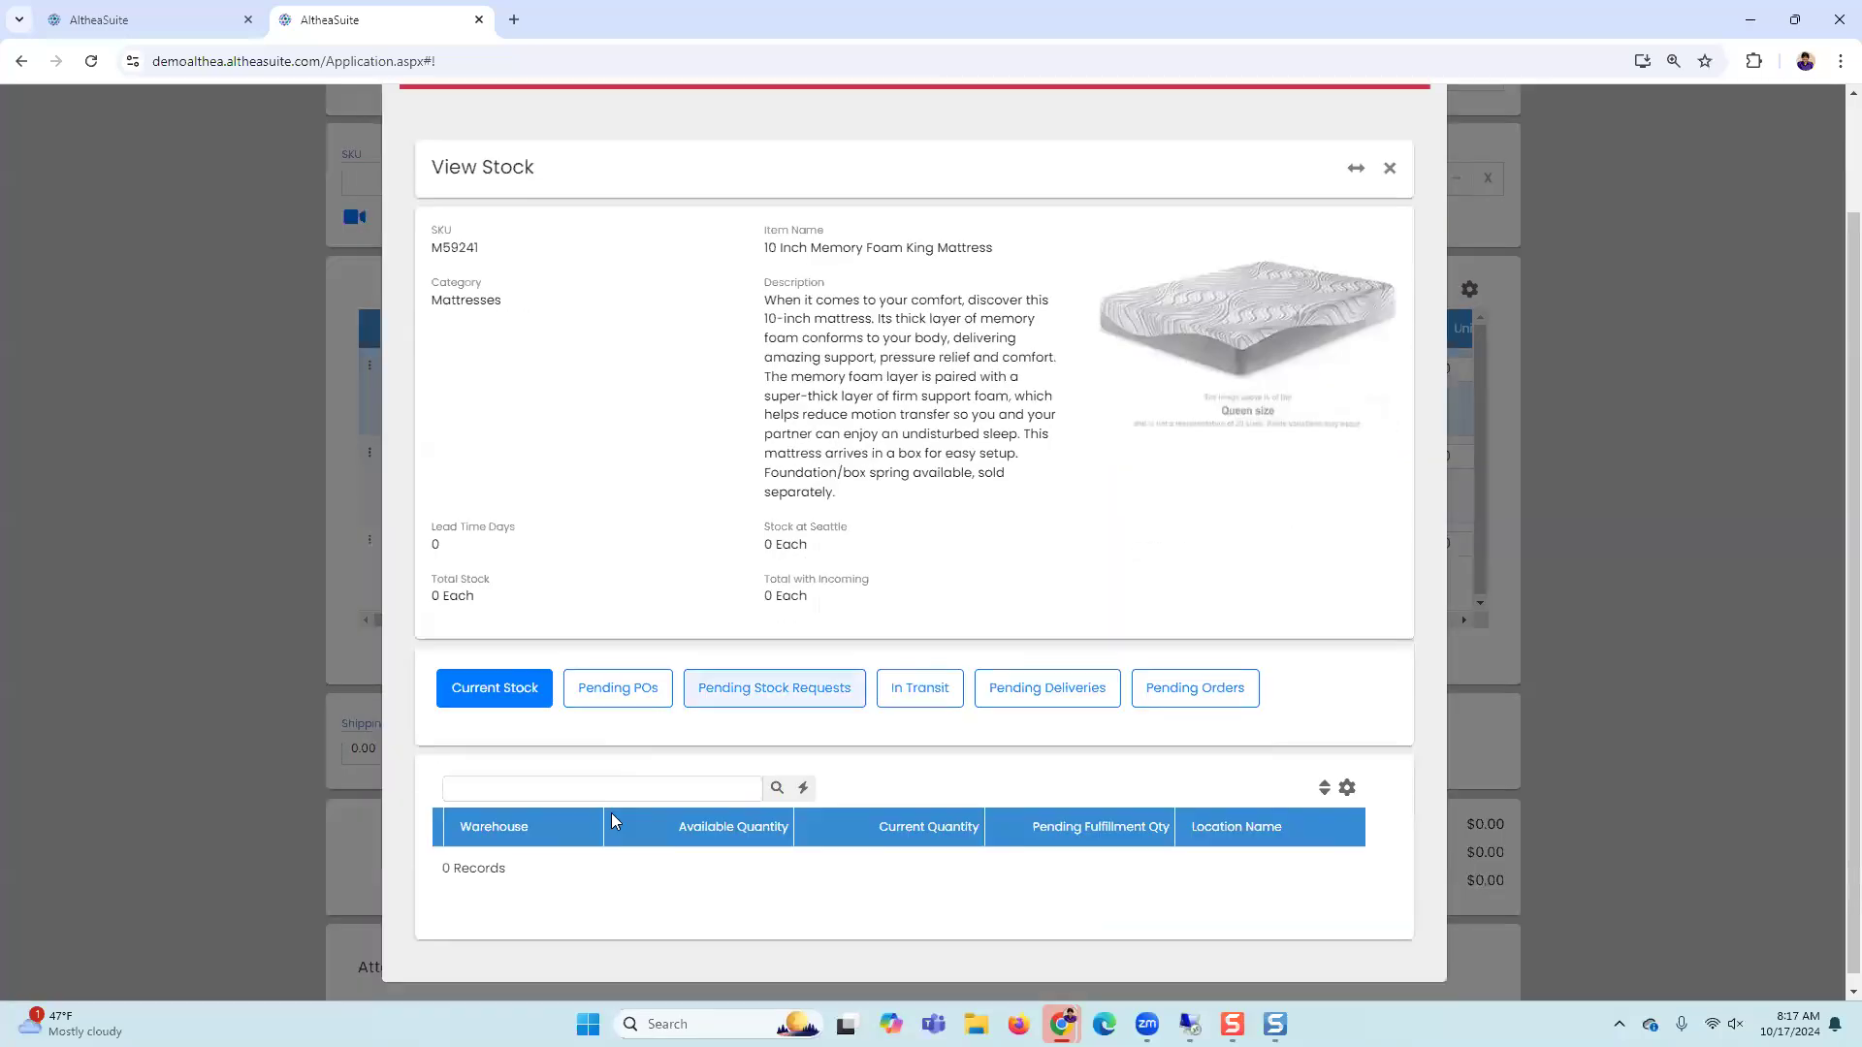
left_click(612, 673)
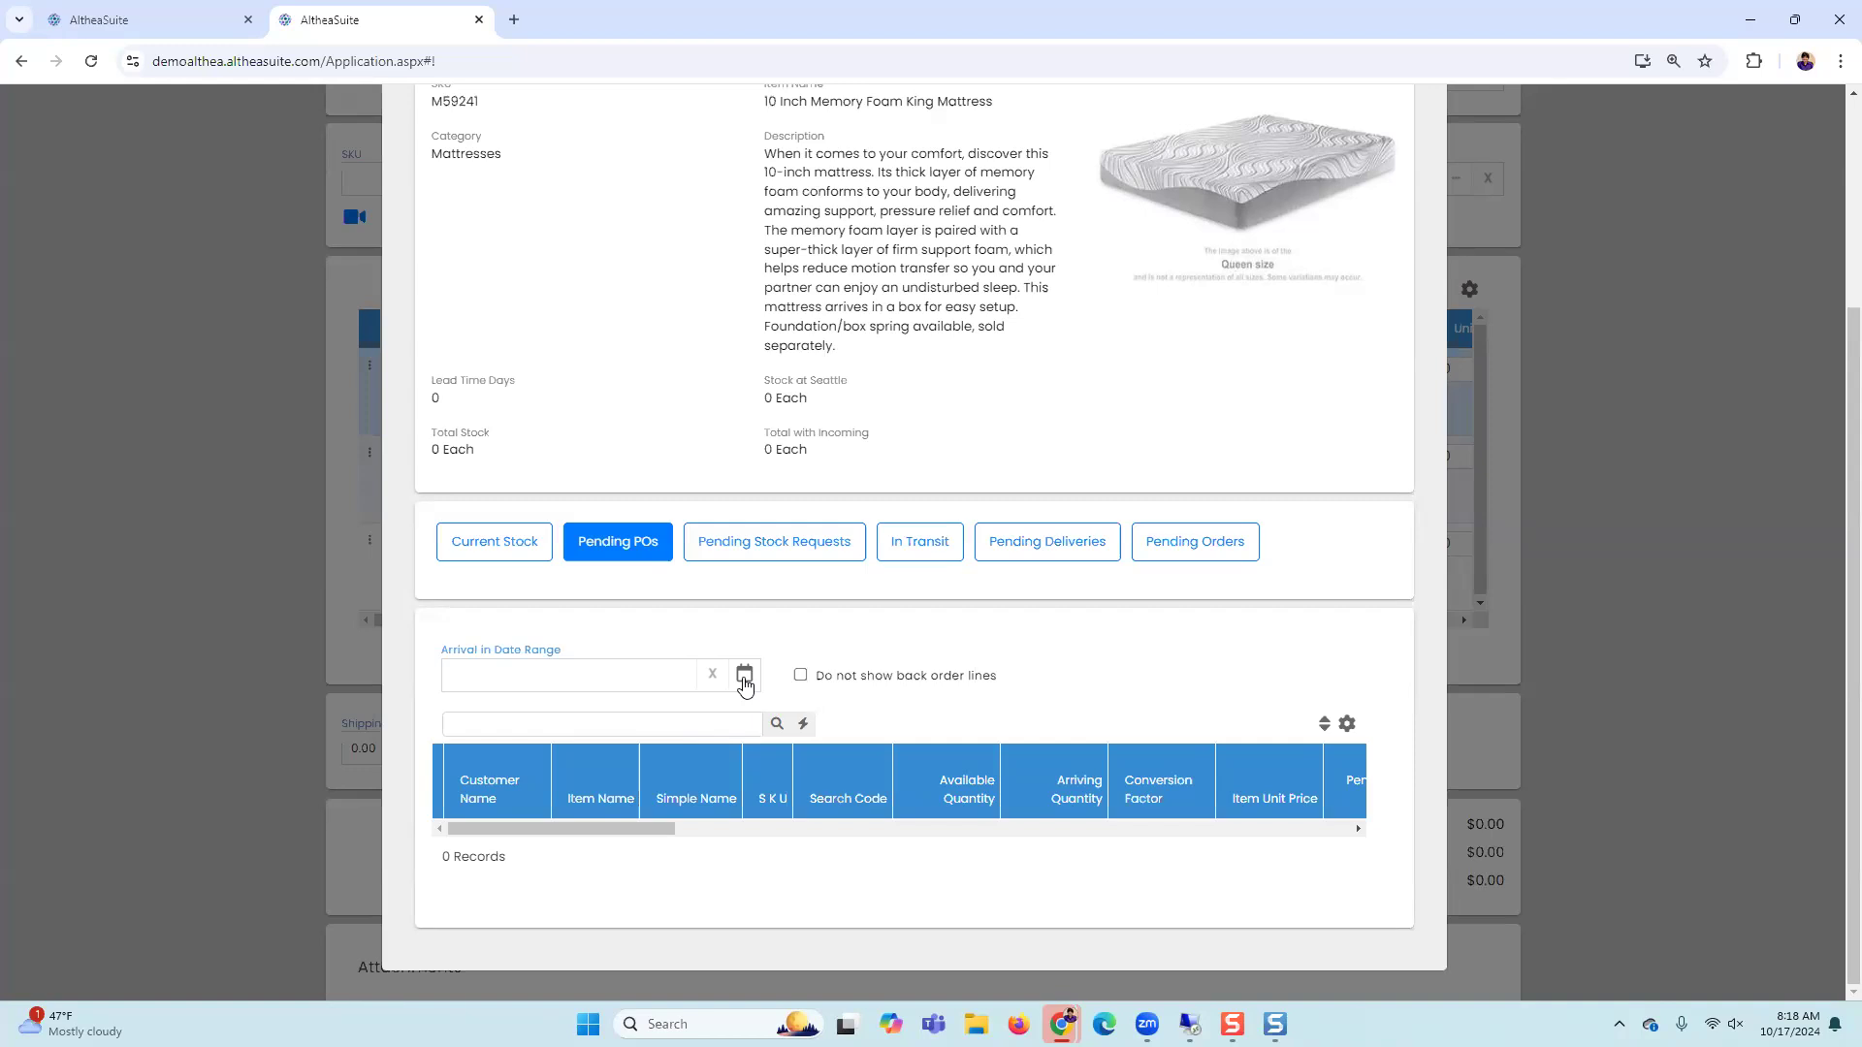
scroll(922, 644, "up", 3)
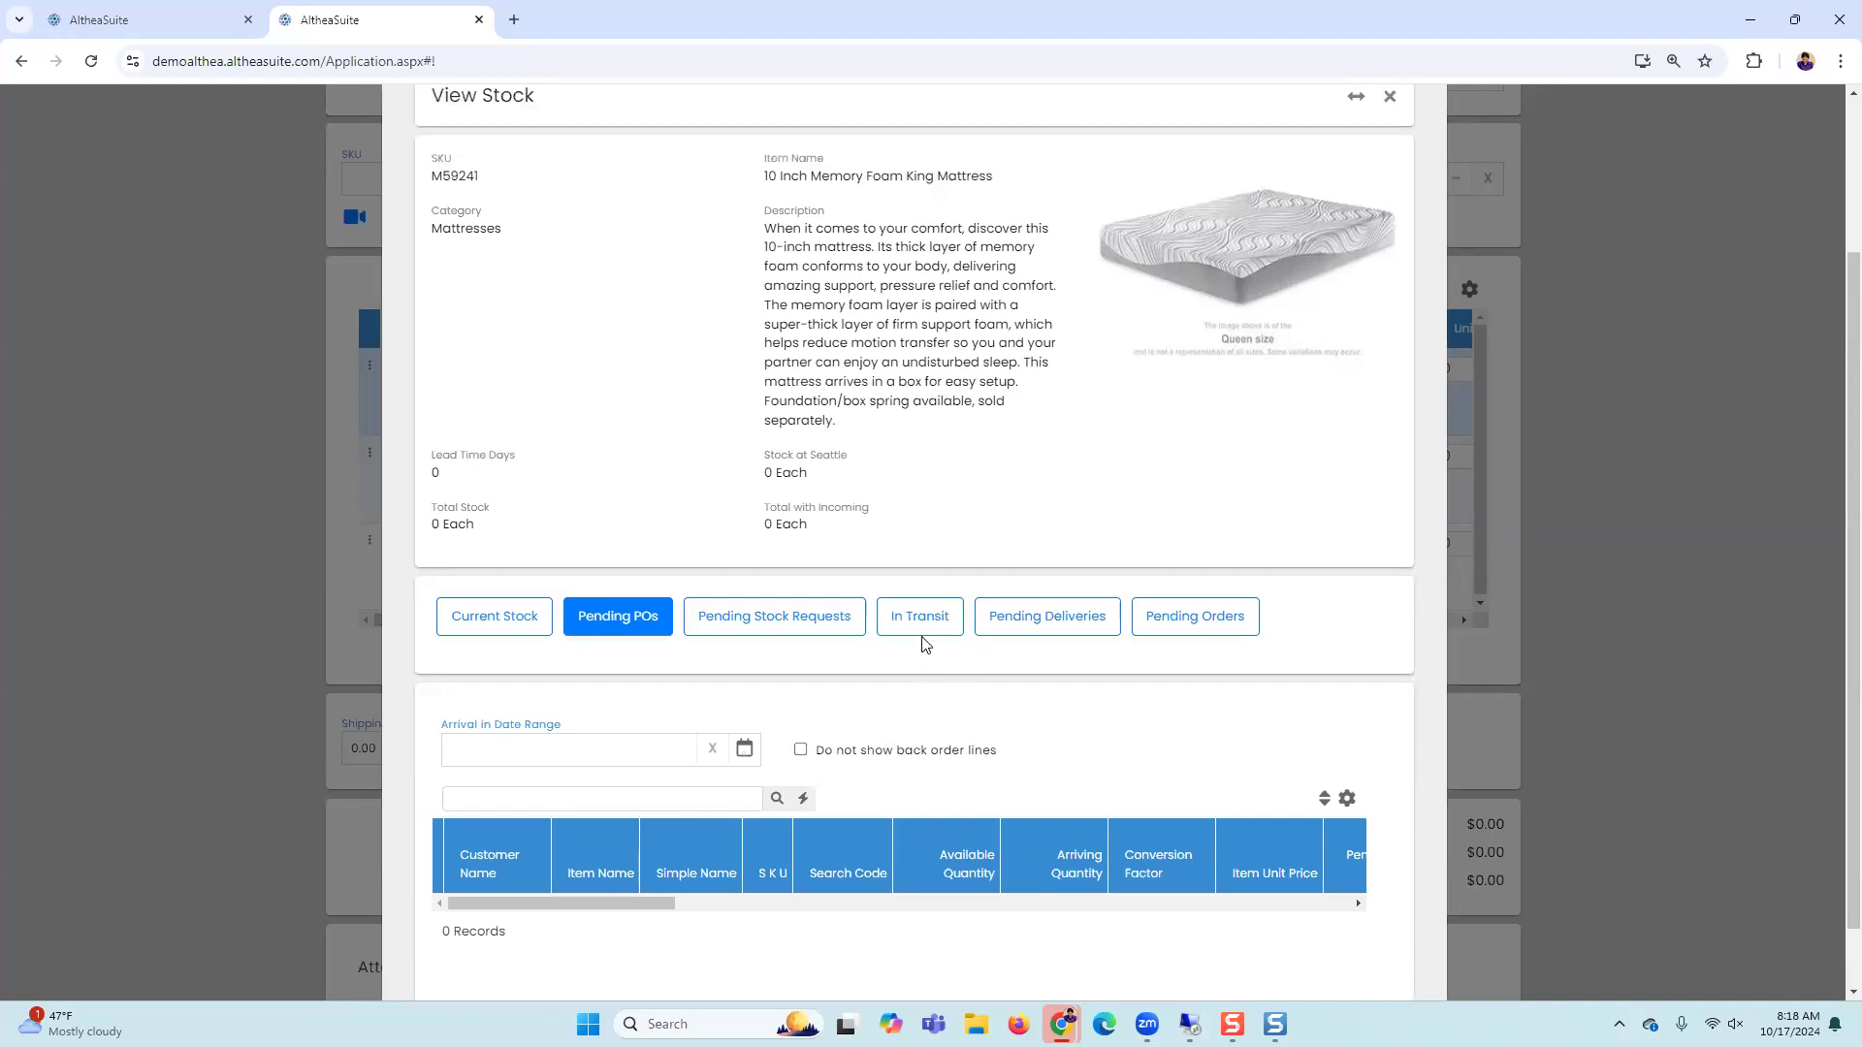
left_click(1419, 146)
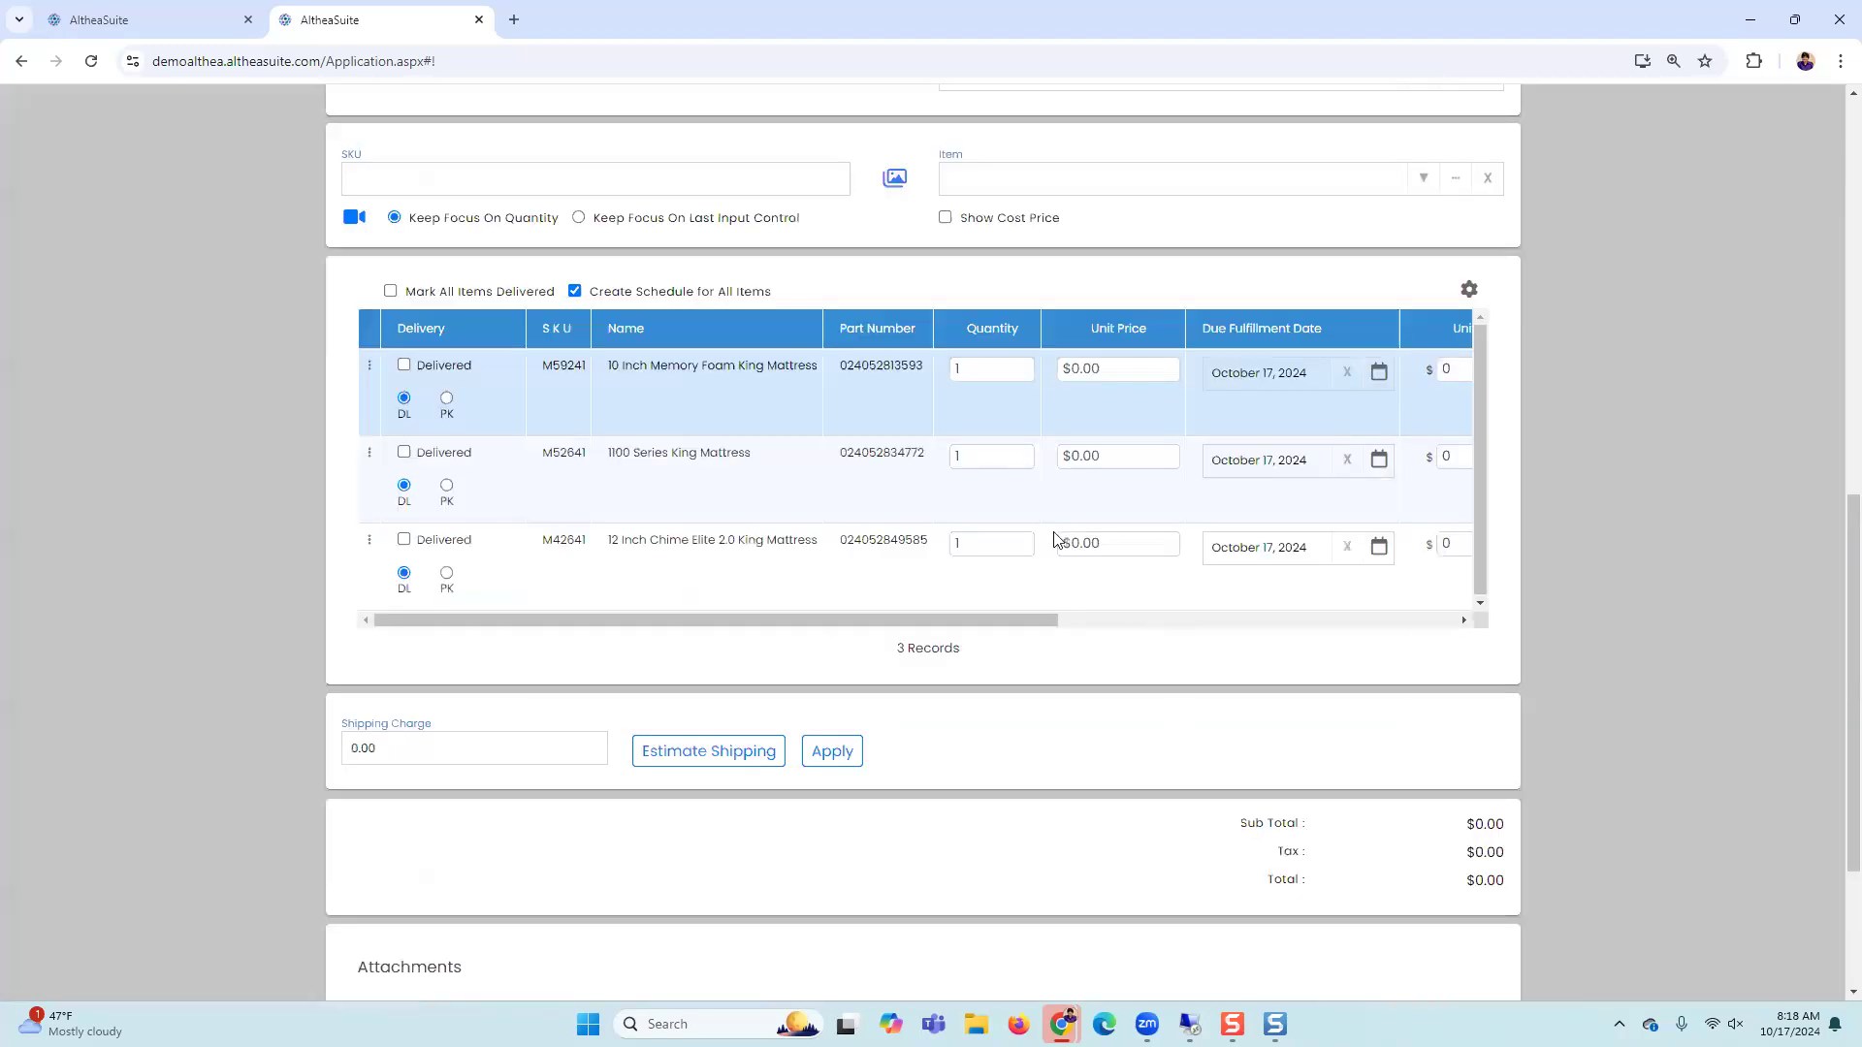
Step: Set the unit prices to $60 for the Memory Foam, $80 for the 1100 Series and $90 for the Chime Elite mattress
left_click(1125, 374)
type("60")
left_click(1117, 456)
type("80")
left_click(1140, 543)
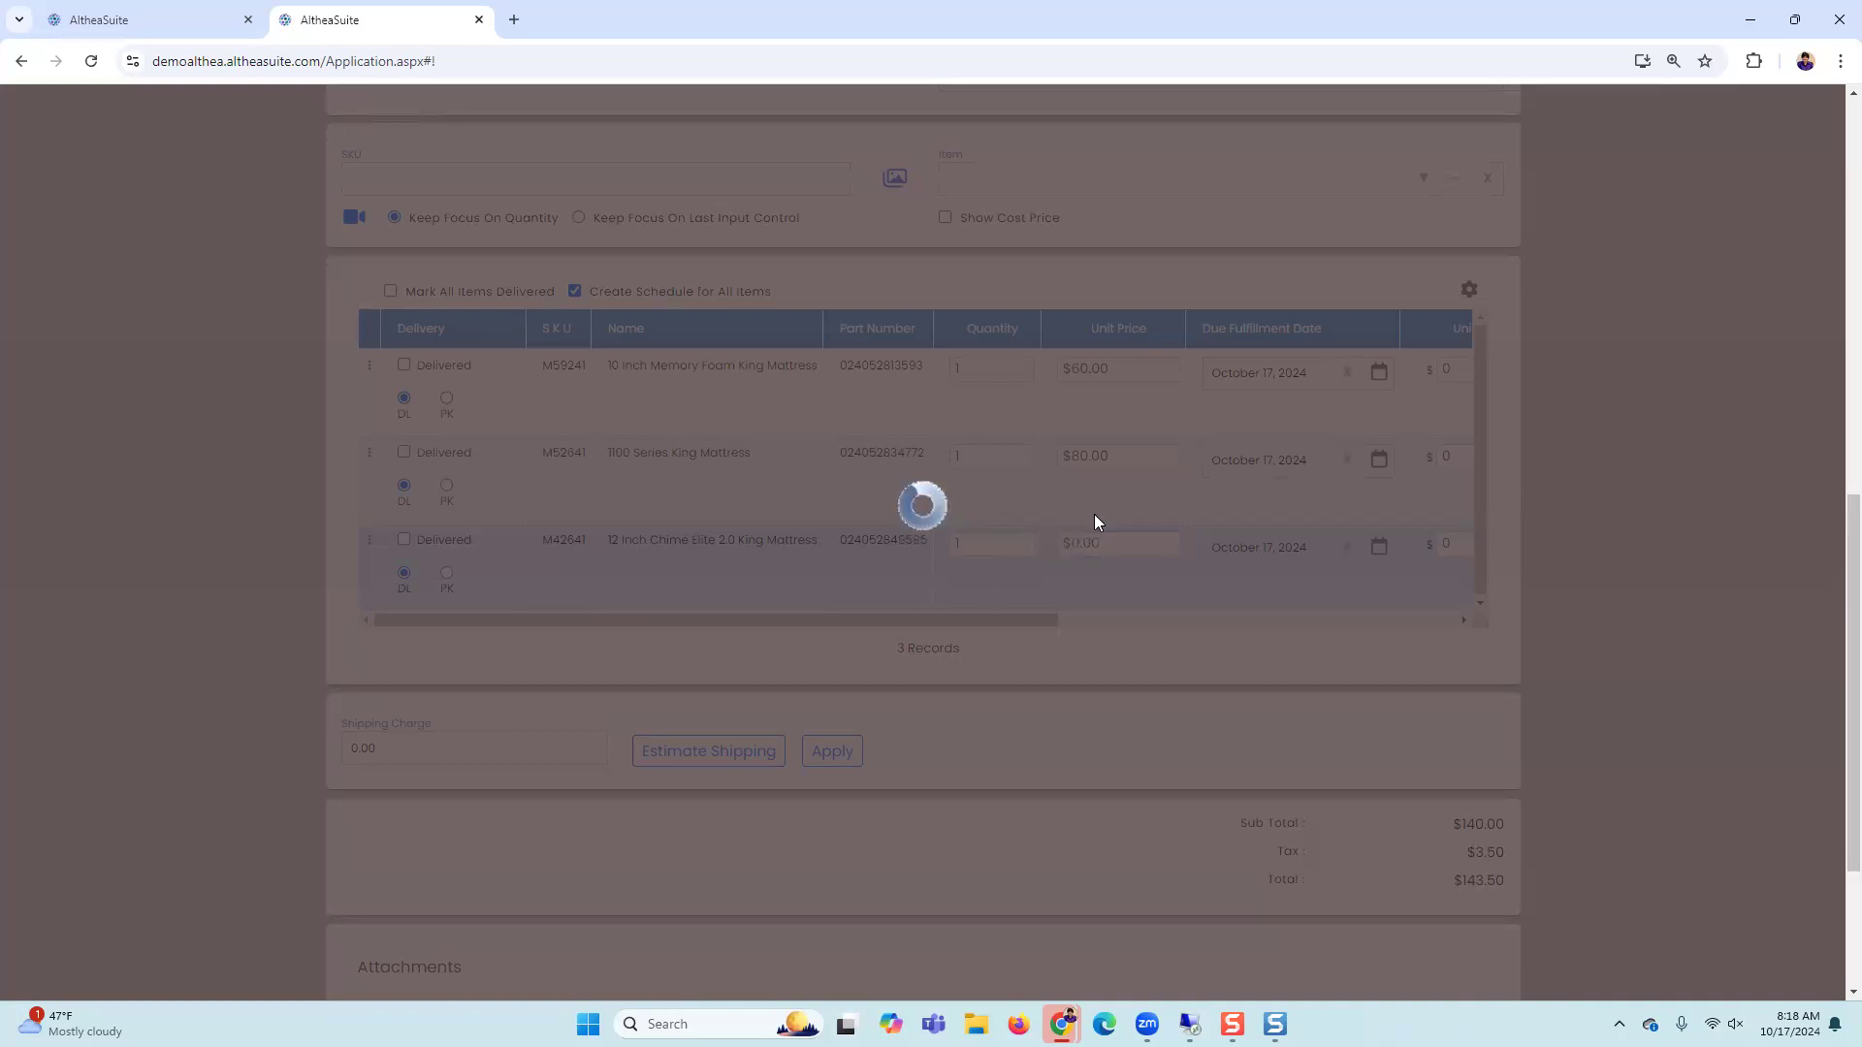
left_click(1112, 545)
type("90")
left_click(1096, 584)
Step: Proceed to the invoice's payment page and save the invoice
scroll(1385, 870, "down", 3)
left_click(1450, 943)
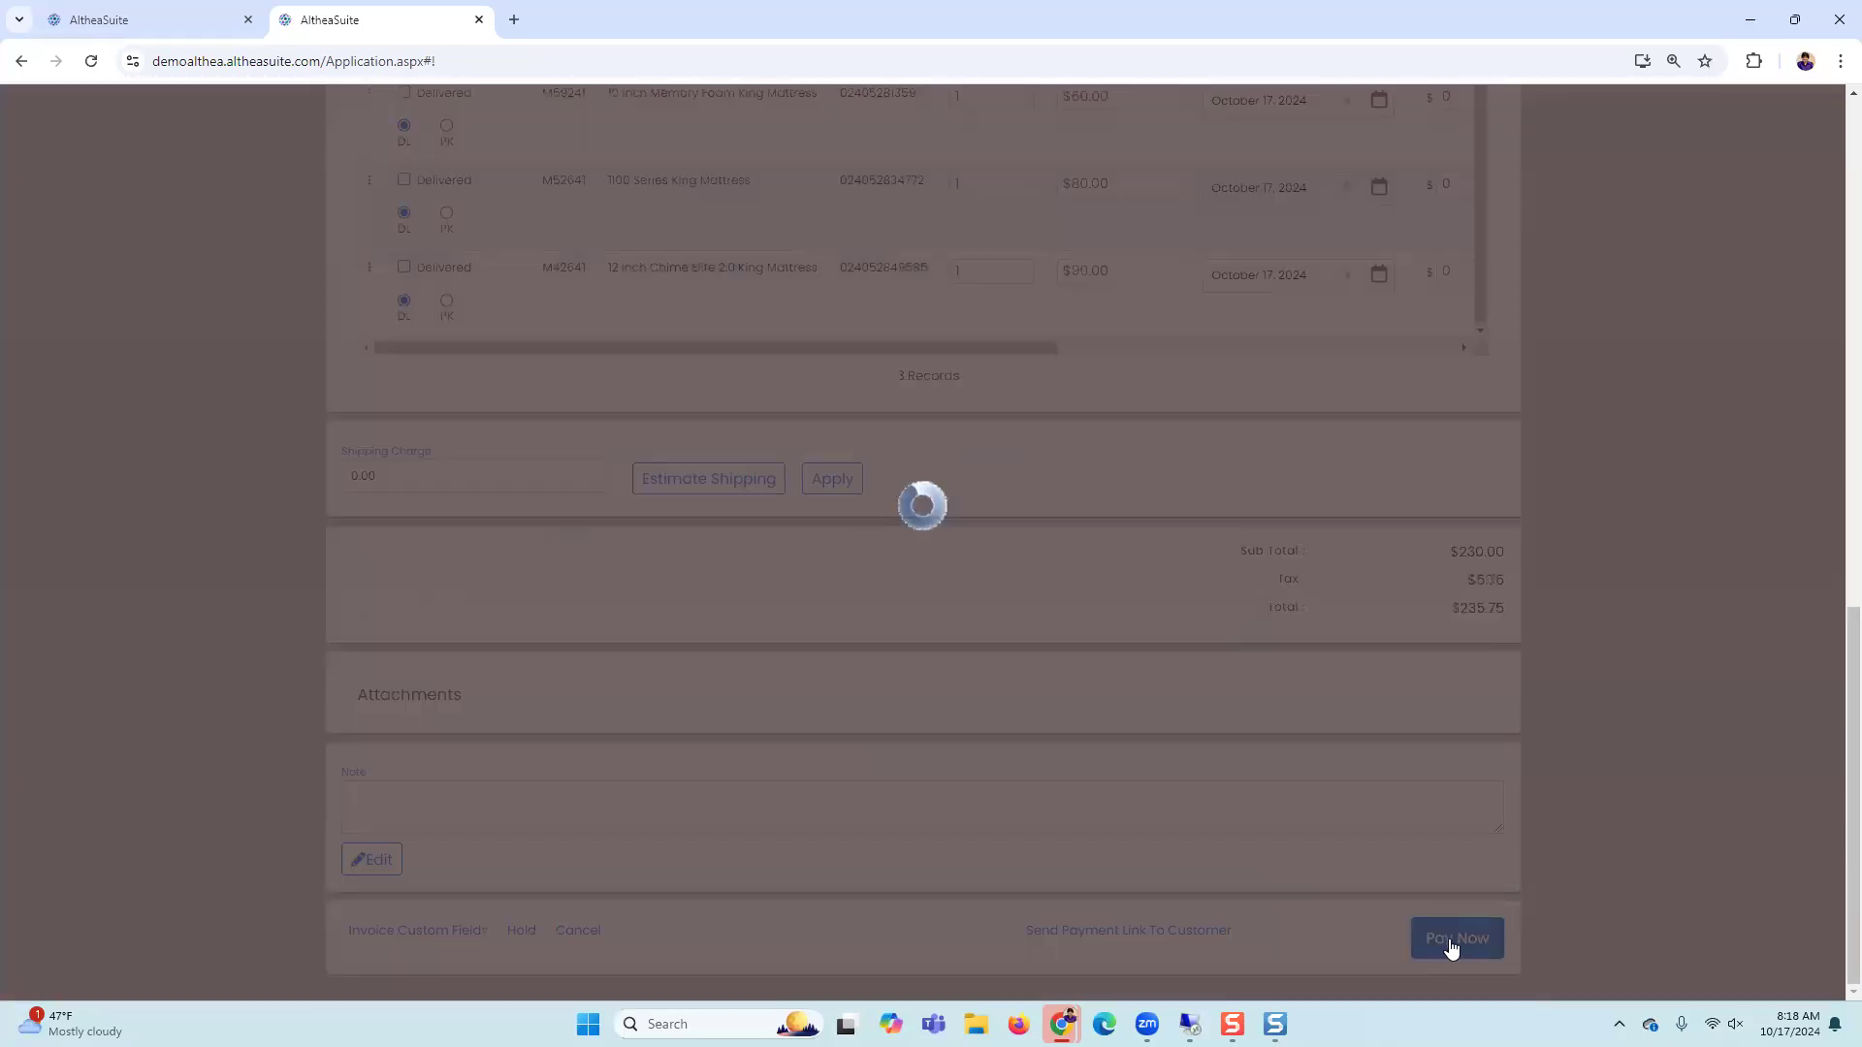
scroll(997, 764, "down", 3)
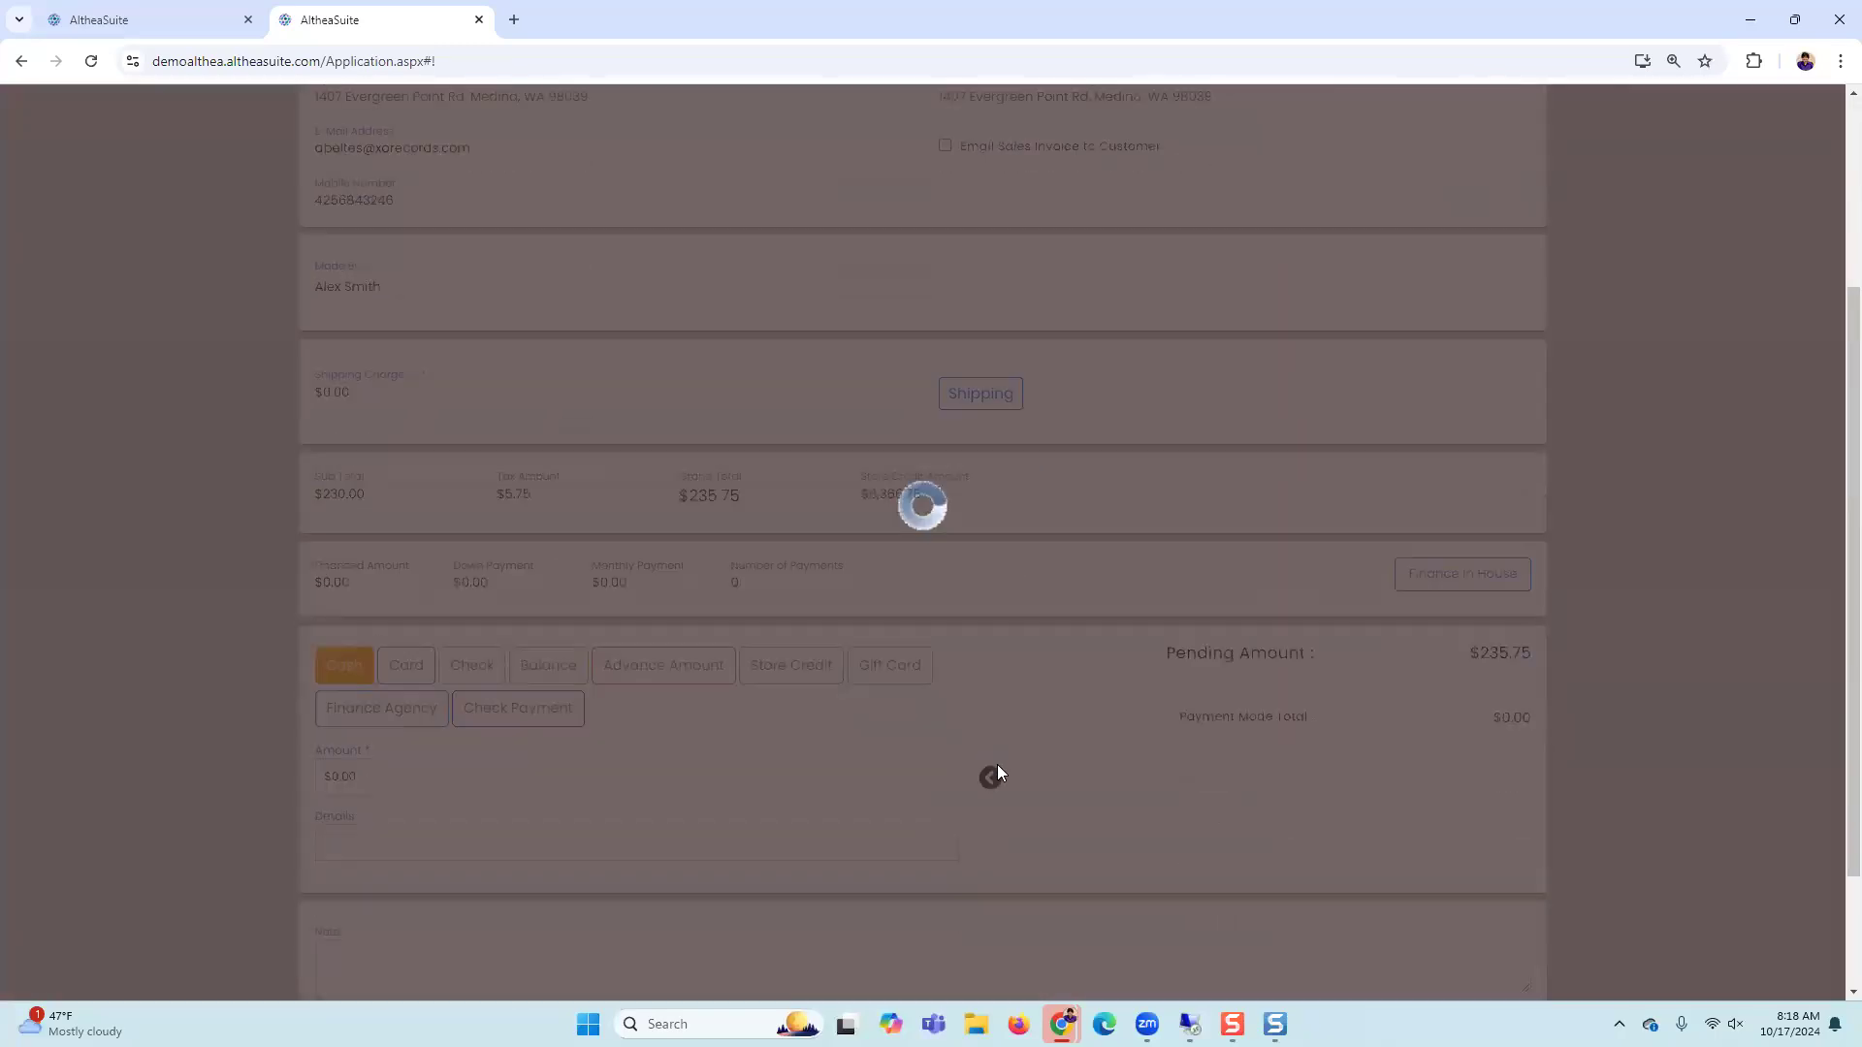
scroll(1092, 813, "down", 2)
left_click(1498, 935)
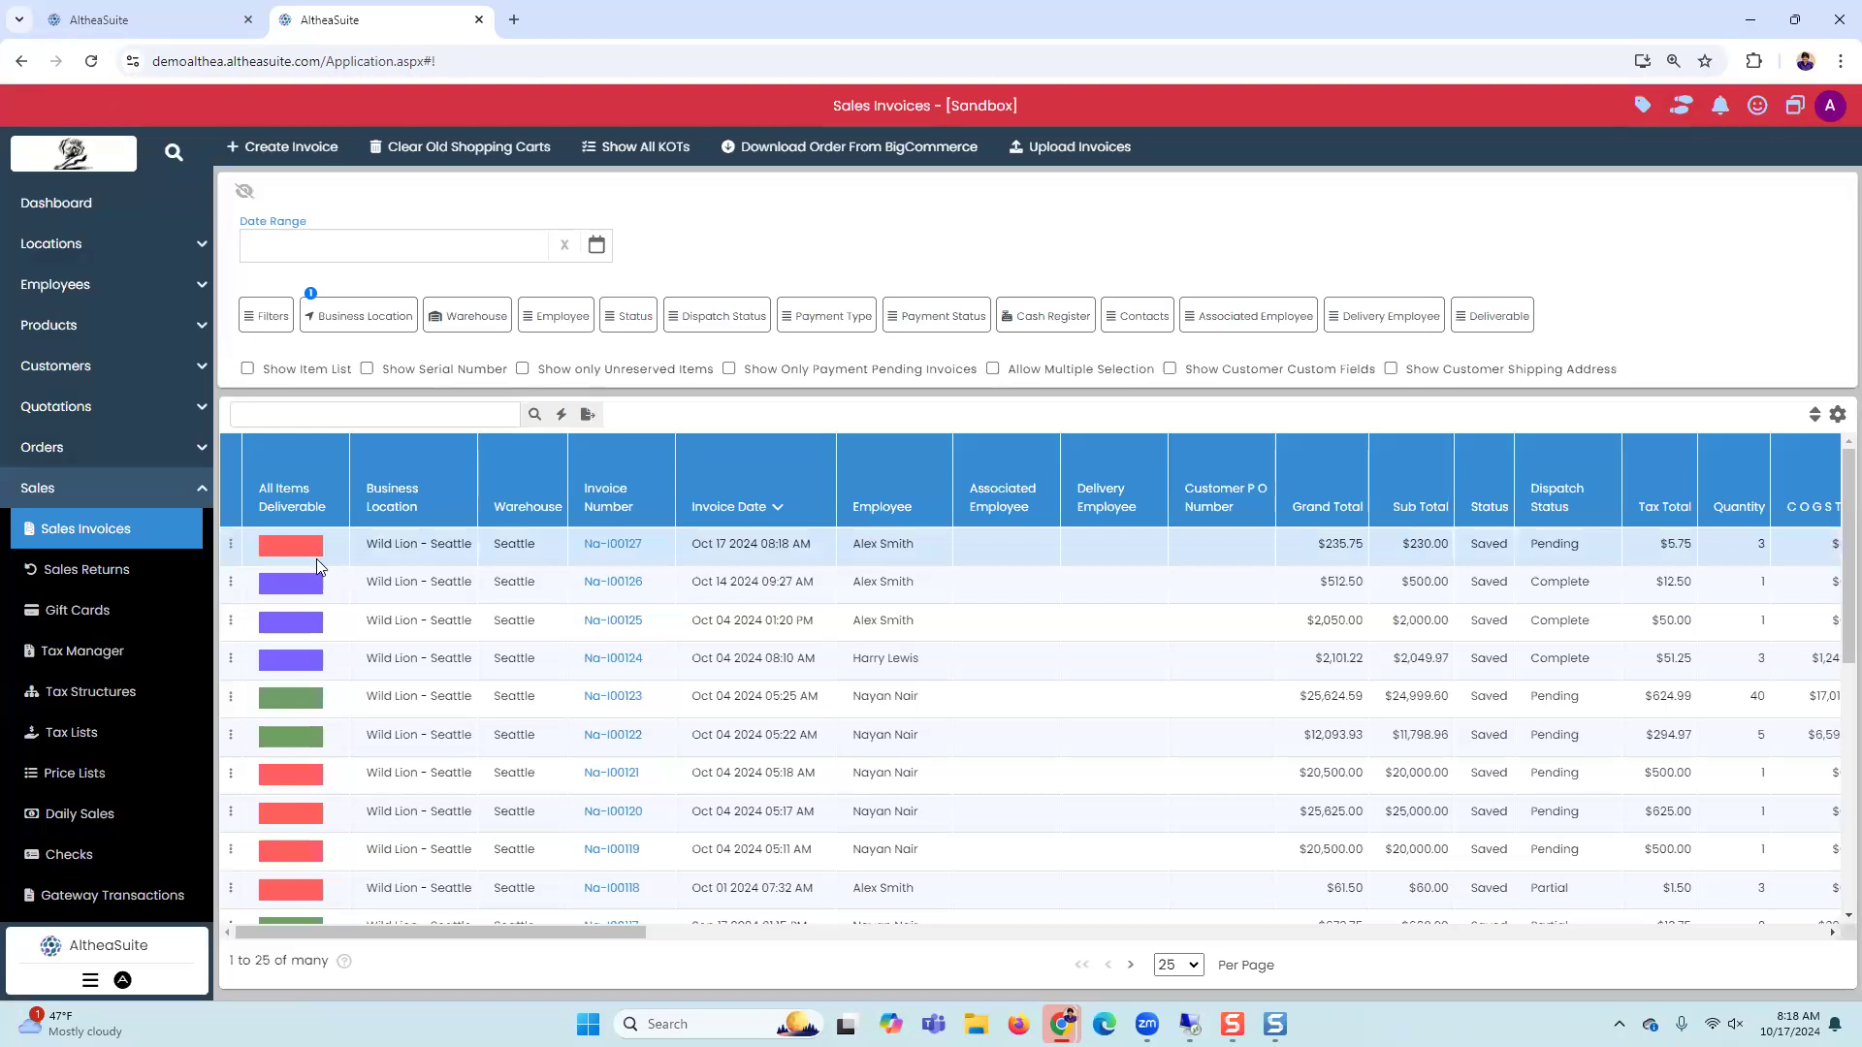
Step: Show the item list of the sales invoices to examine the mattresses' deliverable status, and switch back to the invoice view
left_click(289, 372)
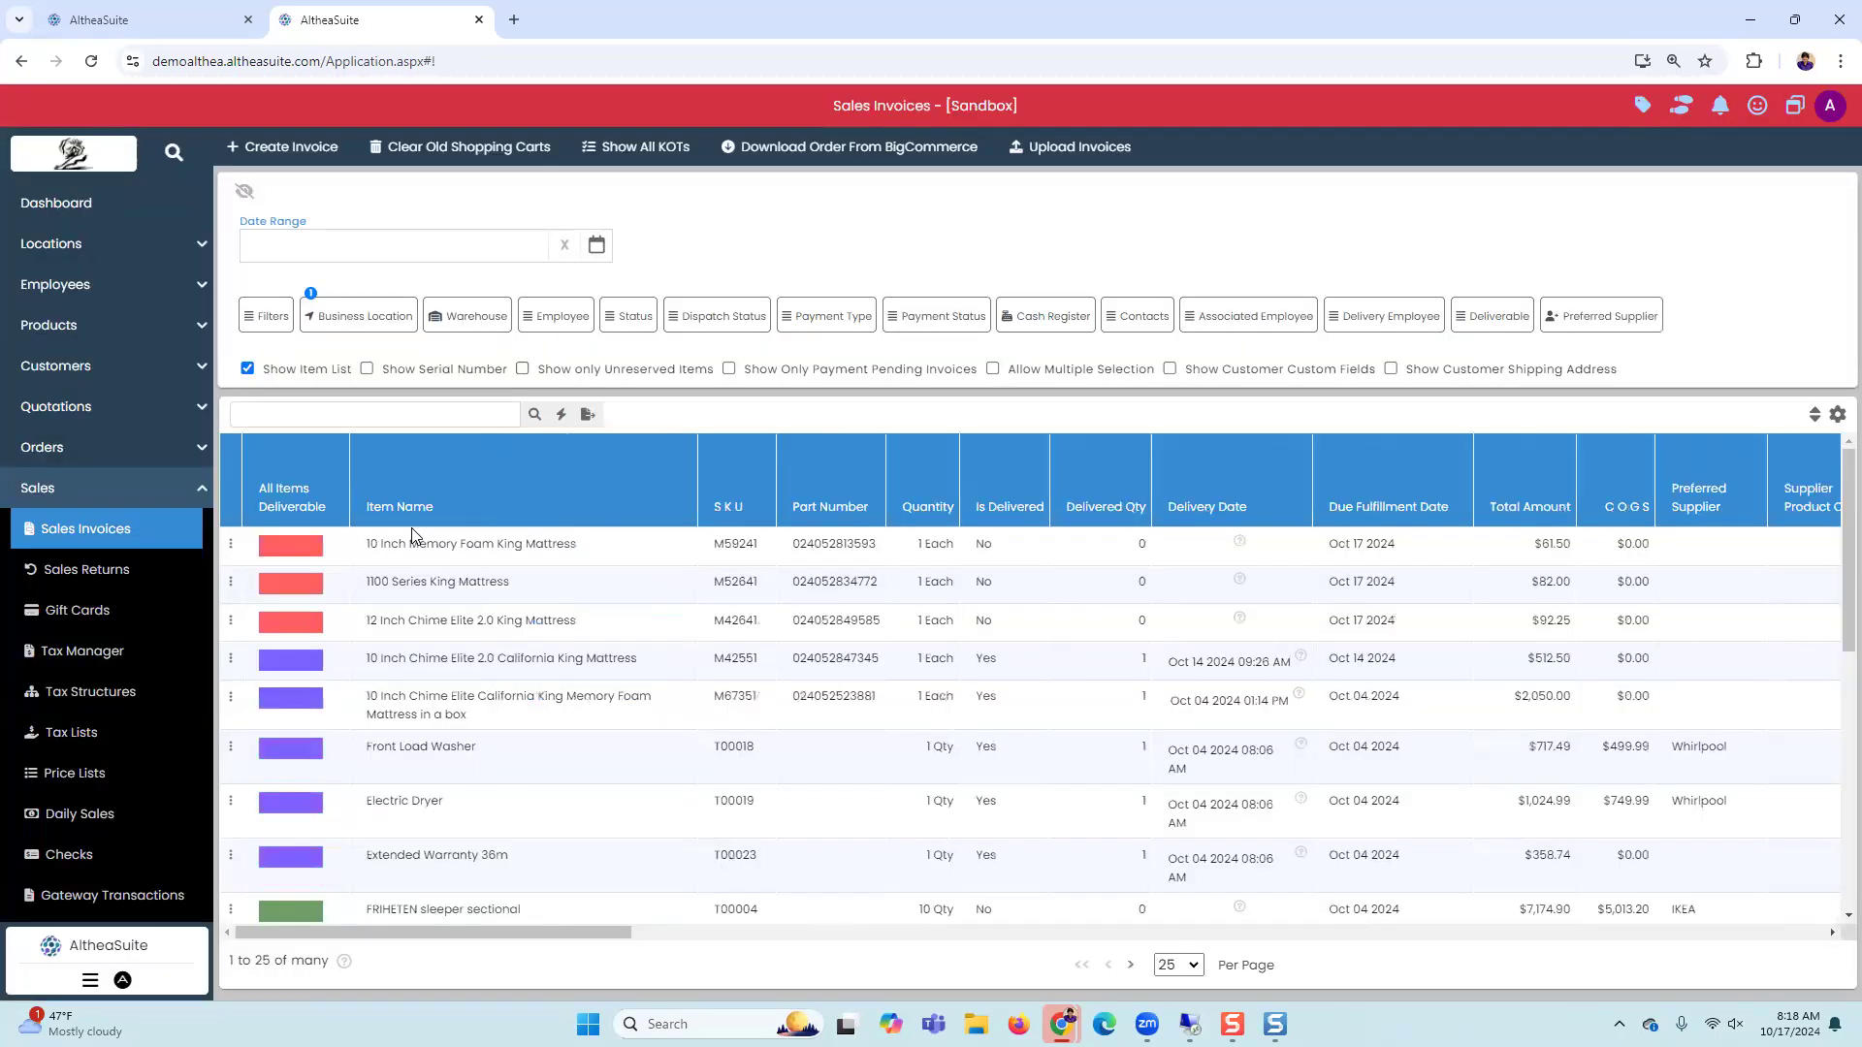
left_click(380, 595)
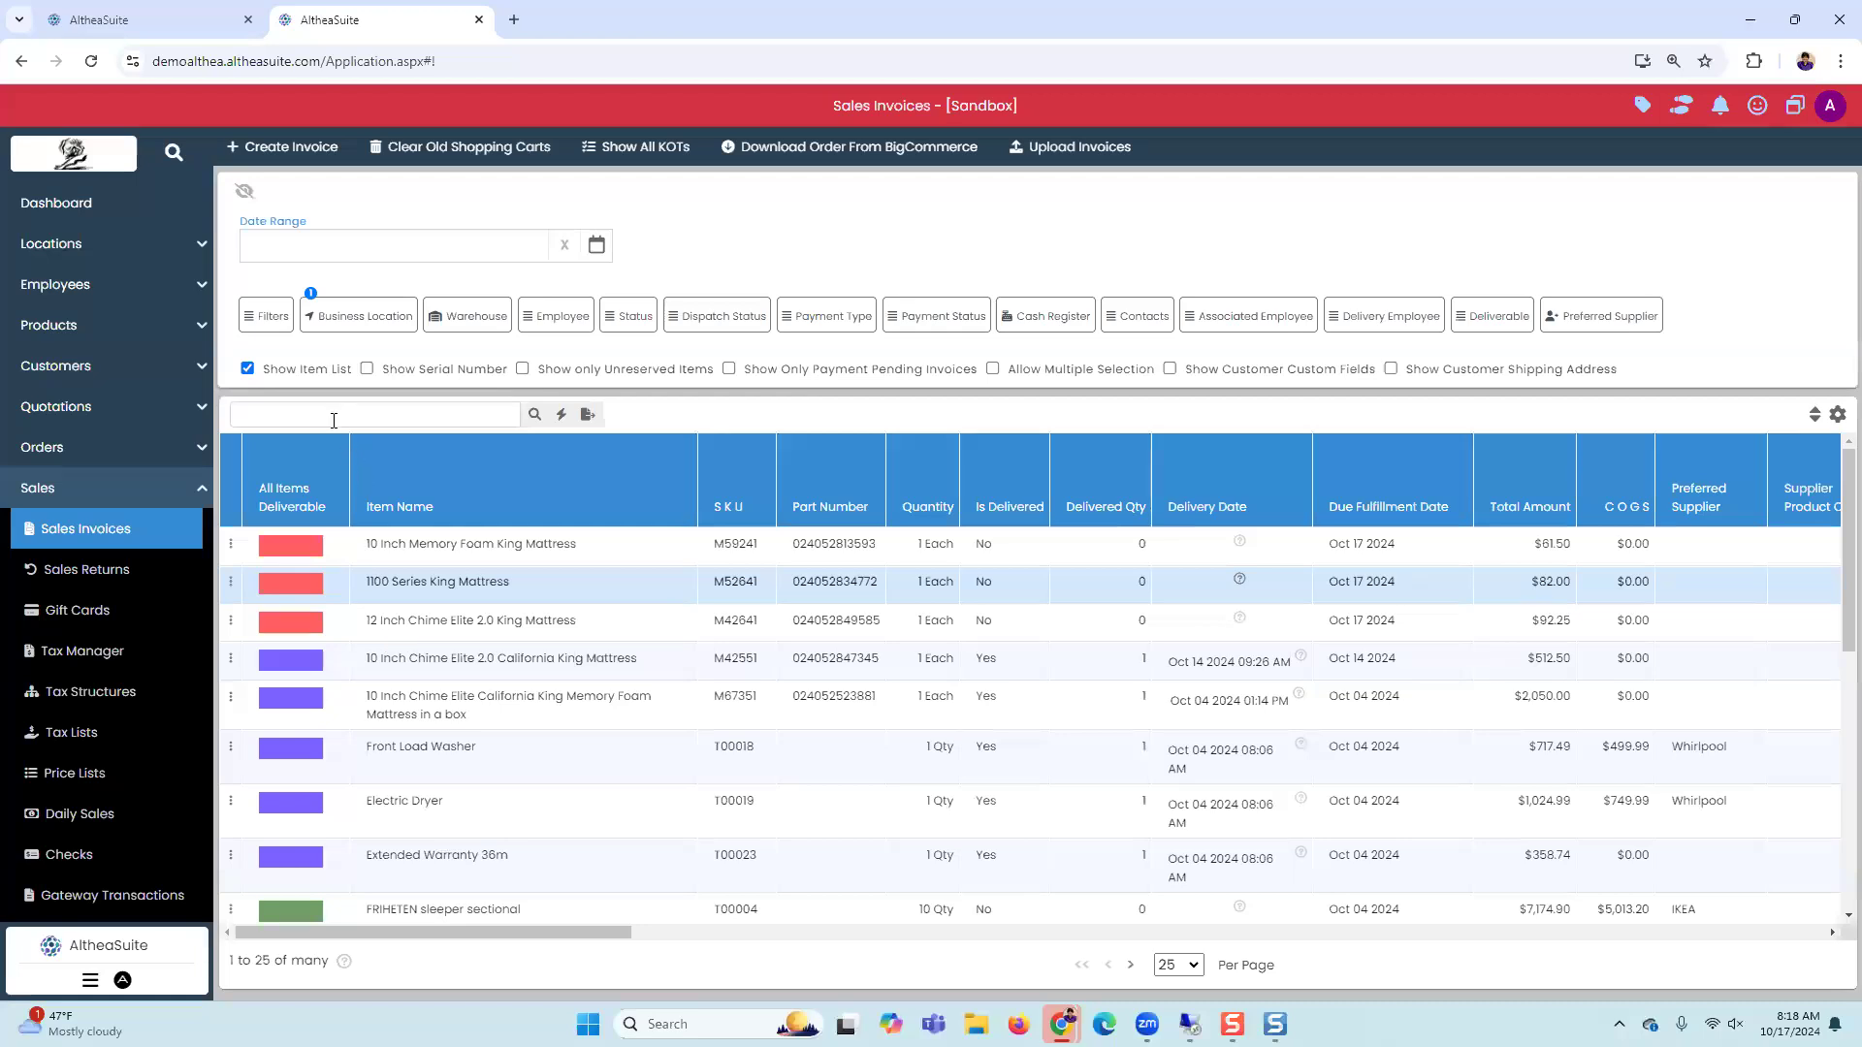
left_click(321, 370)
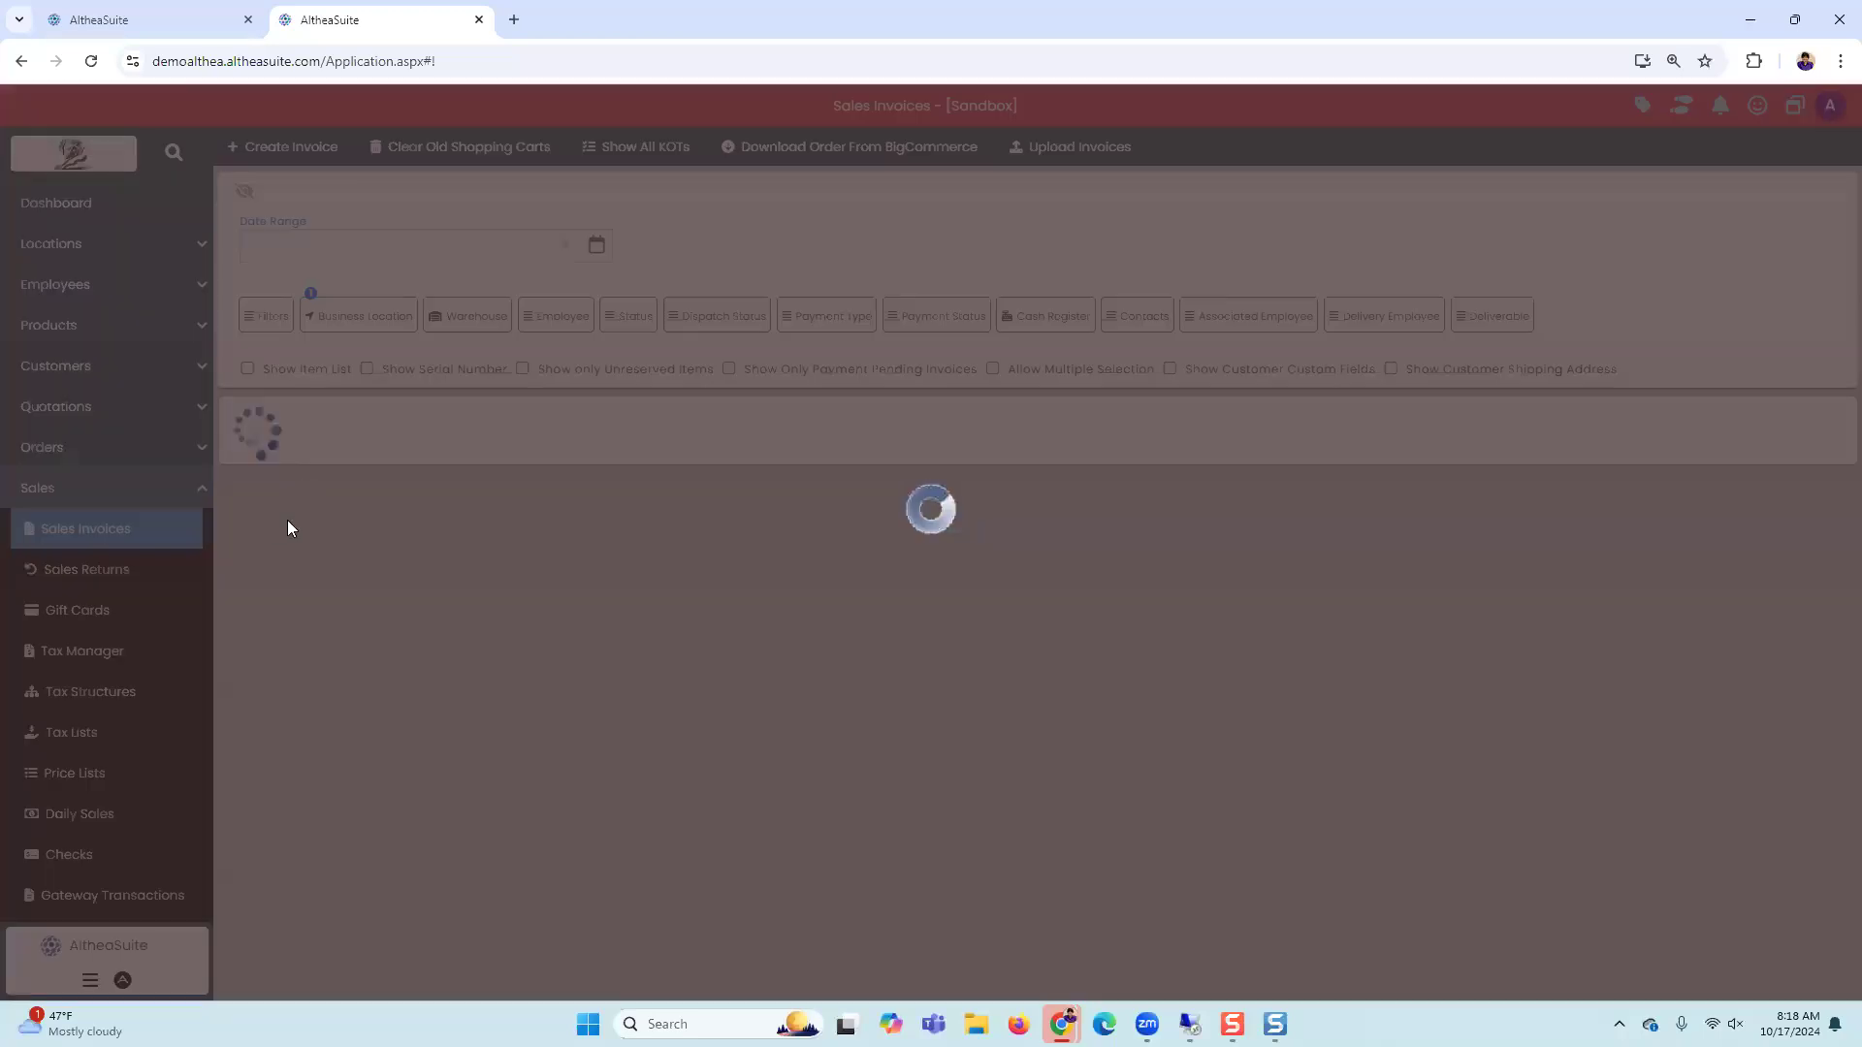
Step: Generate a back order PO from the newest sales invoice with the No Supplier option, delivering to the Seattle warehouse
left_click(232, 546)
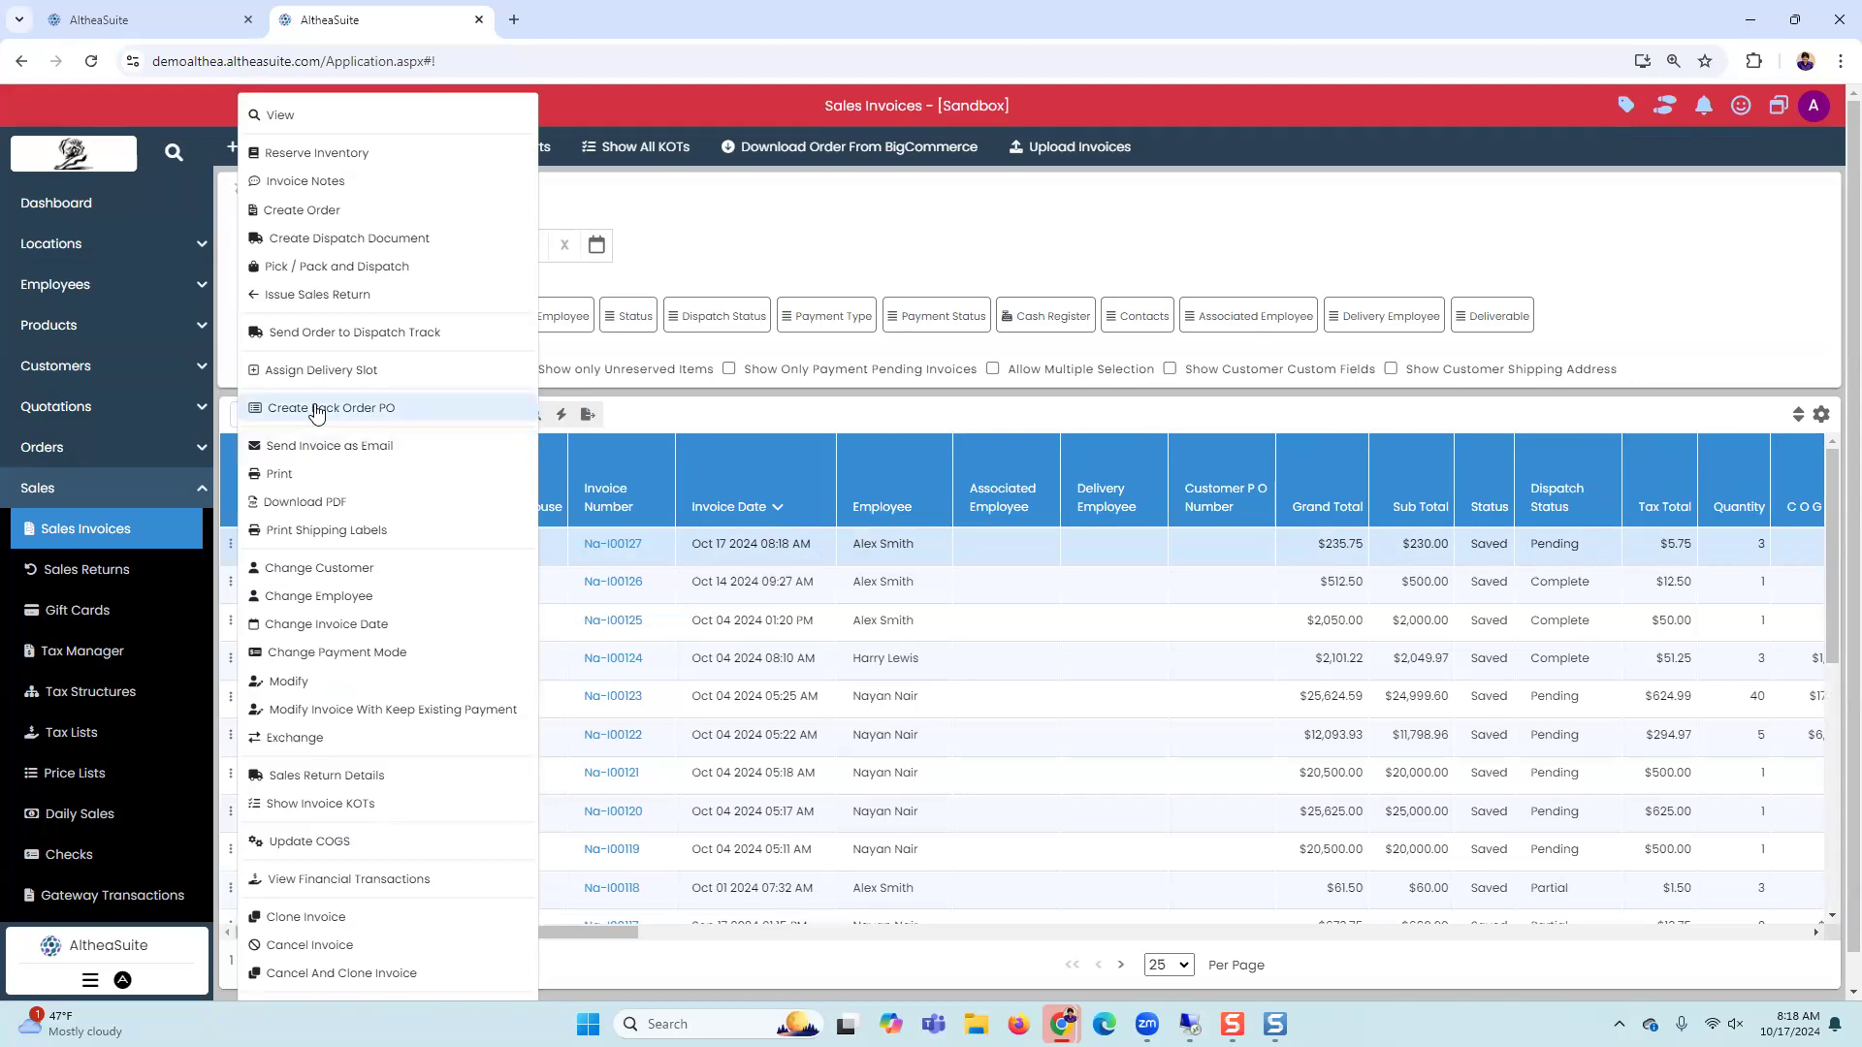
left_click(317, 412)
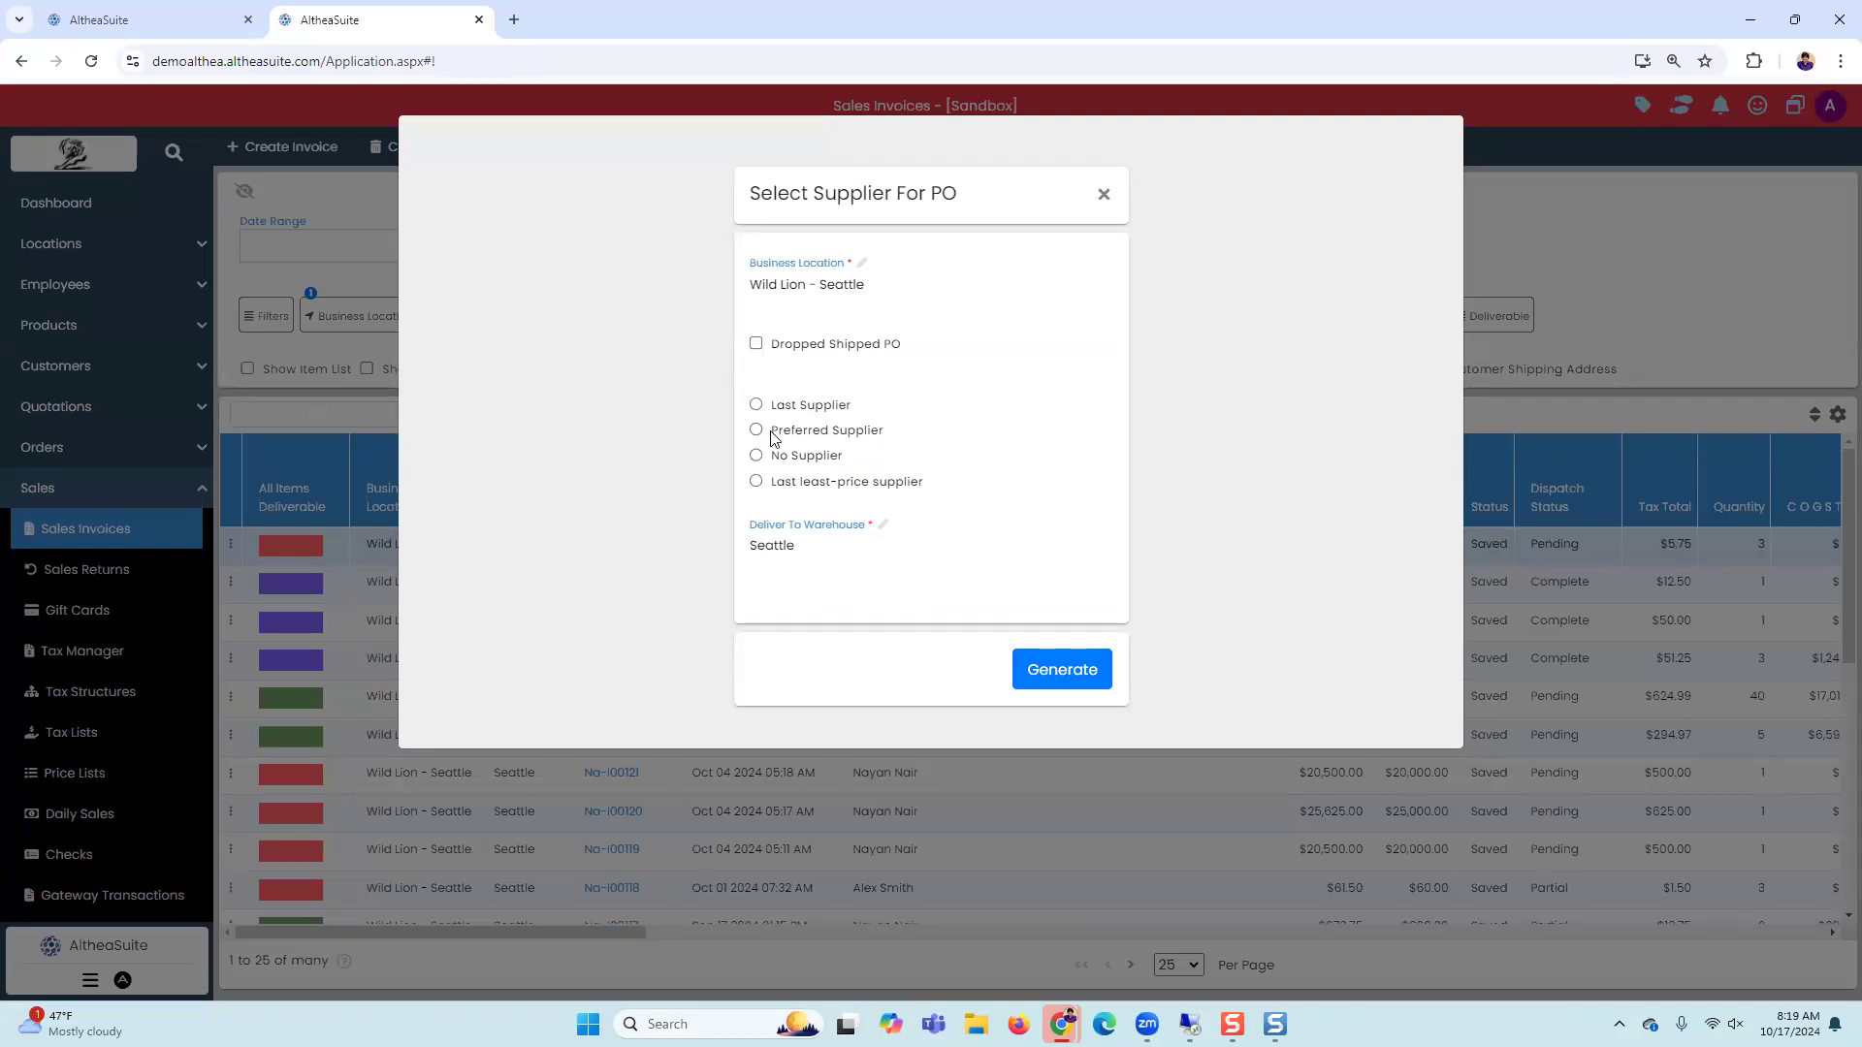
left_click(806, 456)
left_click(1047, 667)
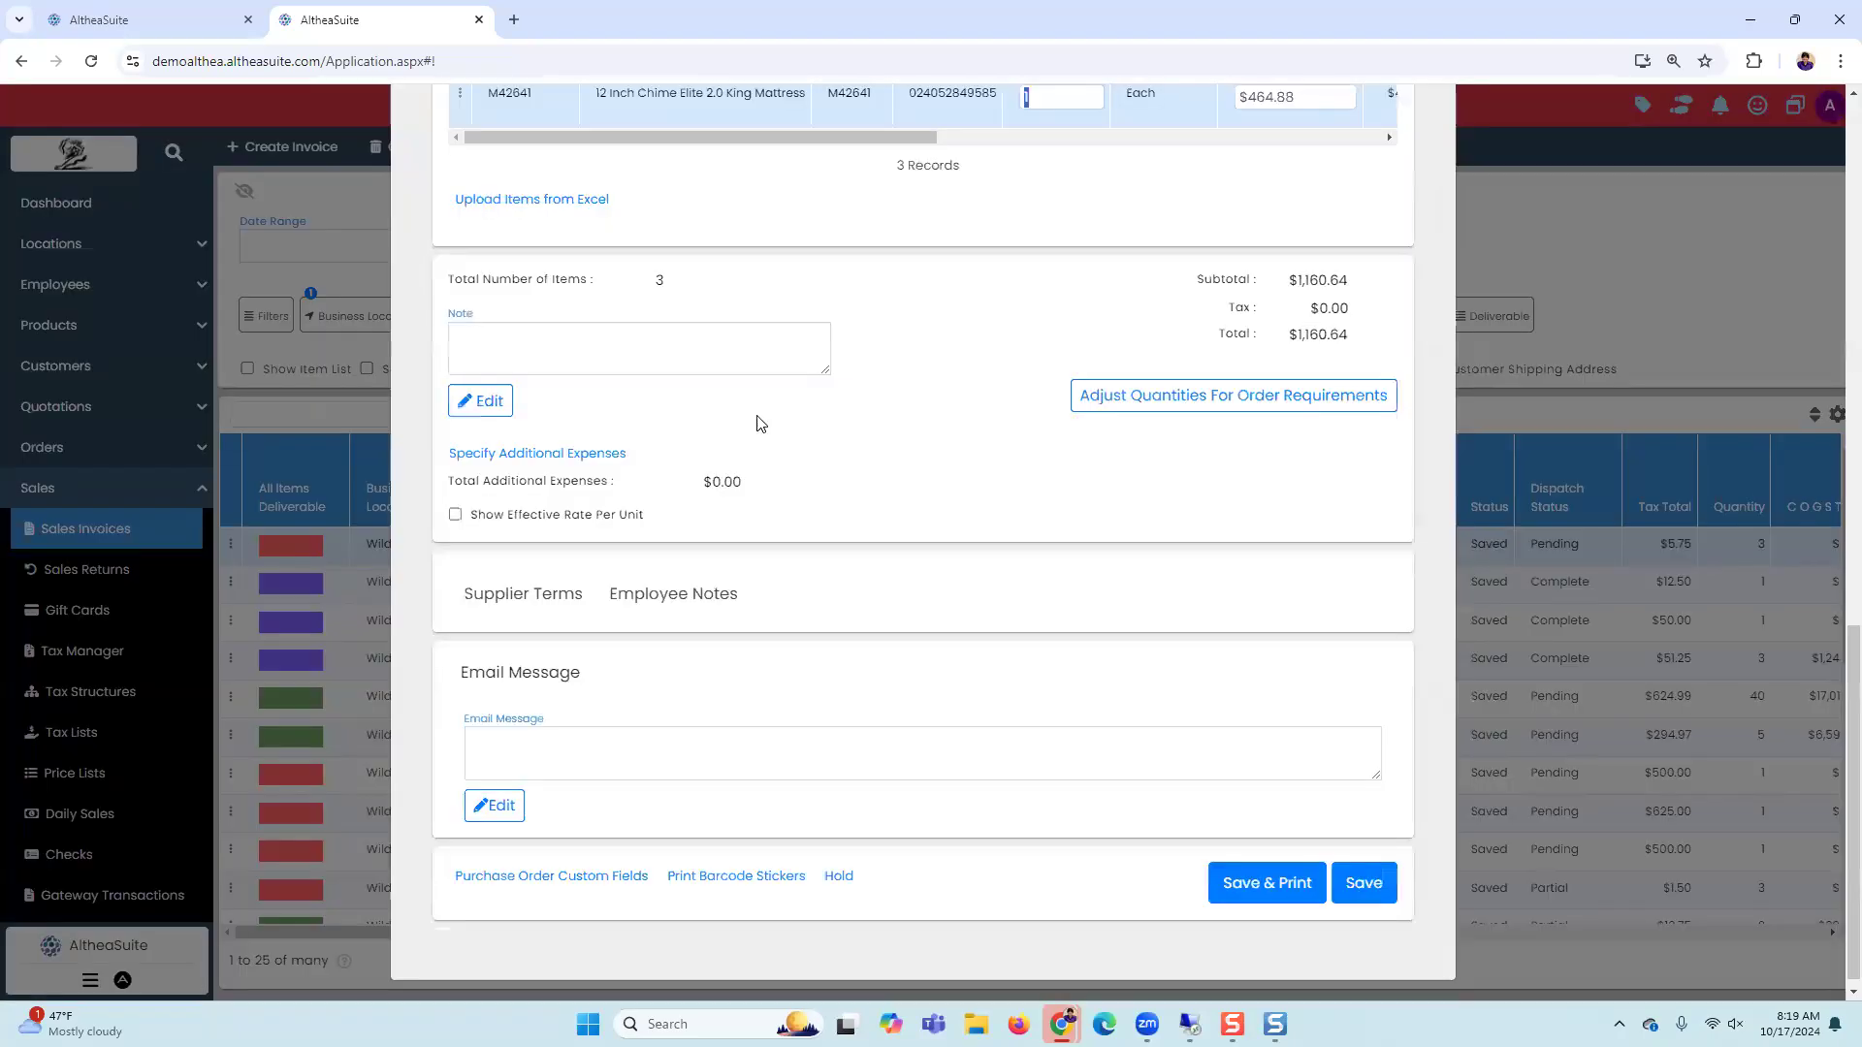
Step: Set the supplier of the auto-generated purchase order to IKEA
scroll(757, 420, "up", 11)
left_click(827, 443)
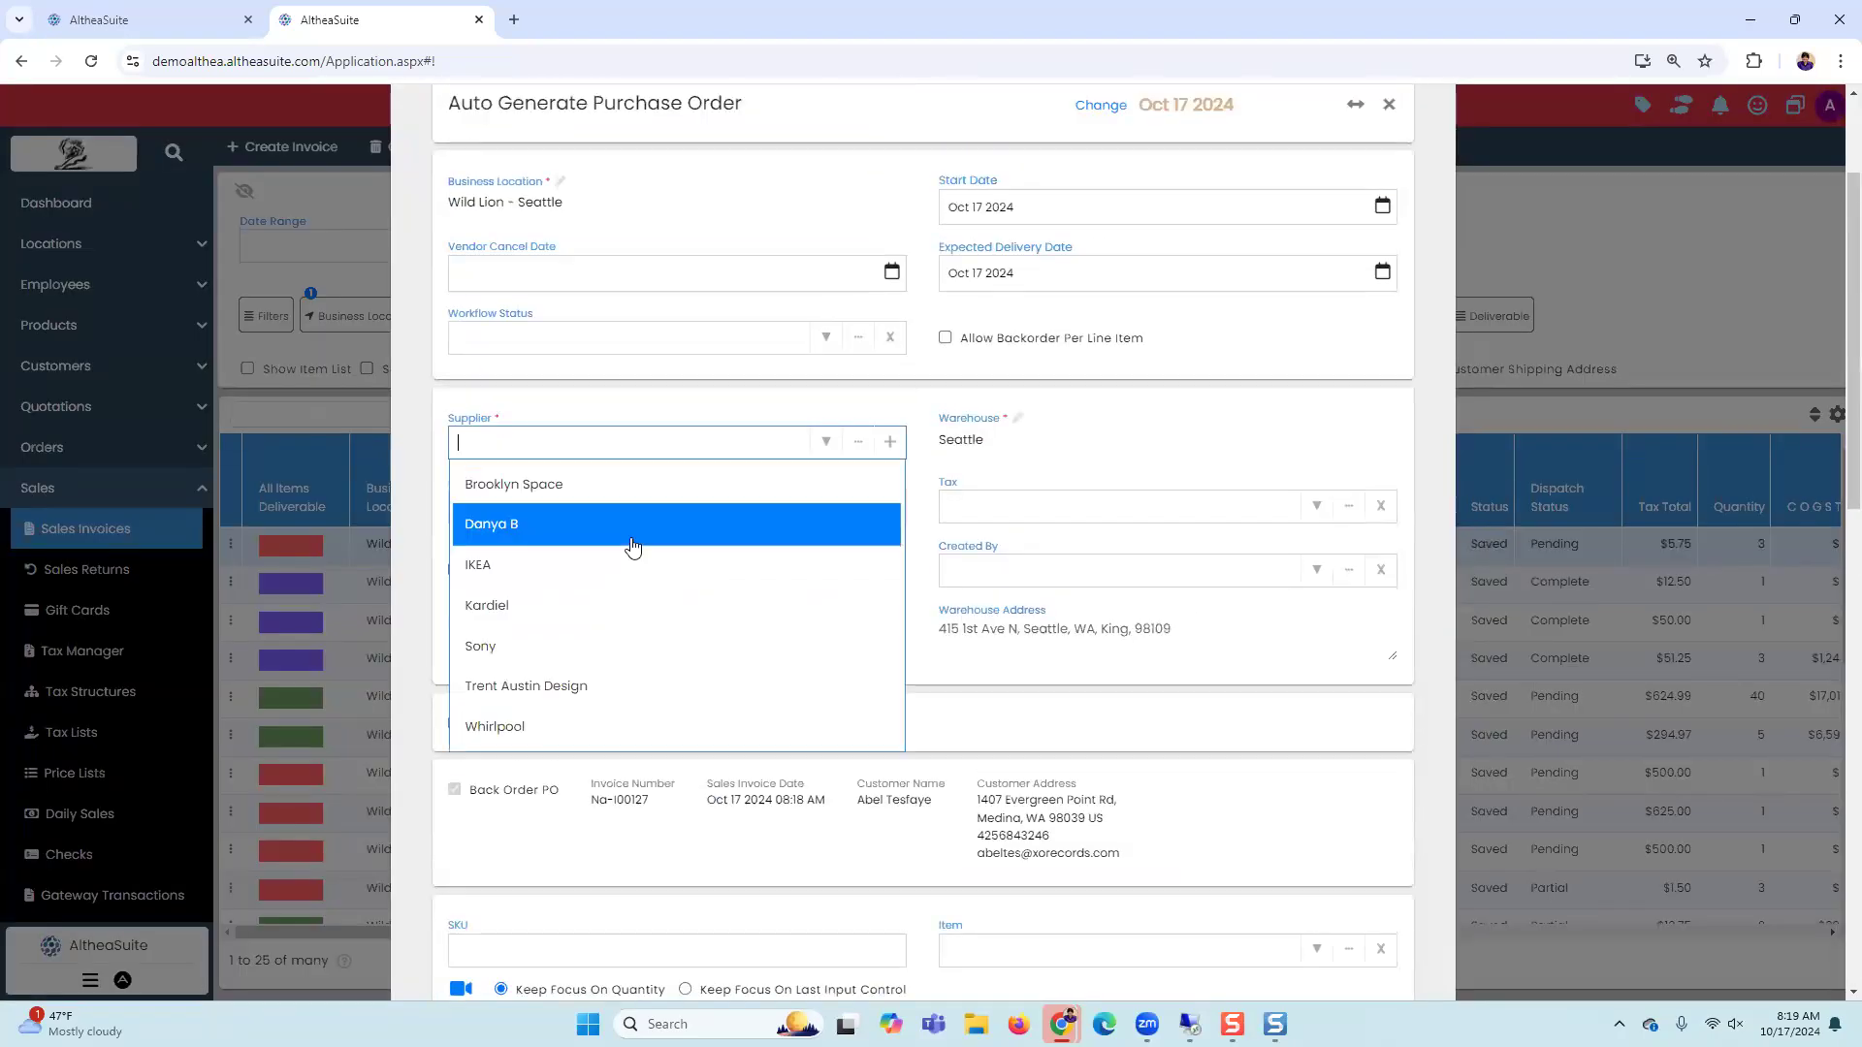
left_click(621, 567)
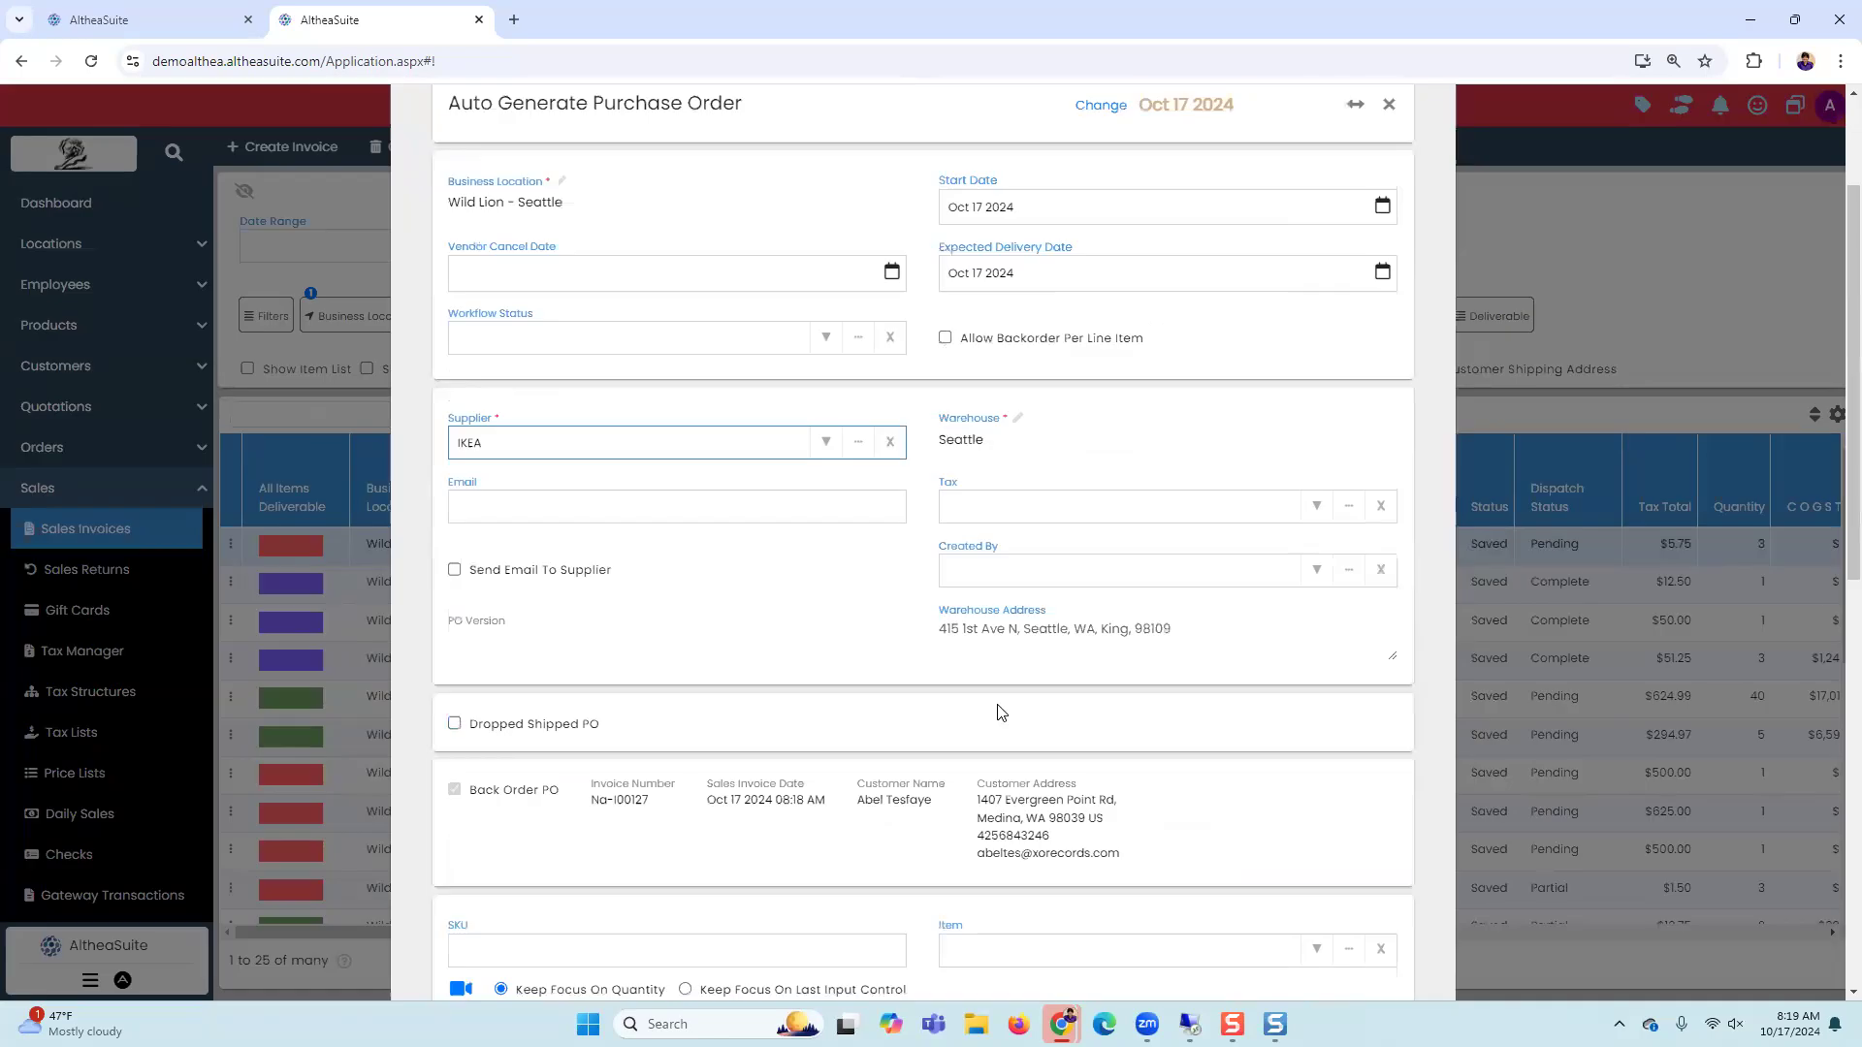
Step: Review the linked customer details and the three mattress lines of the back order PO and save it
scroll(620, 834, "down", 2)
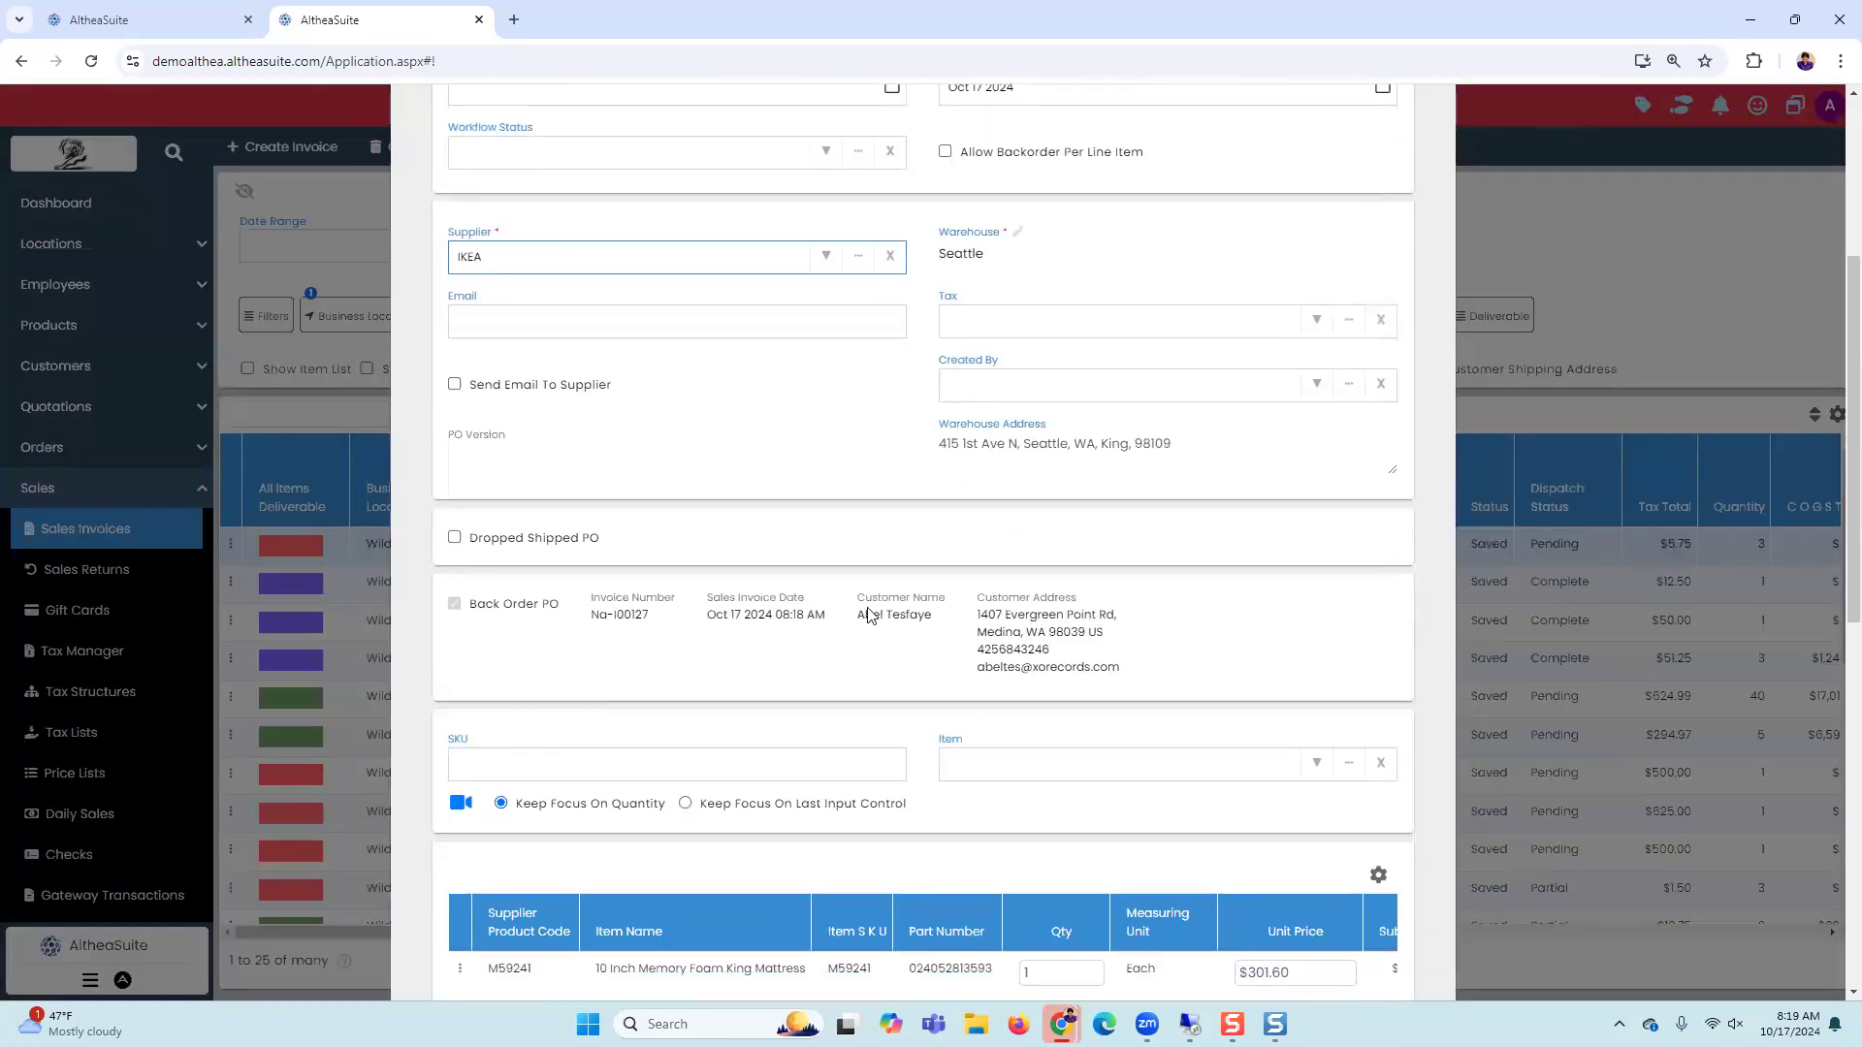
left_click_drag(858, 615, 951, 626)
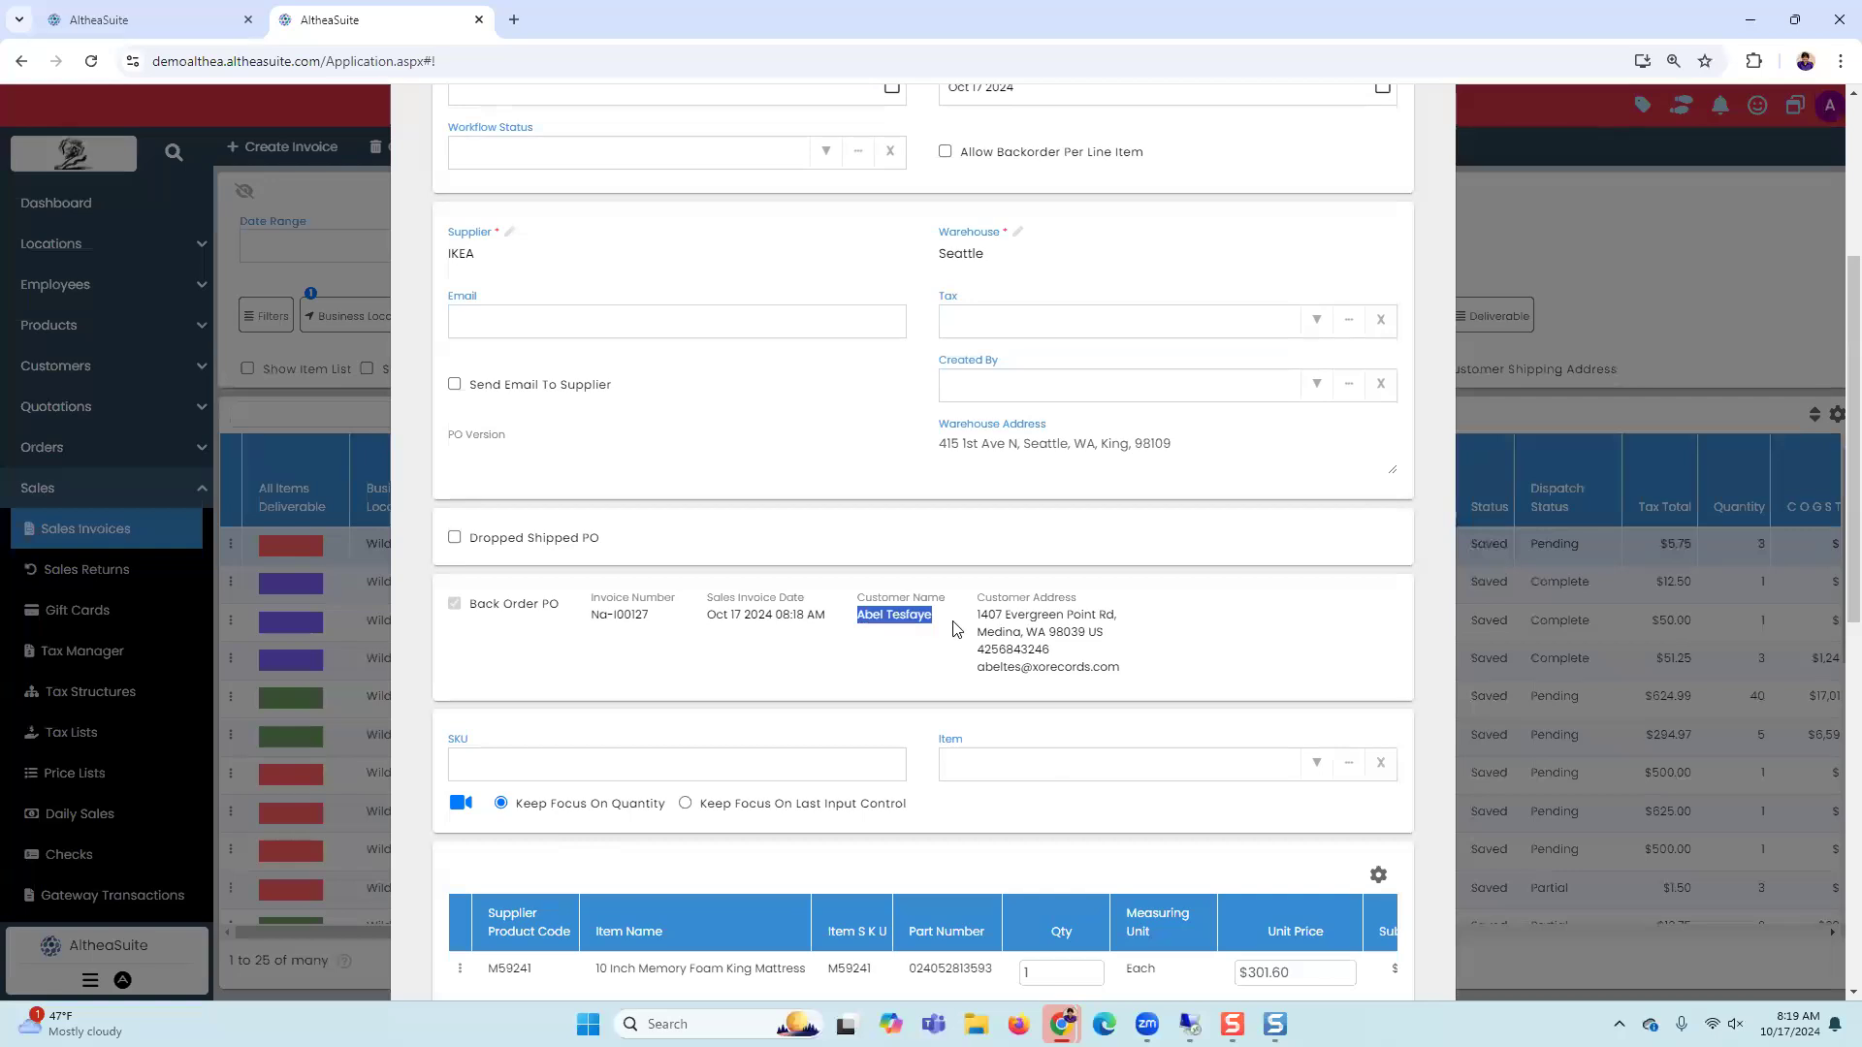
scroll(962, 708, "down", 3)
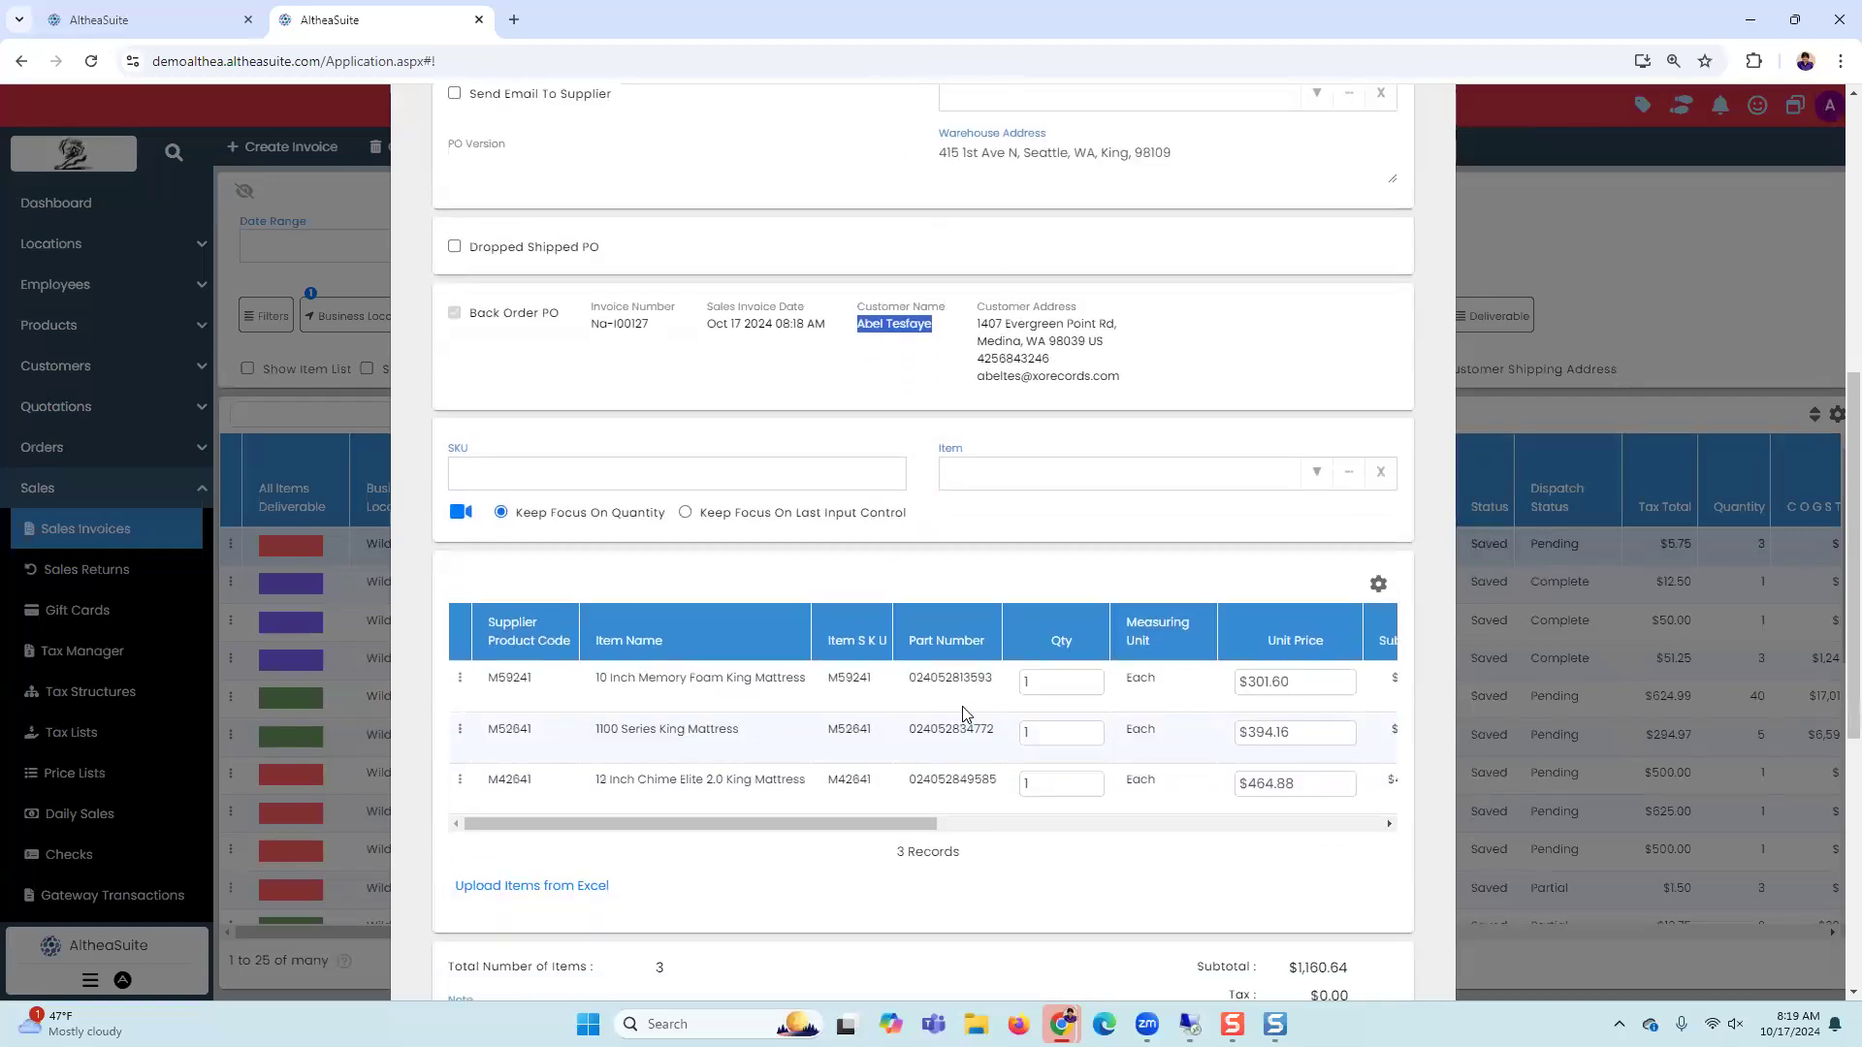
scroll(1210, 864, "down", 6)
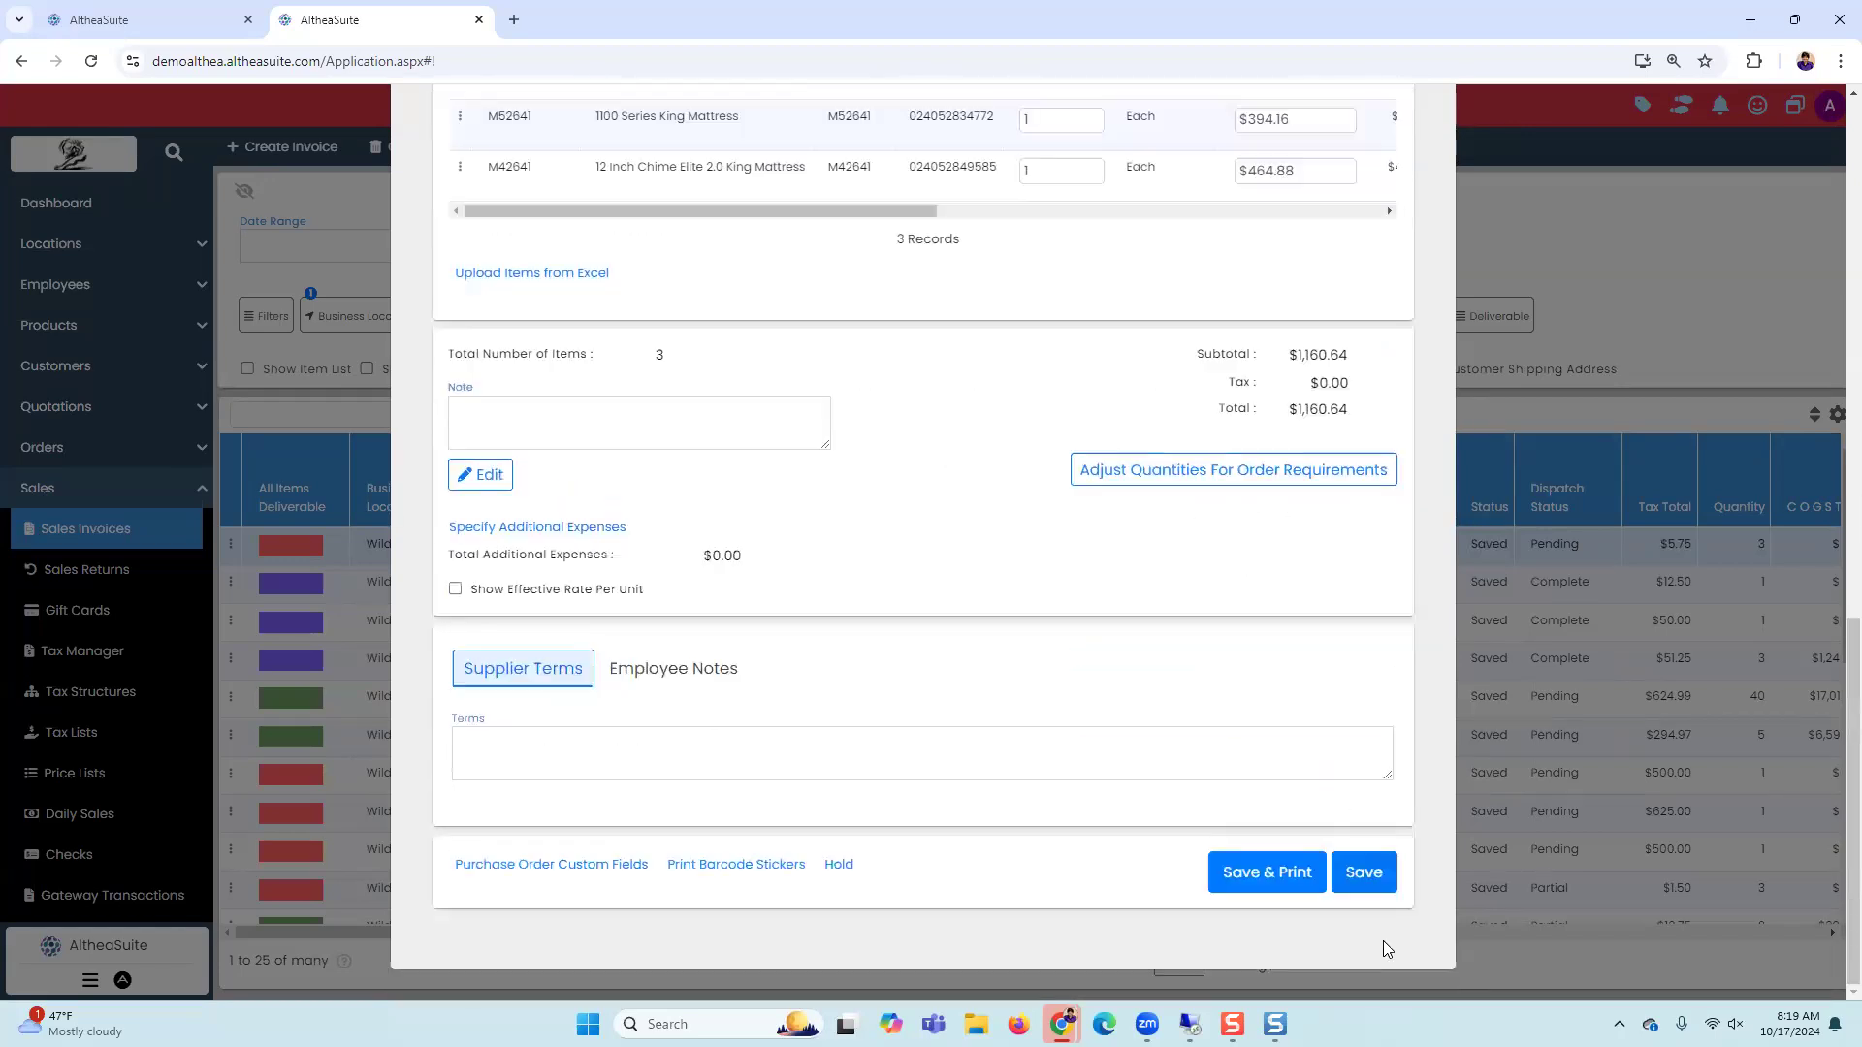
left_click(1358, 876)
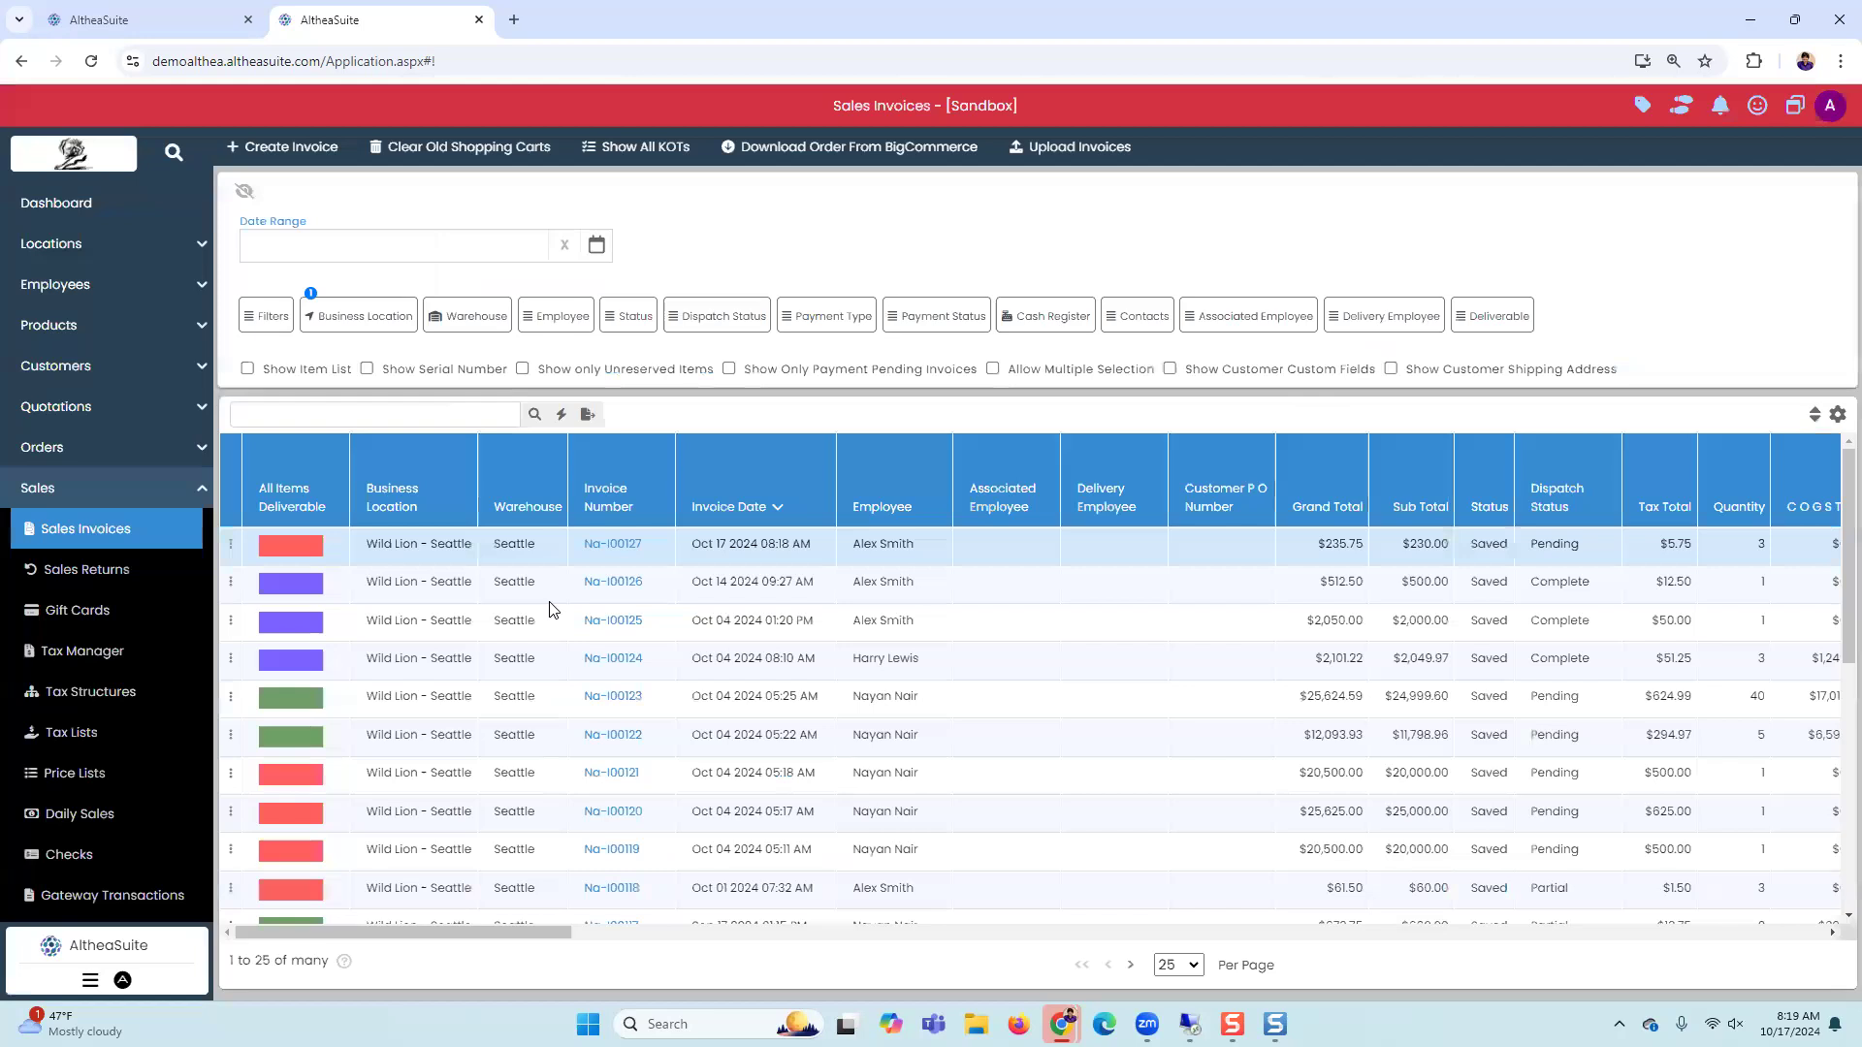
Step: Reveal the PO number linked to the newest sales invoice in the invoice list
left_click_drag(552, 939, 702, 939)
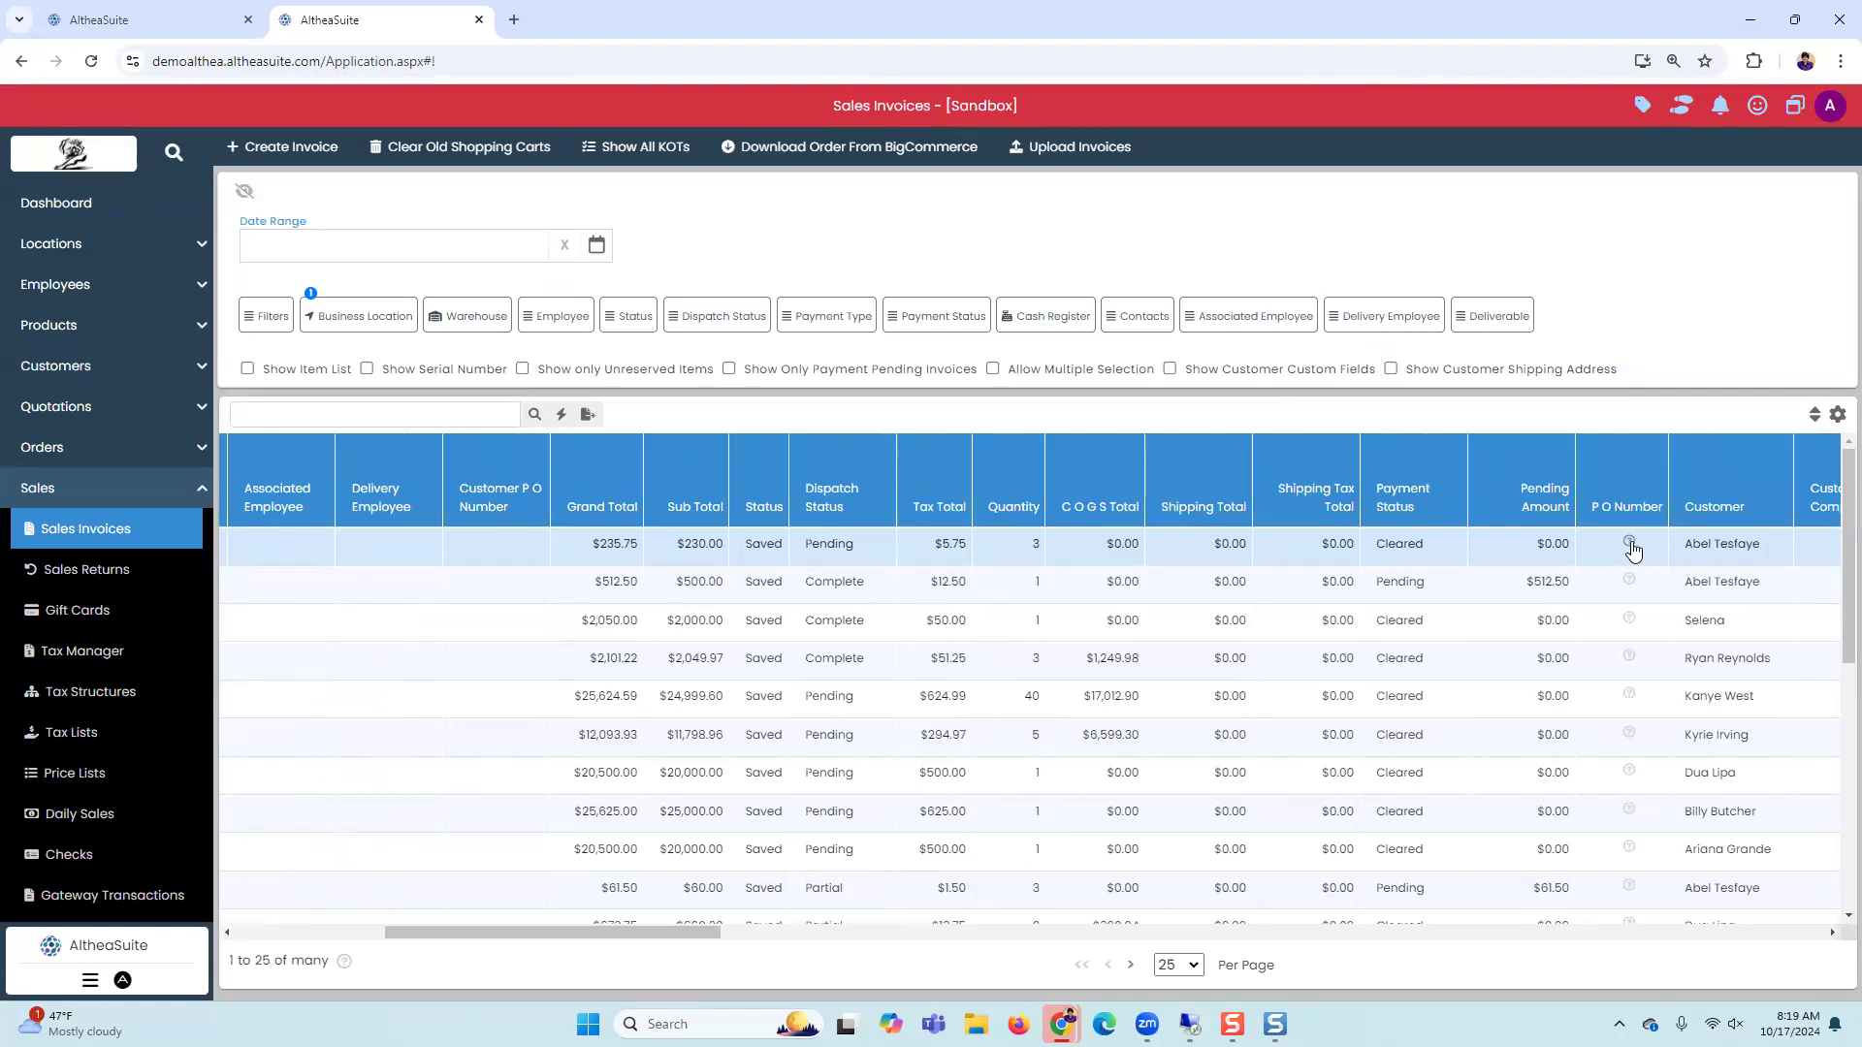
left_click(1630, 543)
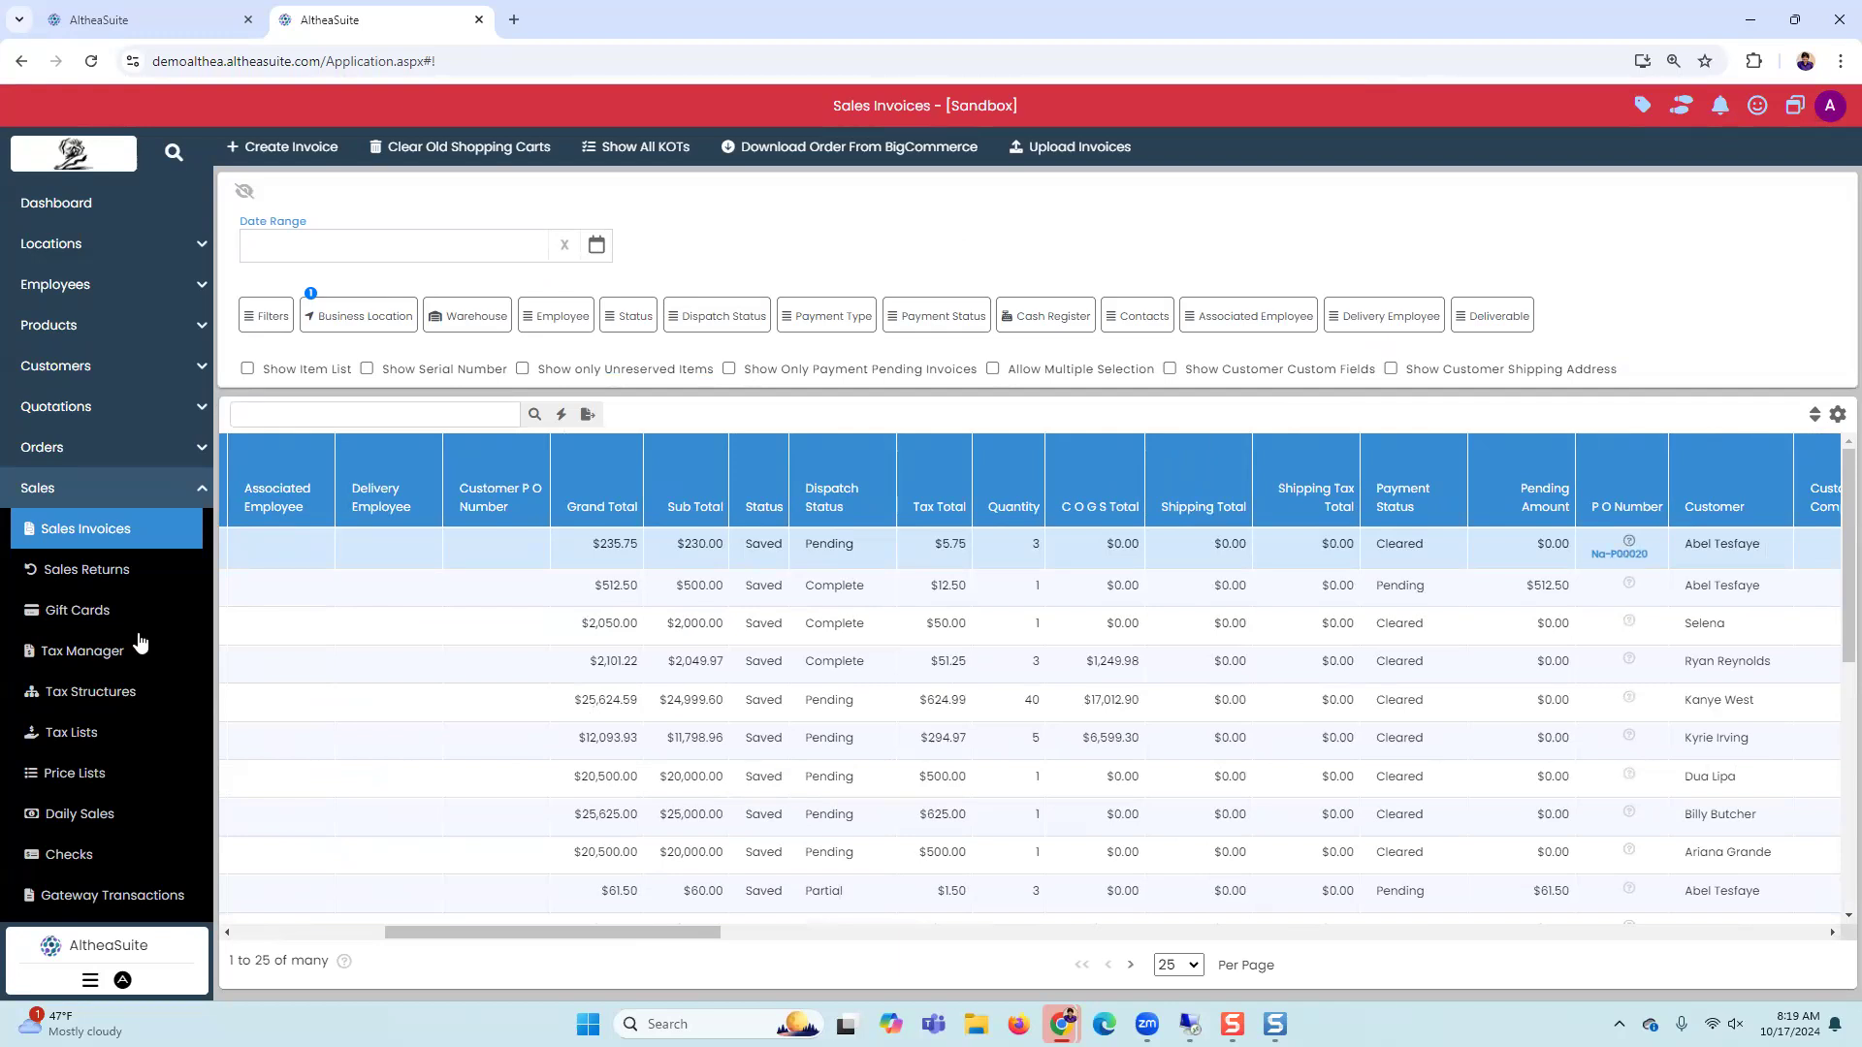
Step: Open the purchase orders list and check its business location filter
left_click(113, 493)
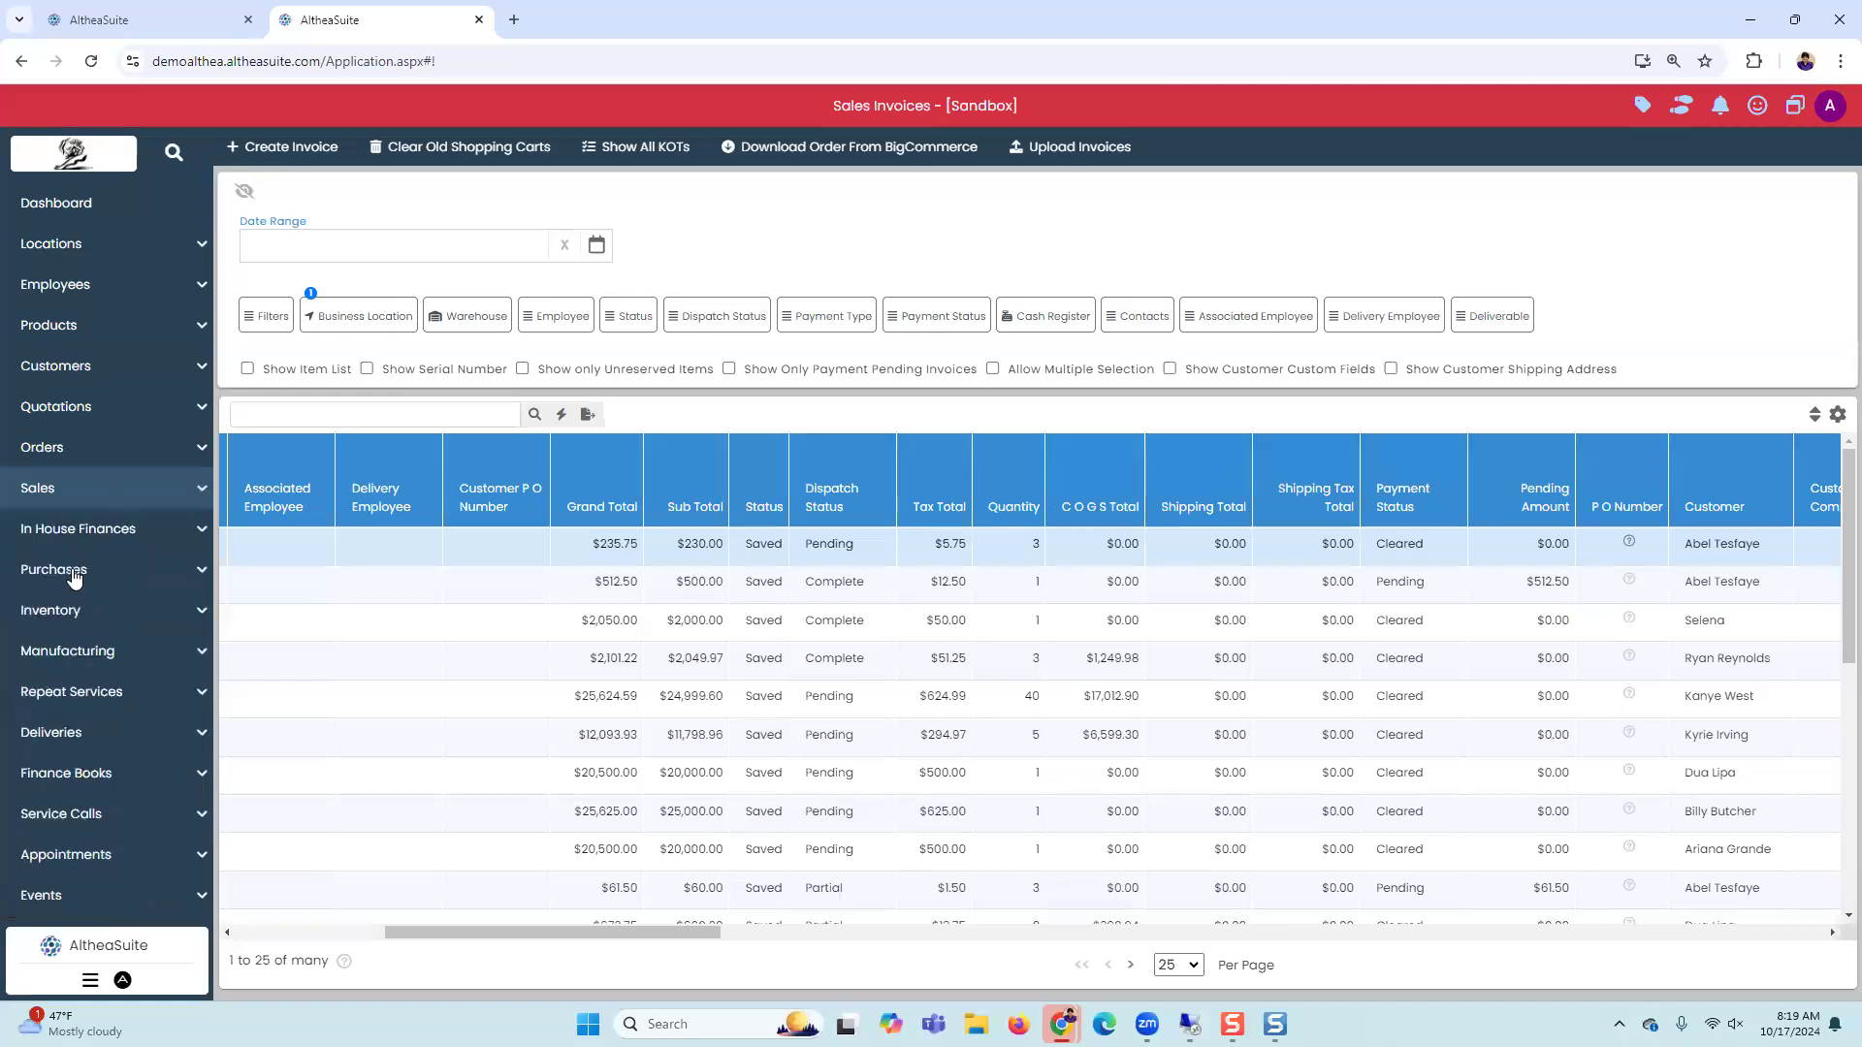
left_click(78, 572)
left_click(95, 659)
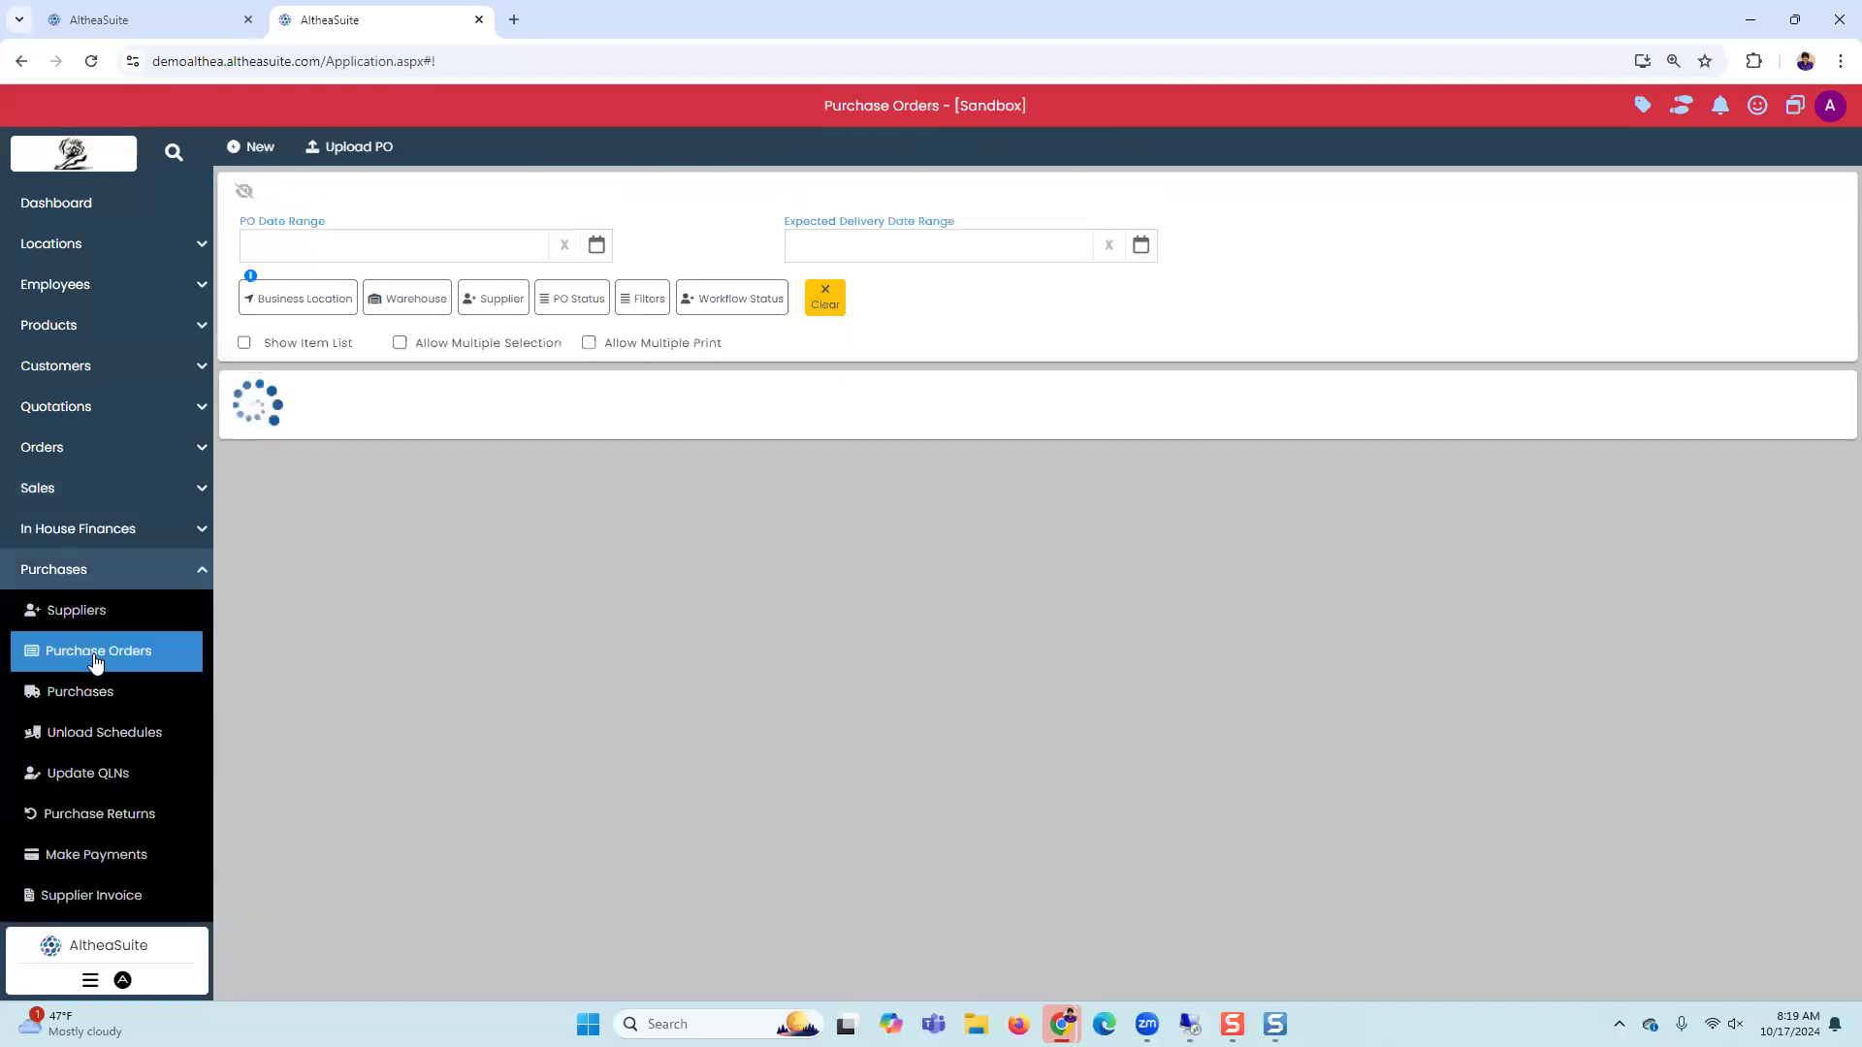
left_click(306, 299)
left_click(320, 341)
left_click(412, 388)
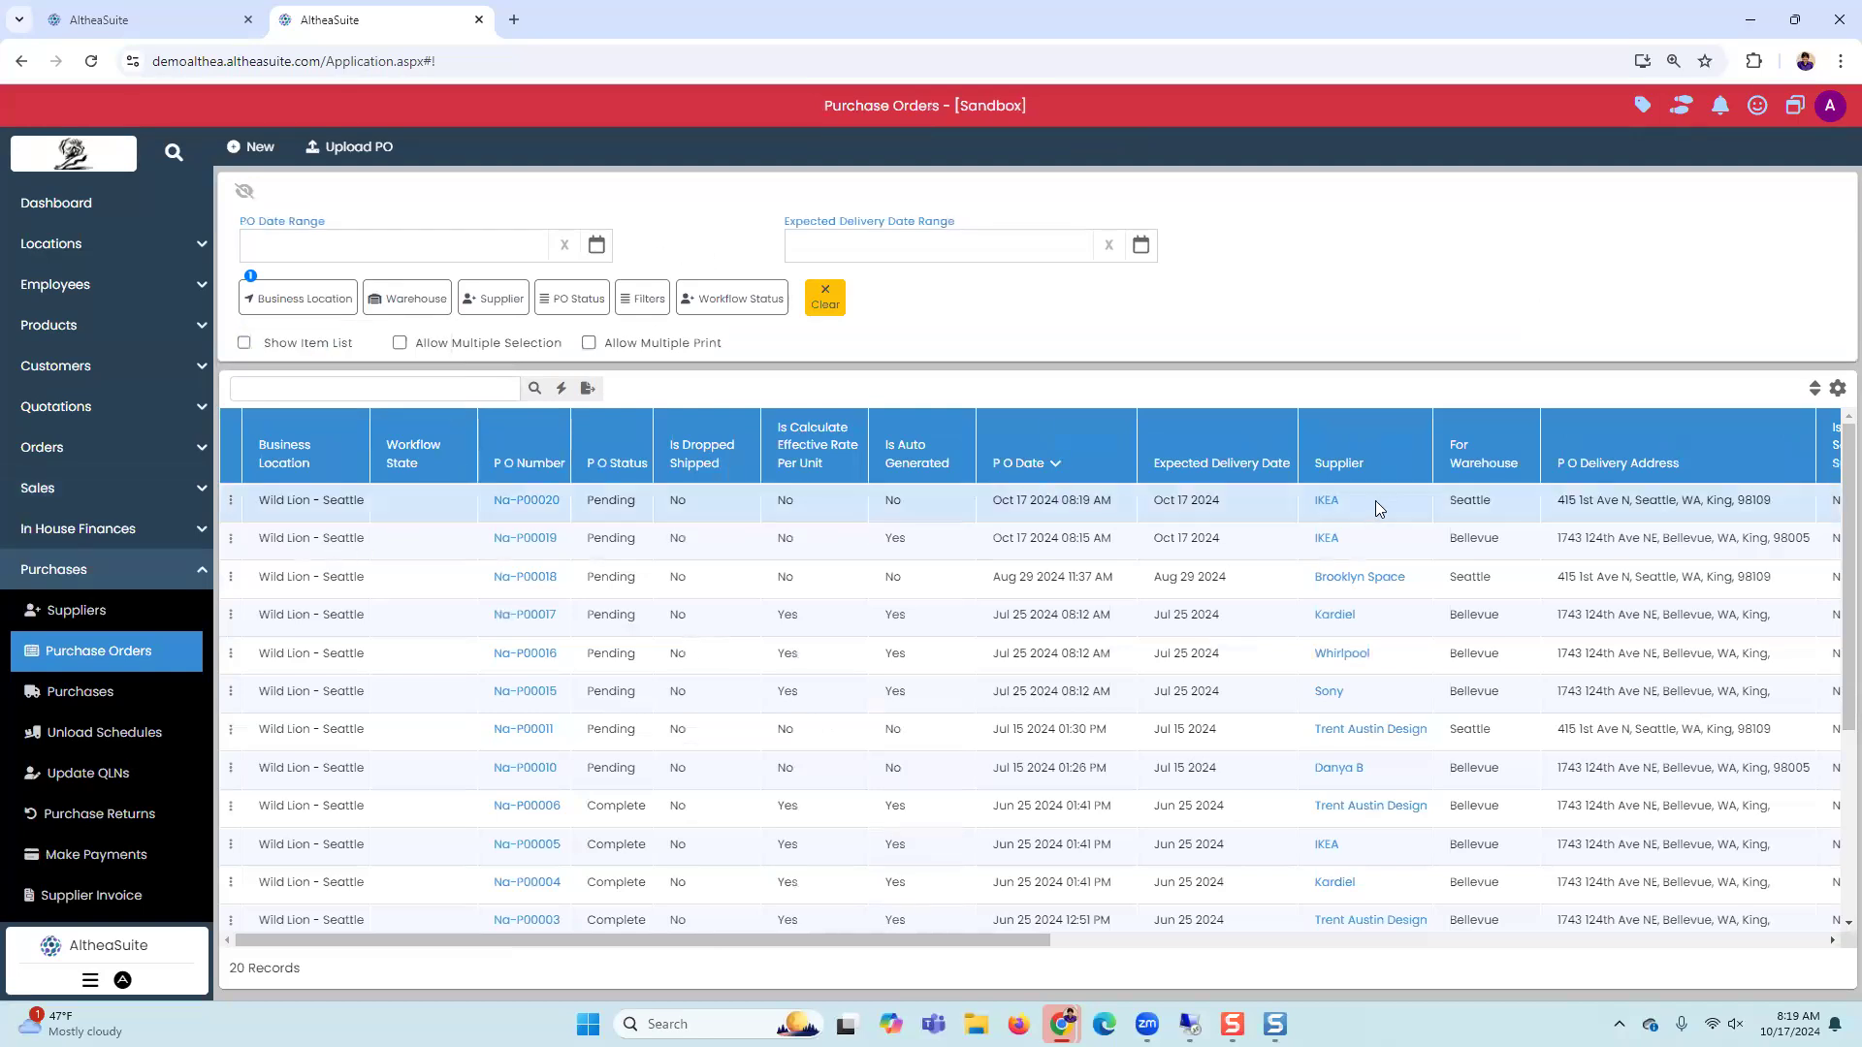
Step: Create a purchase from the newest IKEA purchase order for the Seattle warehouse, review its three mattress lines and save it
left_click(231, 502)
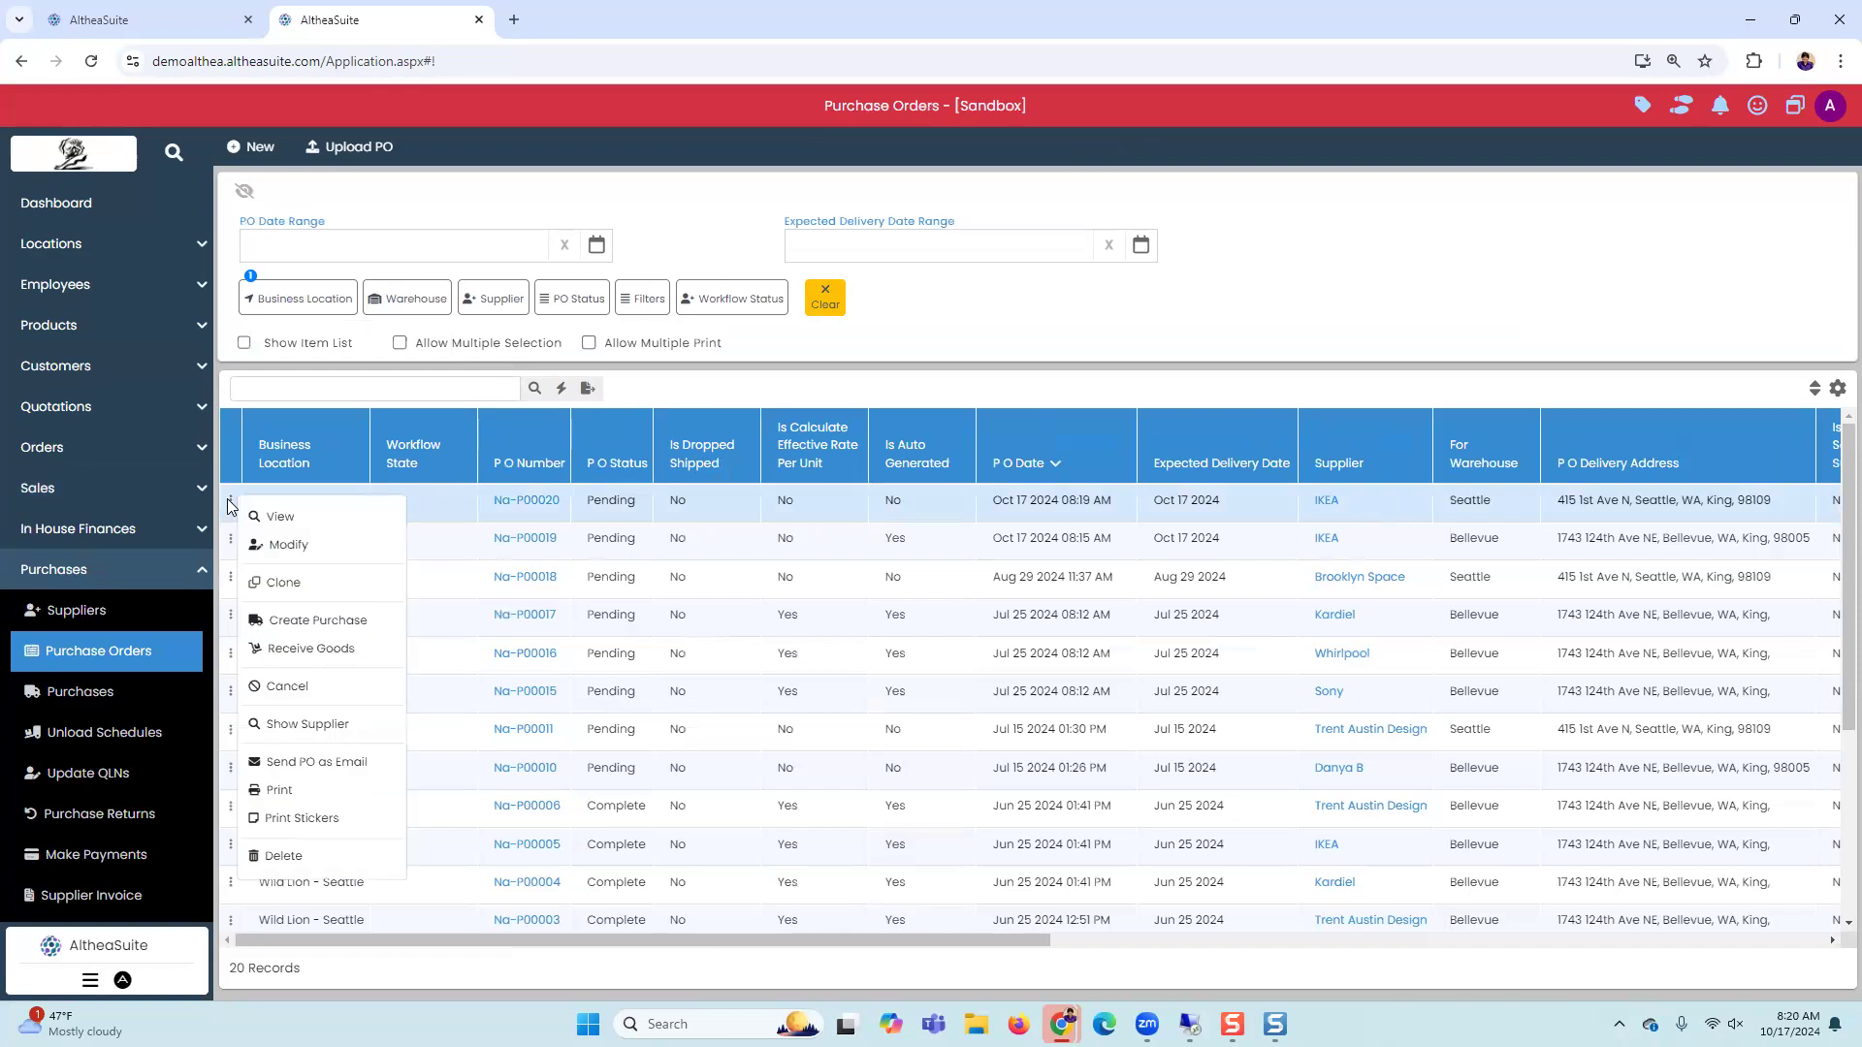
left_click(339, 622)
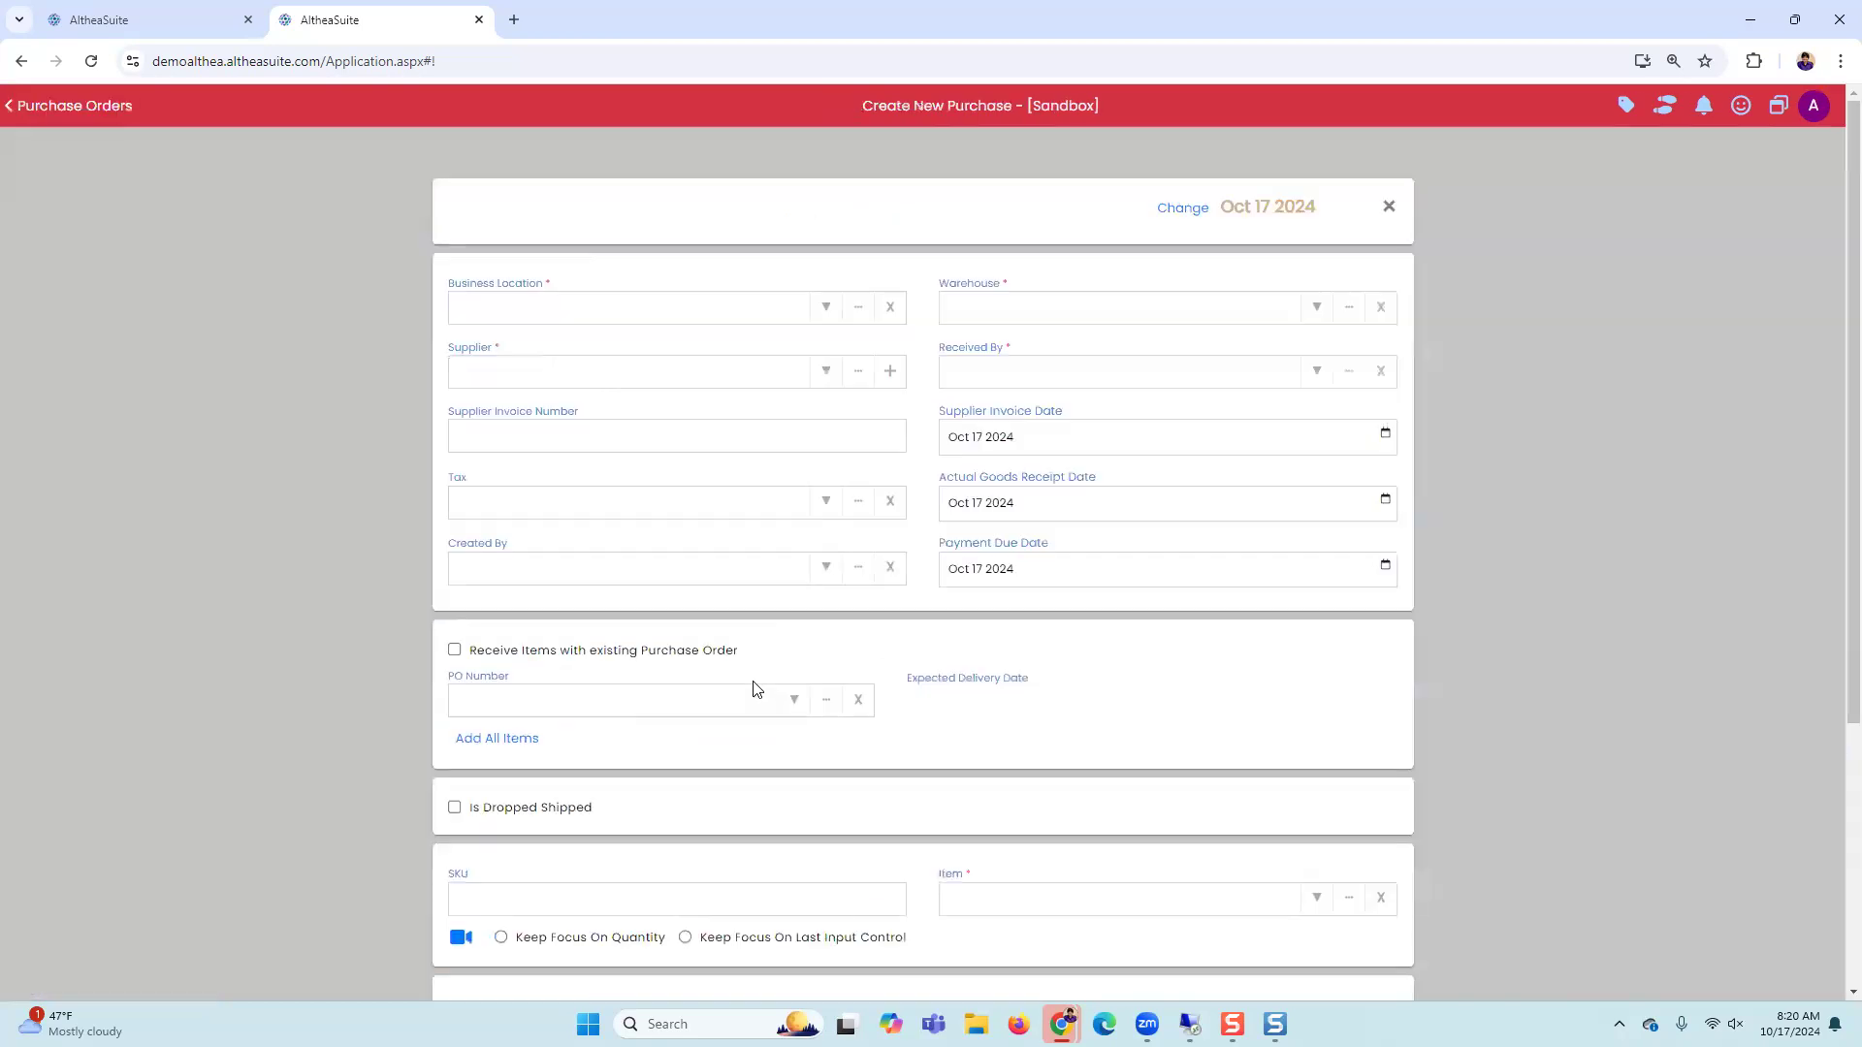
scroll(853, 722, "down", 5)
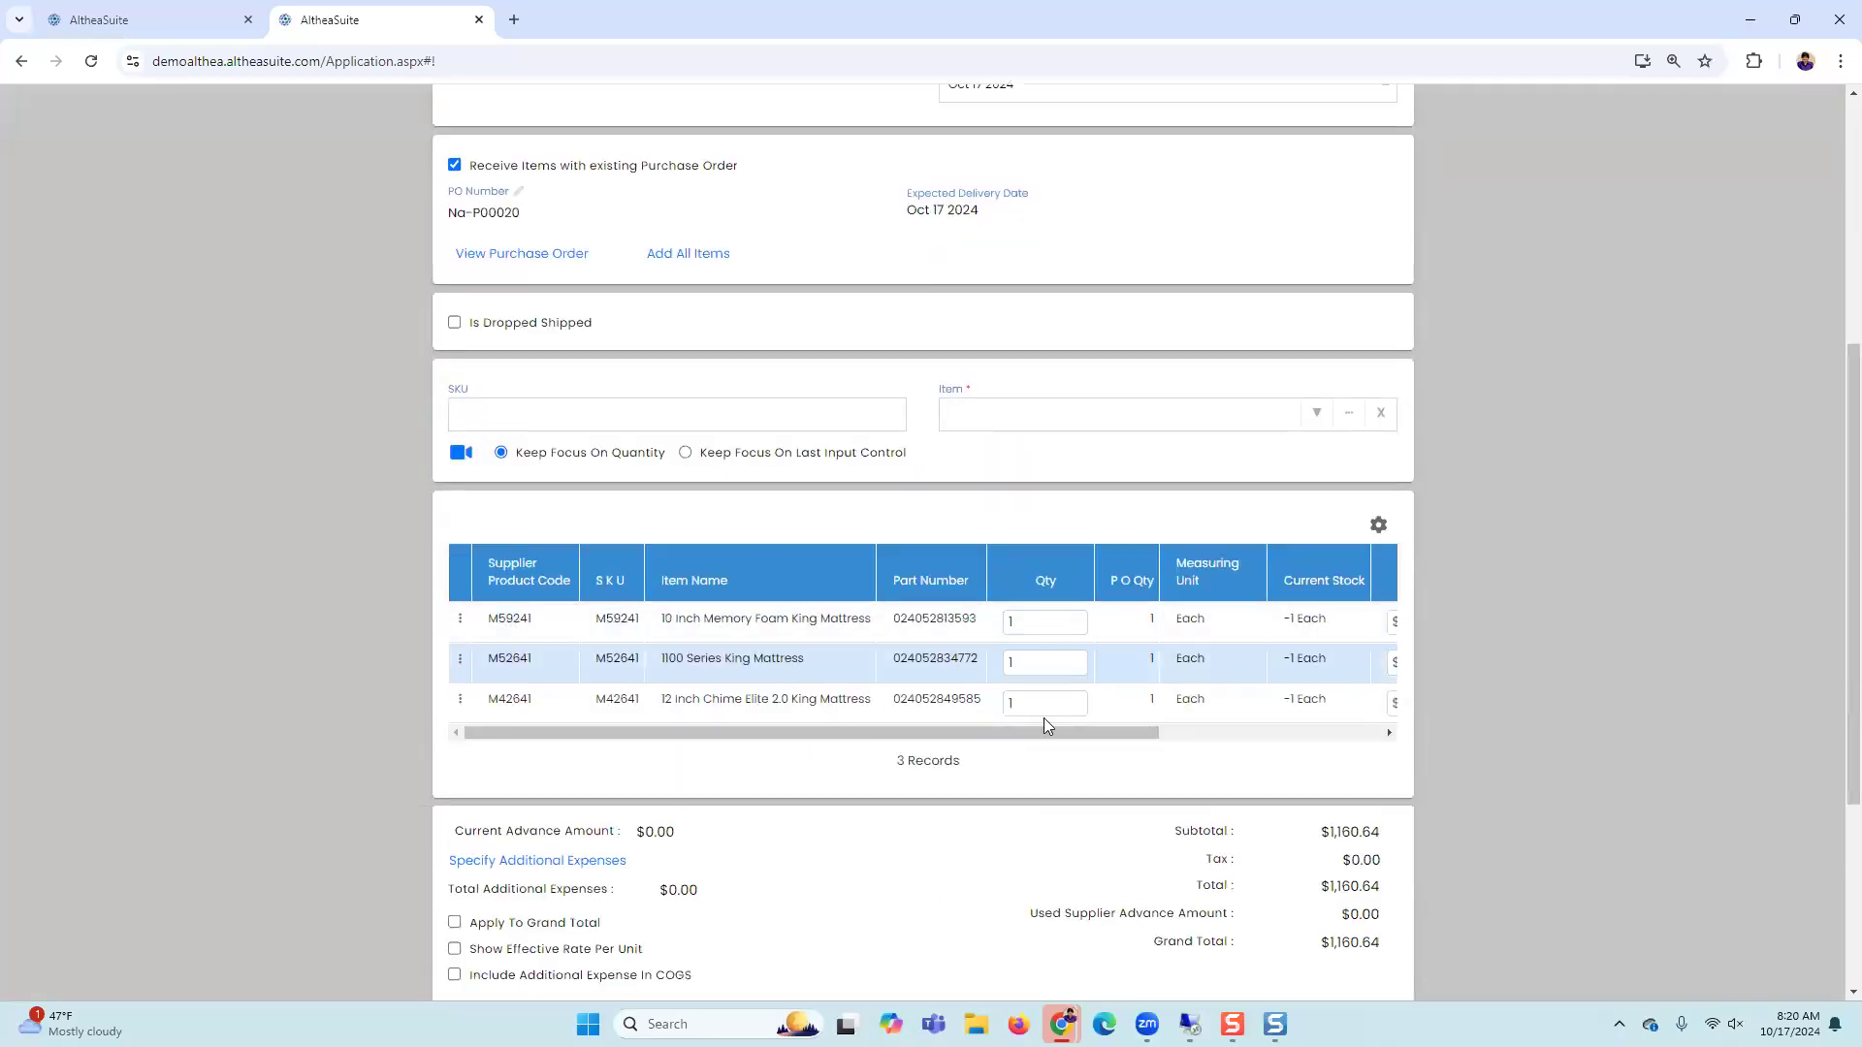
scroll(1314, 935, "down", 4)
left_click(1362, 938)
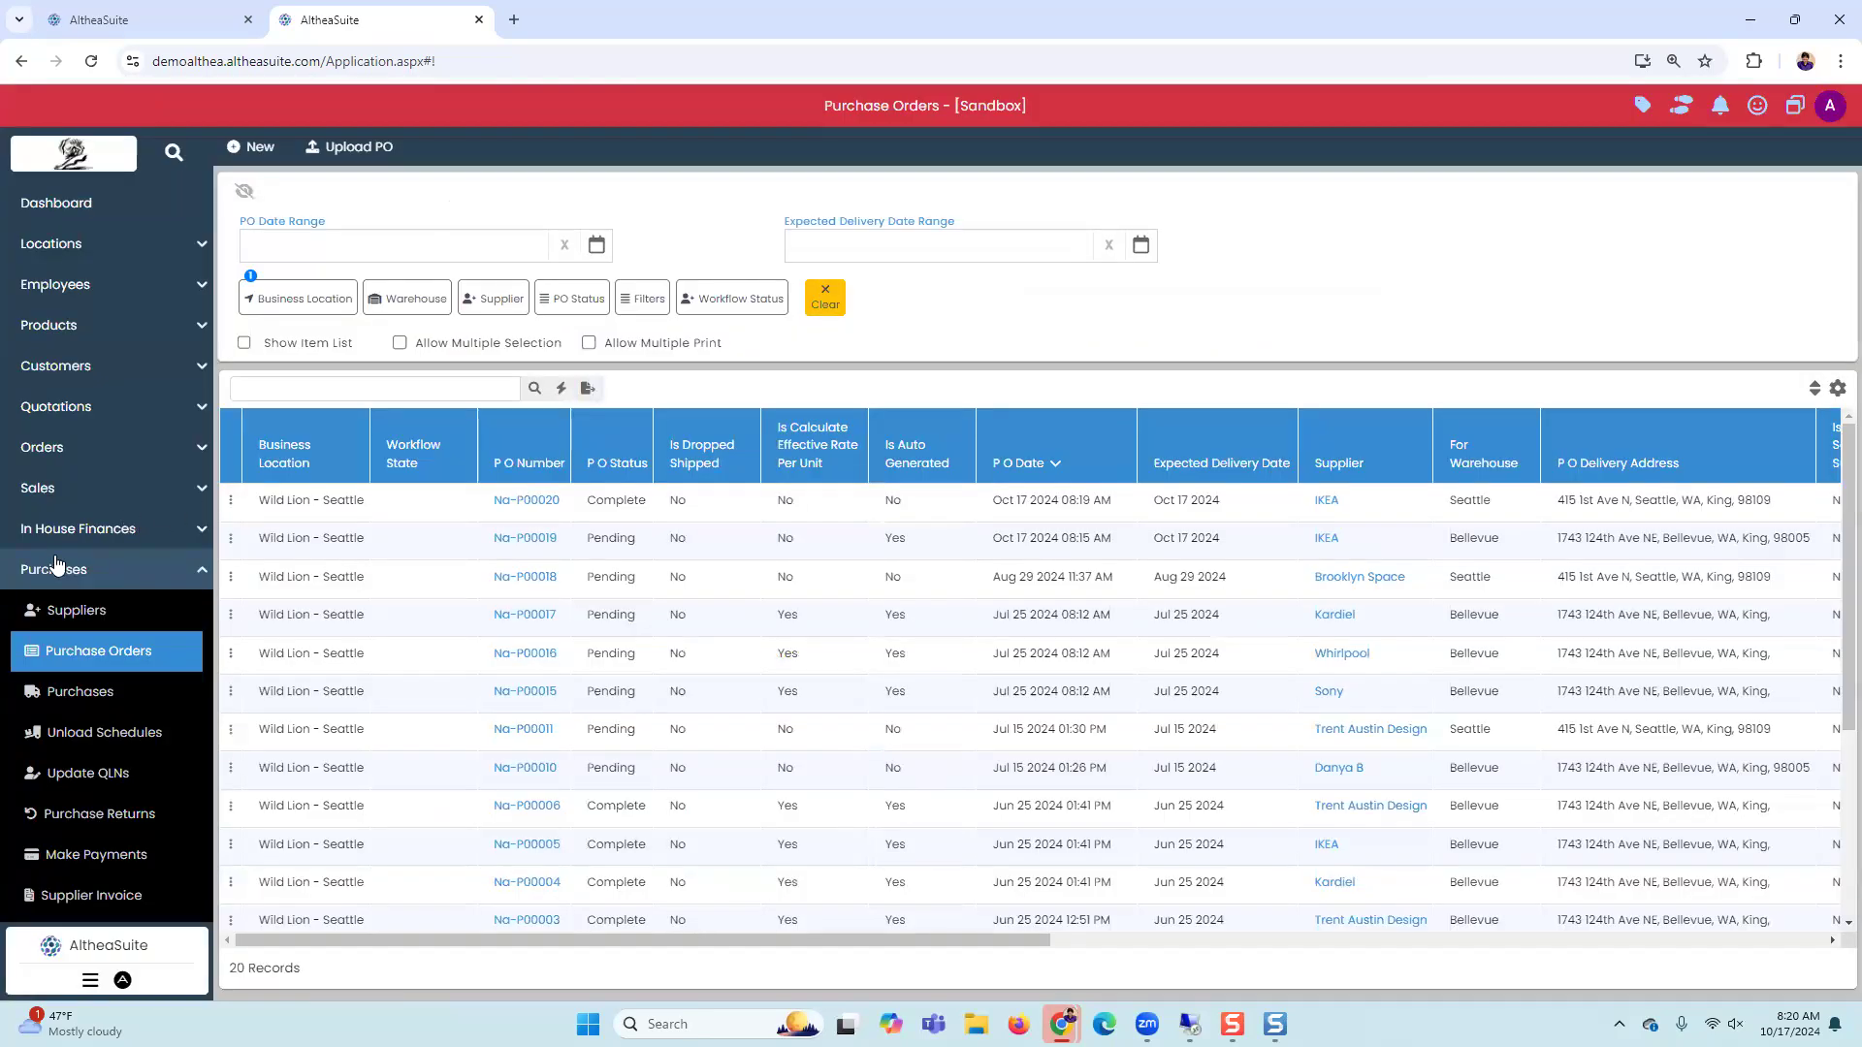
Step: Return to the sales invoices and show their item list to examine the mattresses' deliverable status and cost
left_click(58, 487)
left_click(77, 530)
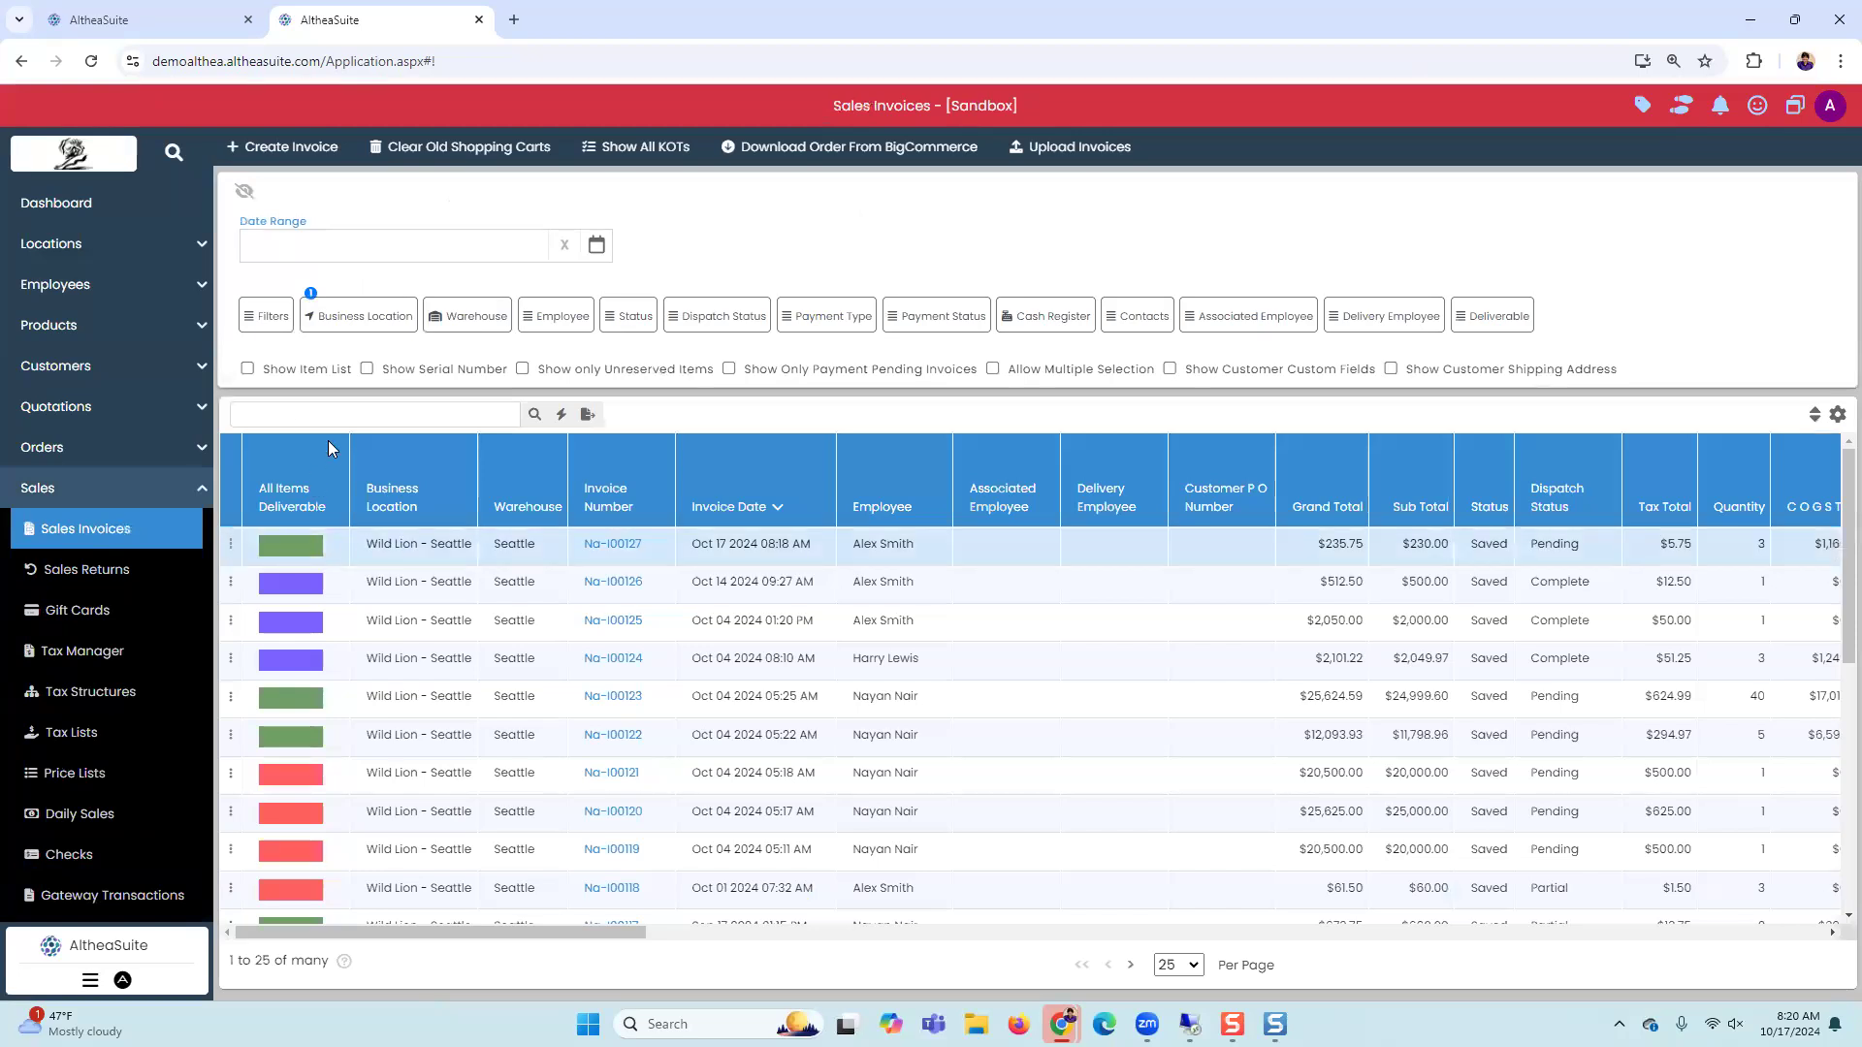
left_click(330, 374)
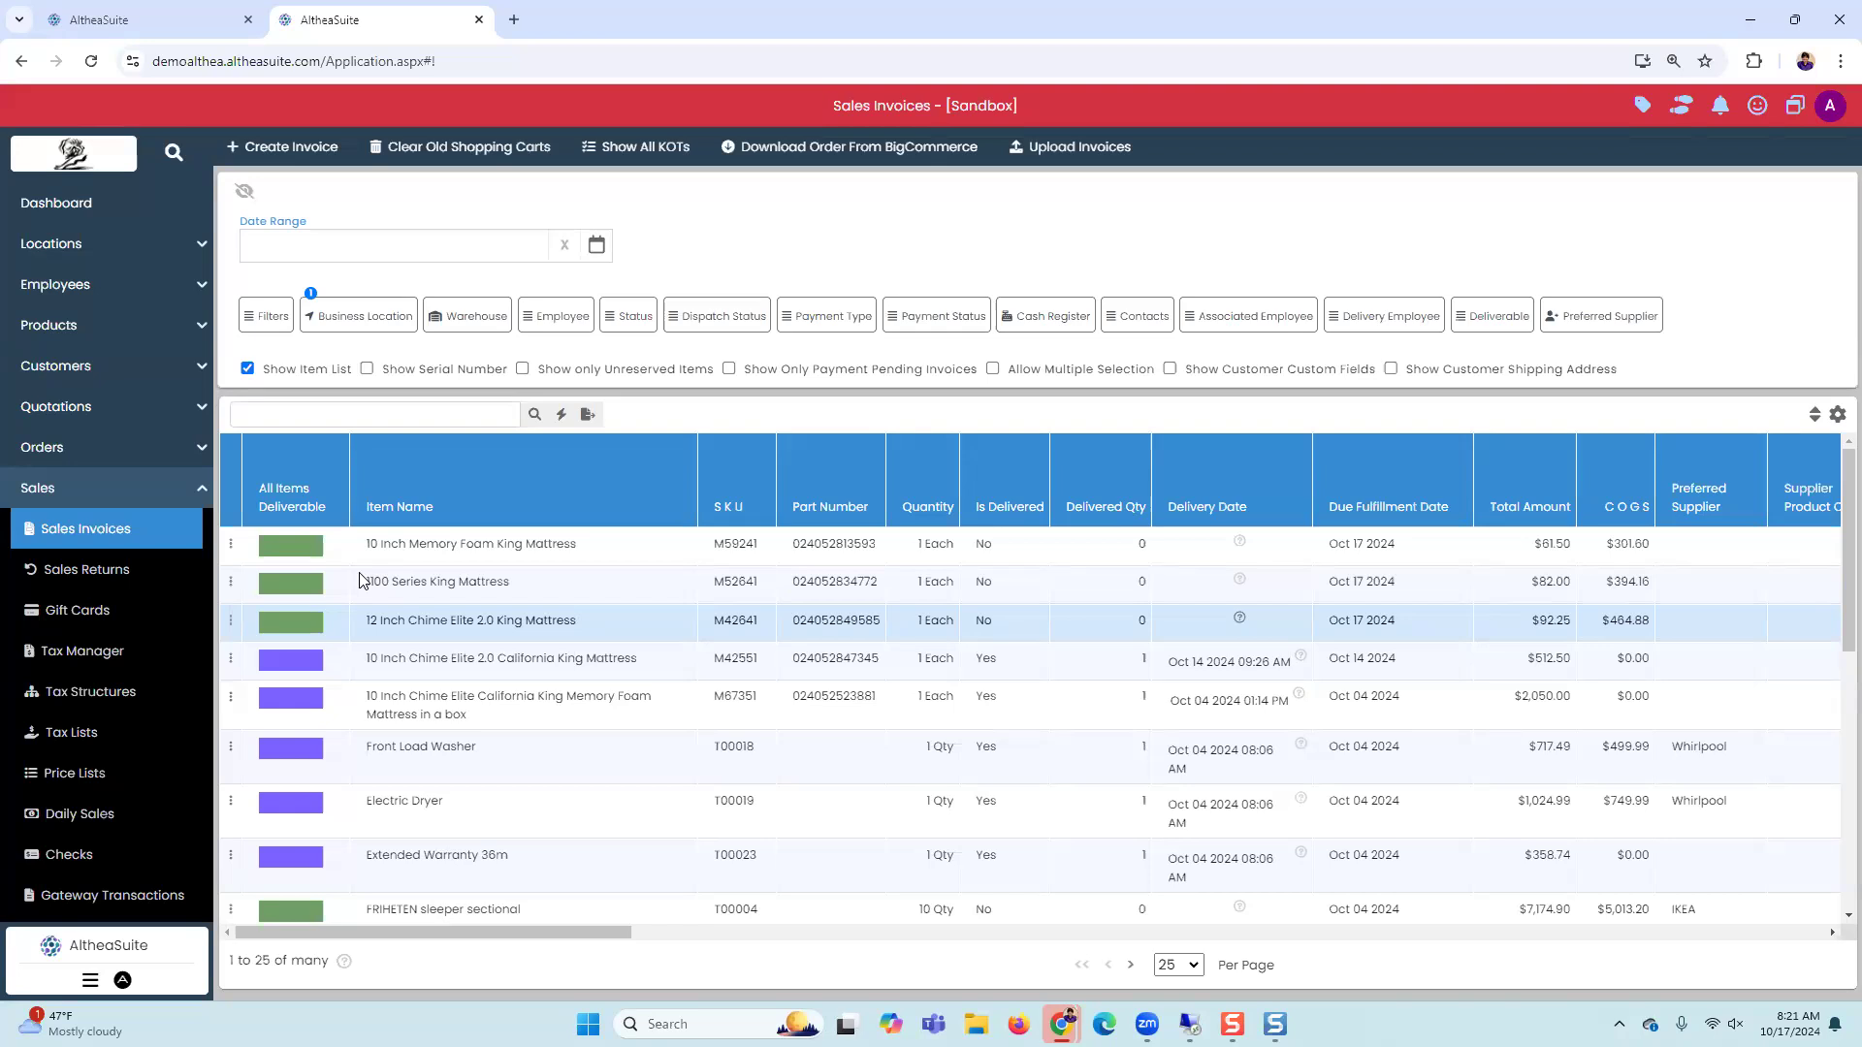
Step: Open the purchases list, look over a blank new purchase form and close it without saving
left_click(126, 491)
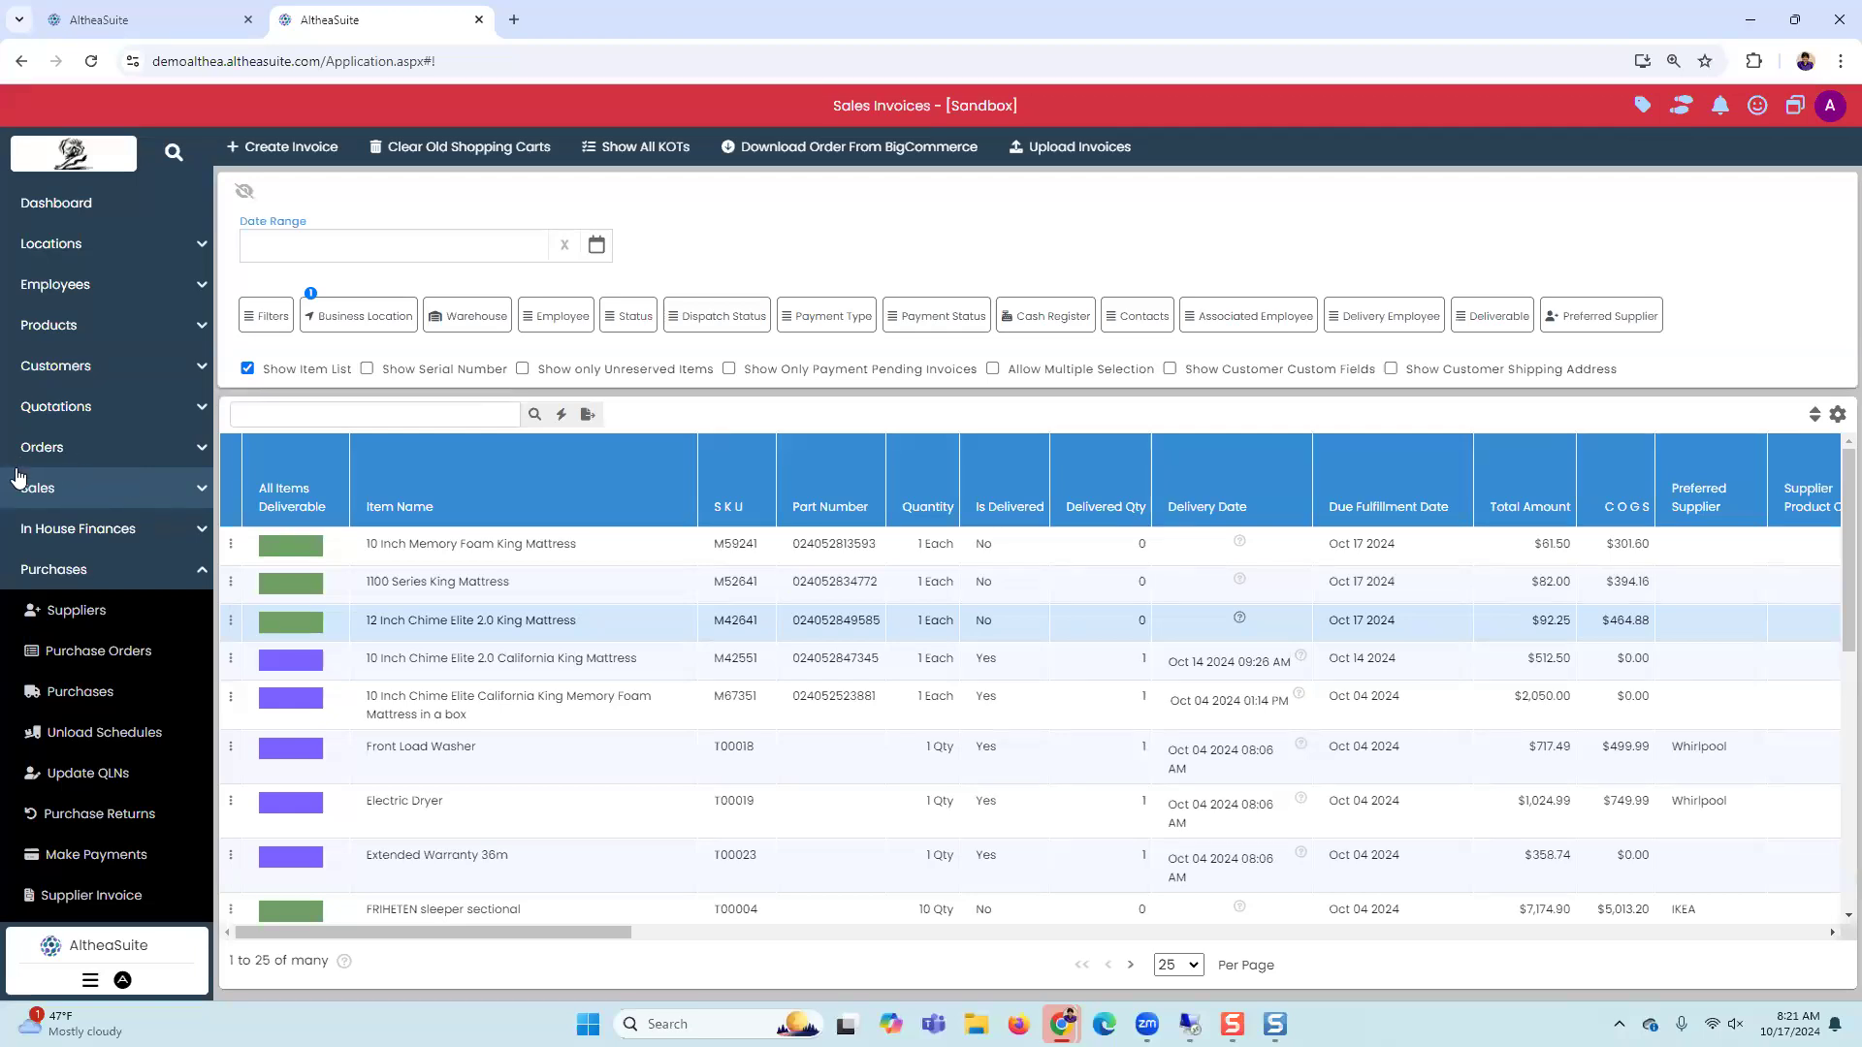
left_click(66, 688)
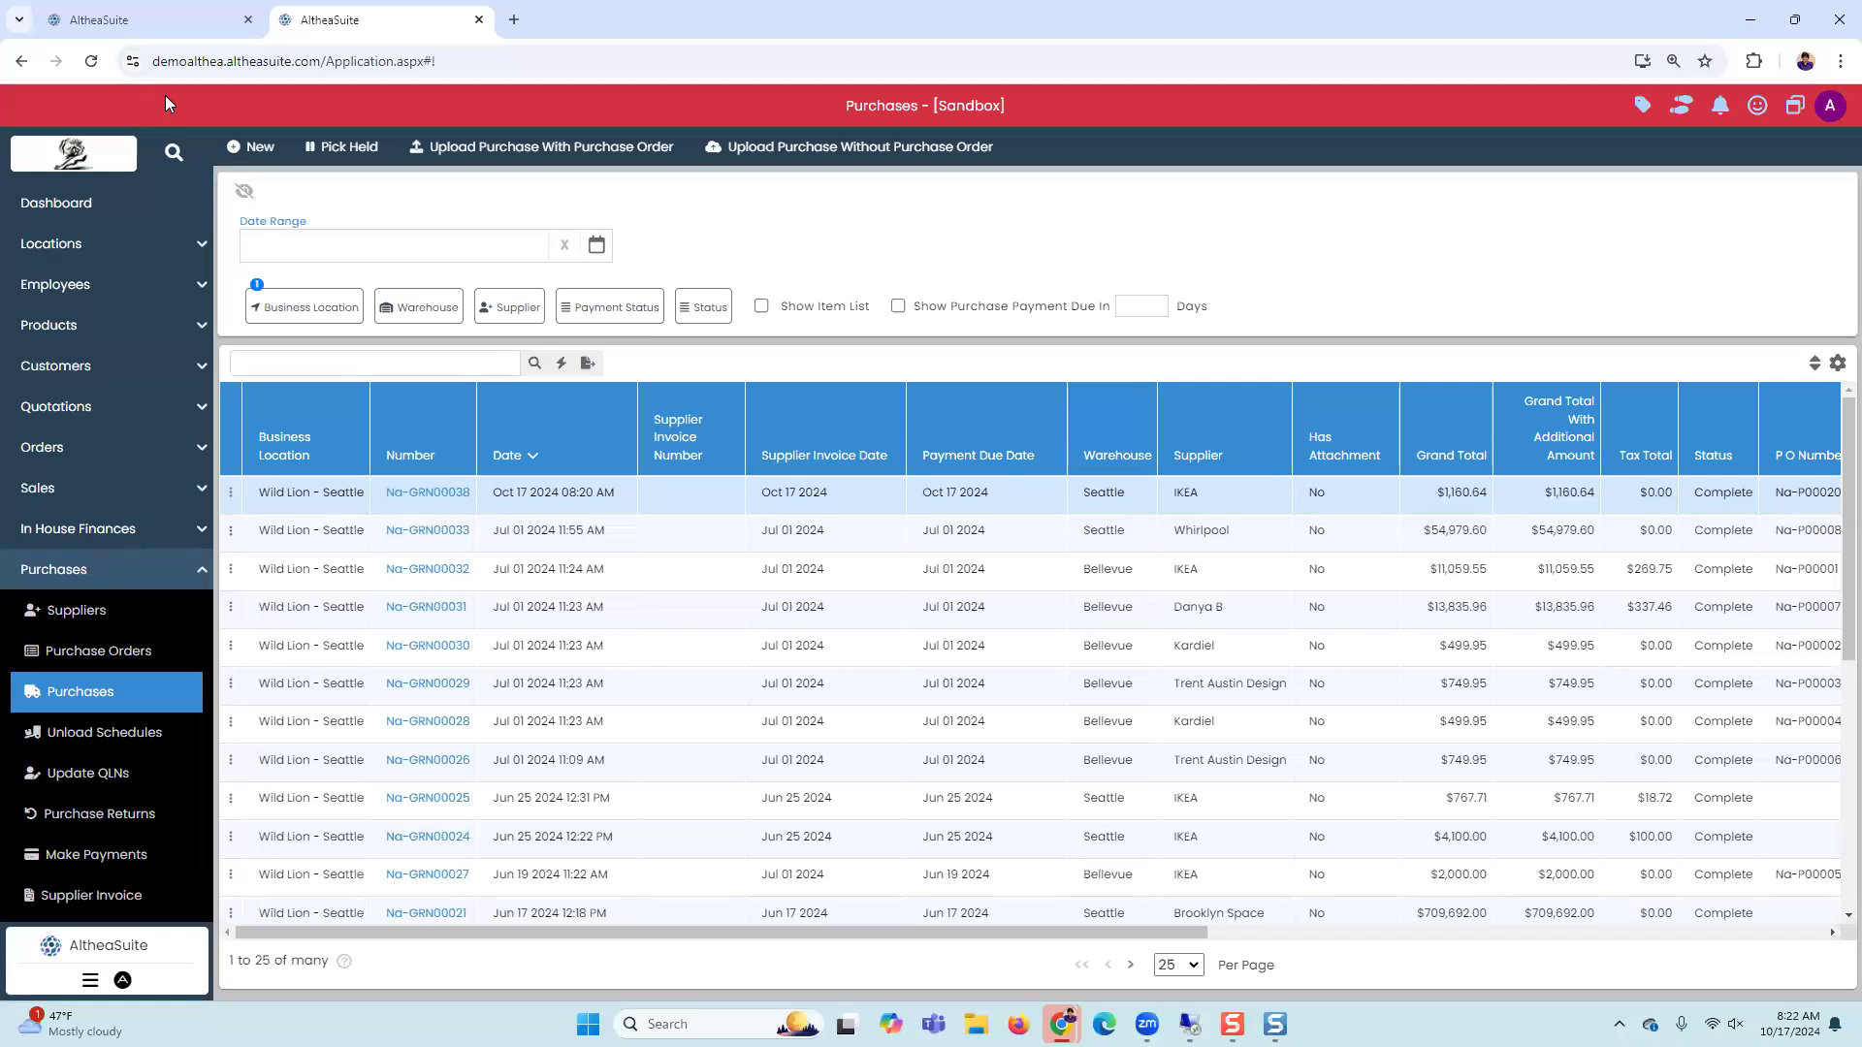
left_click(260, 148)
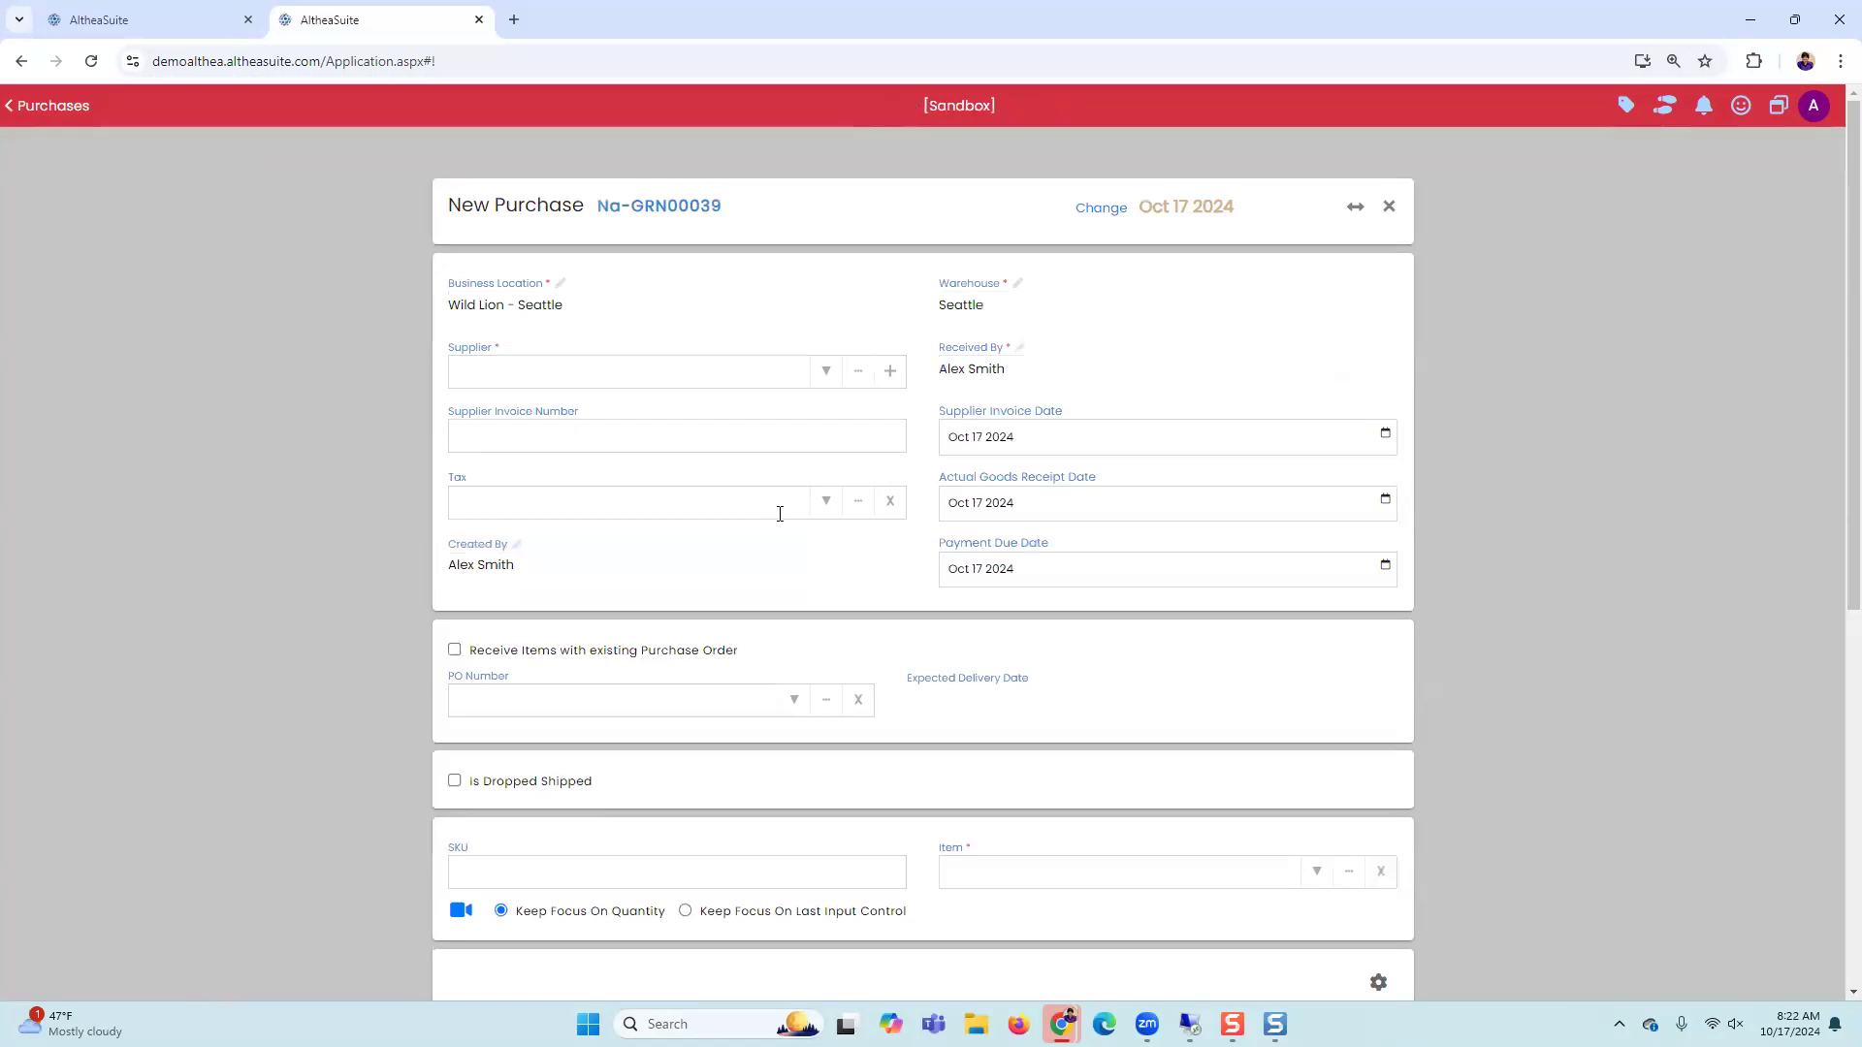
left_click(1389, 205)
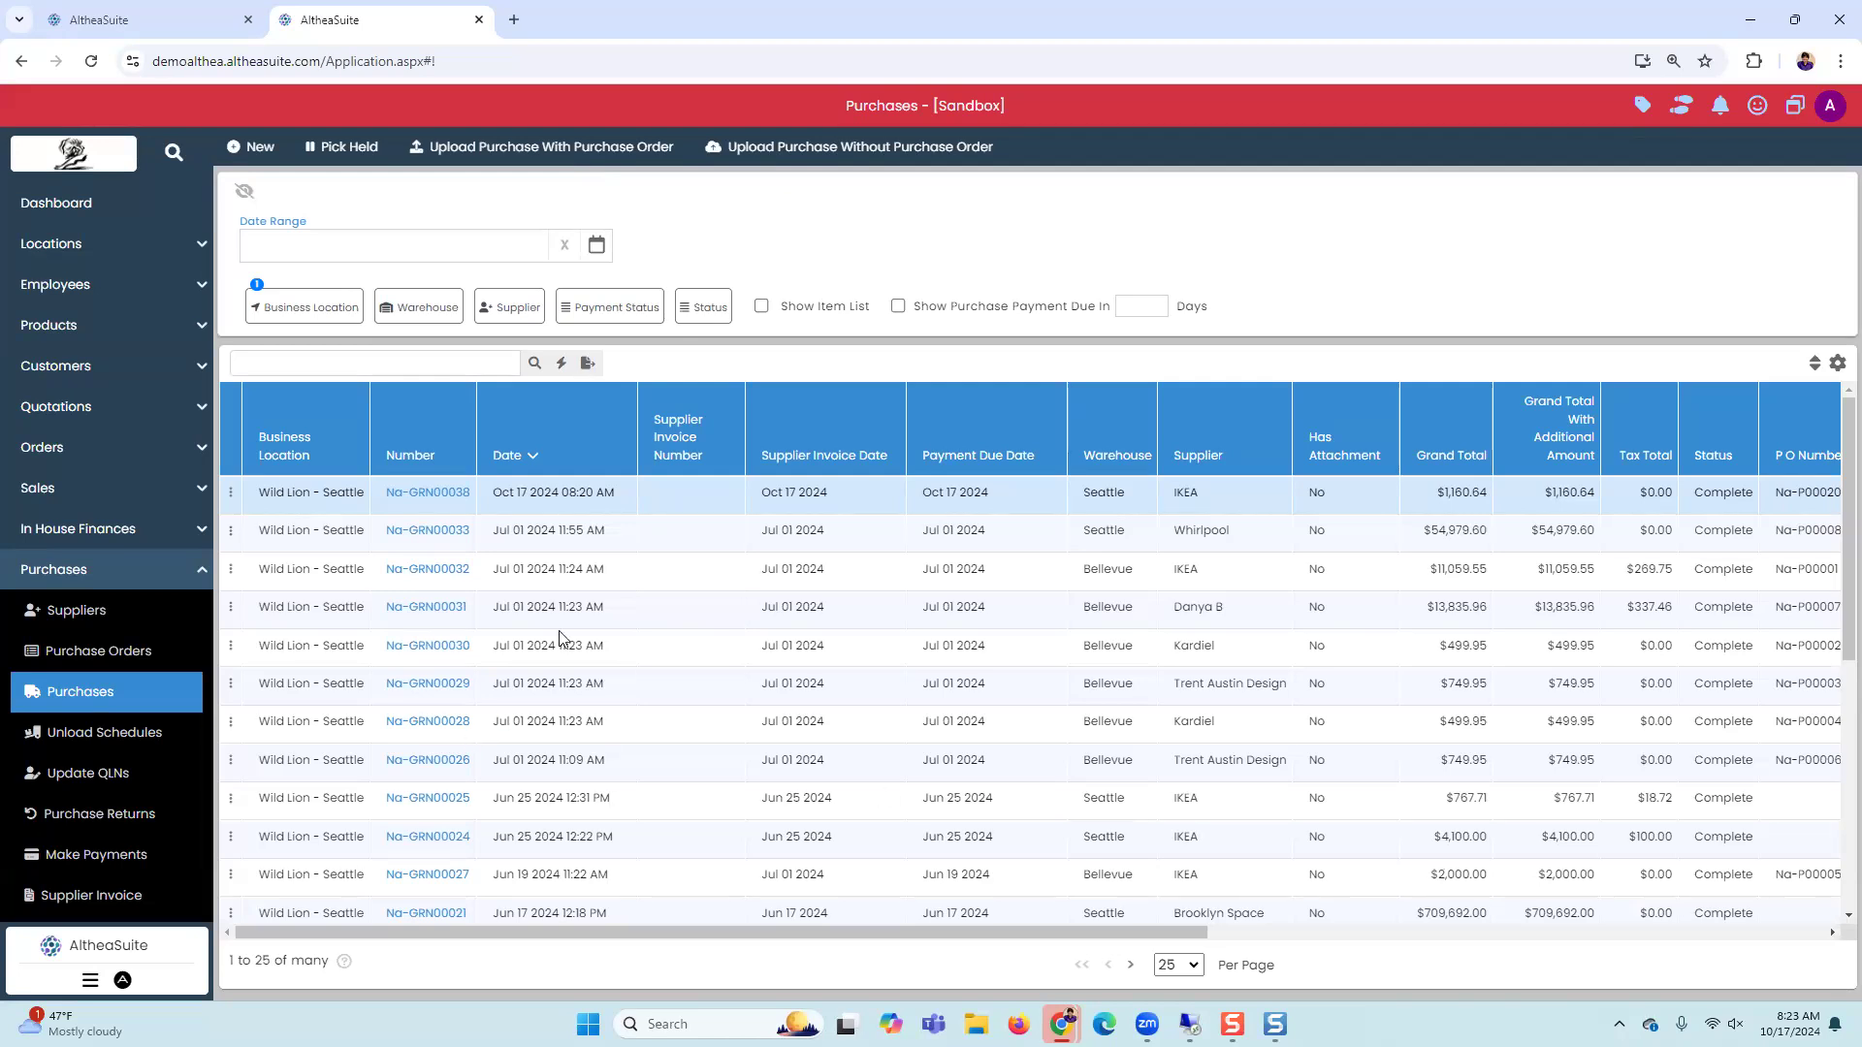
Step: Open the product items list and reveal the POs behind the arriving quantity of the Dream Bed King, Walnut
left_click(86, 570)
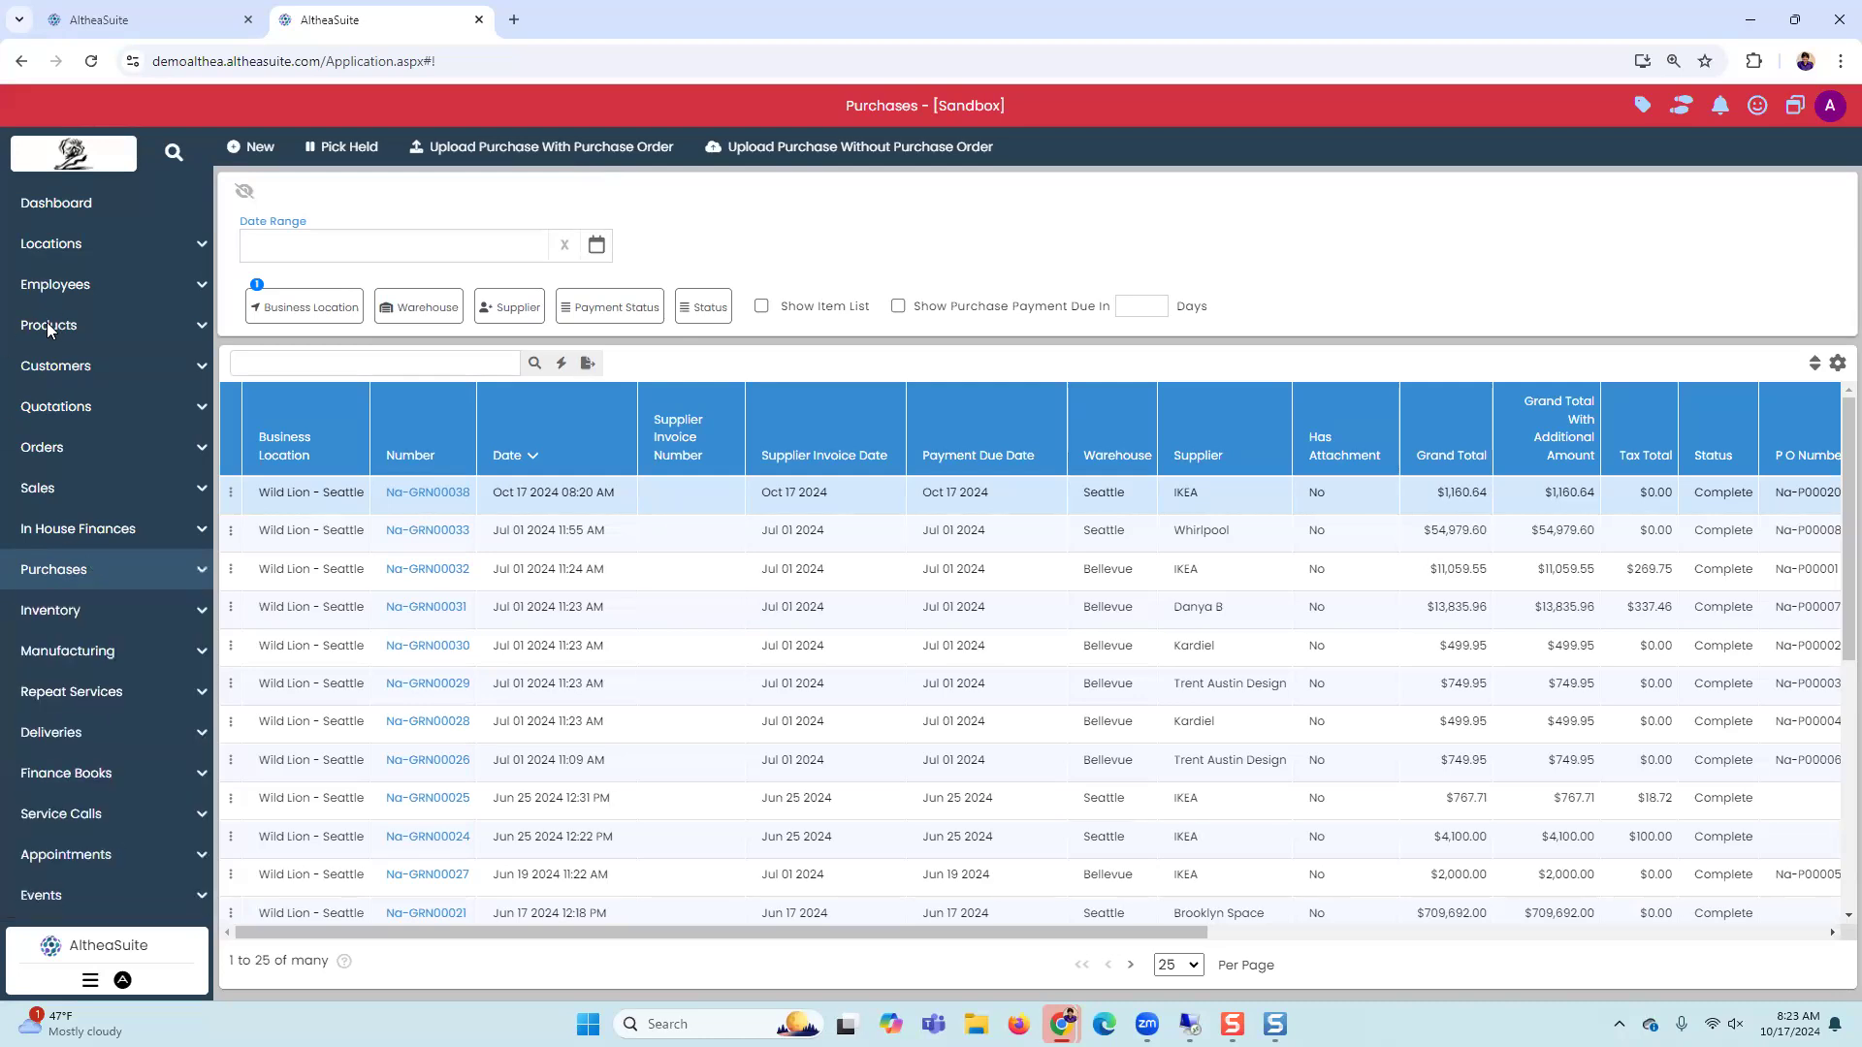
left_click(46, 324)
left_click(84, 376)
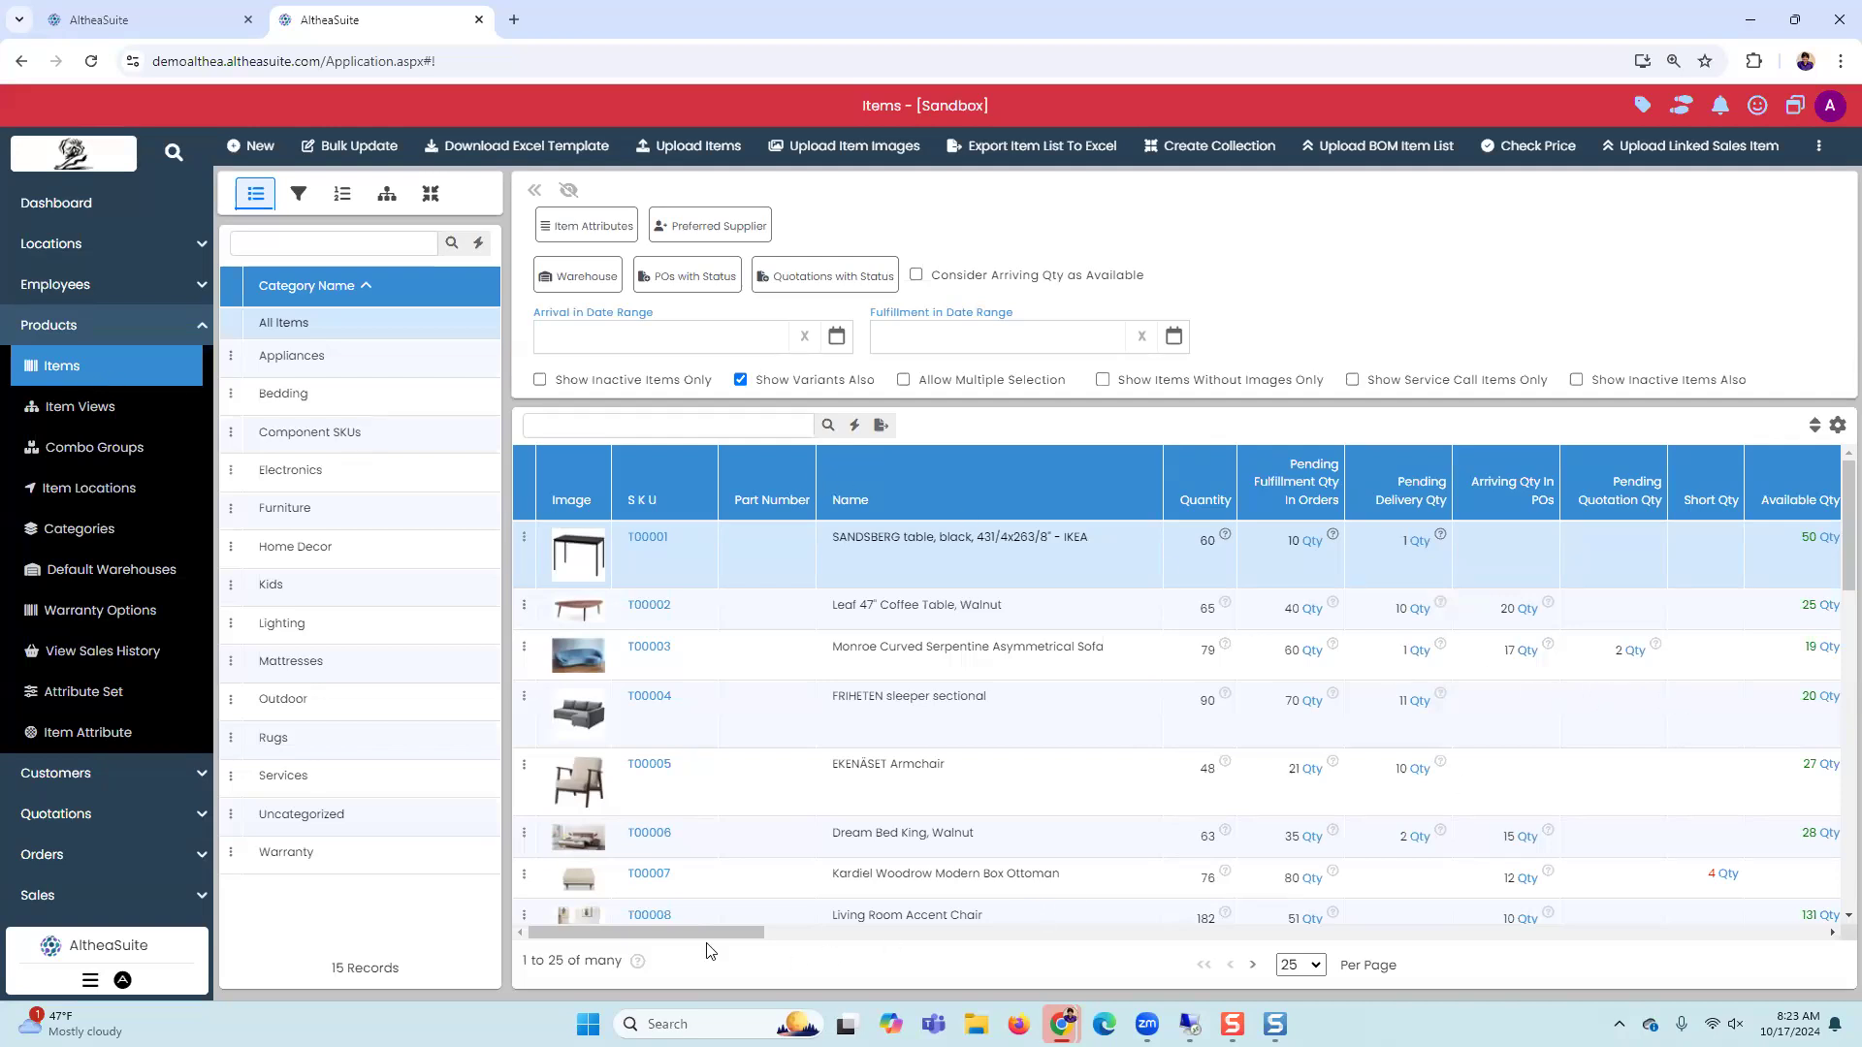
left_click_drag(715, 934, 738, 934)
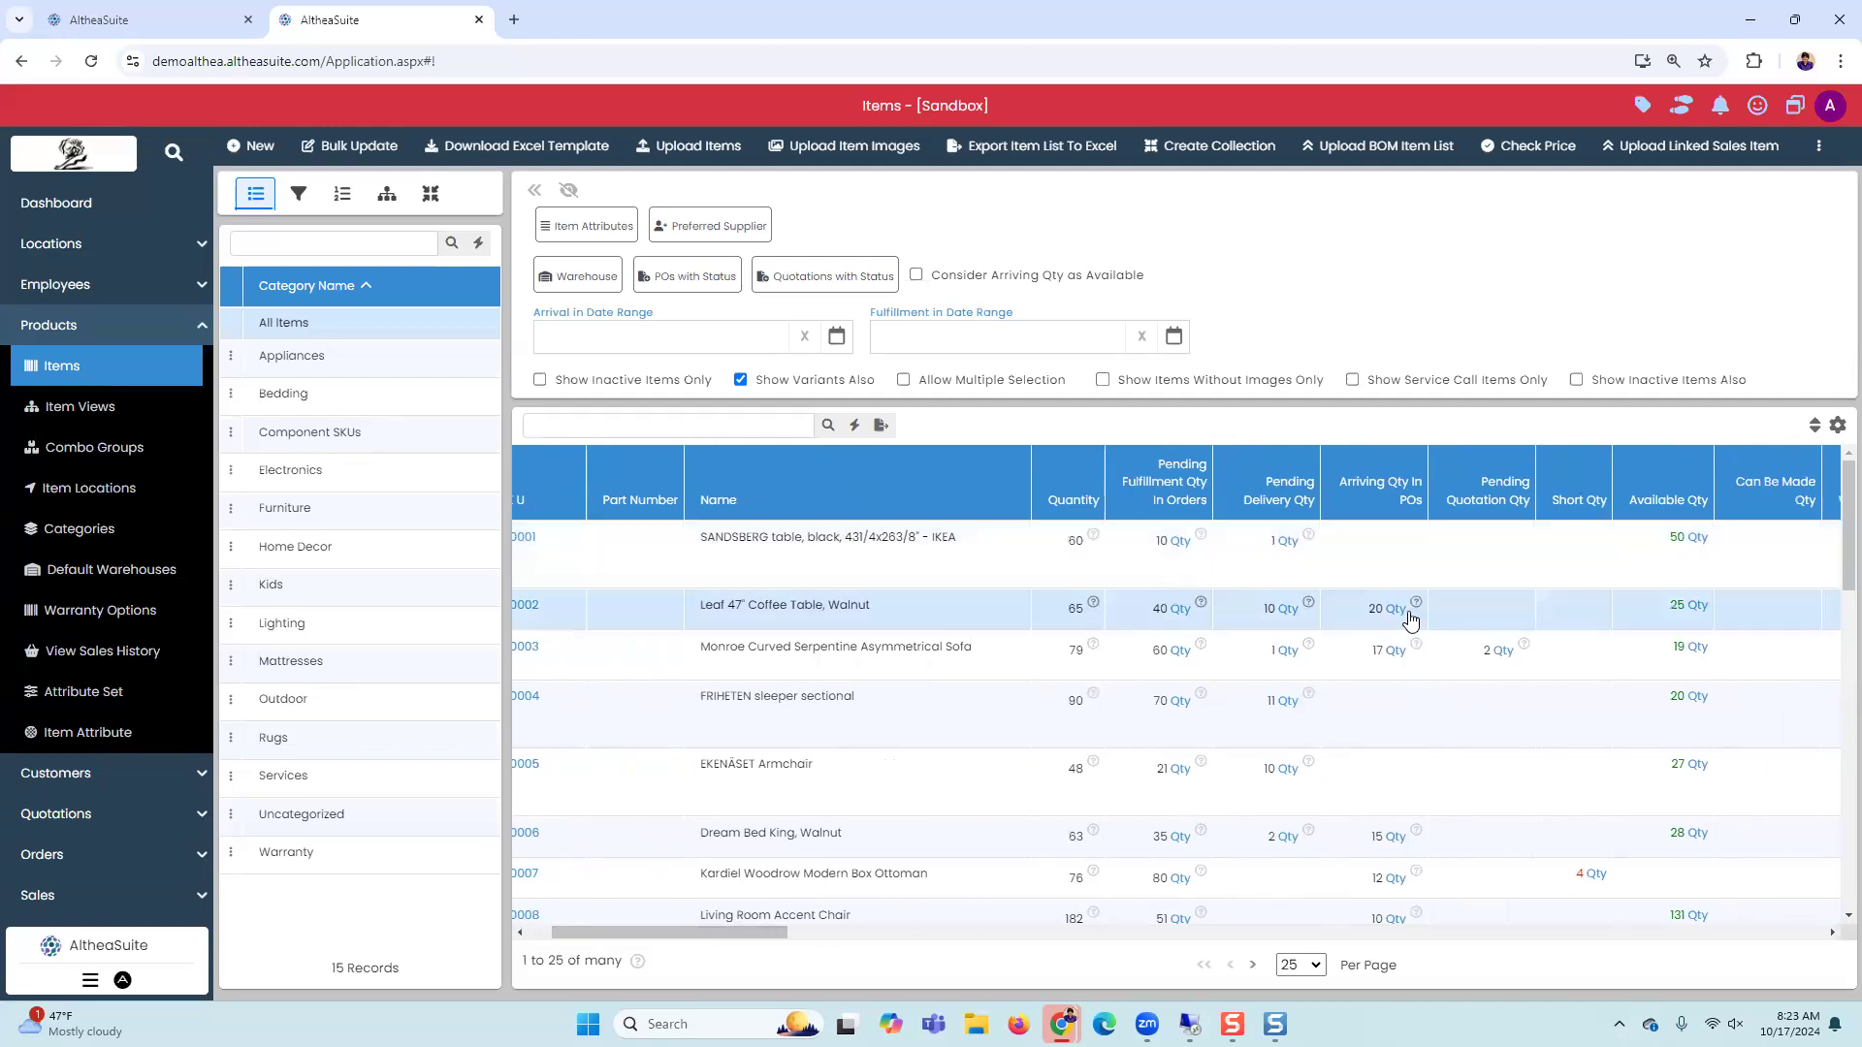
left_click(1402, 672)
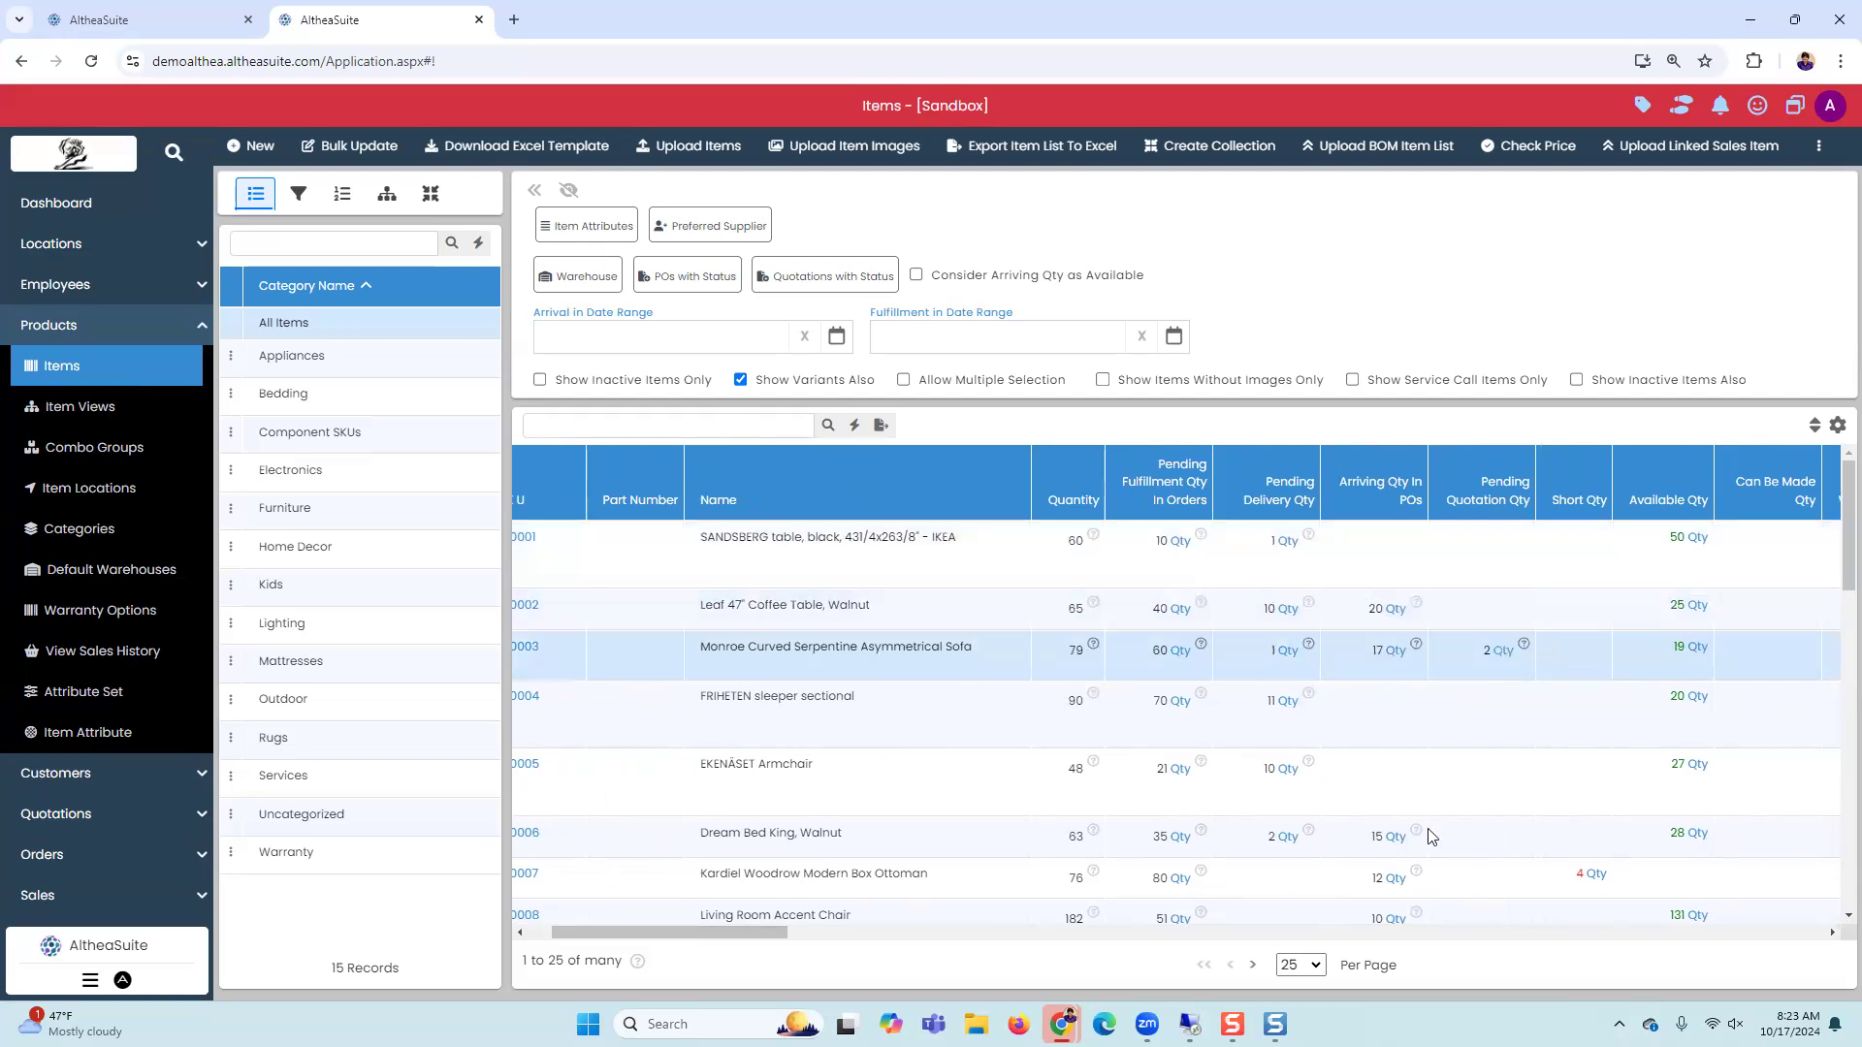
left_click(1416, 836)
left_click(1416, 831)
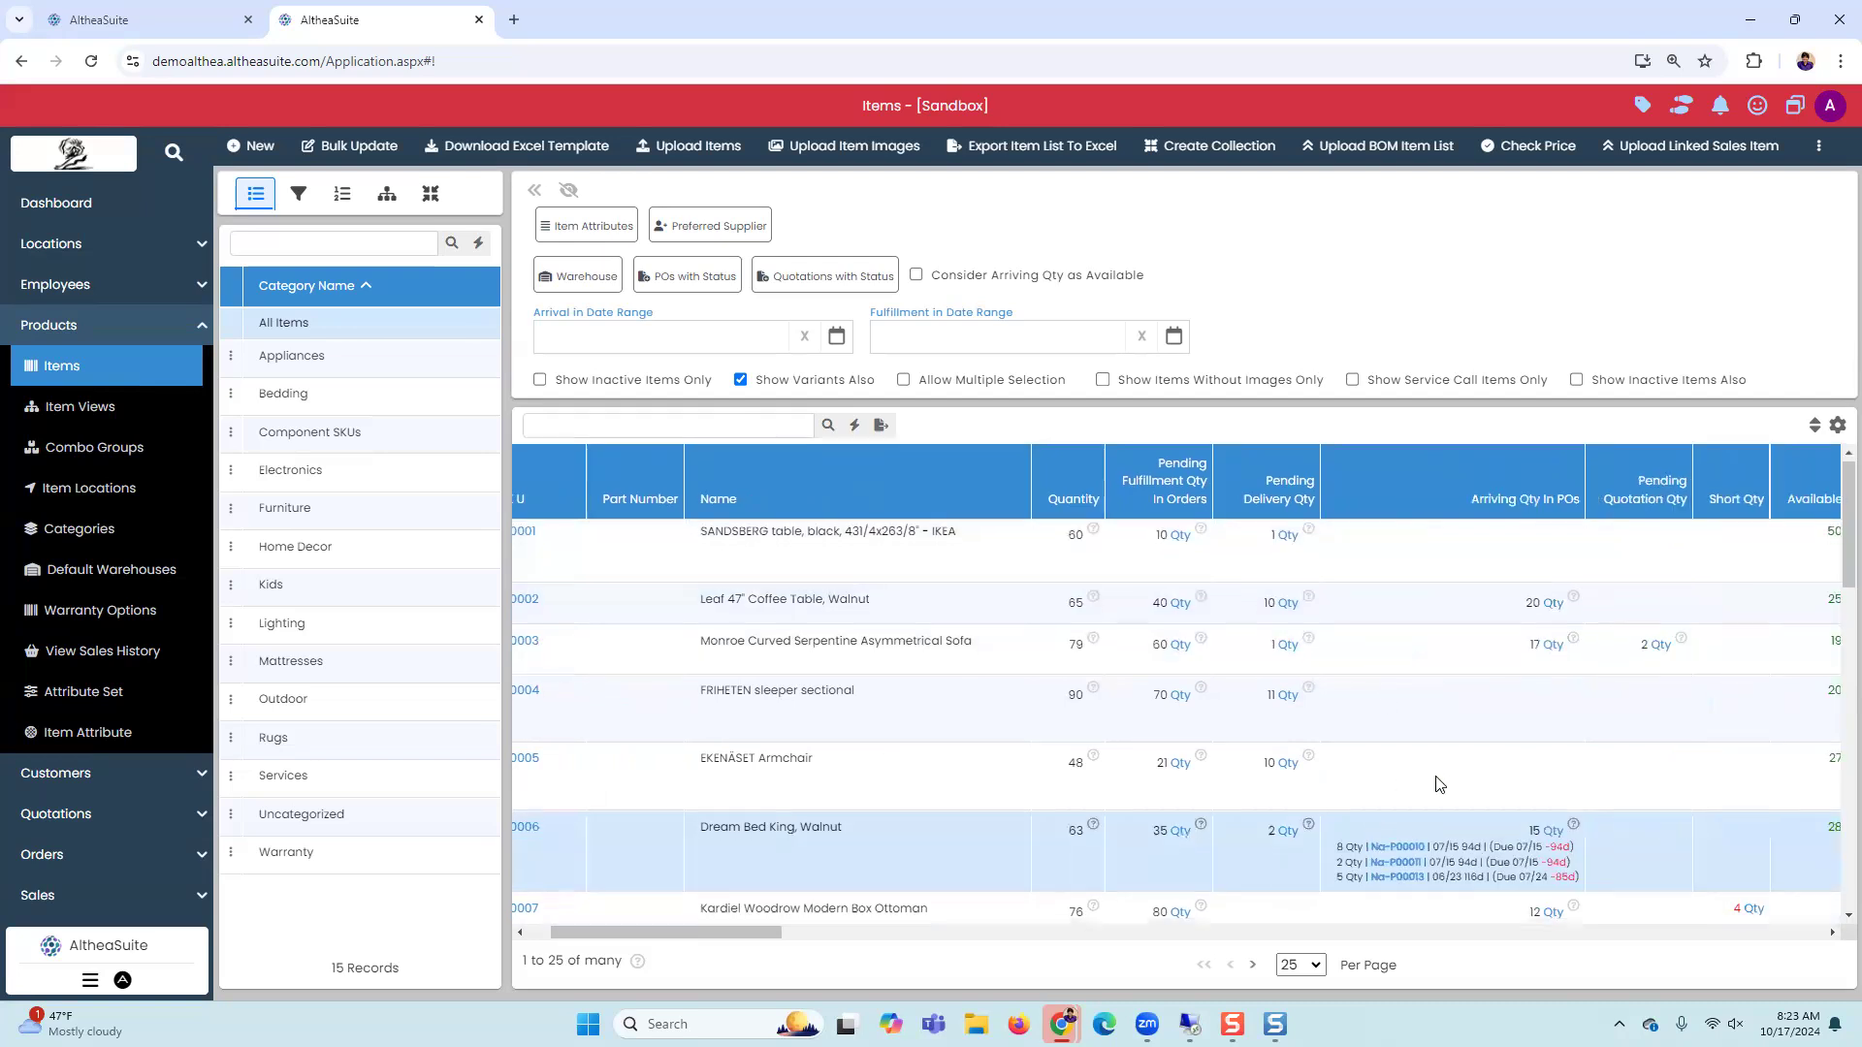
Step: Filter the items list to an arrival date range of this week, October 13 to October 19, 2024
scroll(1430, 795, "down", 1)
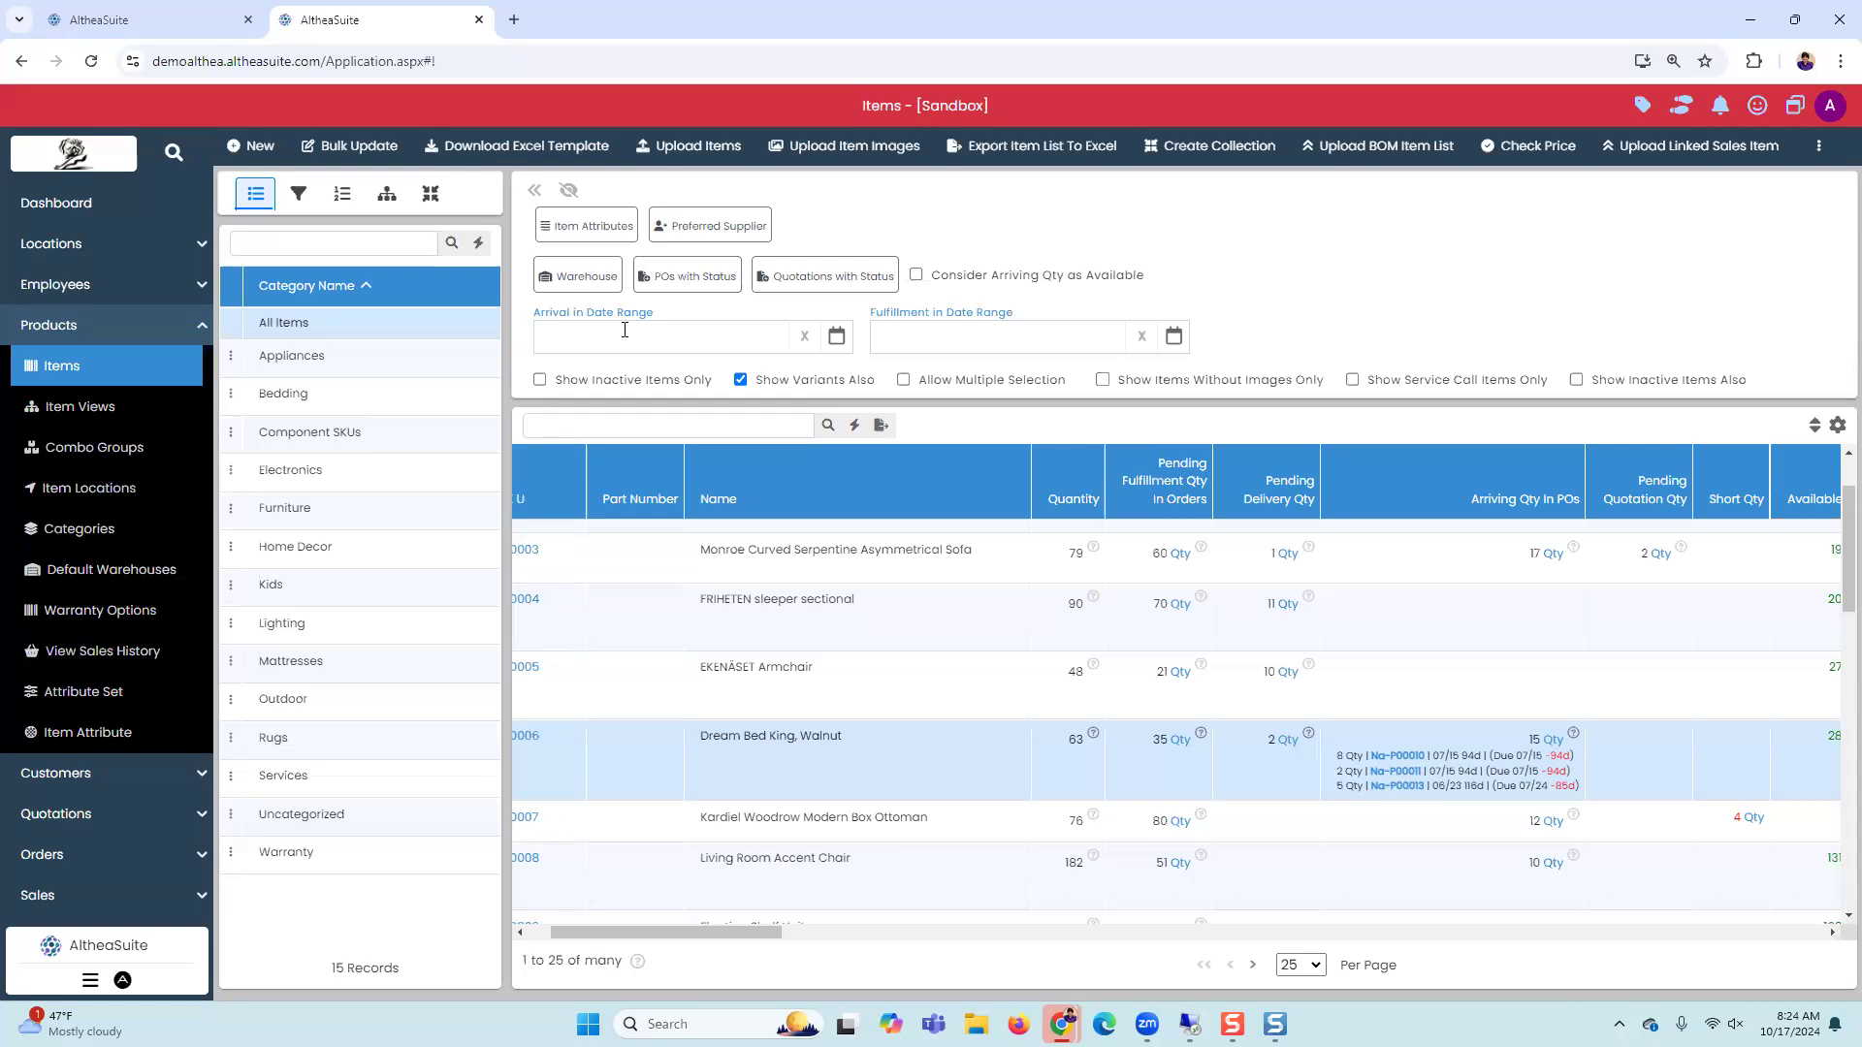
left_click(836, 337)
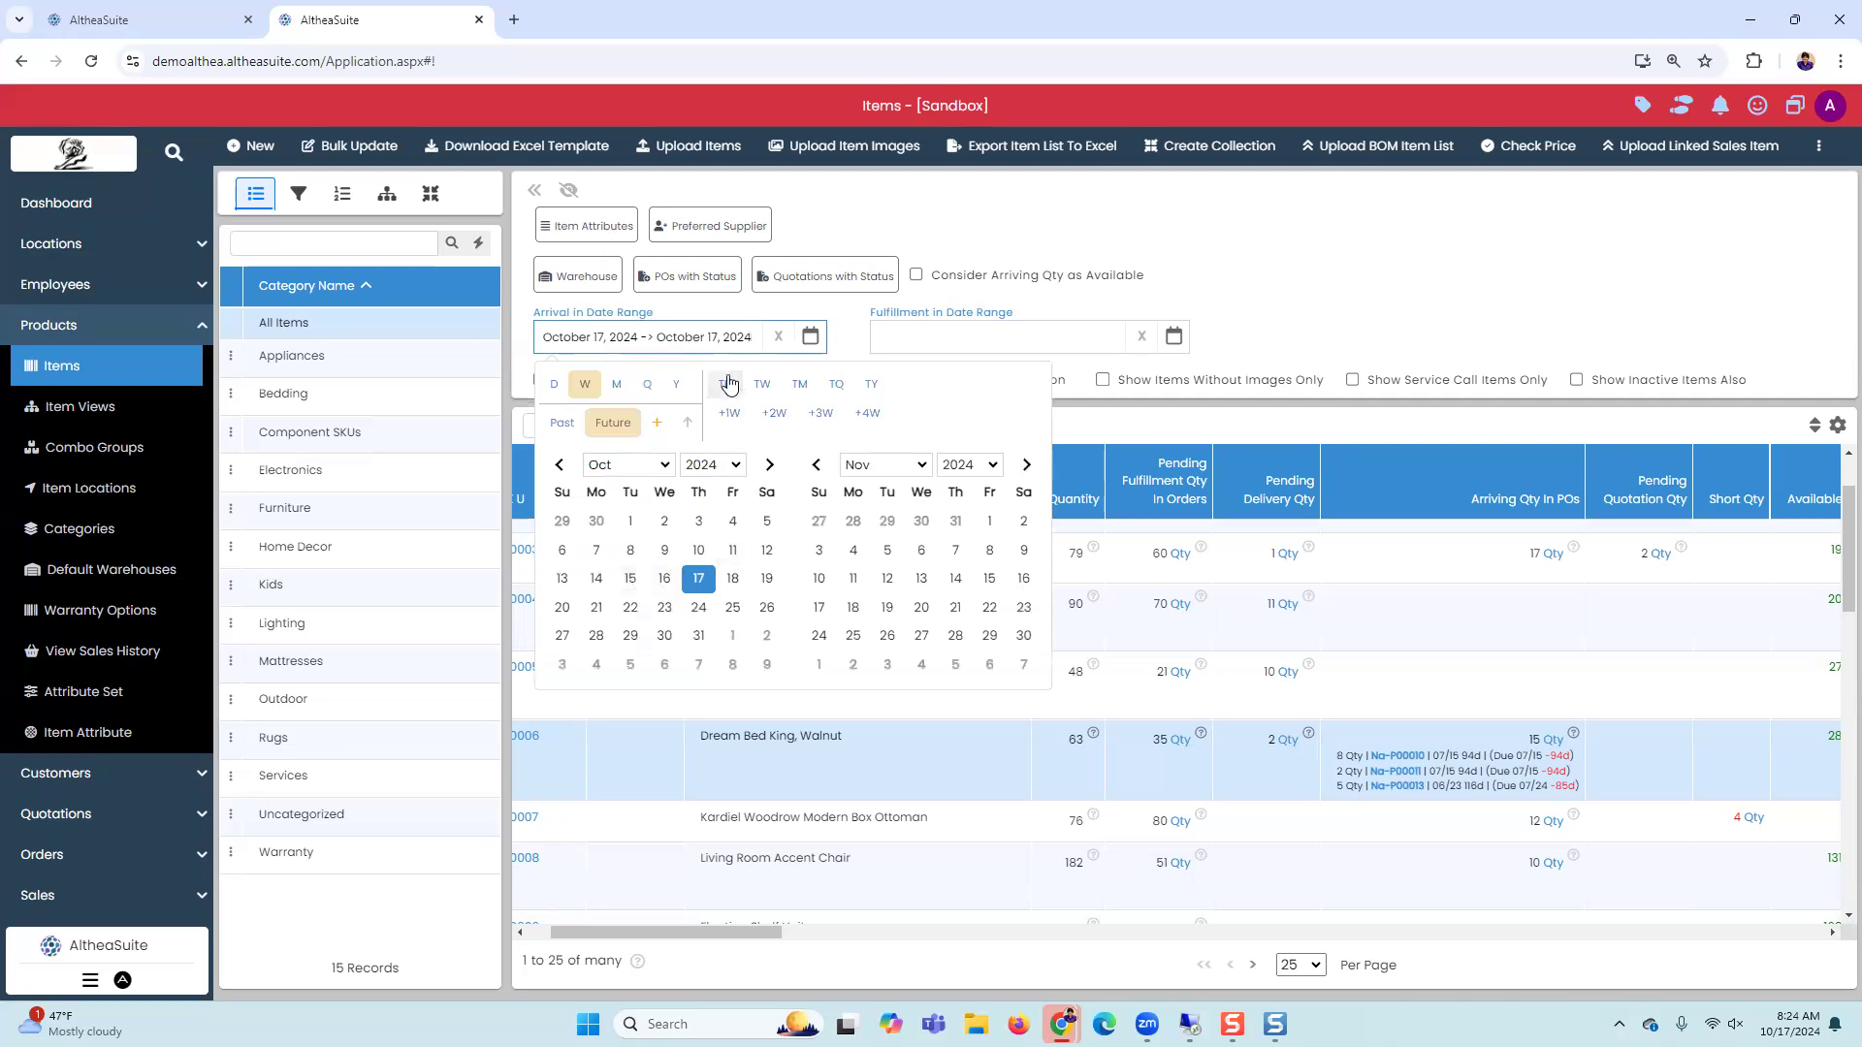
left_click(762, 384)
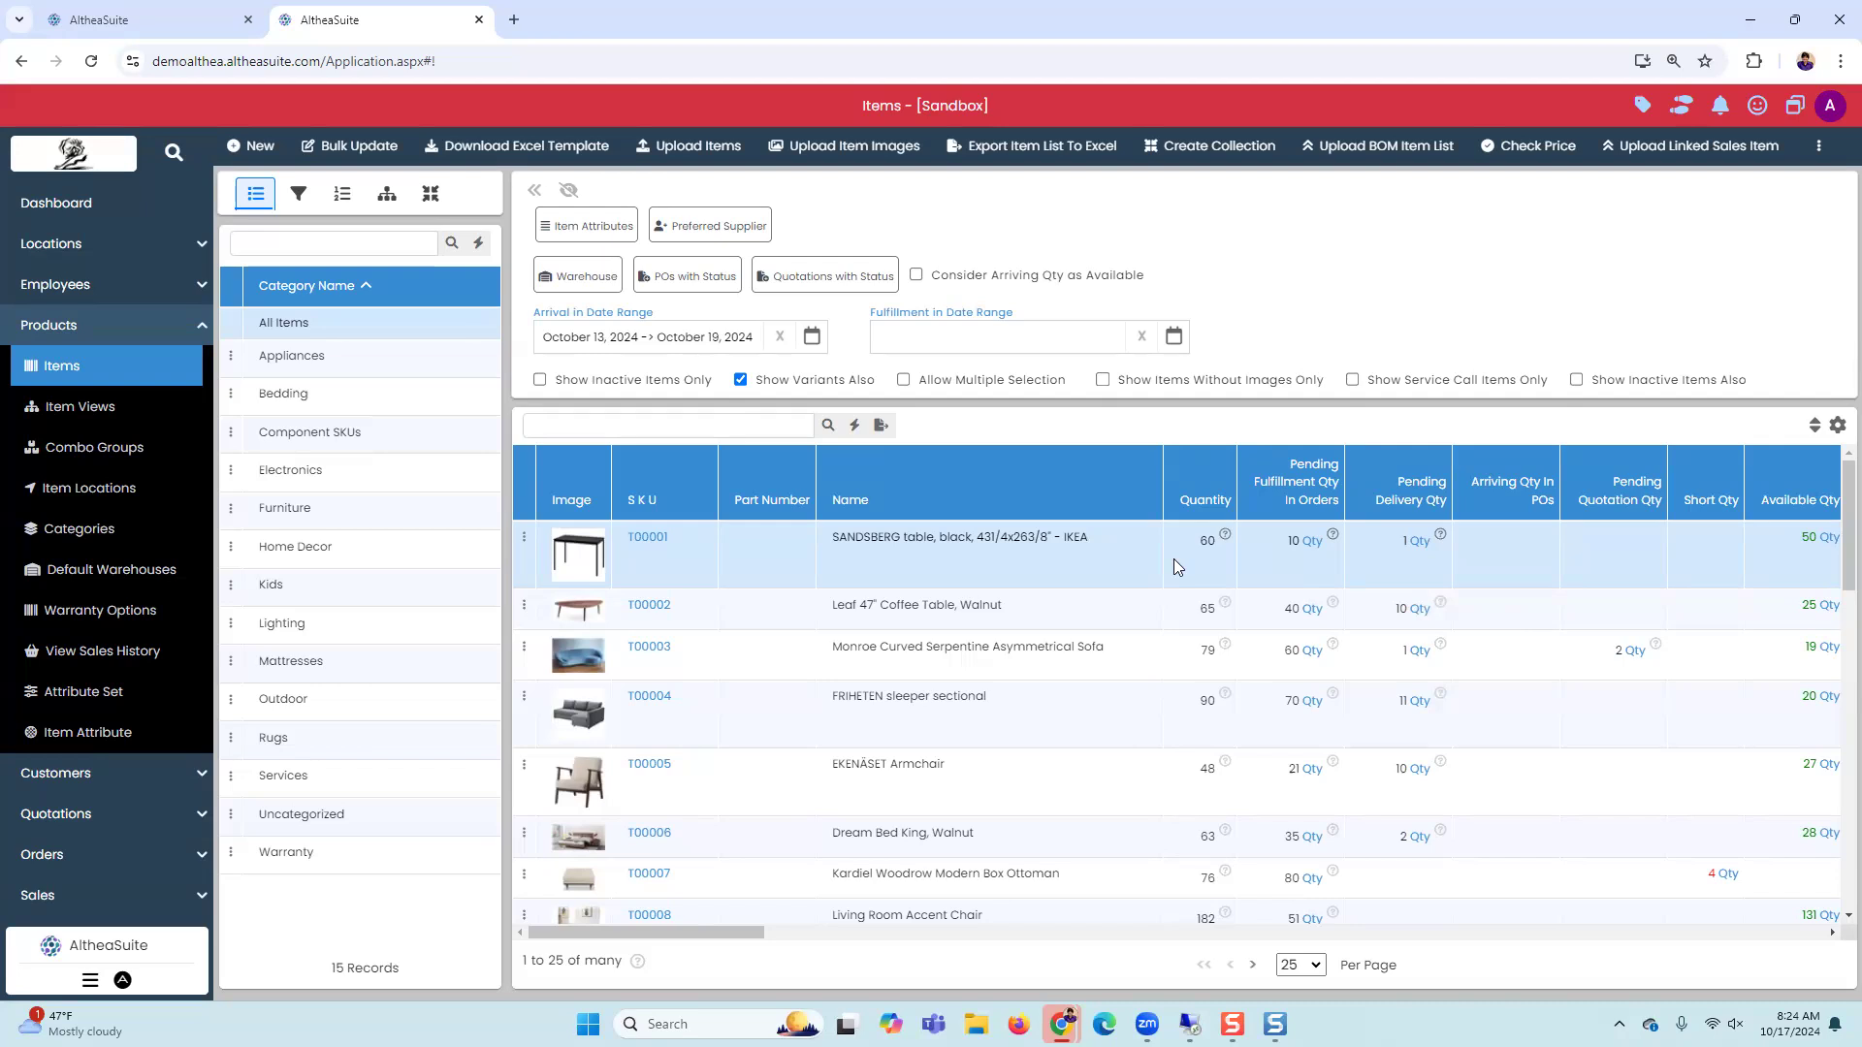
Step: Apply an item attribute filter for bill-of-materials items and select the SKU B070B1 of the Culverbach Dresser and Mirror
left_click(579, 233)
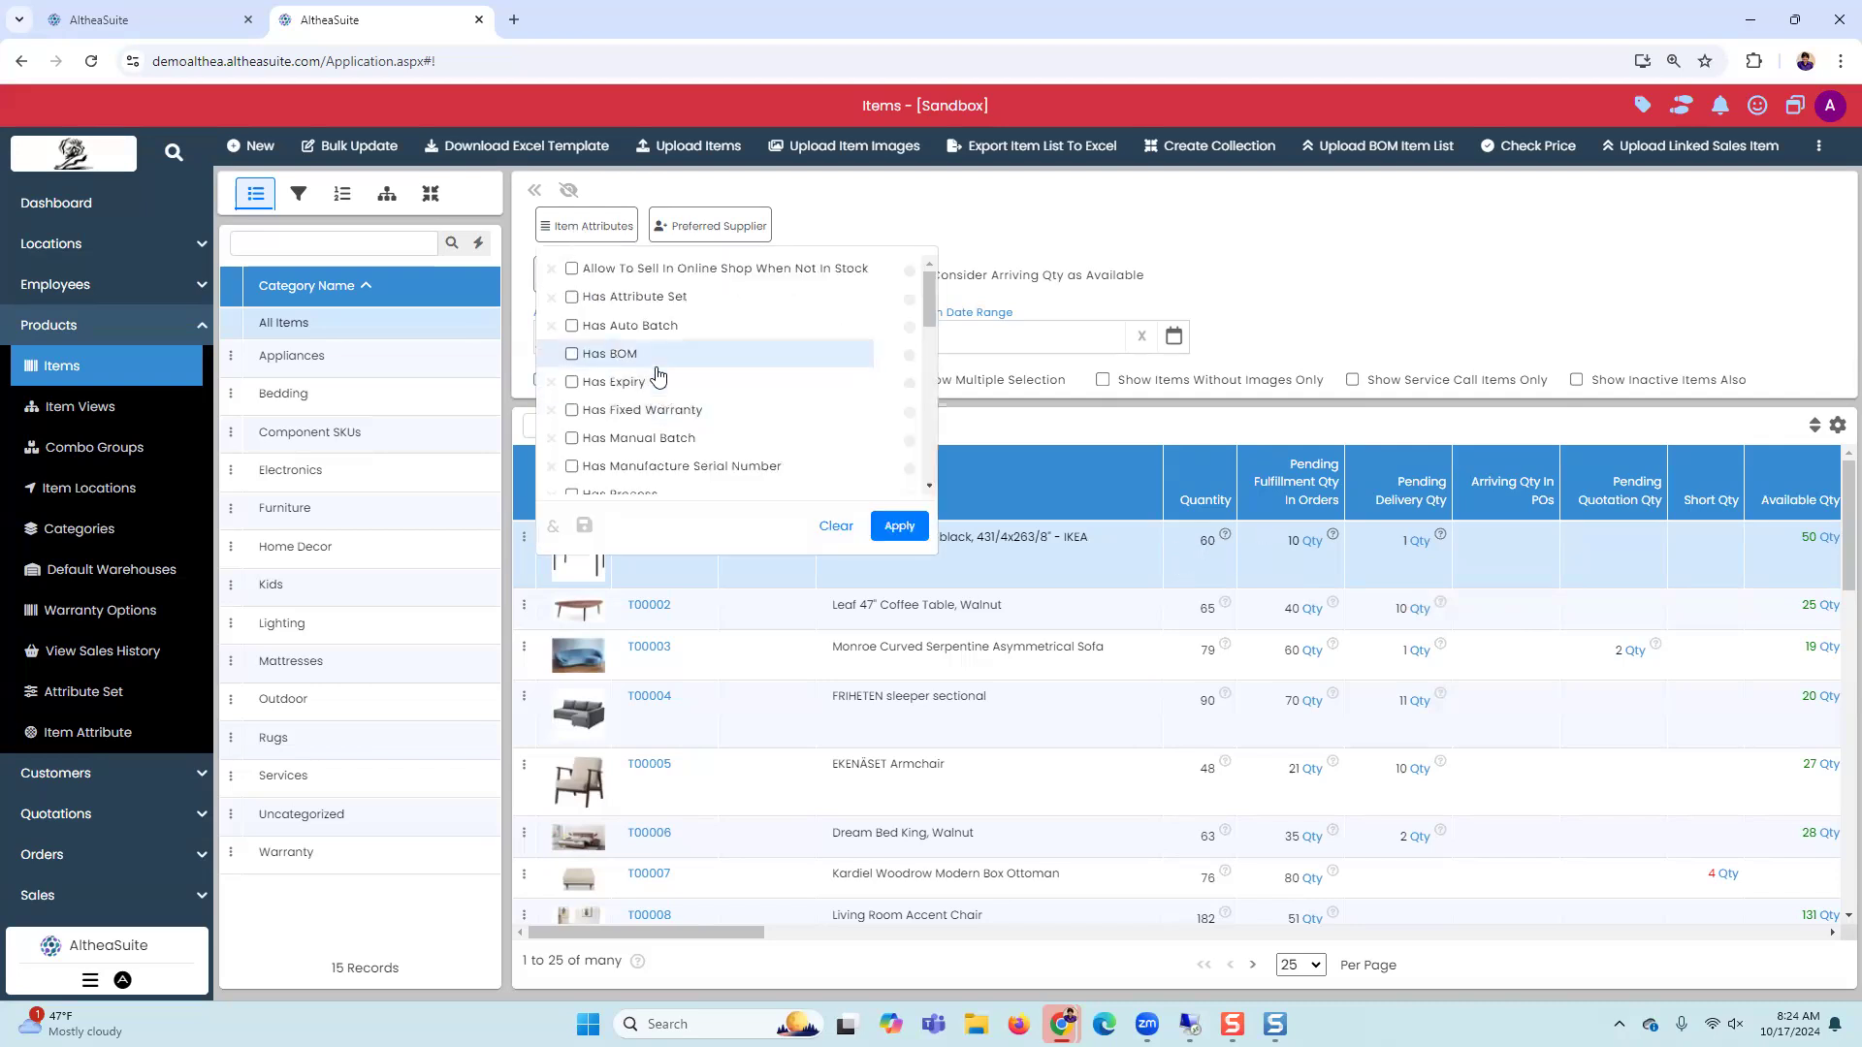
scroll(651, 427, "down", 1)
scroll(651, 433, "down", 2)
left_click(636, 403)
left_click(897, 529)
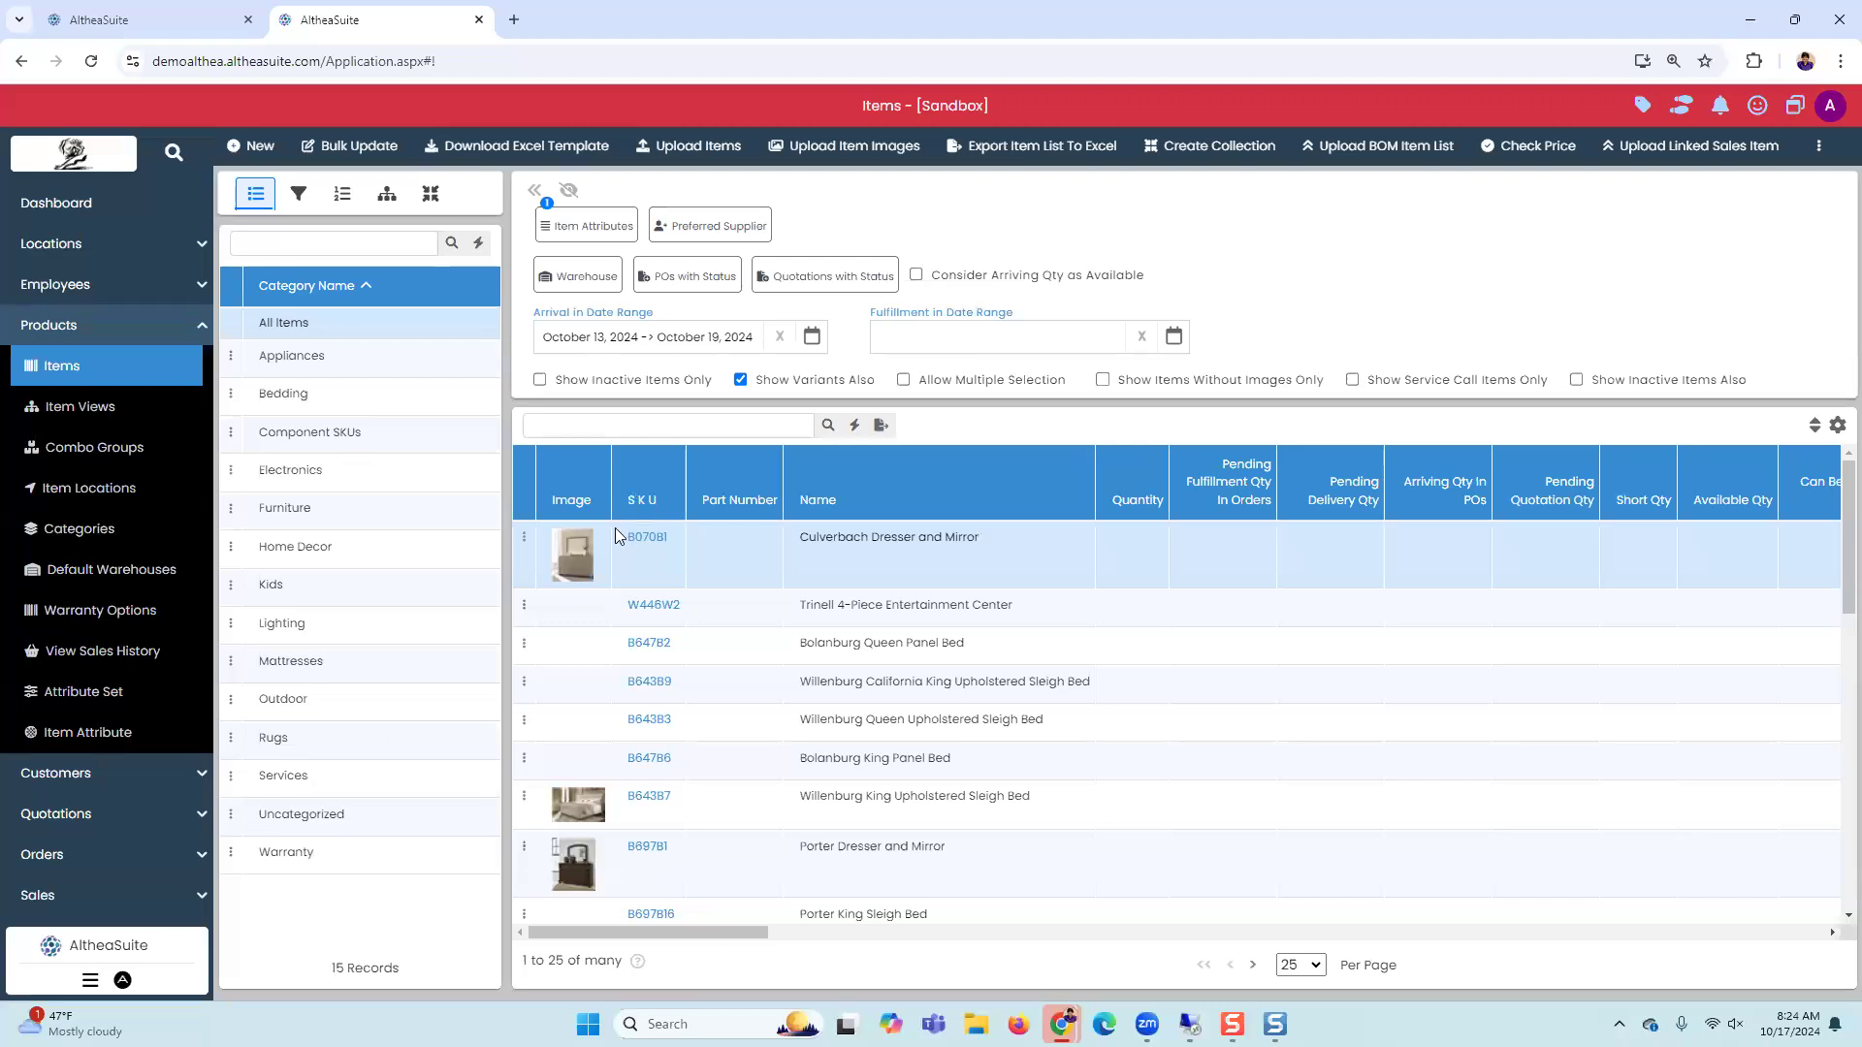
double_click(680, 541)
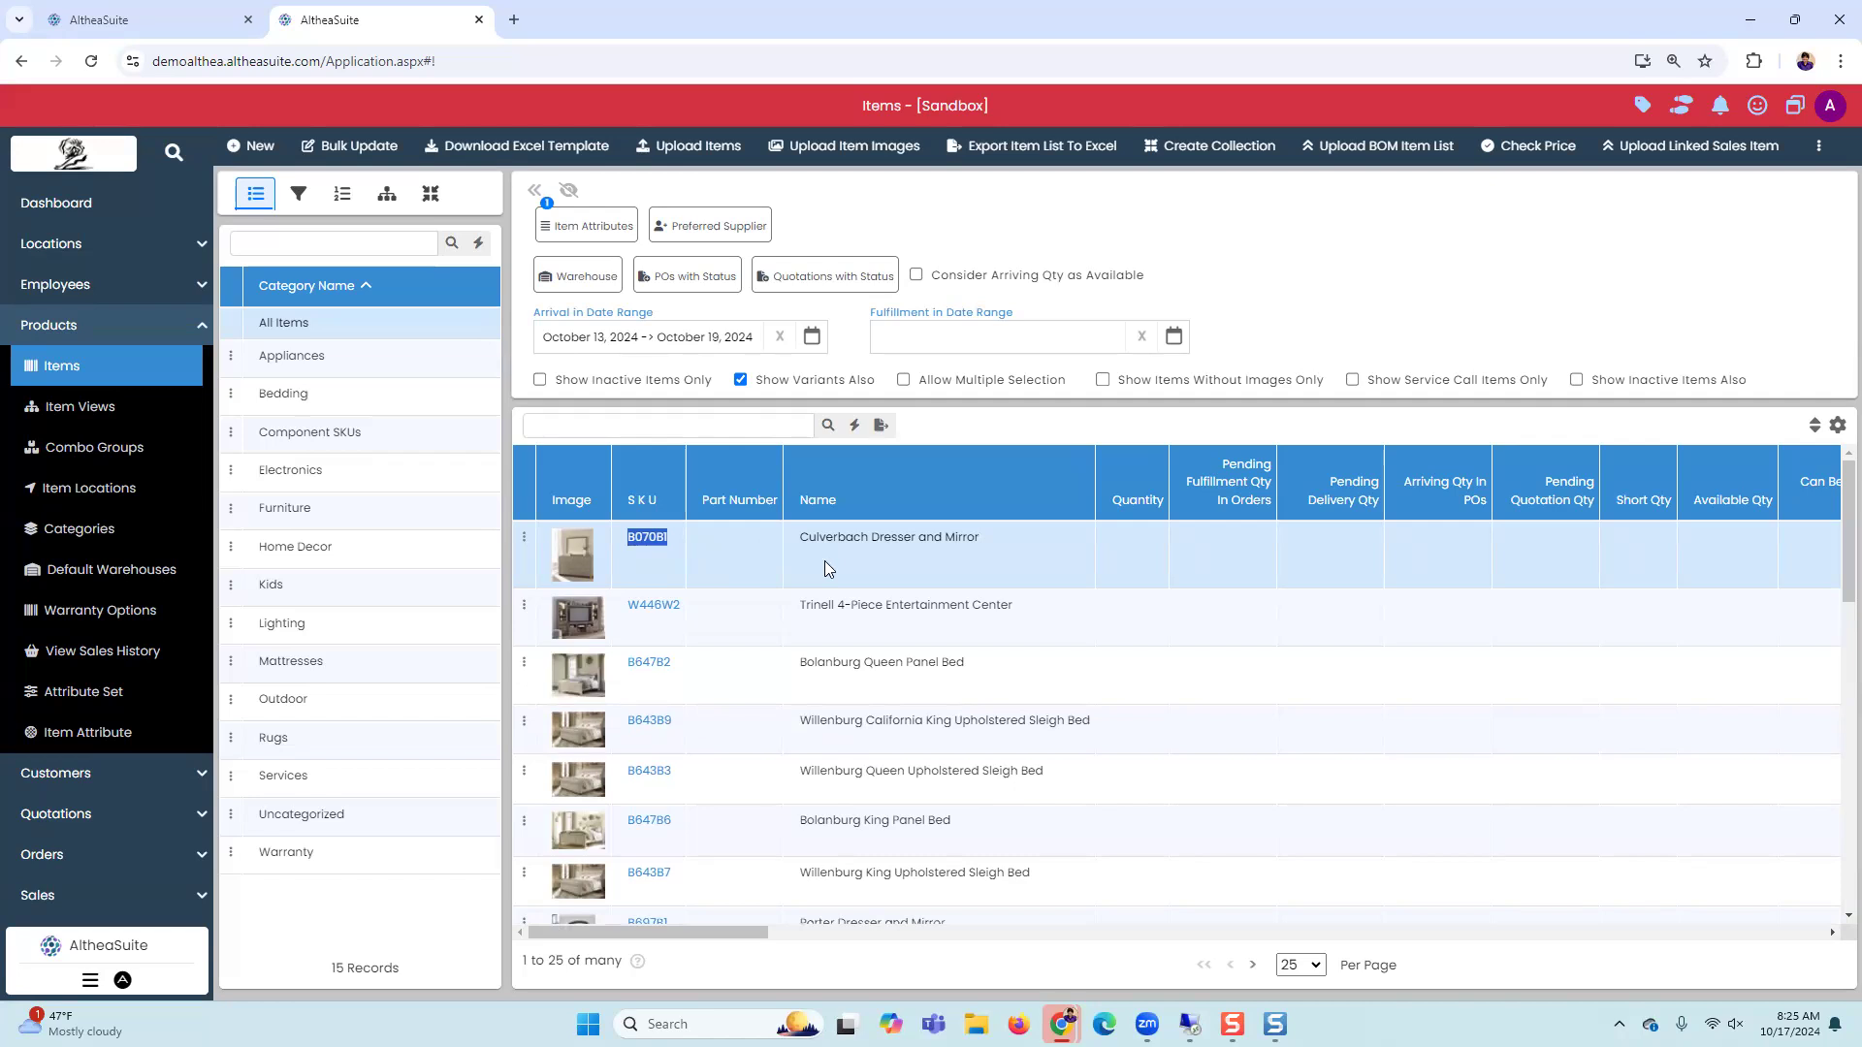
Step: Open the purchases list and start a new purchase with IKEA as the supplier
left_click(61, 339)
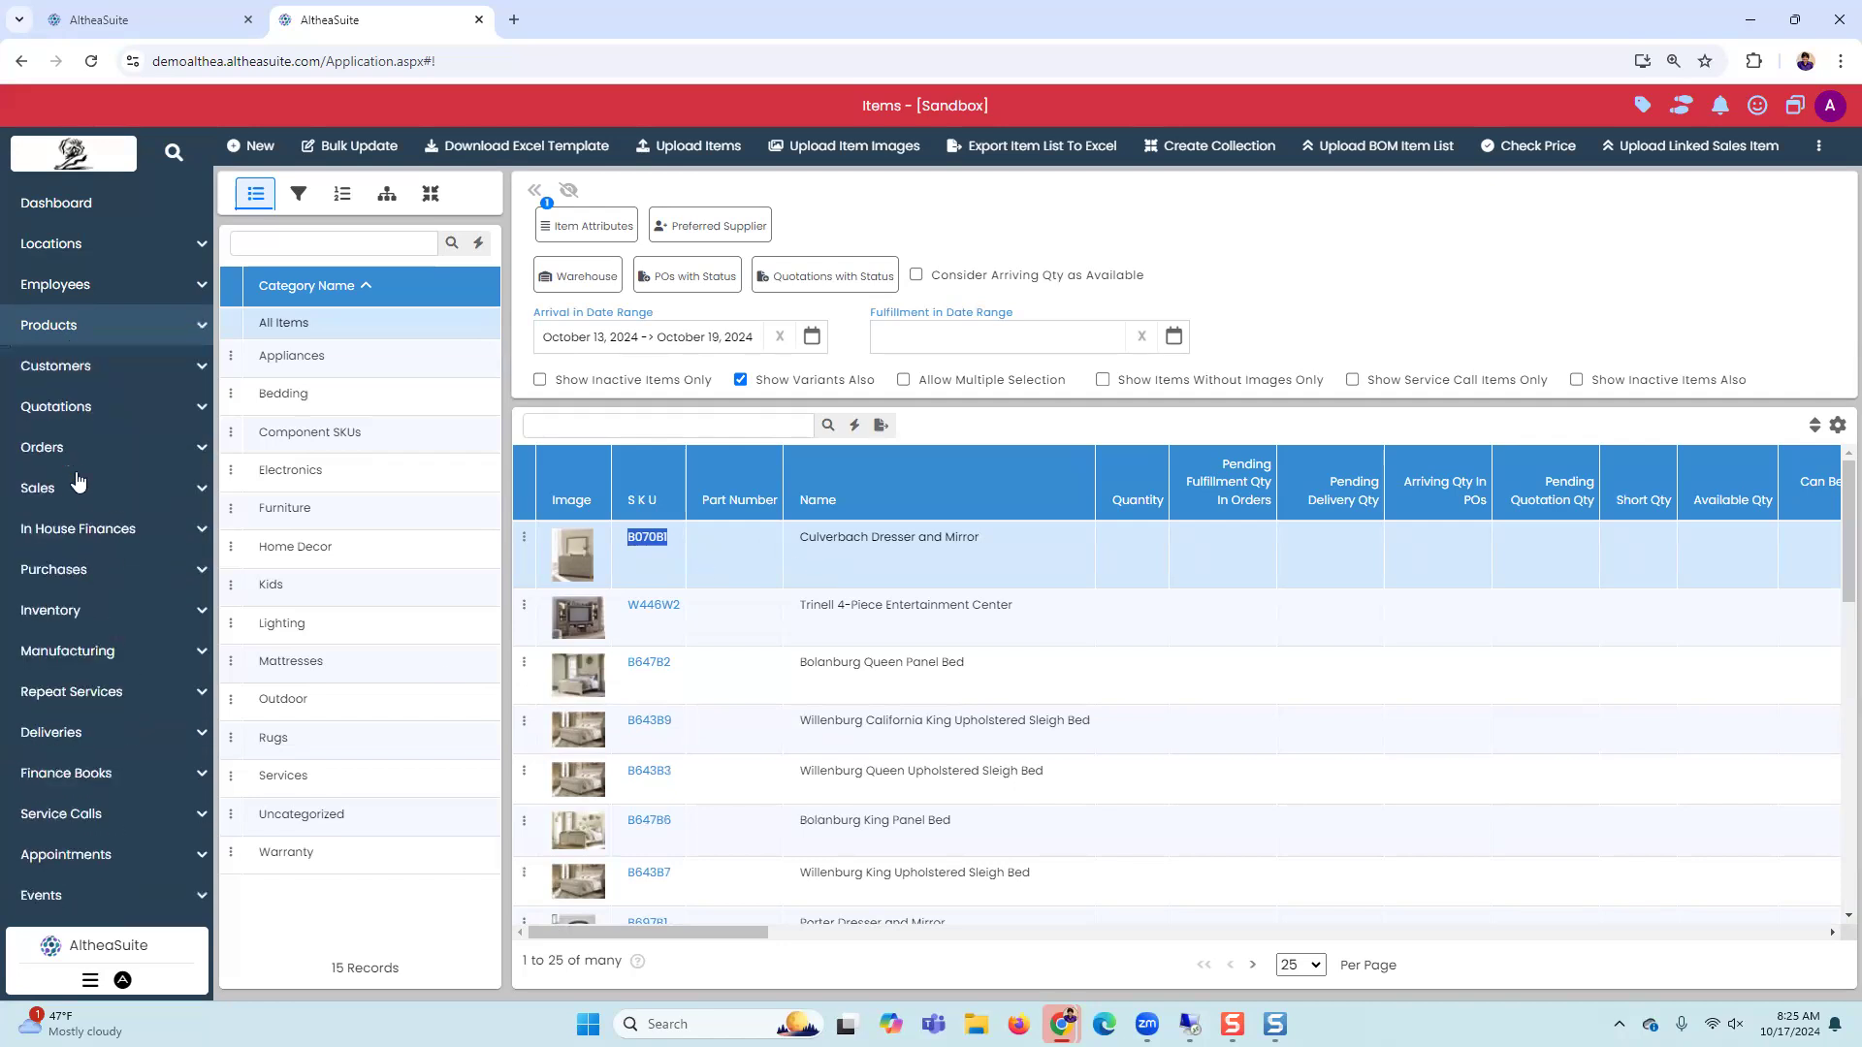
left_click(51, 570)
left_click(73, 696)
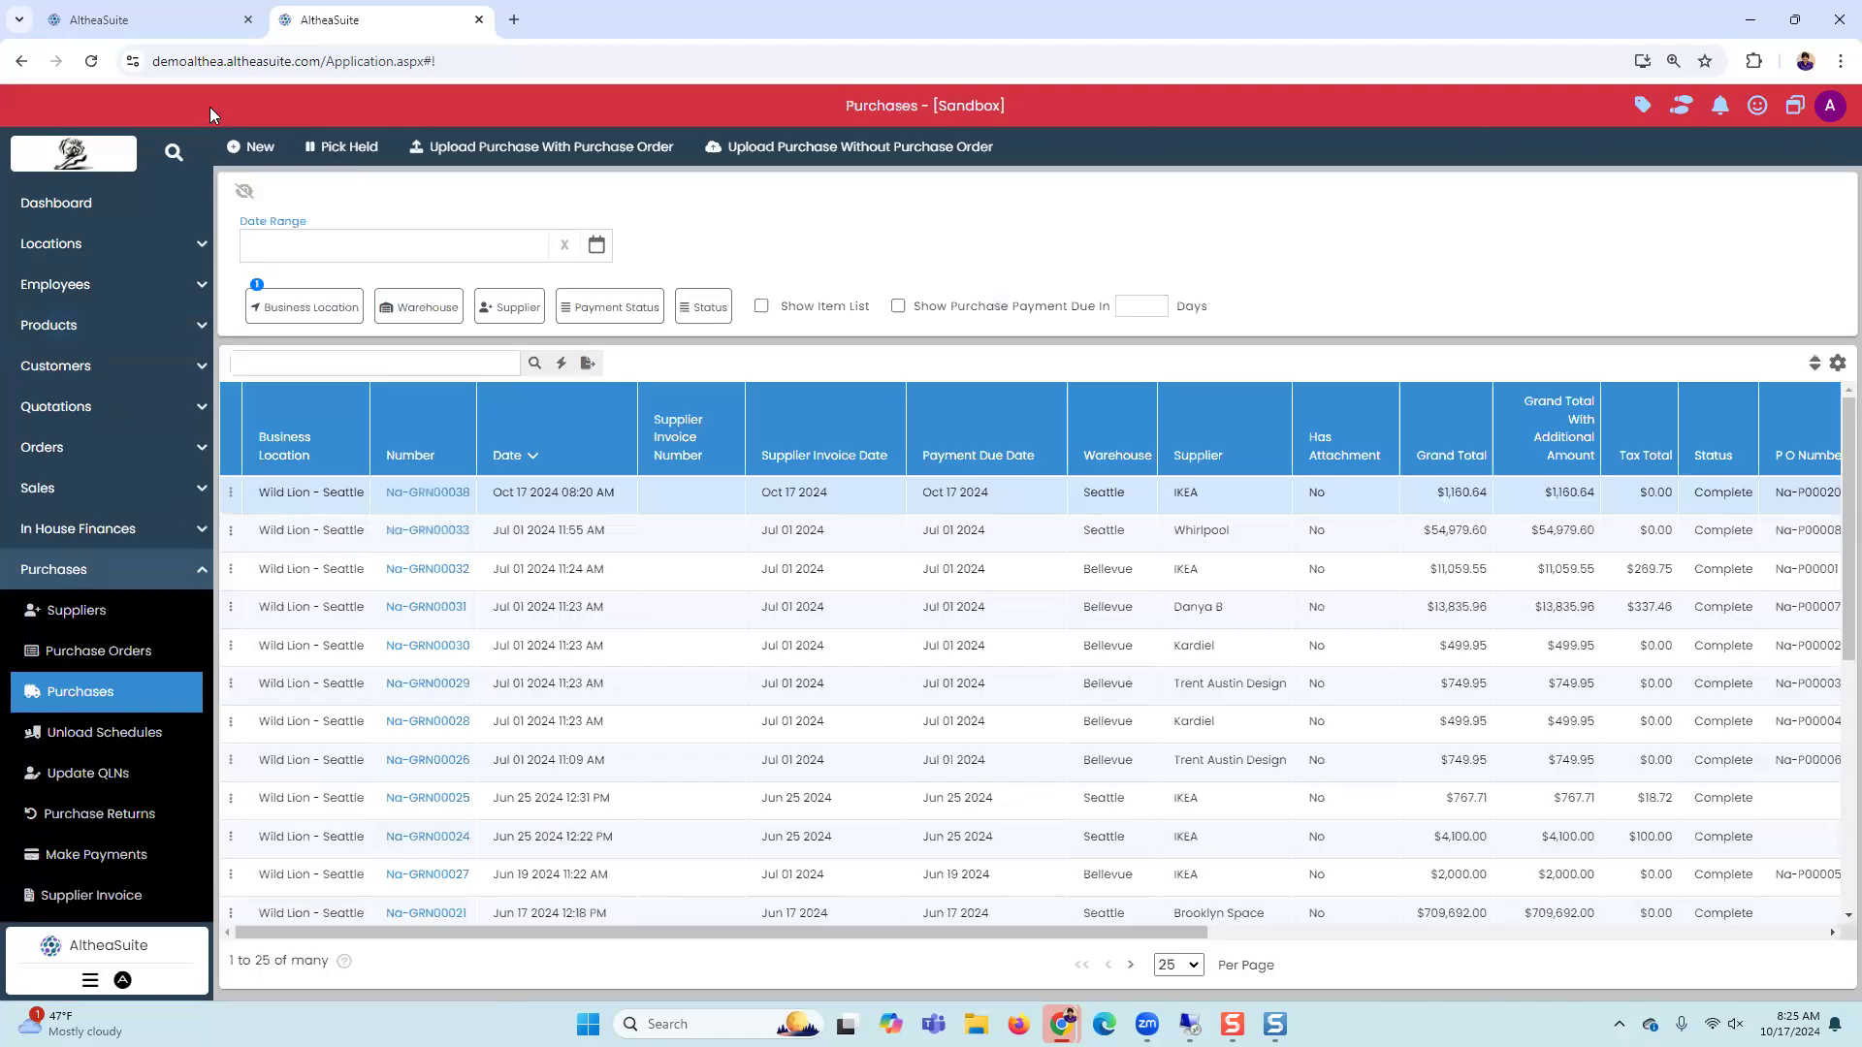
left_click(257, 146)
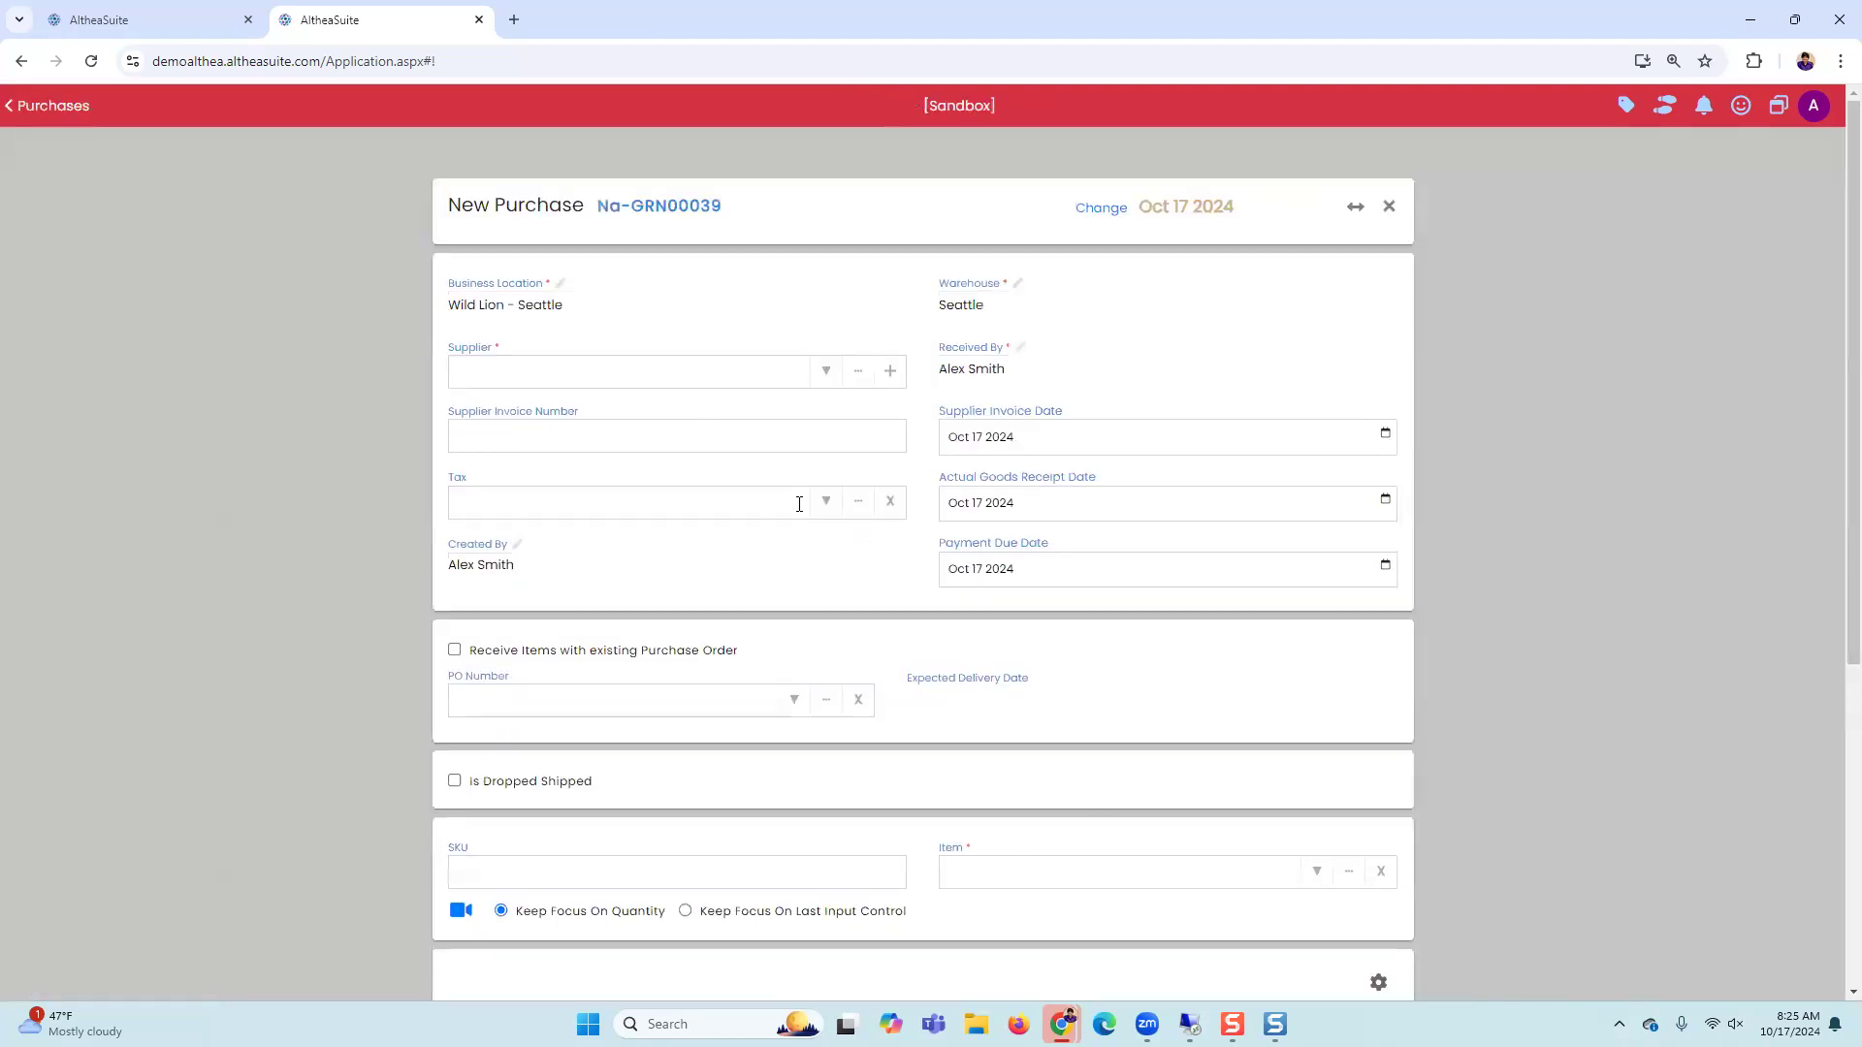
left_click(829, 376)
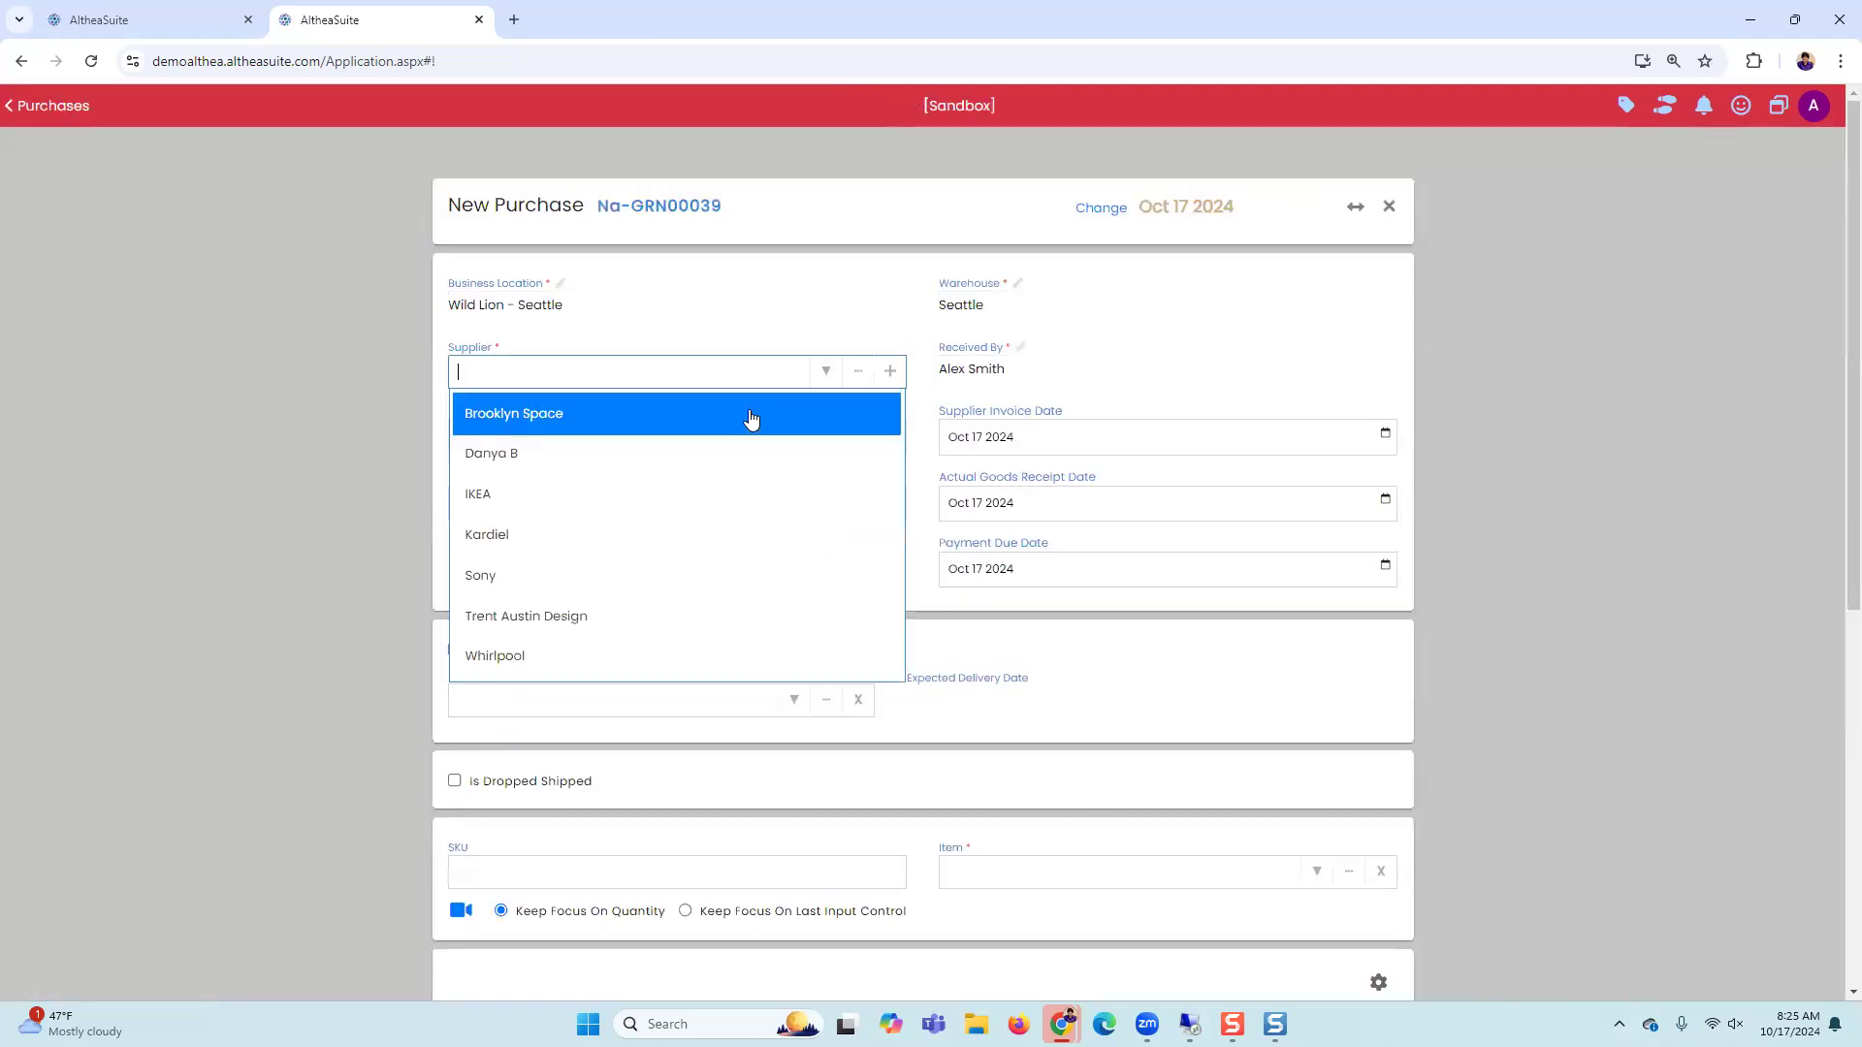
left_click(682, 491)
Step: Add item B070B1, Culverbach Dresser and Mirror, to the purchase with quantity 1 as BOM and group elements
scroll(985, 845, "down", 1)
left_click(1008, 781)
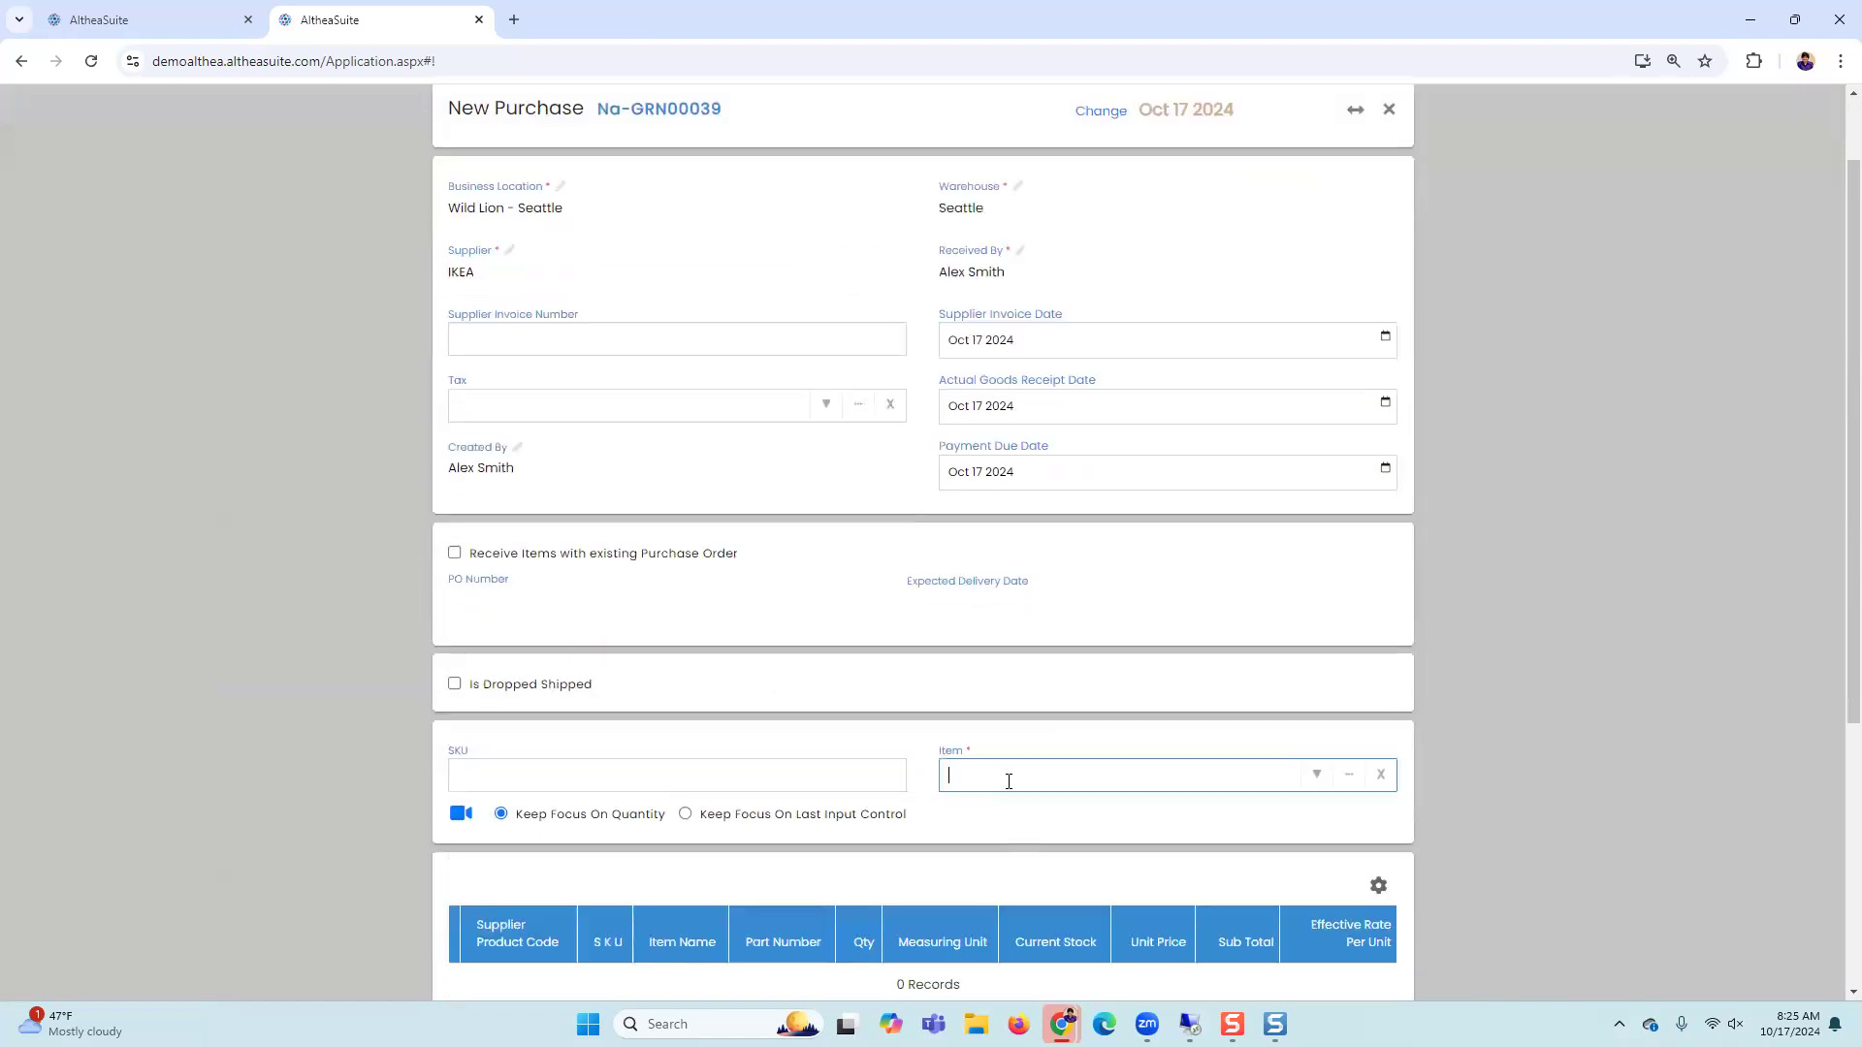
type("B070B1")
left_click(1004, 818)
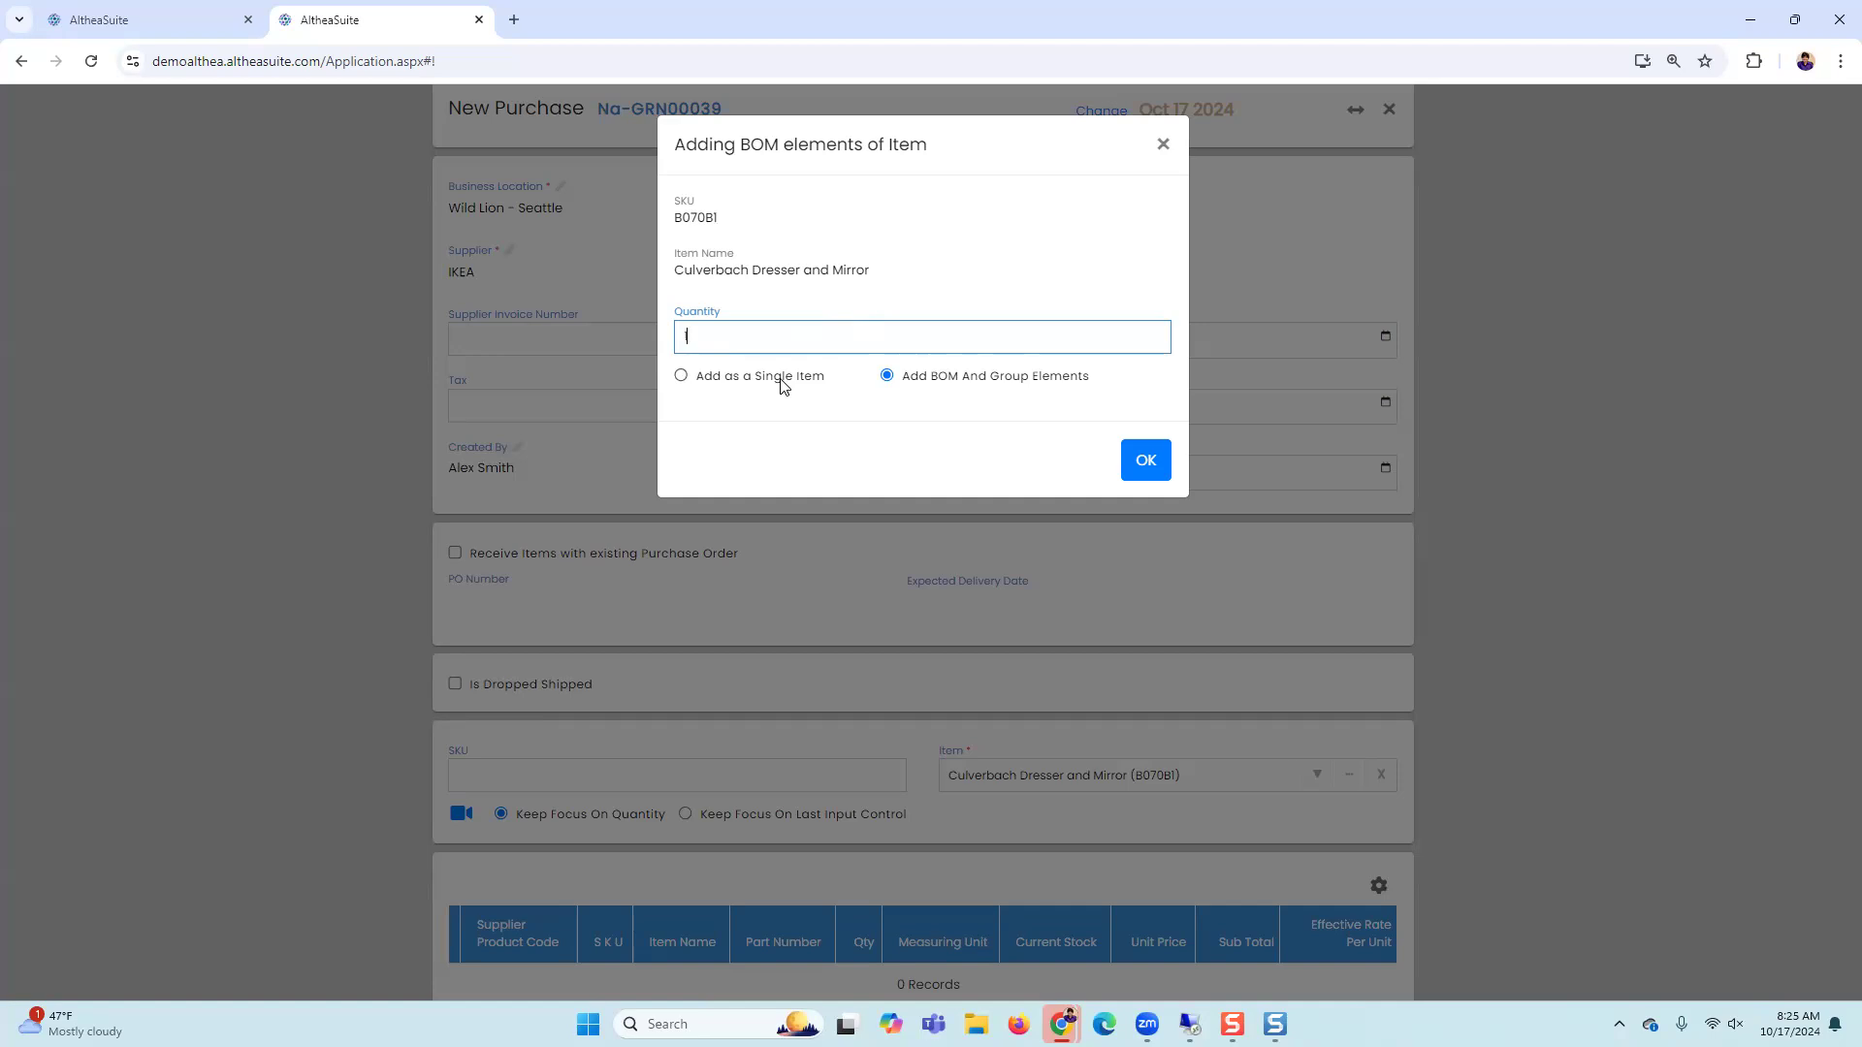
left_click_drag(890, 283, 657, 280)
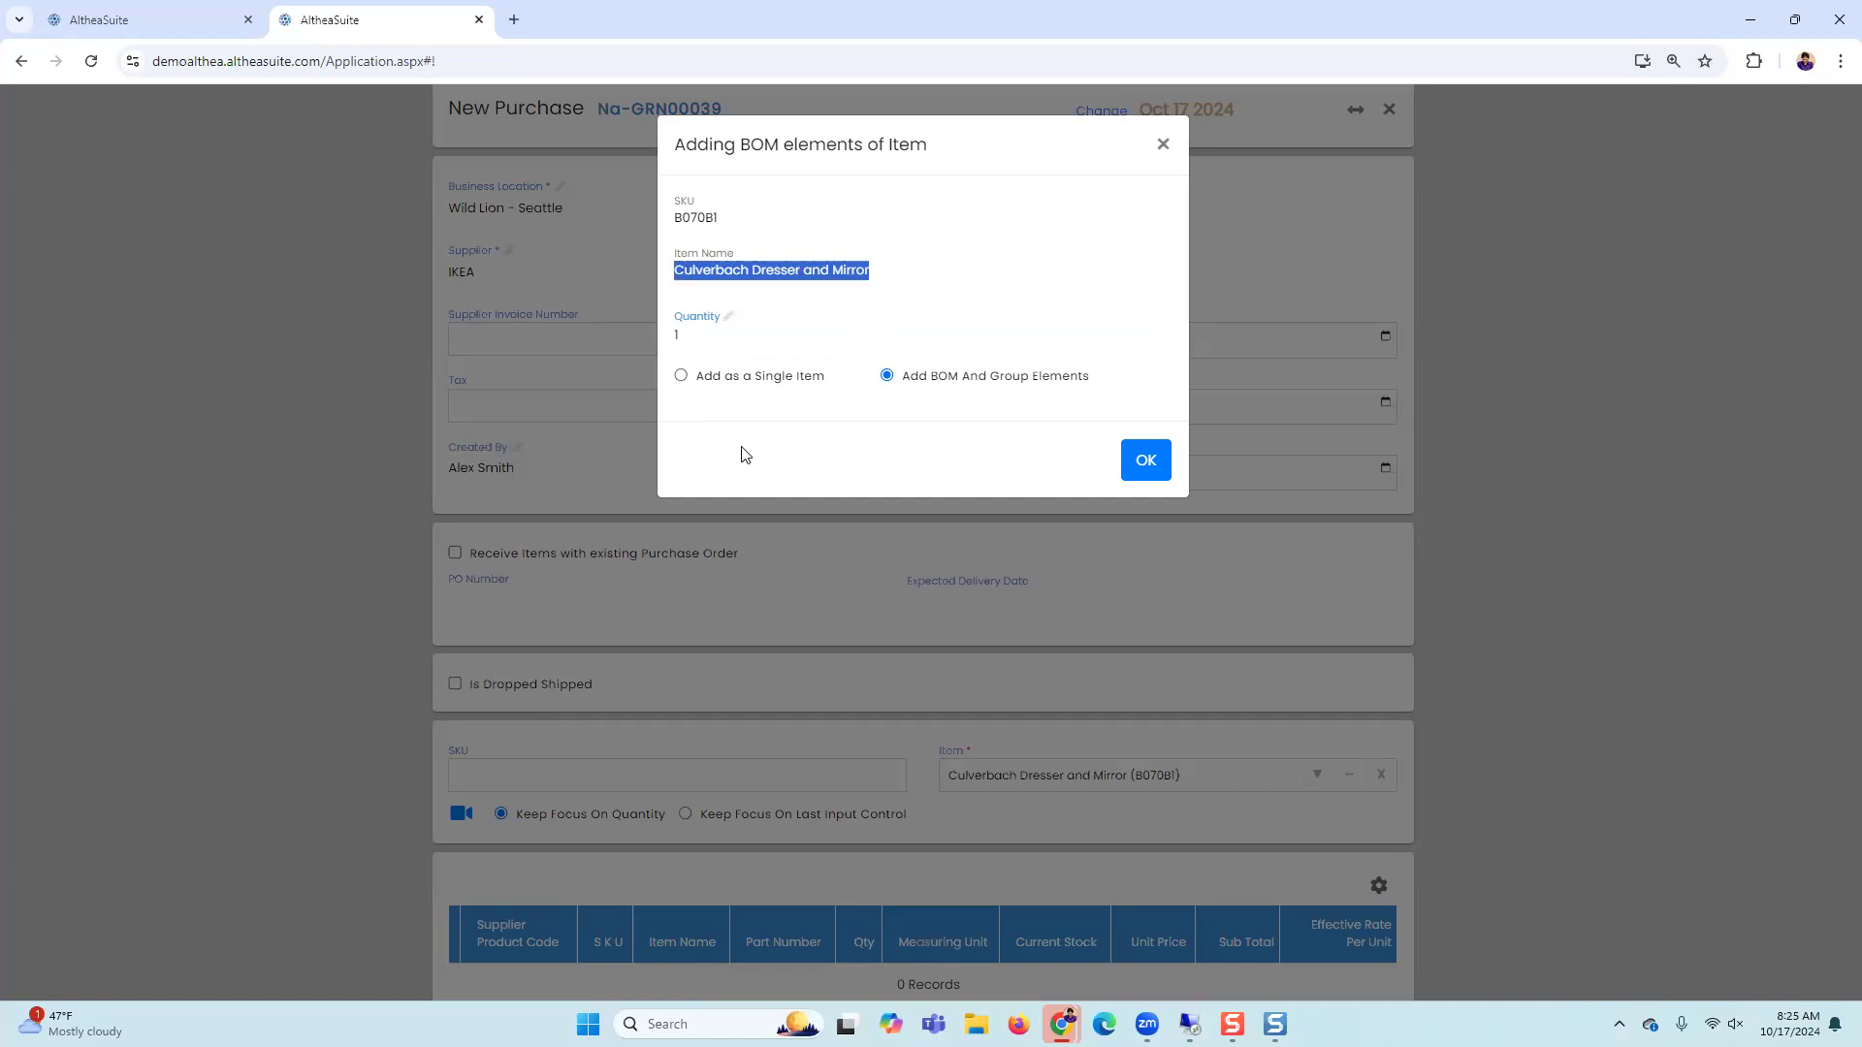
left_click(1145, 460)
Step: Review the separate dresser and bedroom mirror lines in the new purchase and close the form without saving
scroll(873, 737, "down", 3)
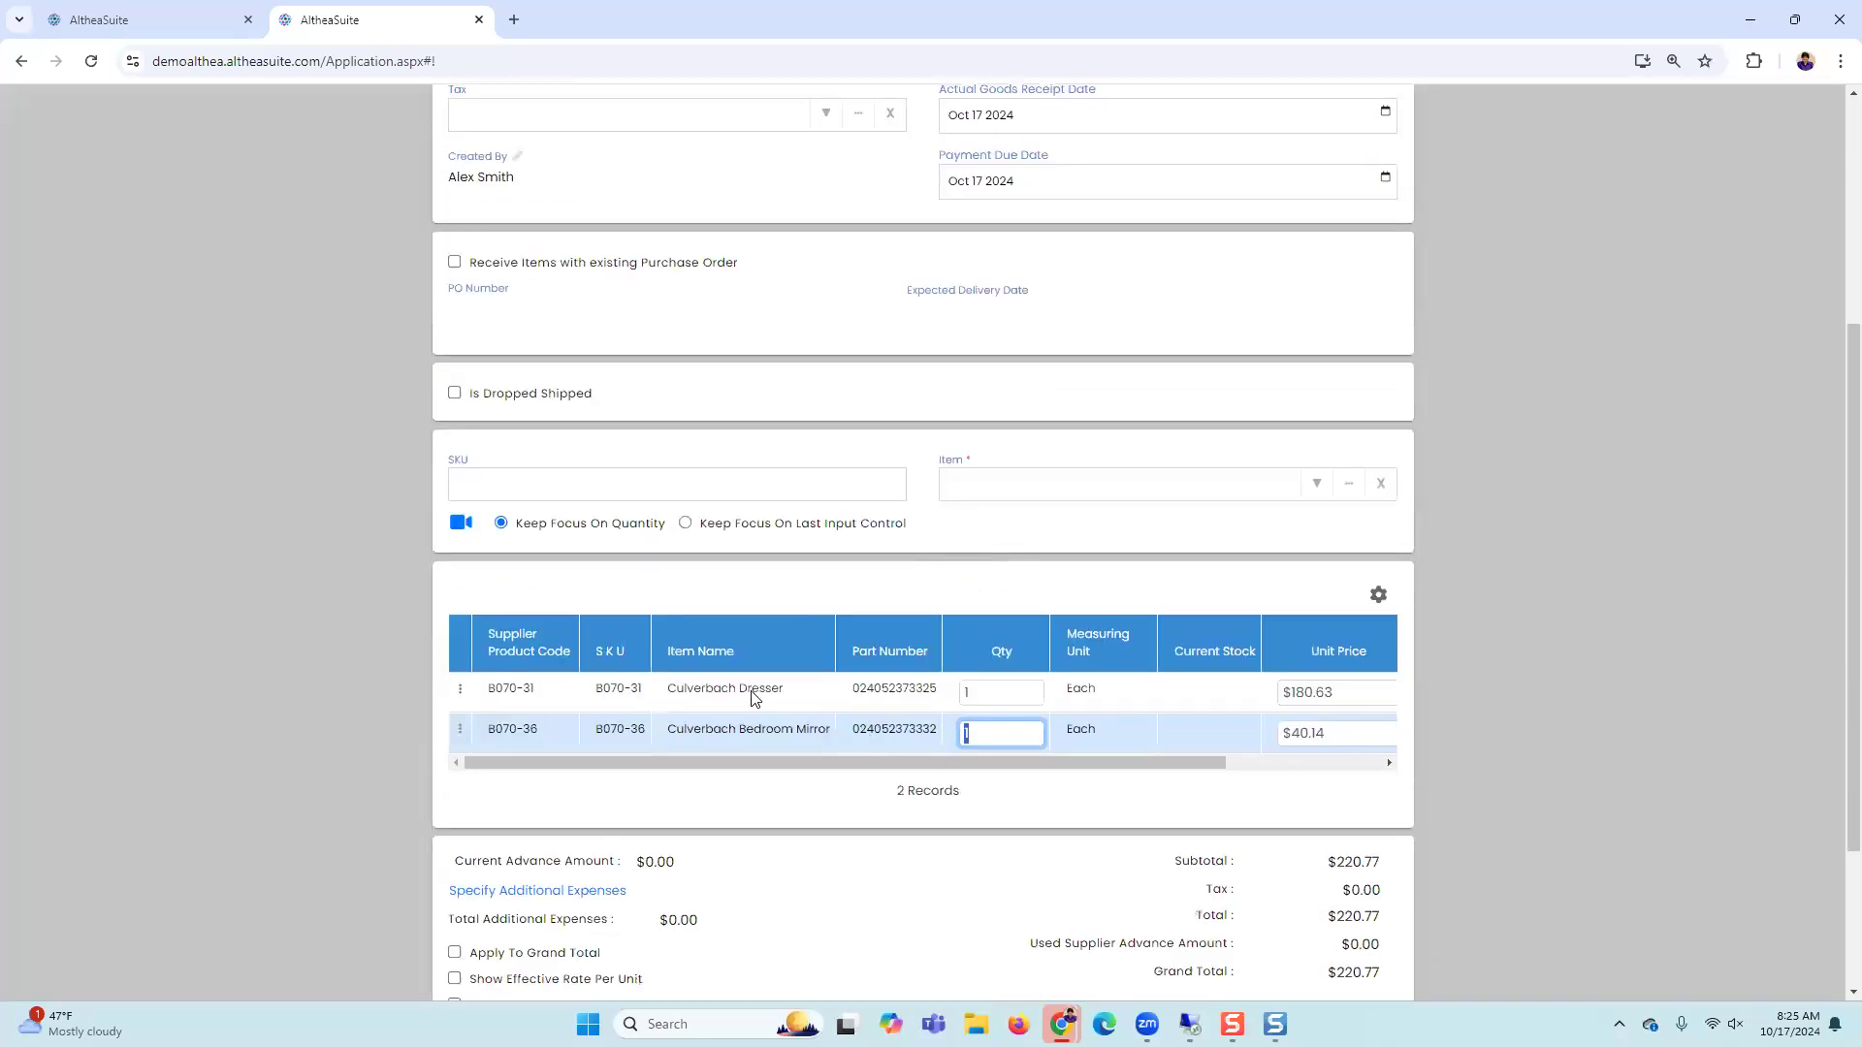
left_click(734, 741)
scroll(1074, 594, "up", 5)
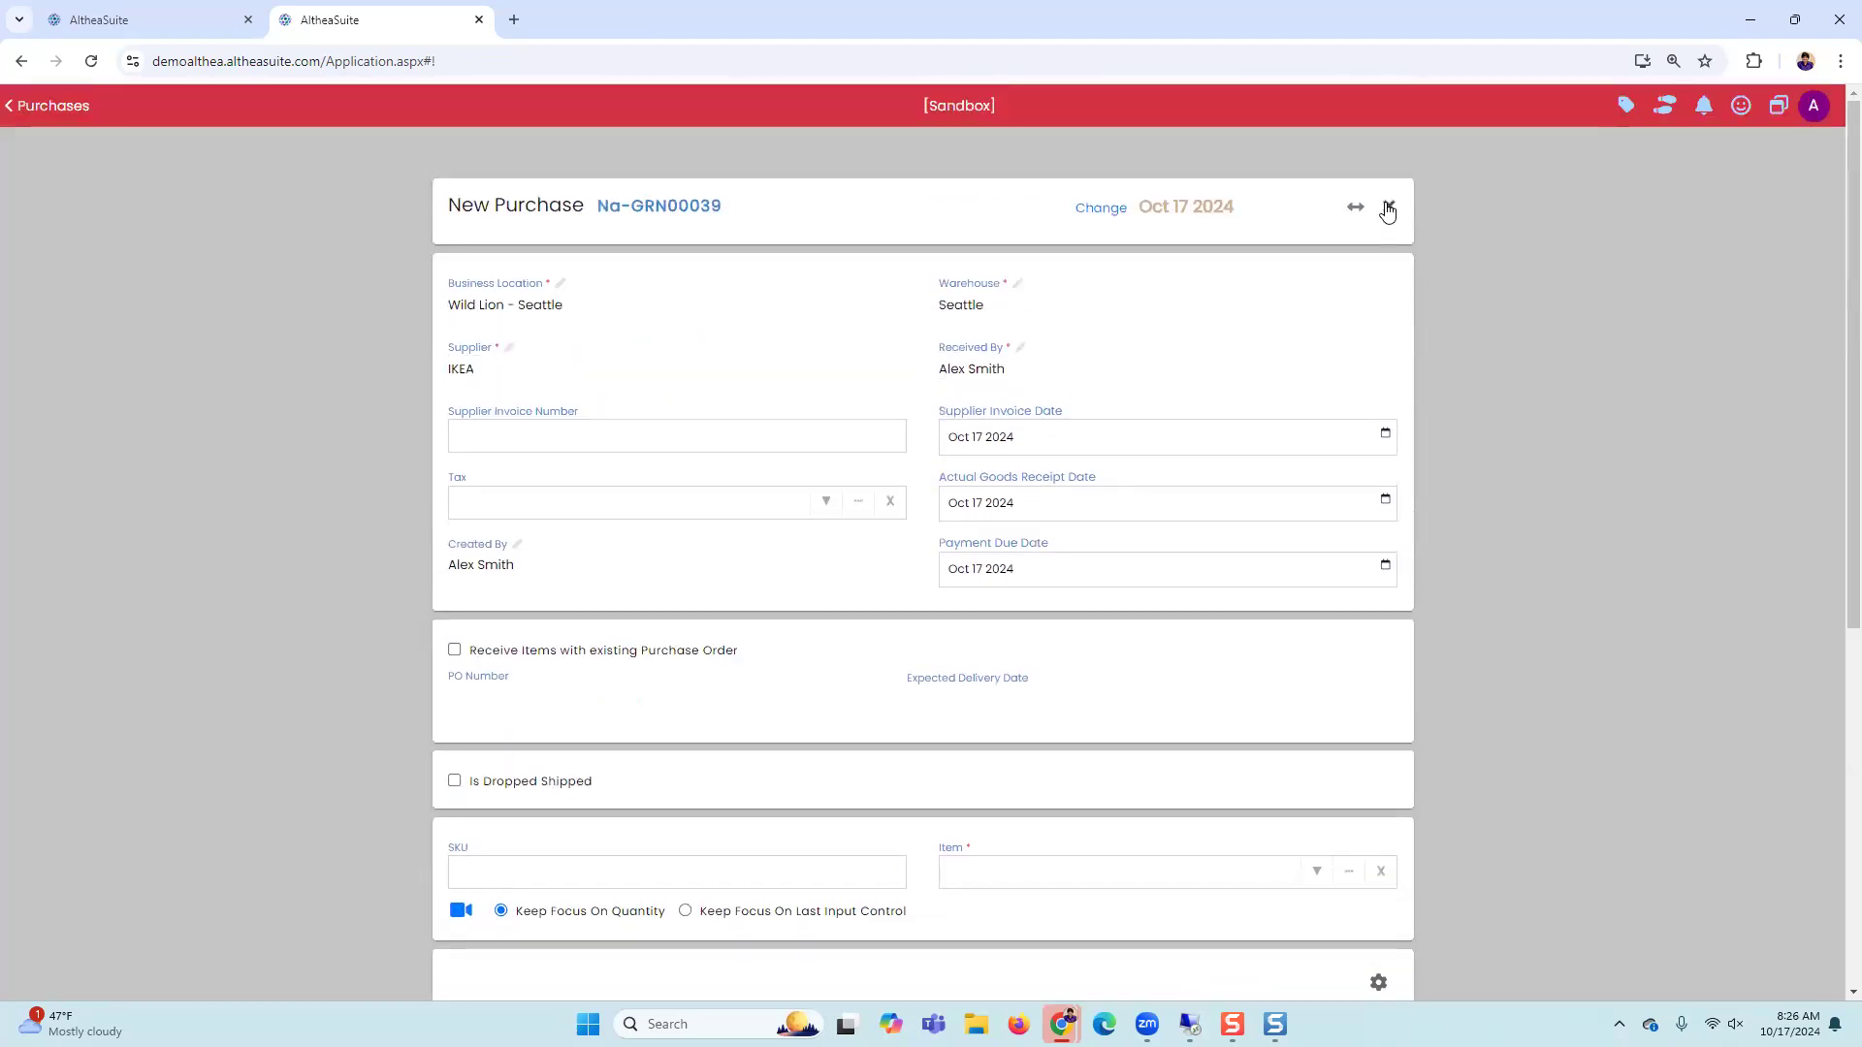
left_click(1389, 196)
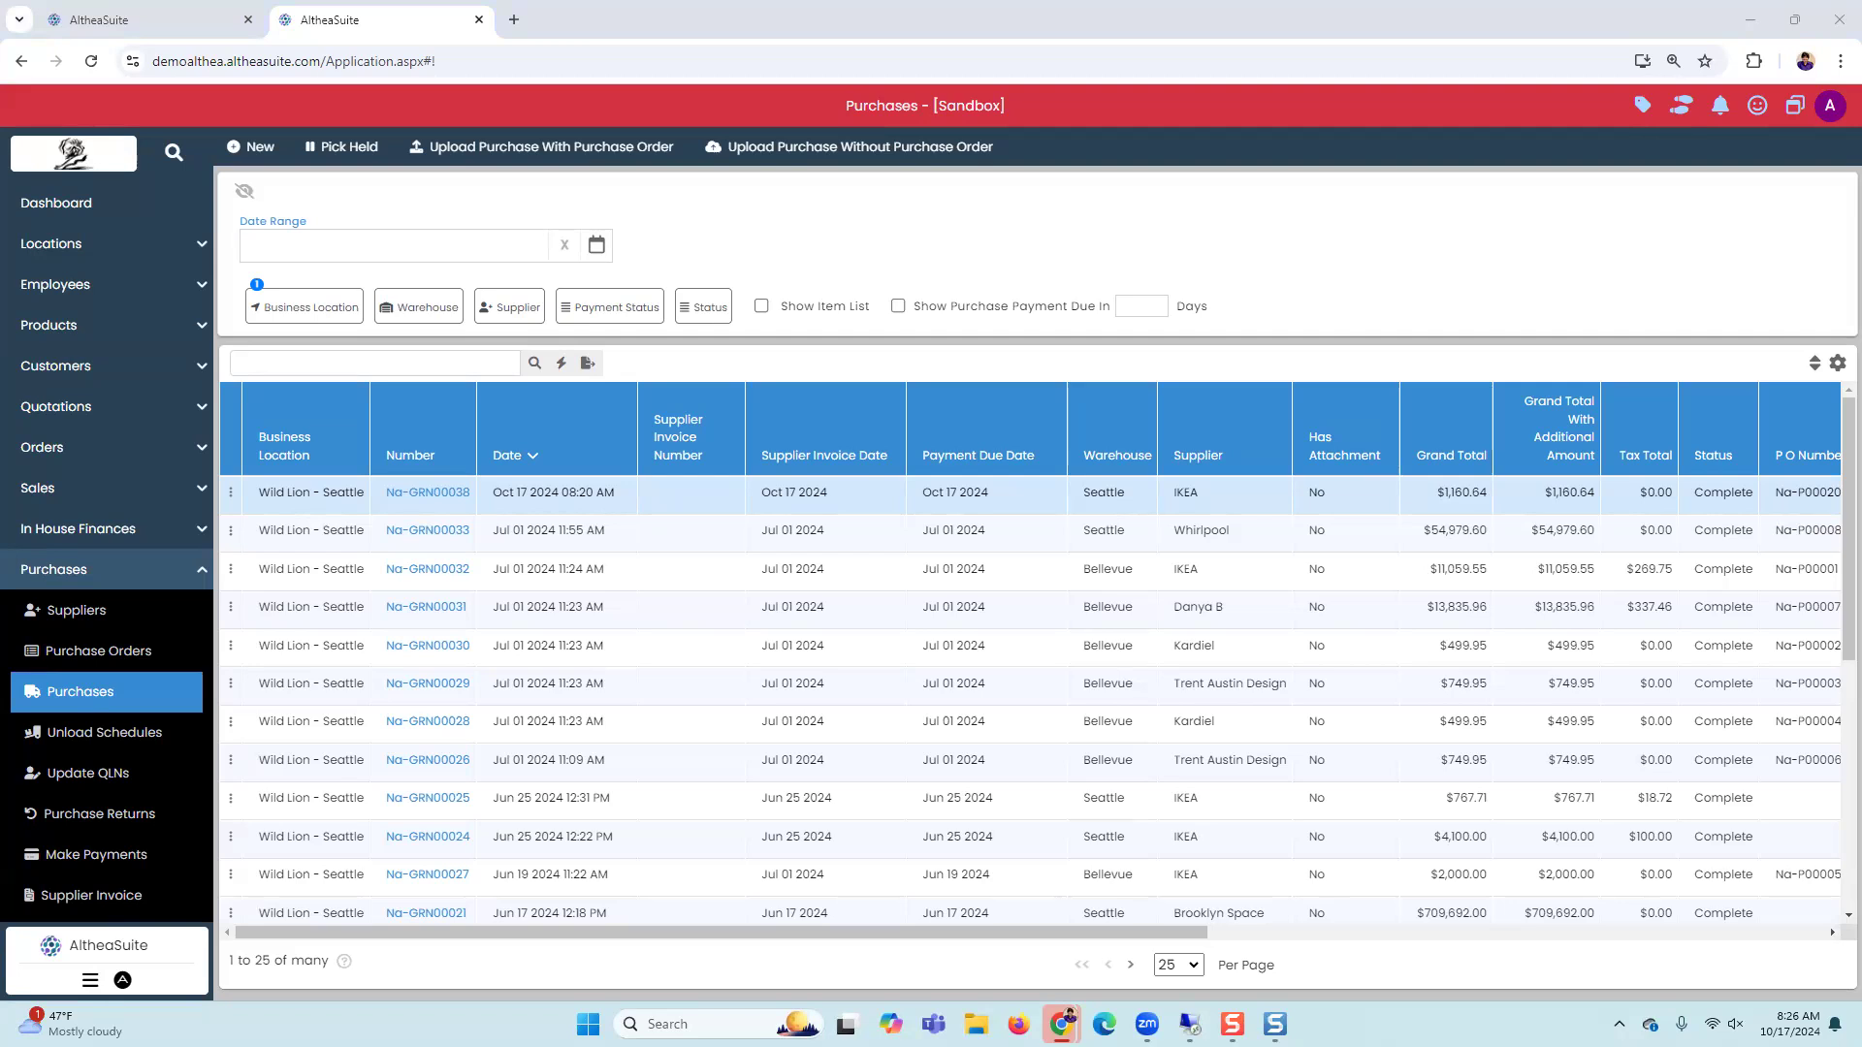
Step: Go to the Settings page, search it for "pur" and open the Purchase Settings
left_click(53, 577)
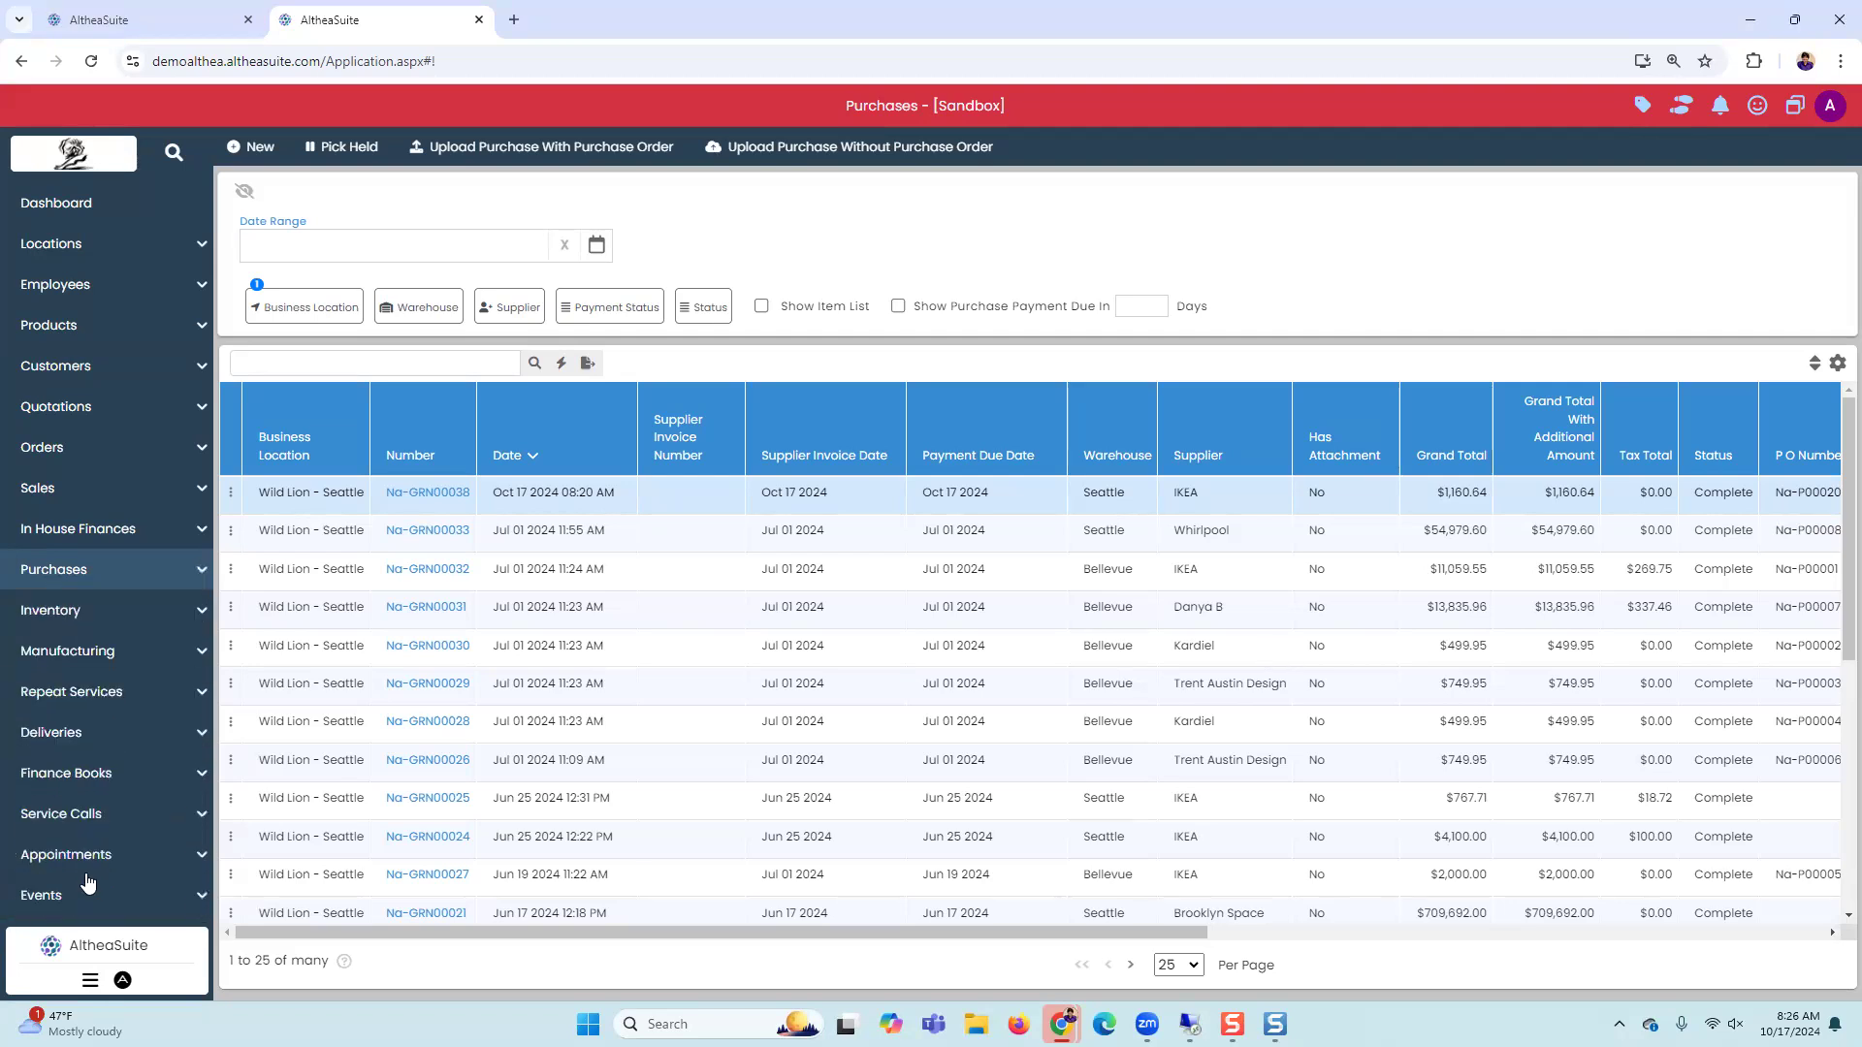
scroll(89, 907, "down", 1)
scroll(89, 907, "down", 1)
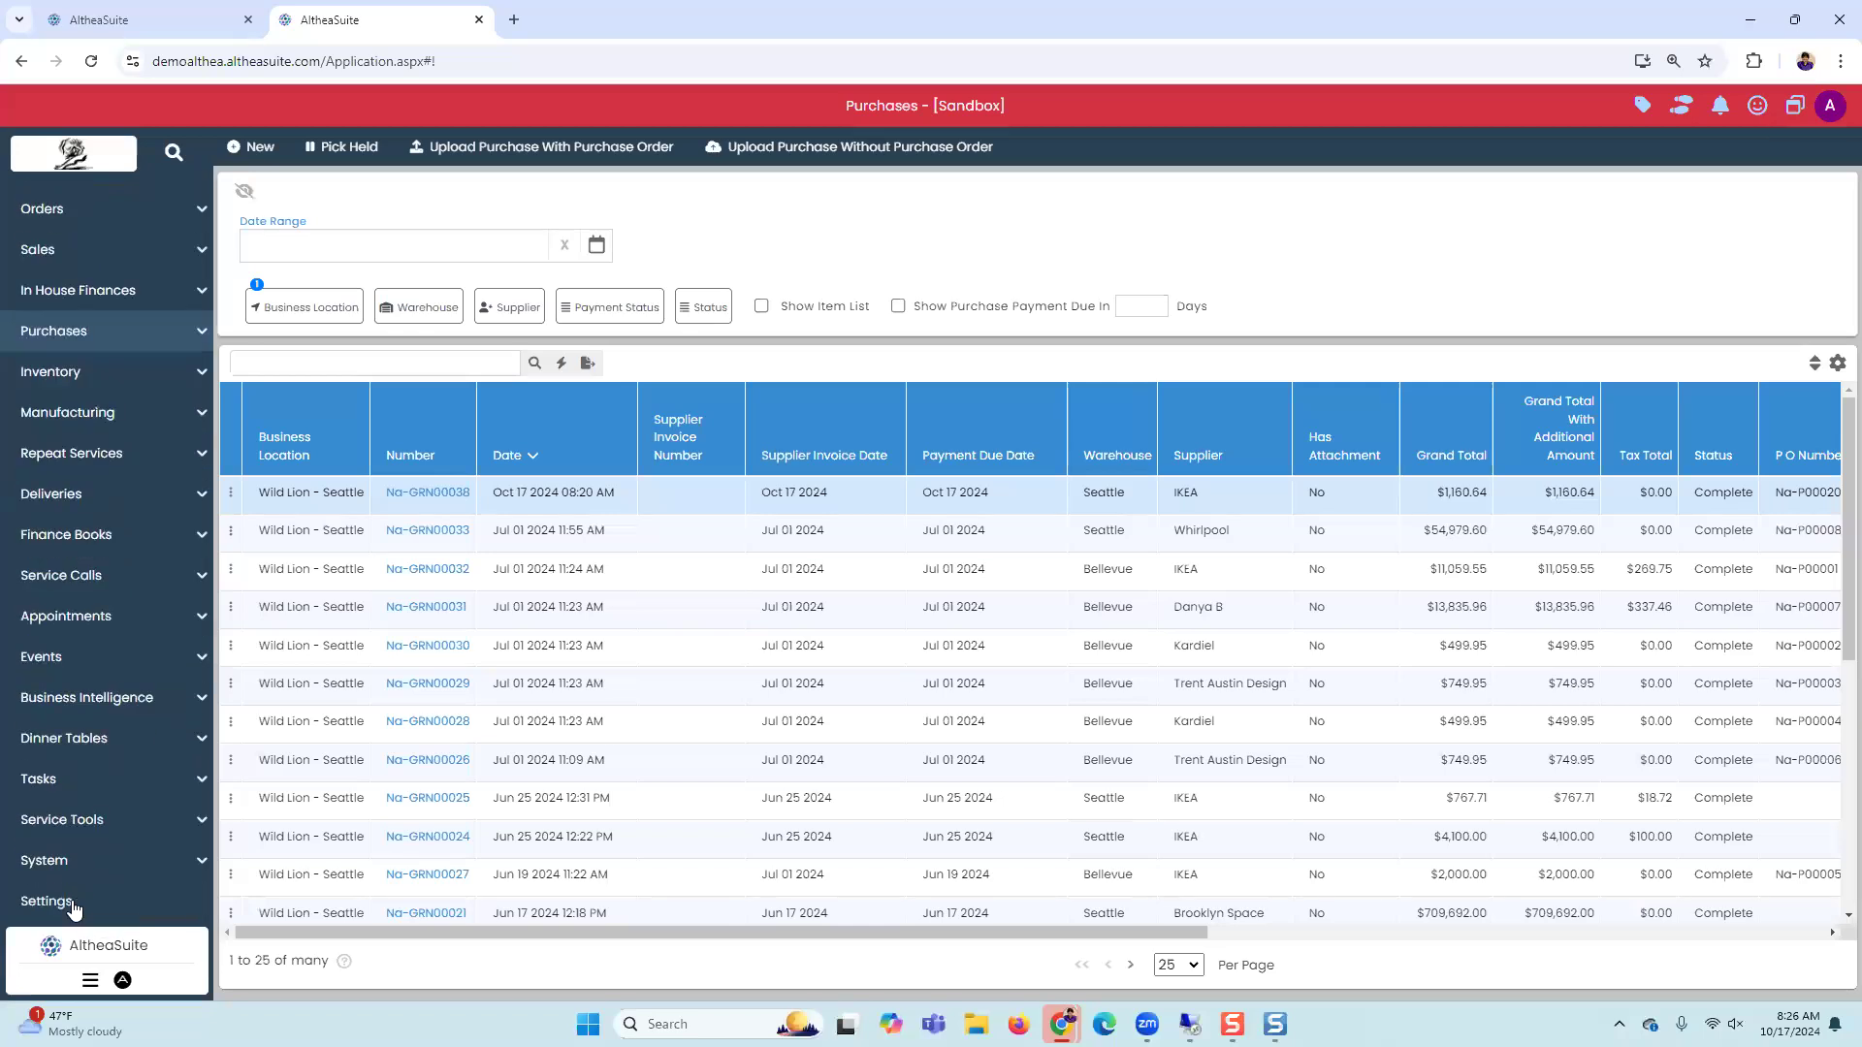
left_click(58, 902)
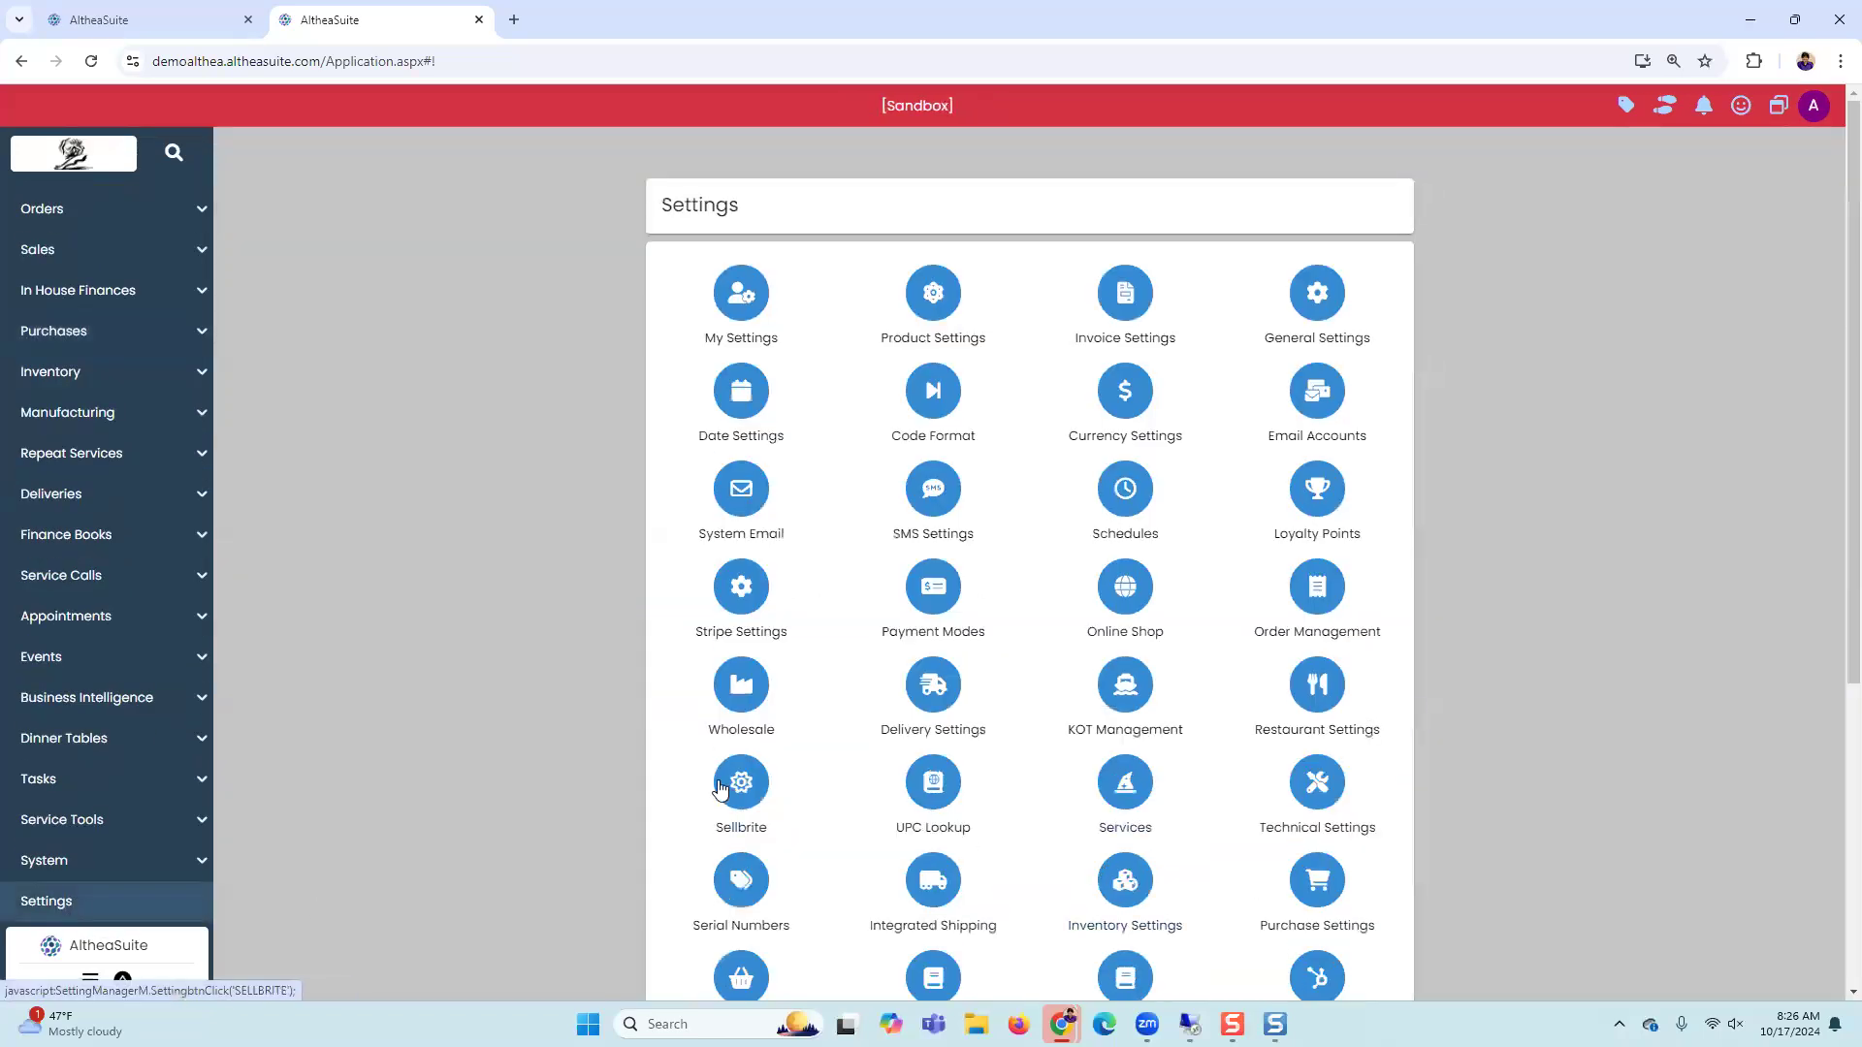
scroll(970, 665, "down", 2)
scroll(1230, 865, "down", 2)
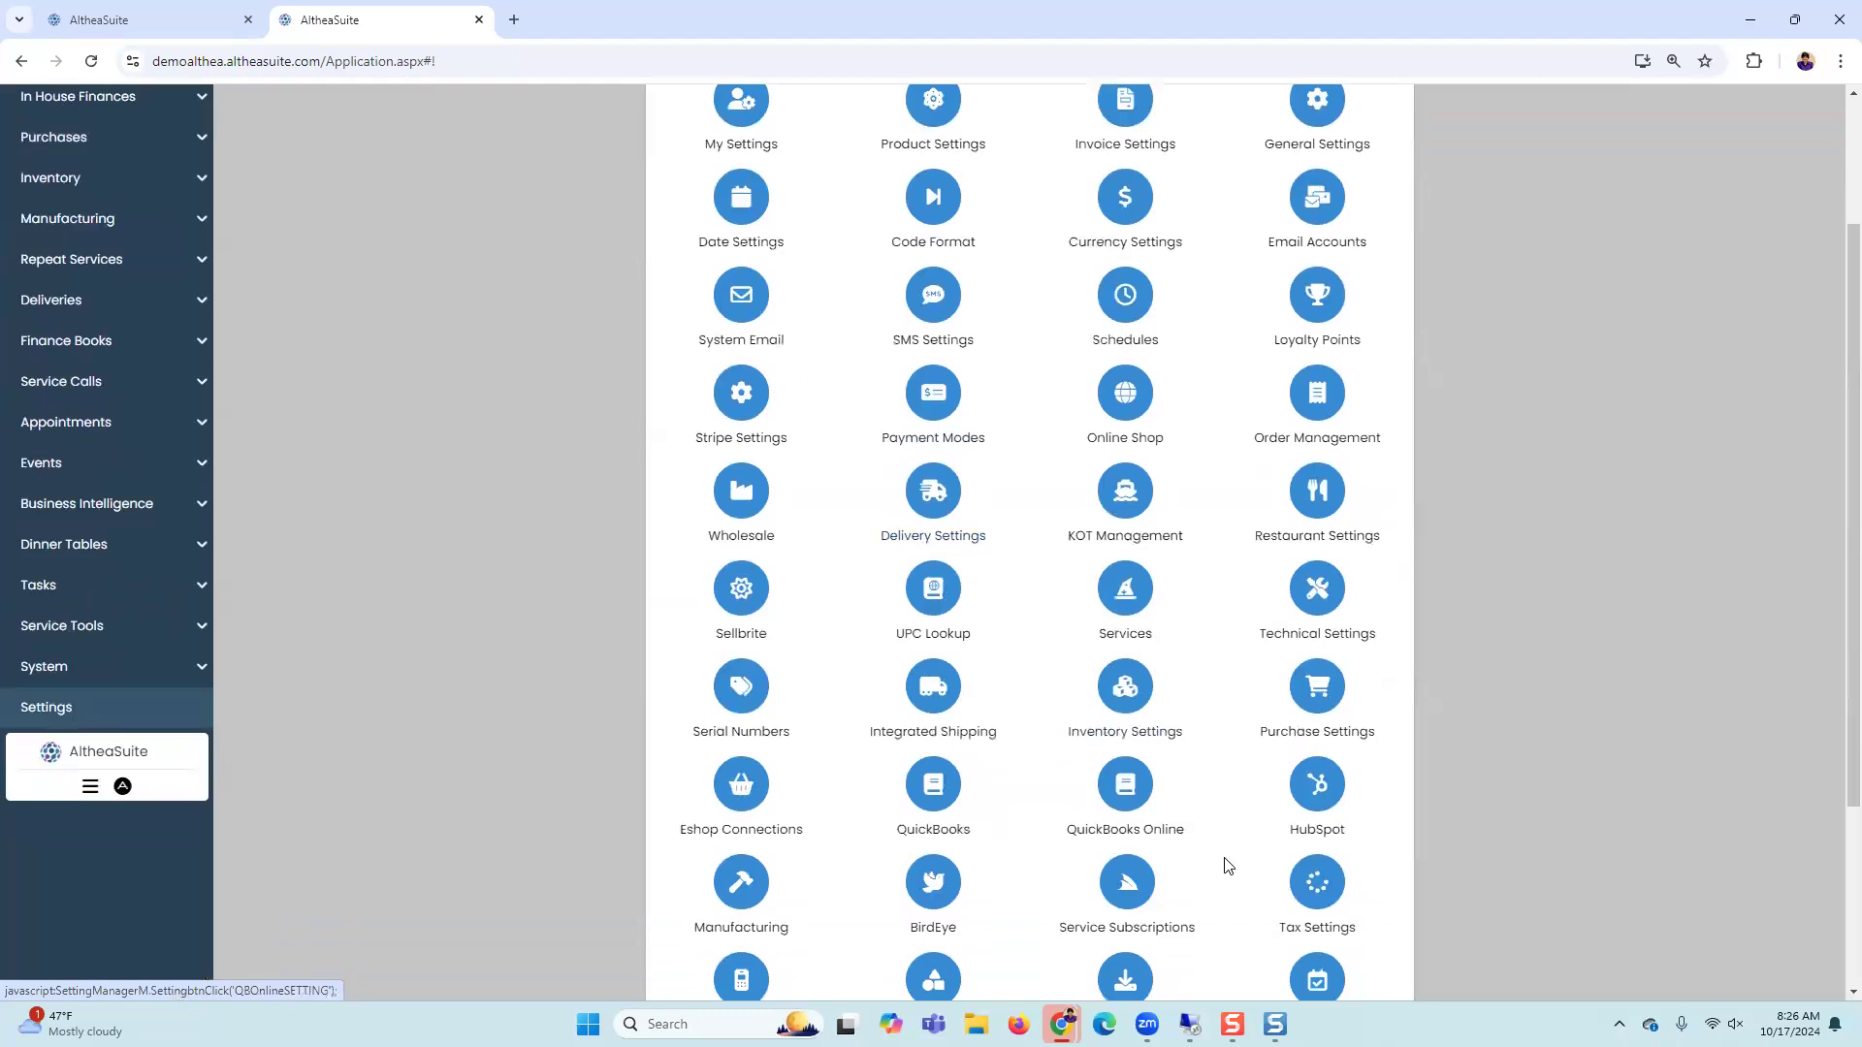
key("ctrl+f")
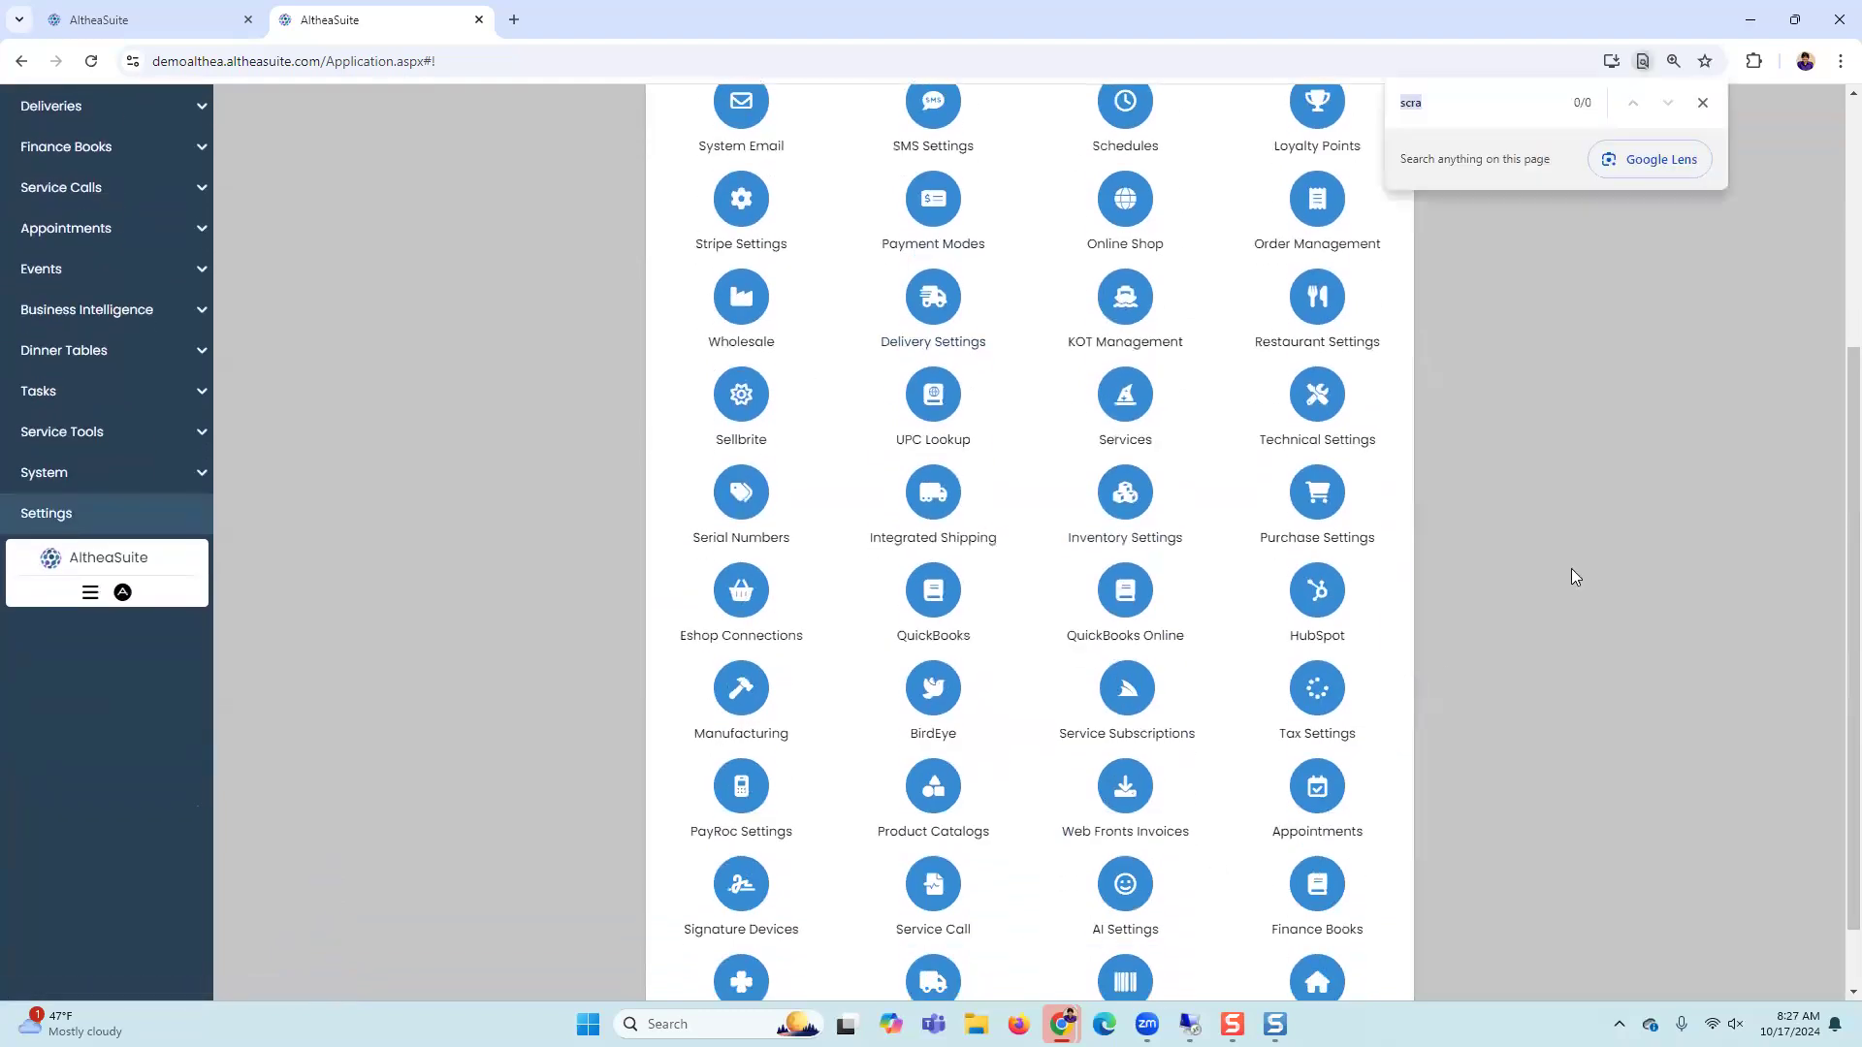
type("pur")
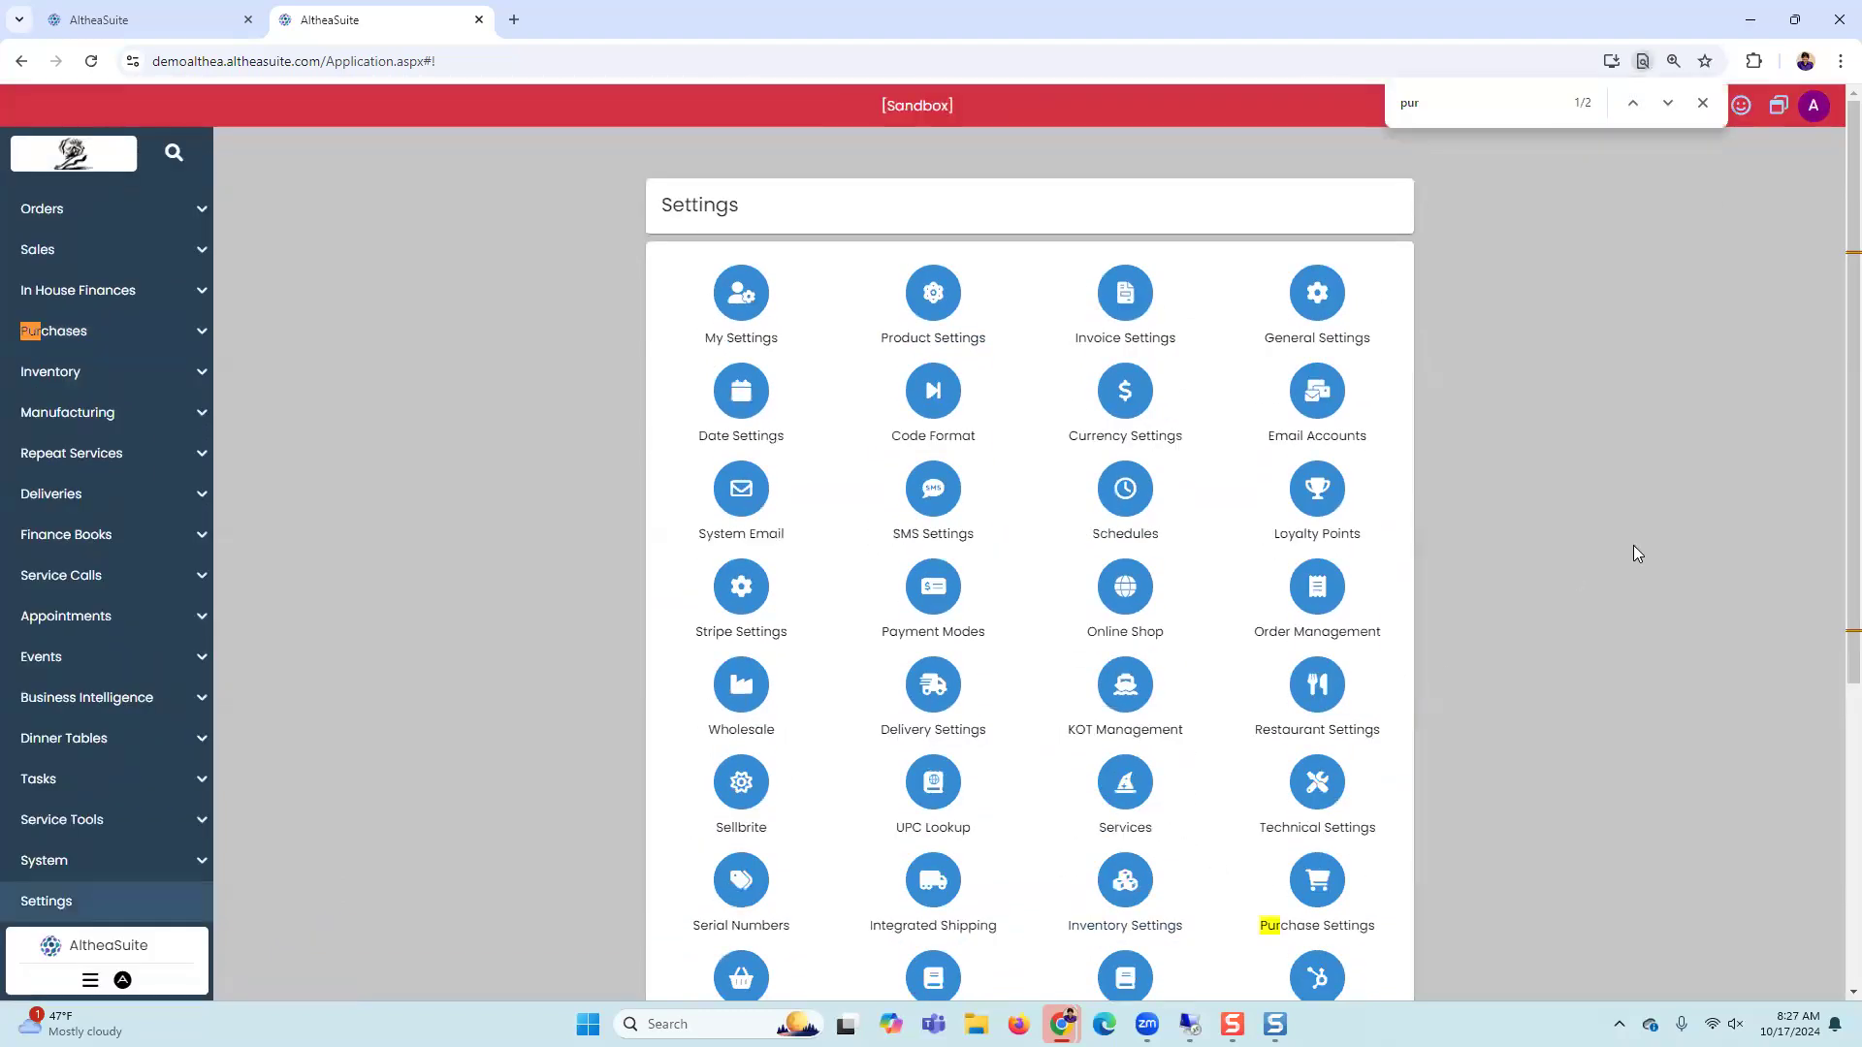
key("Return")
left_click(1325, 502)
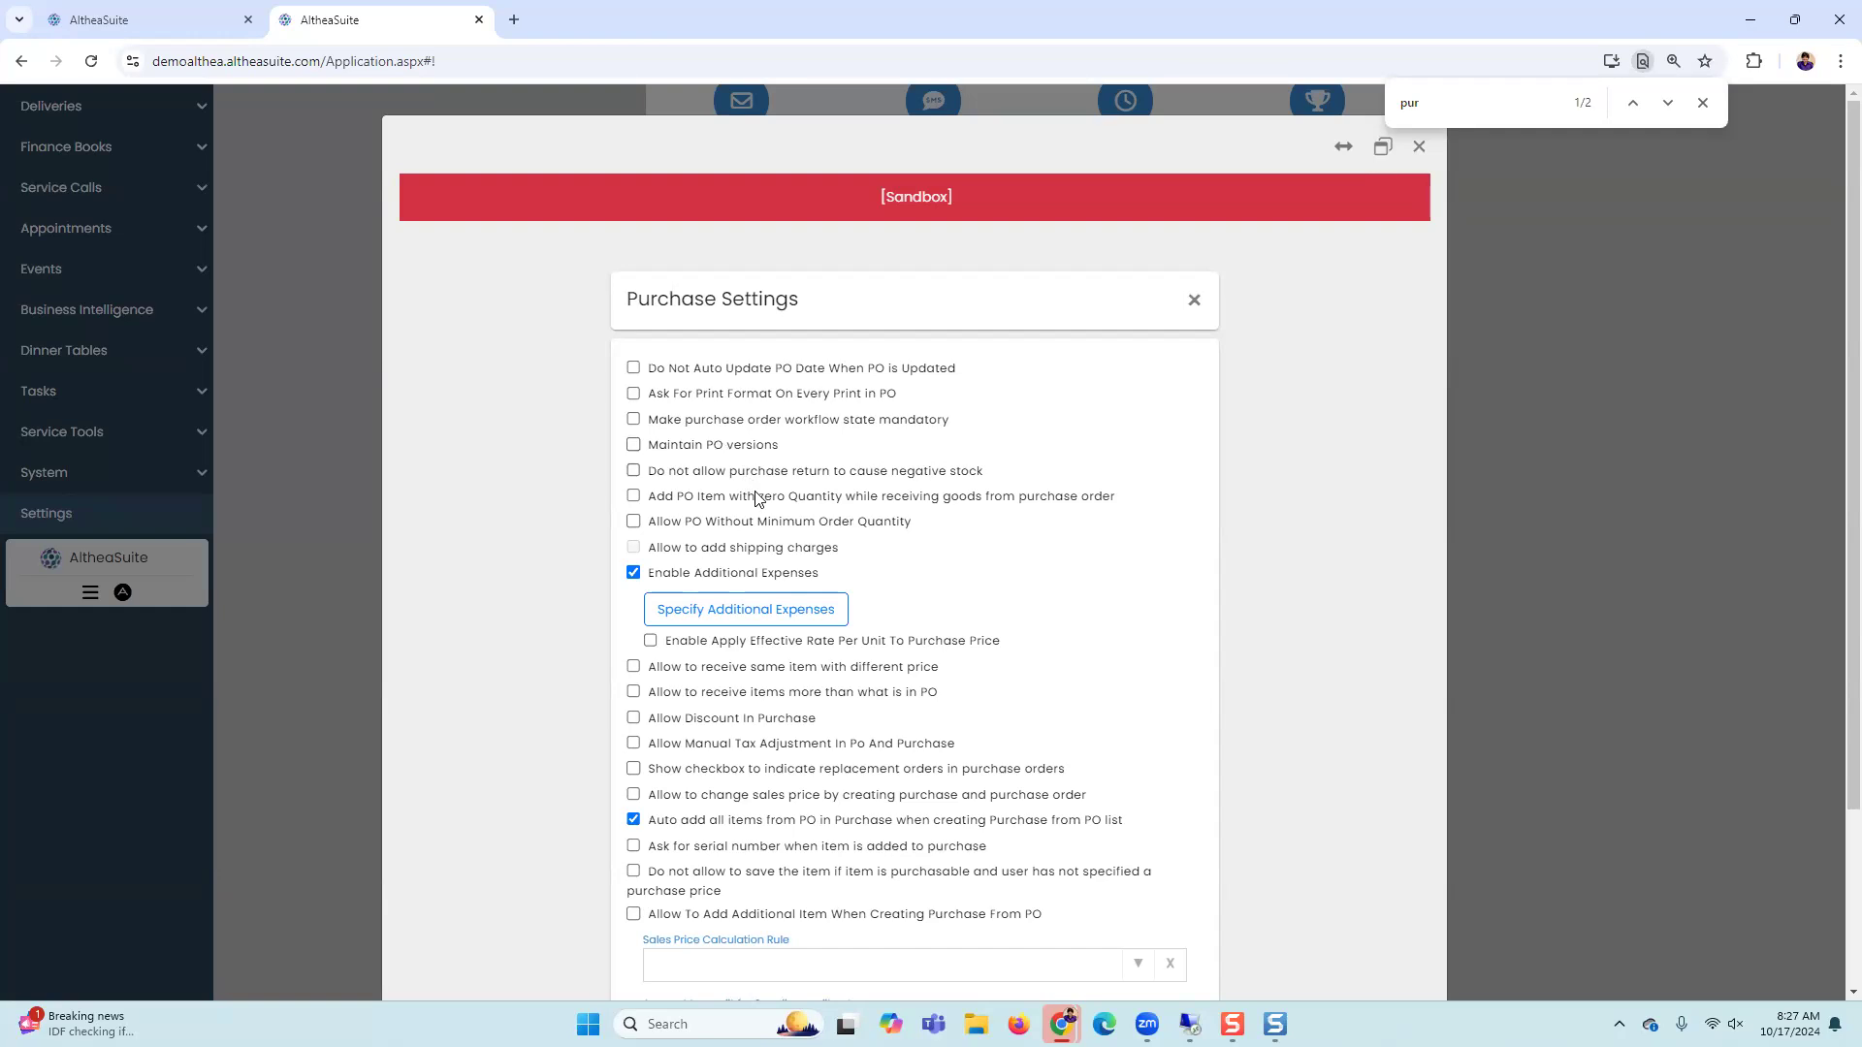
Step: View the list of additional expenses, close it, and look over the remaining Purchase Settings options
left_click(804, 615)
left_click(830, 621)
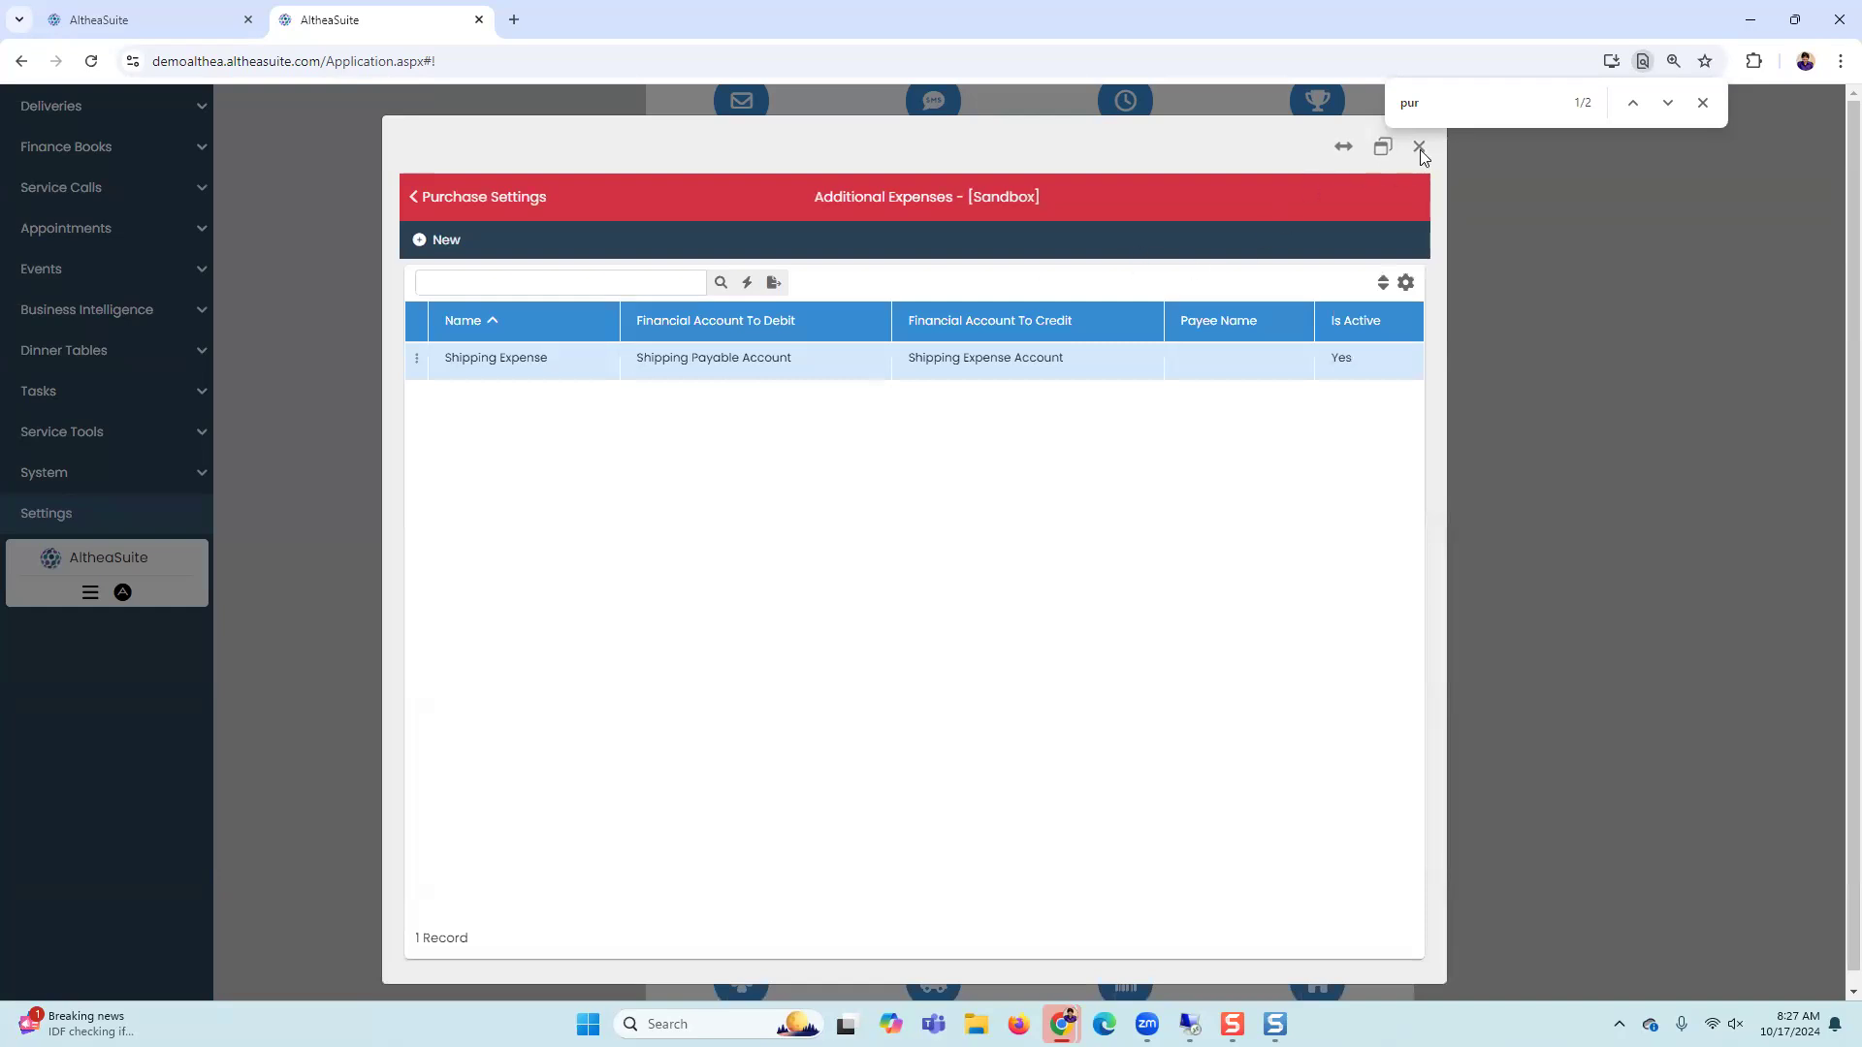
left_click(1703, 102)
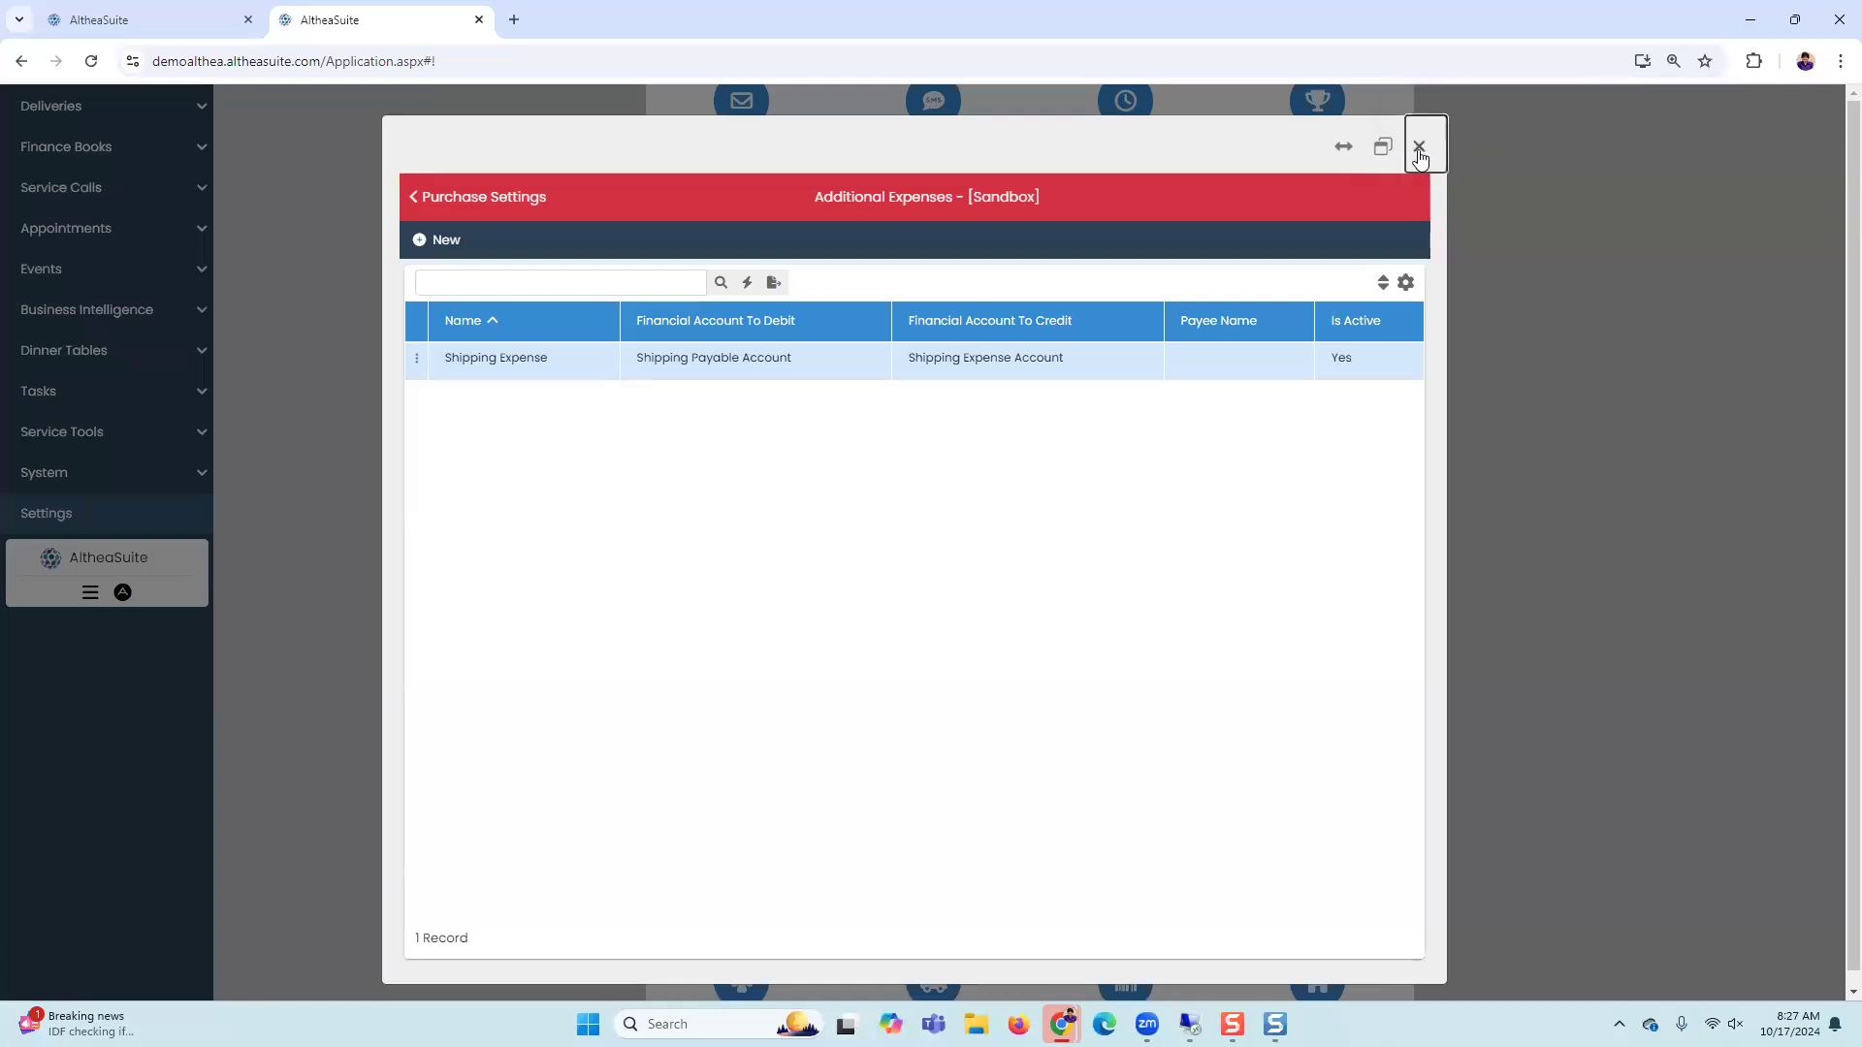
left_click(1419, 149)
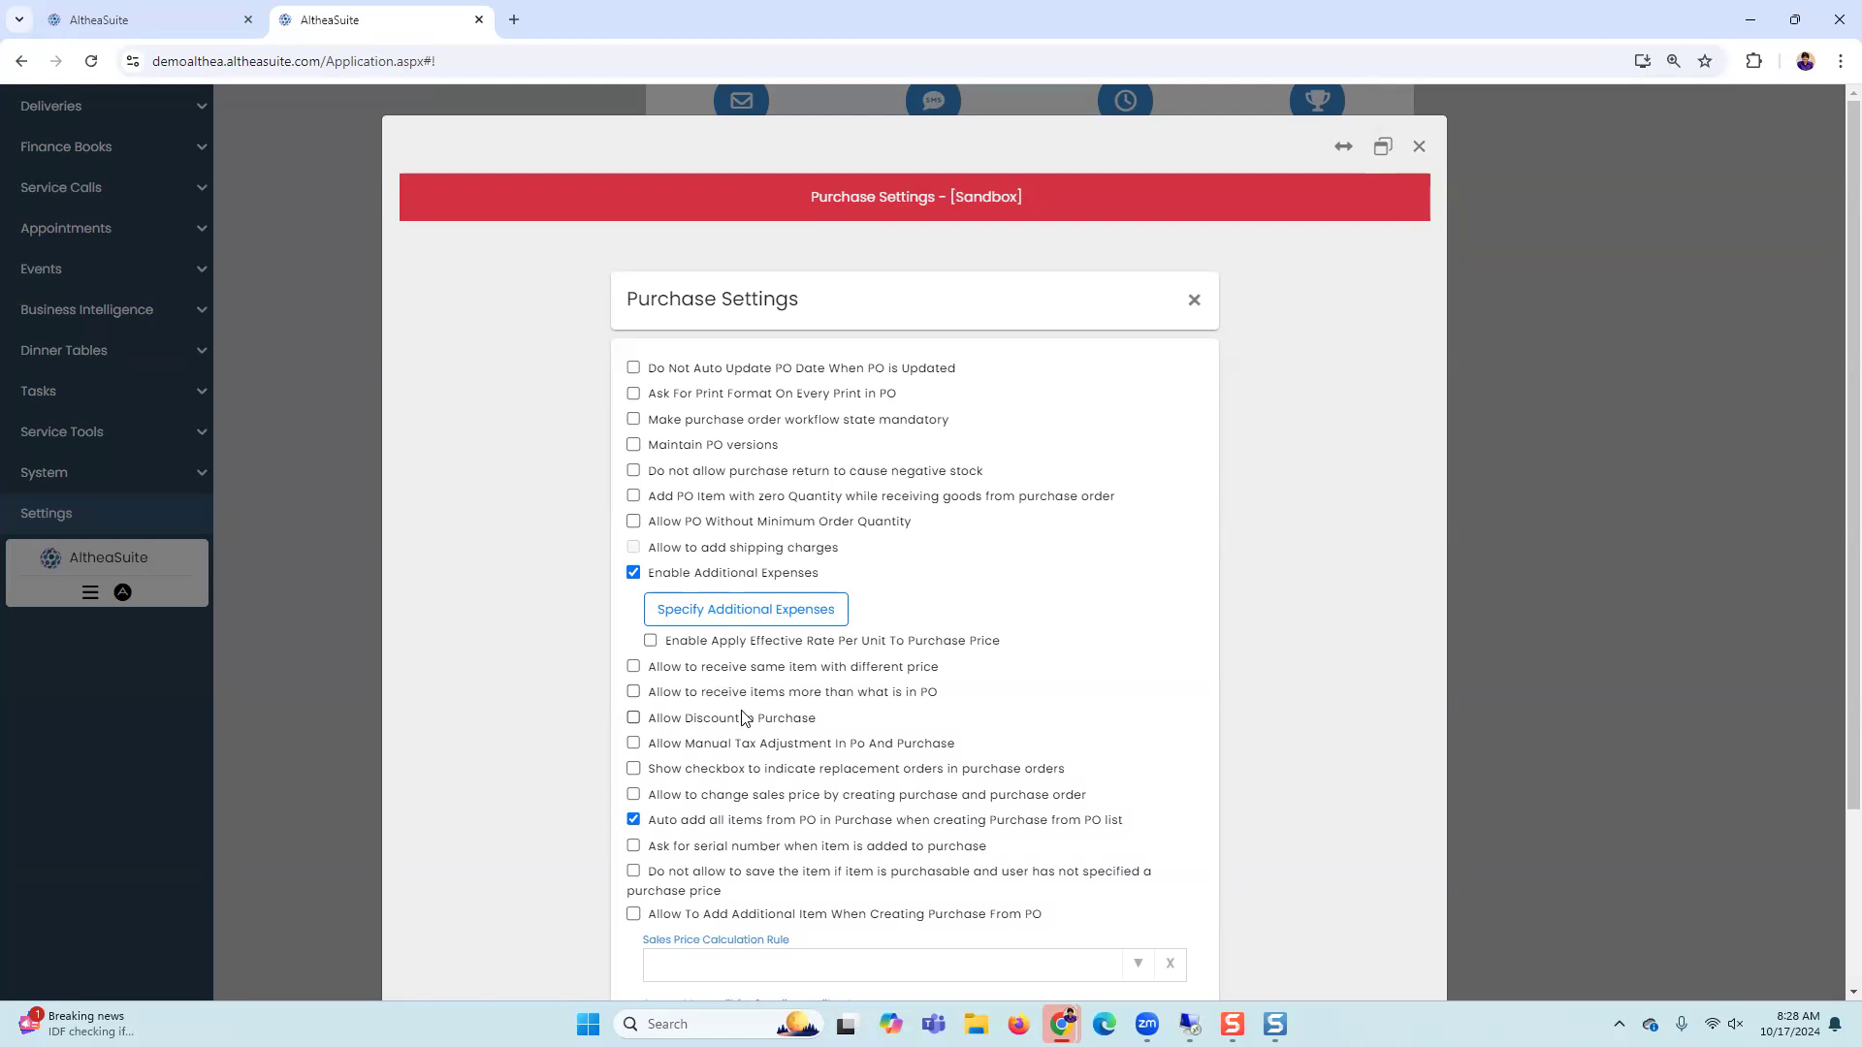
scroll(766, 601, "down", 1)
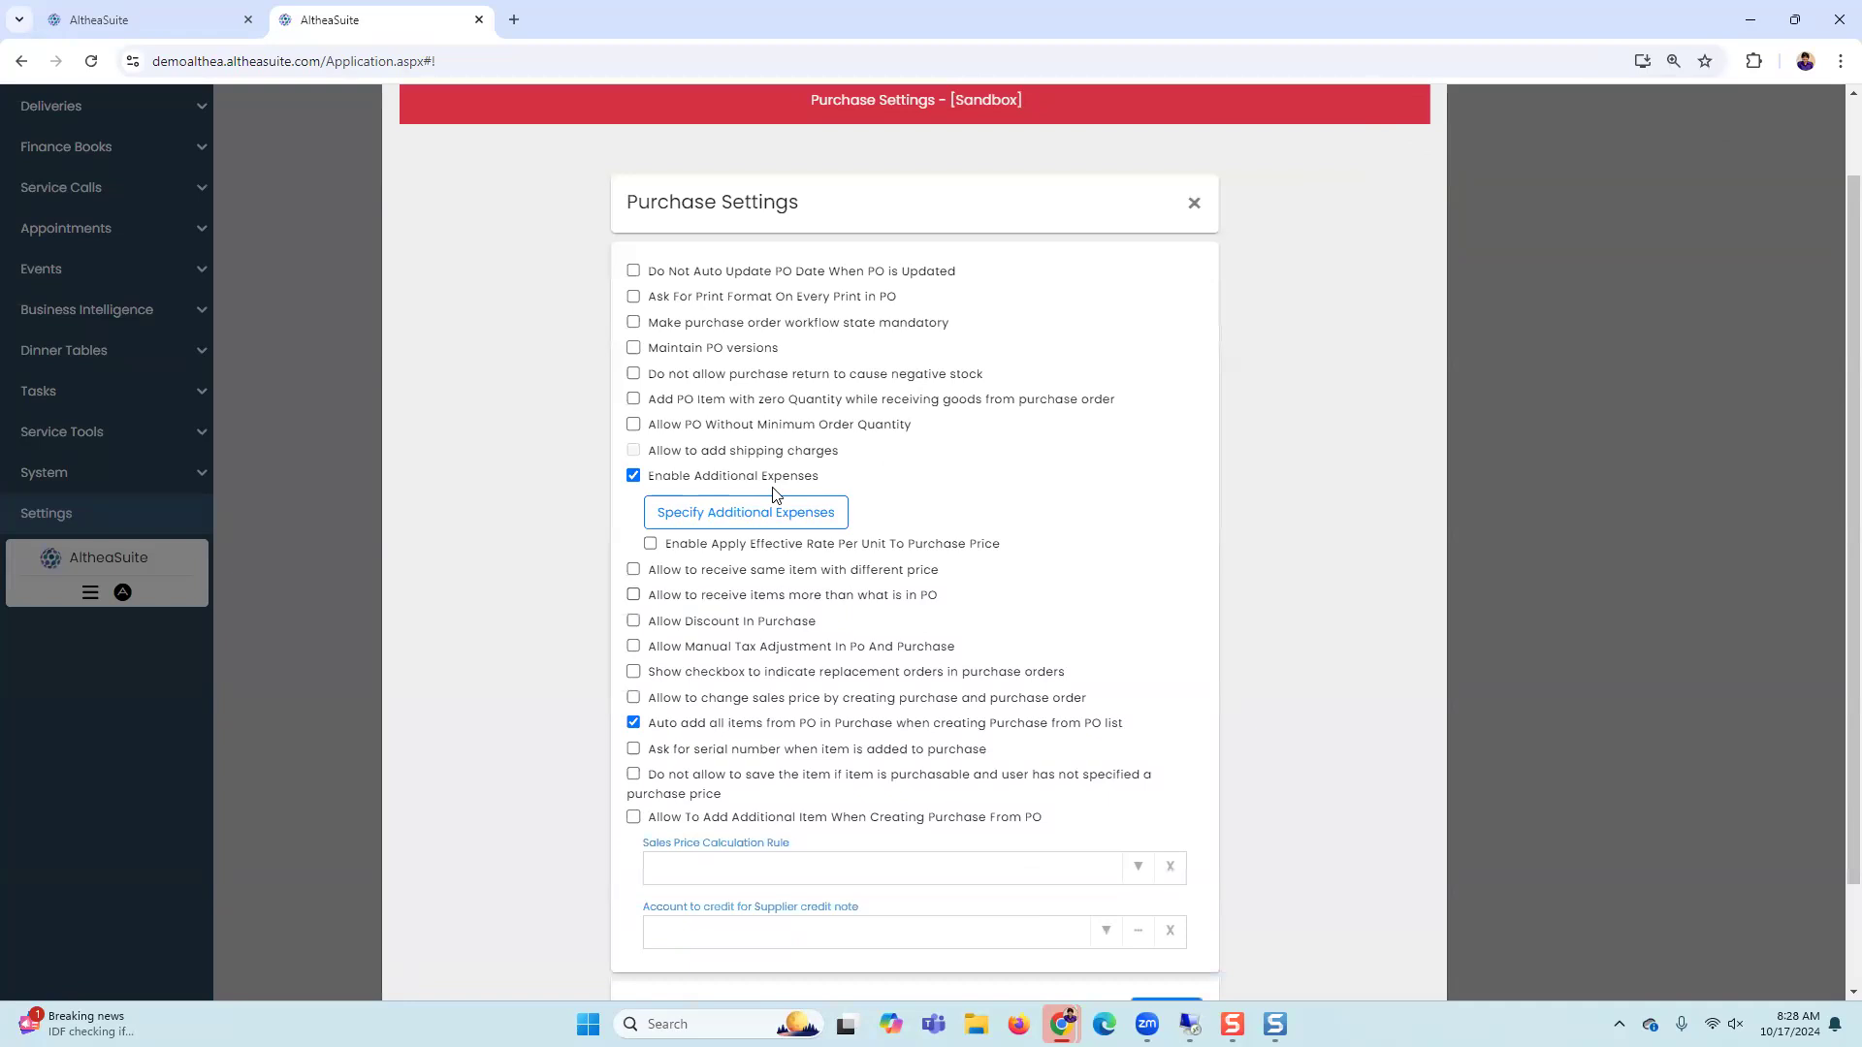